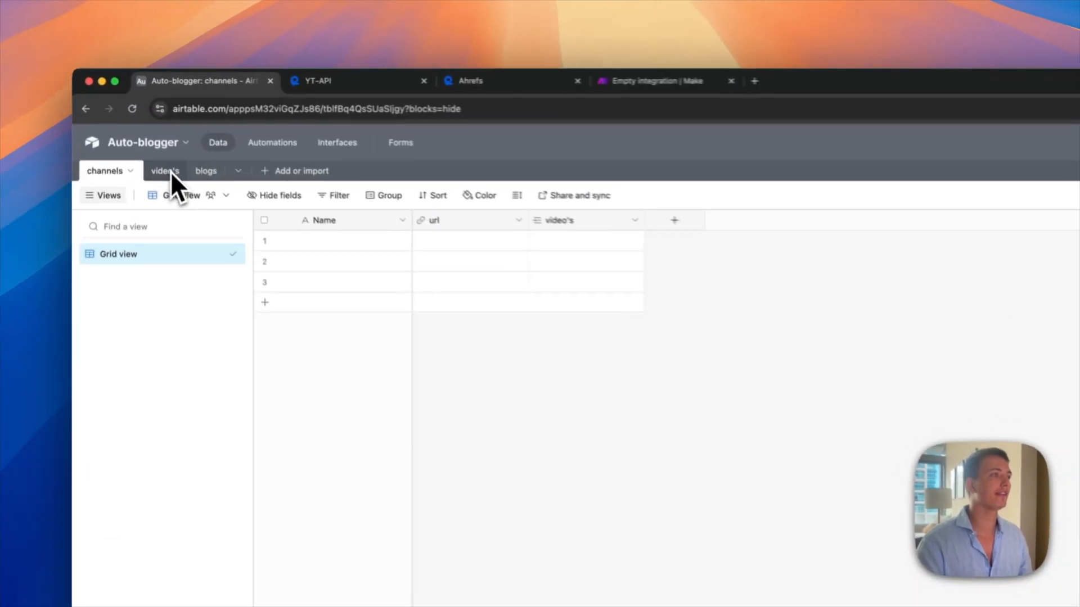
Step: Review the channels table's Name, url and linked video's fields
left_click(168, 123)
left_click(102, 179)
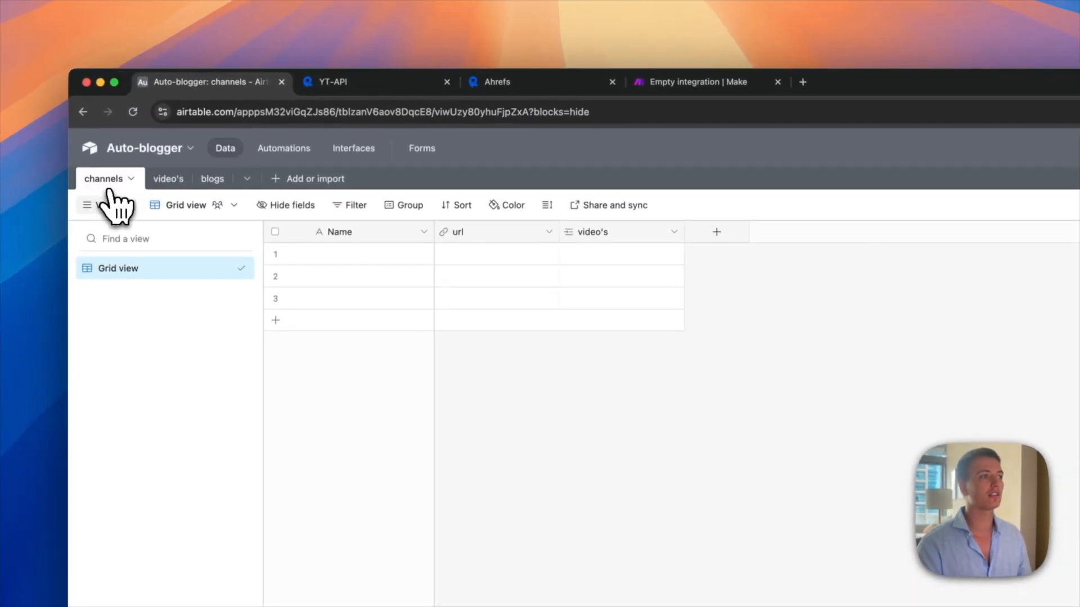
left_click(353, 258)
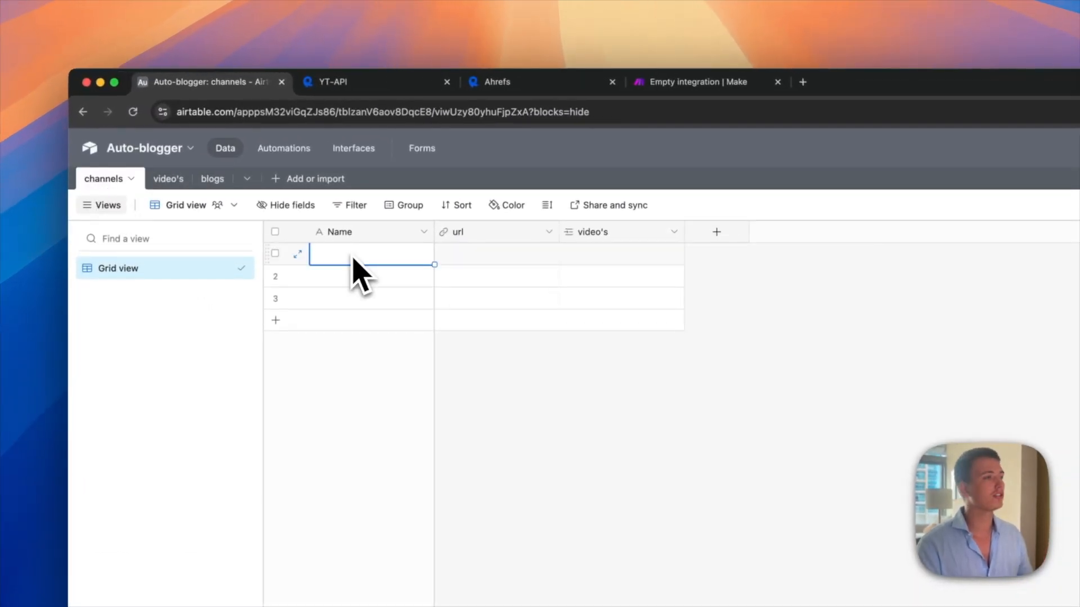
left_click(444, 257)
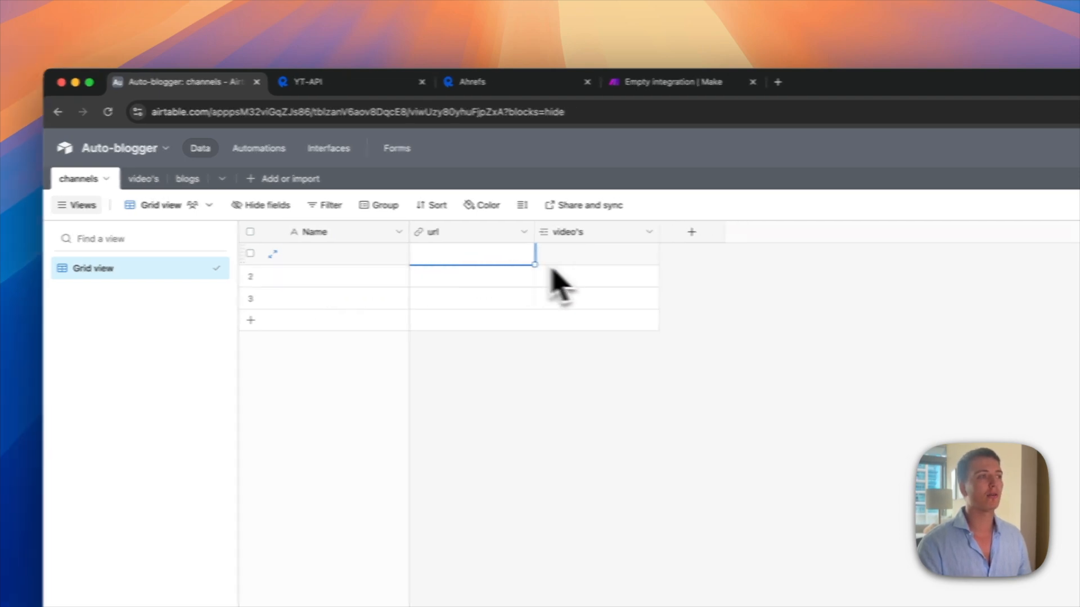
left_click(580, 253)
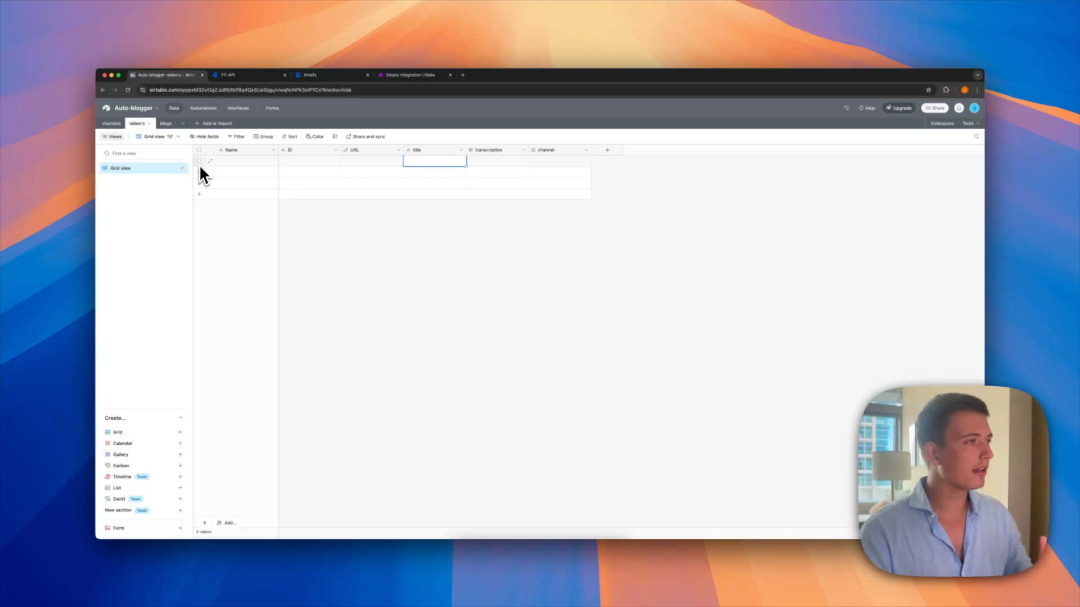
left_click(113, 124)
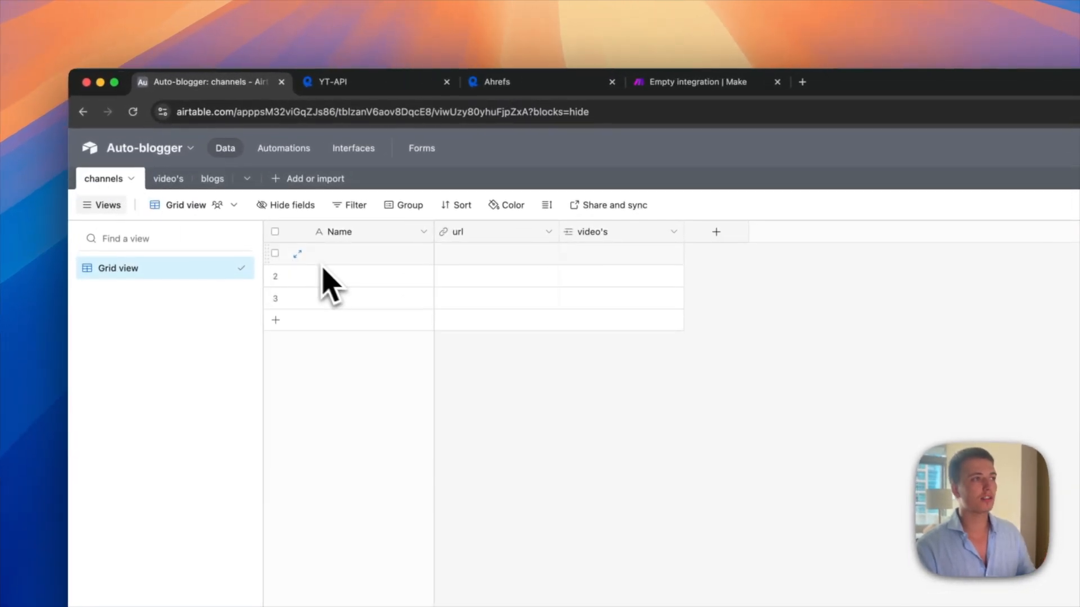
Step: Review the video's table fields: ID, URL, title, transcription and the channel link
left_click(170, 180)
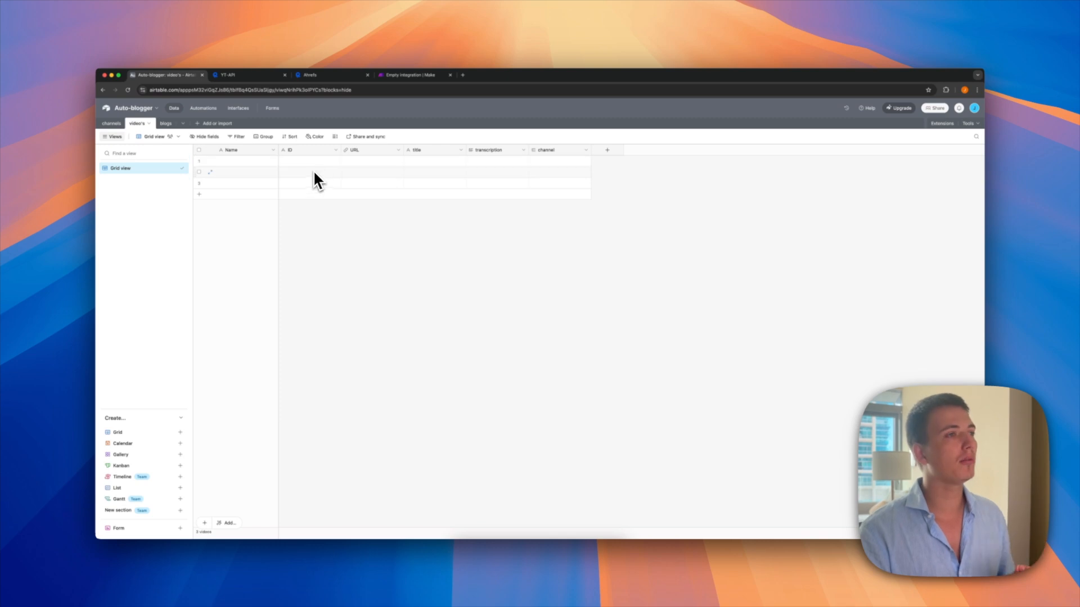
left_click_drag(313, 164, 313, 191)
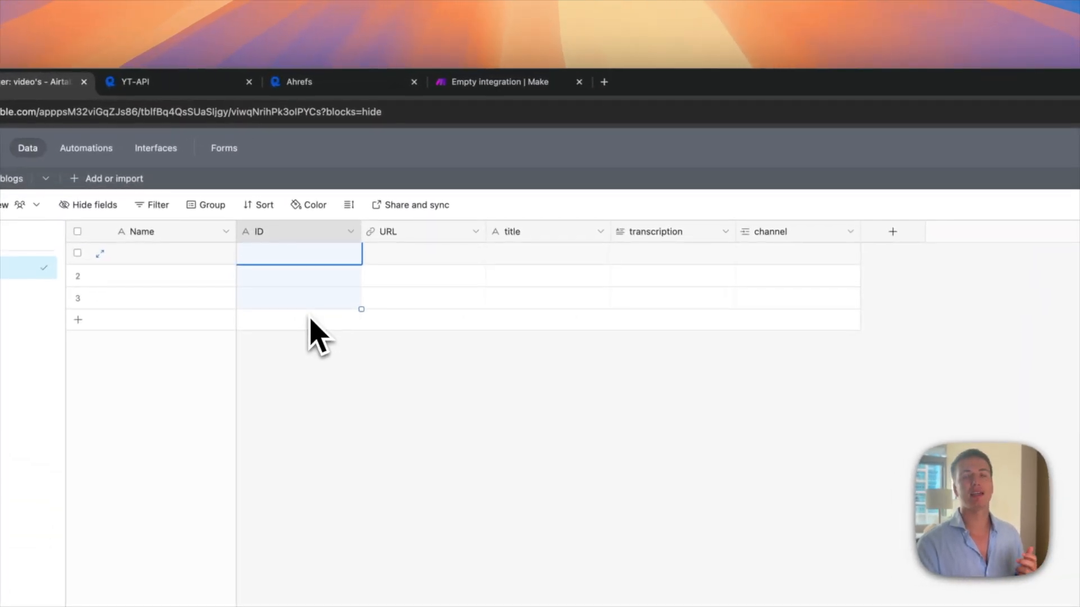
left_click_drag(387, 258, 374, 329)
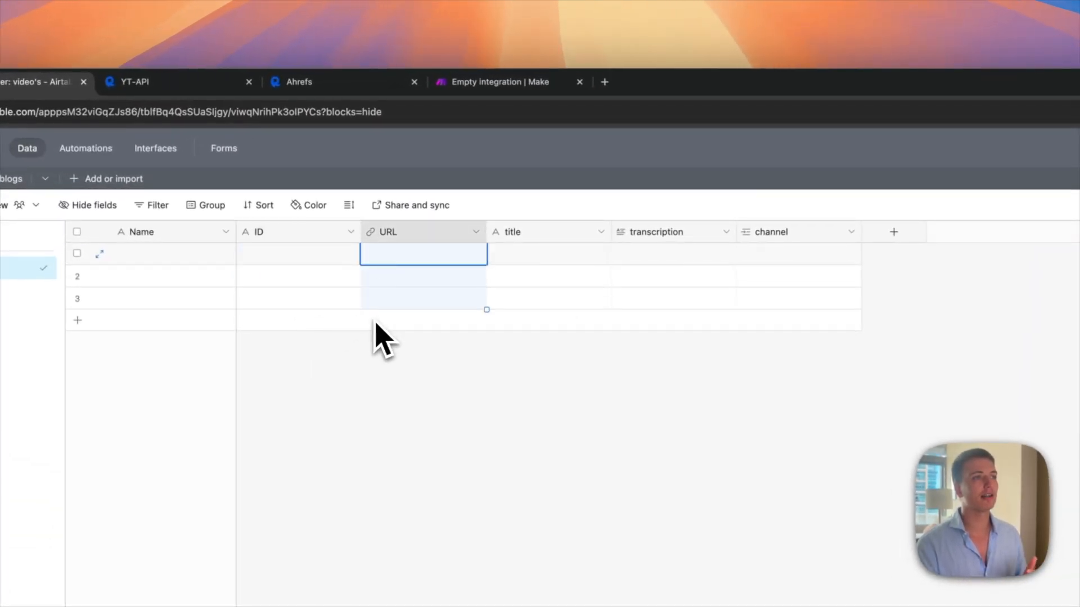
left_click(515, 257)
left_click_drag(642, 263, 650, 322)
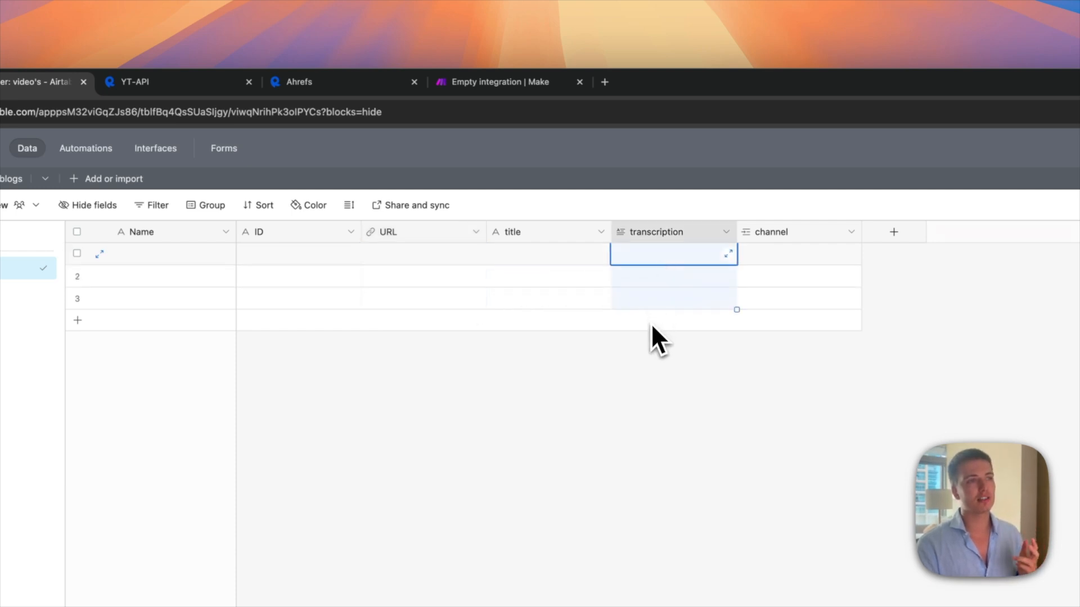
left_click(765, 275)
left_click(713, 246)
left_click(694, 246)
left_click(610, 349)
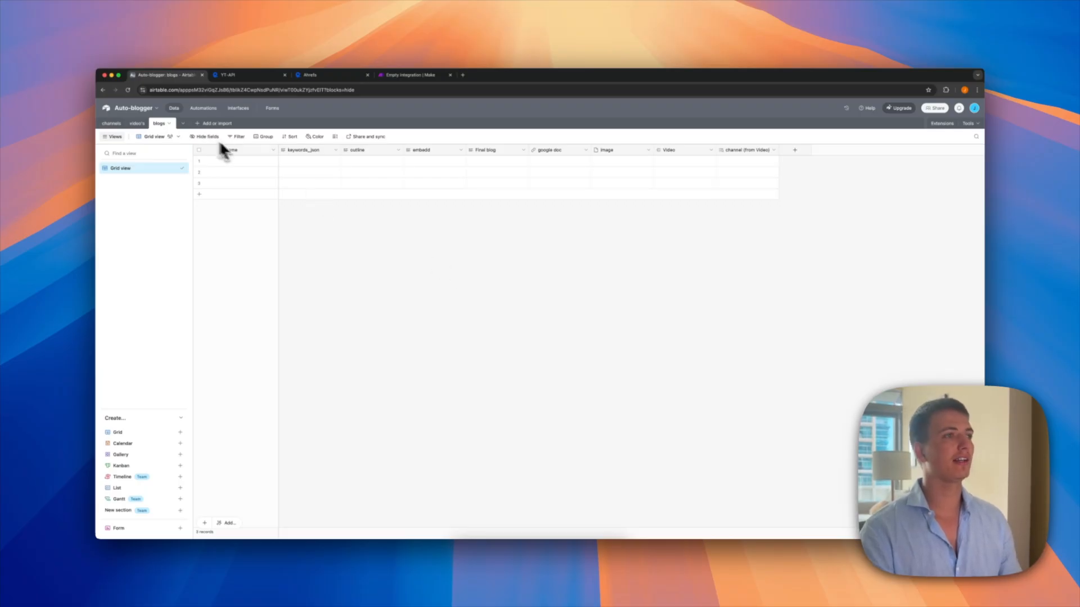
left_click(310, 162)
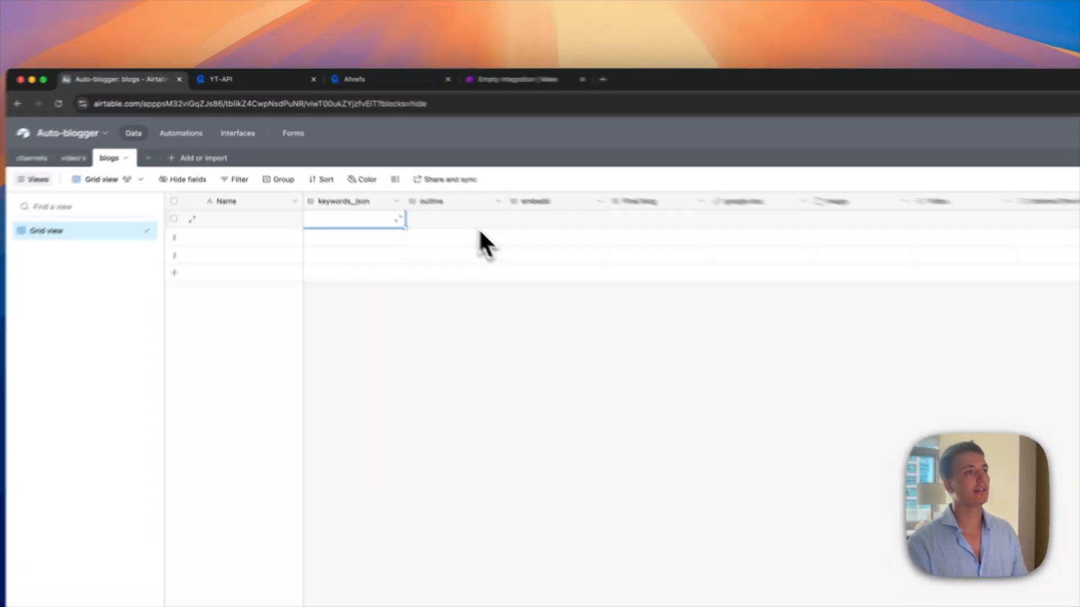
left_click(362, 160)
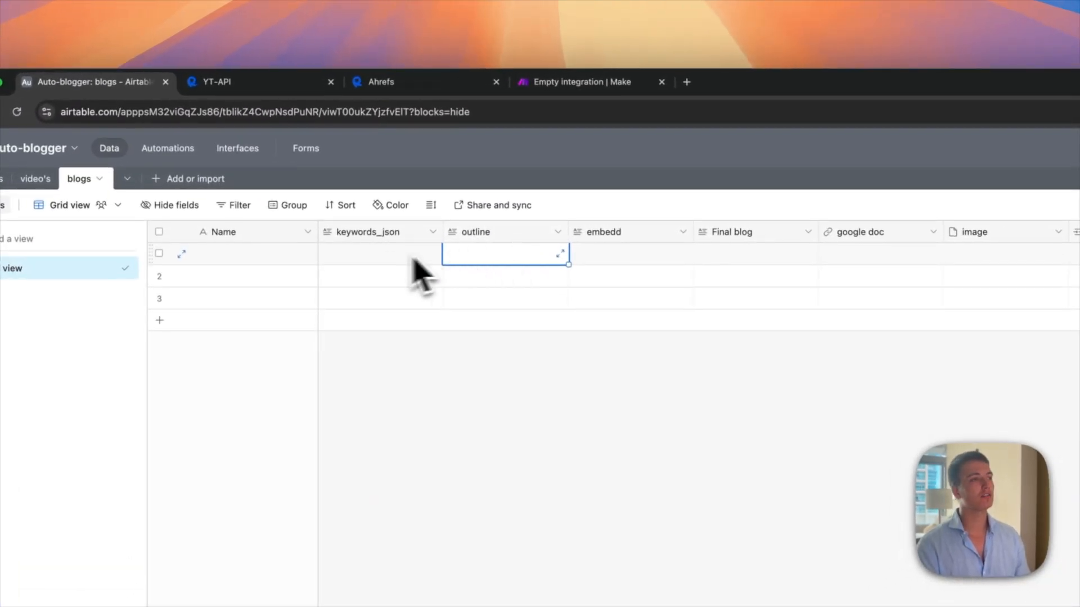
left_click(630, 256)
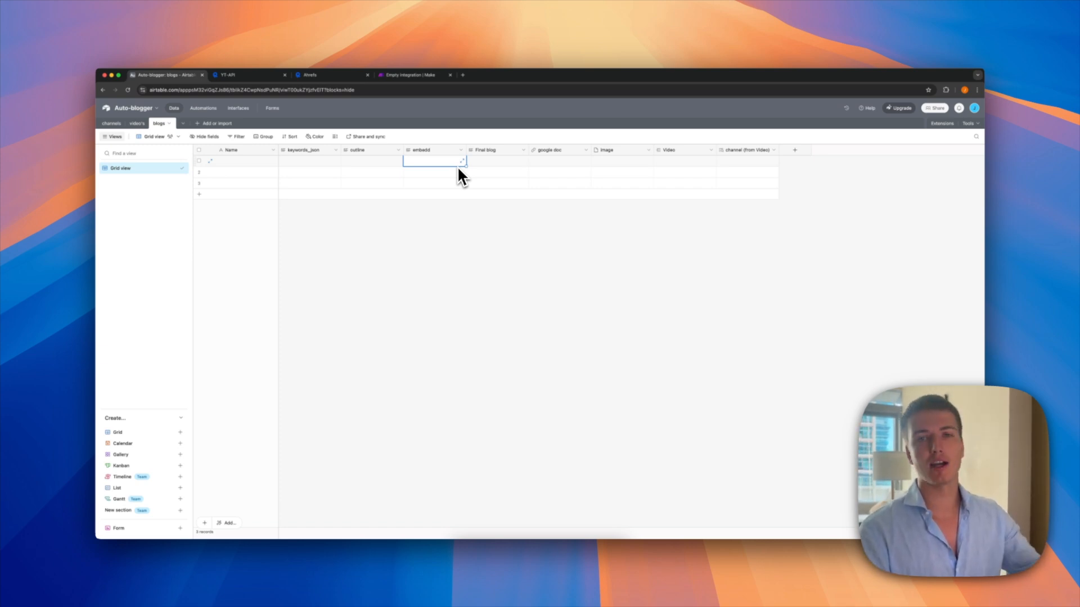
left_click(483, 162)
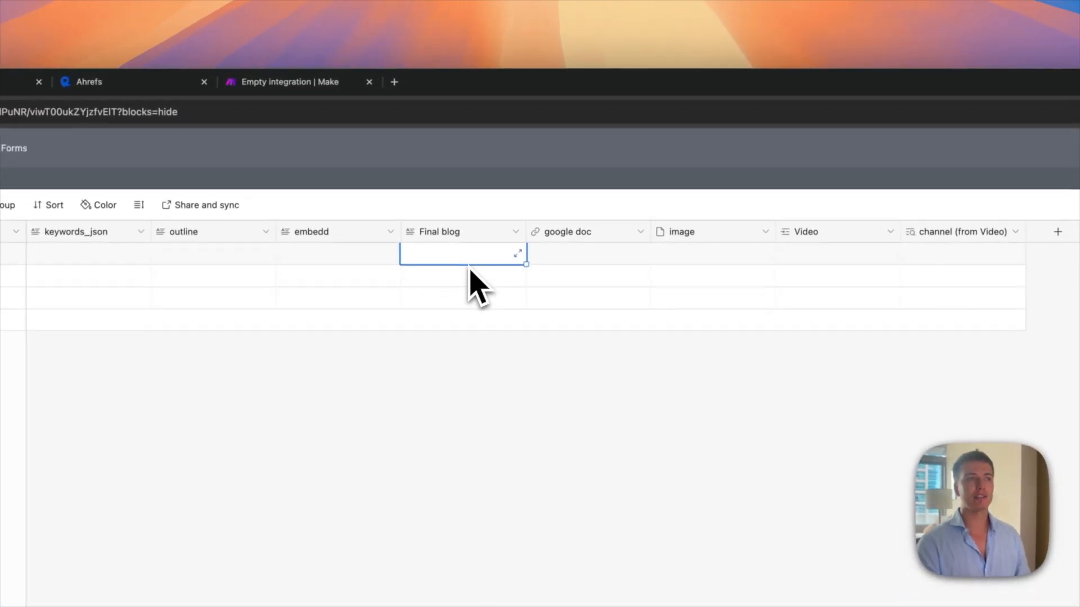
left_click(588, 257)
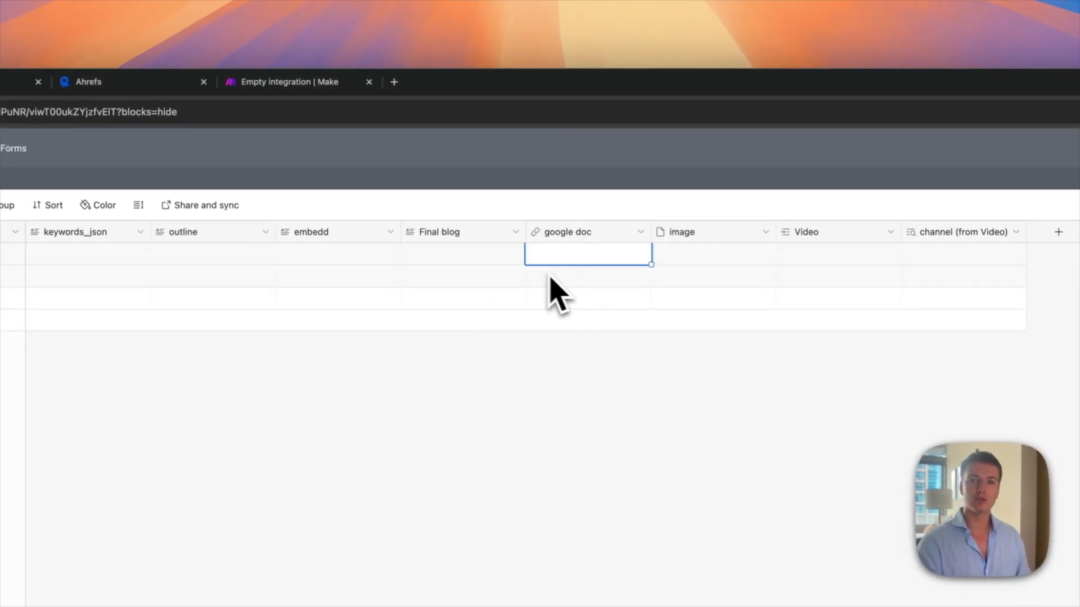
left_click(447, 256)
left_click(606, 257)
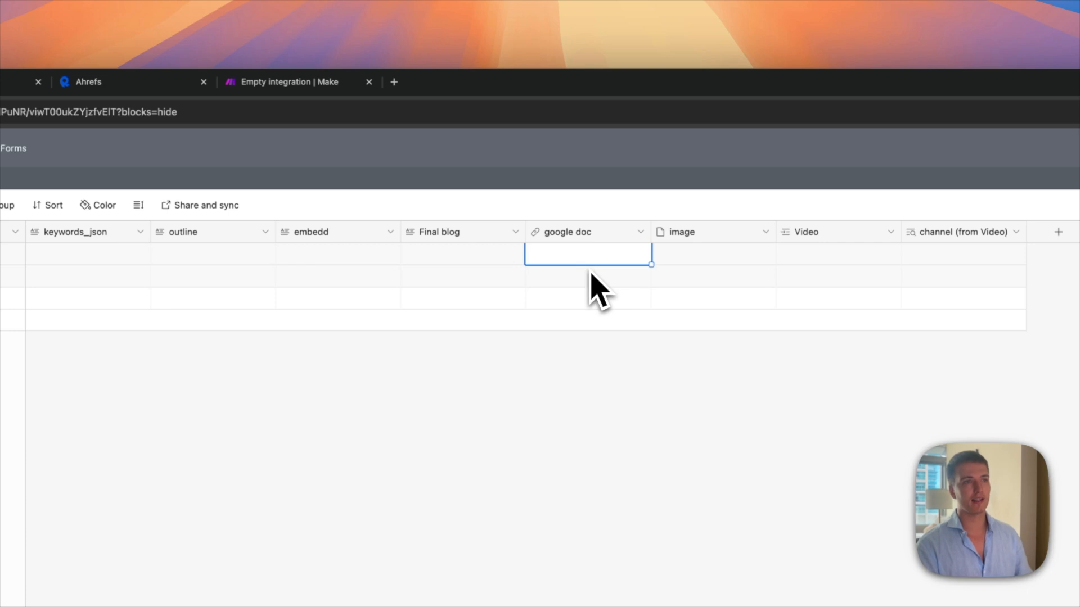
left_click(709, 255)
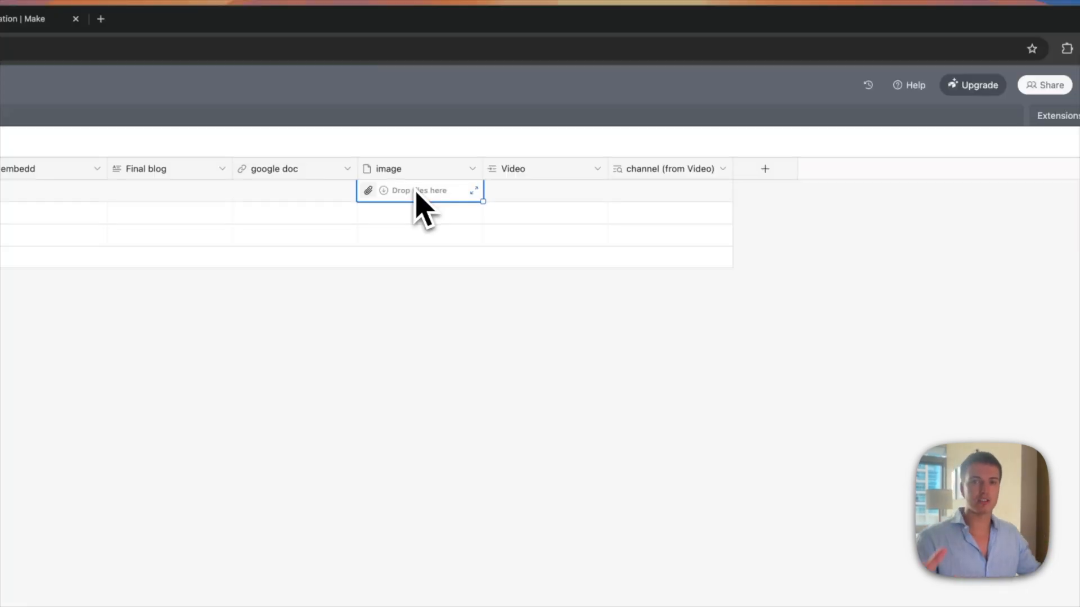
left_click(513, 197)
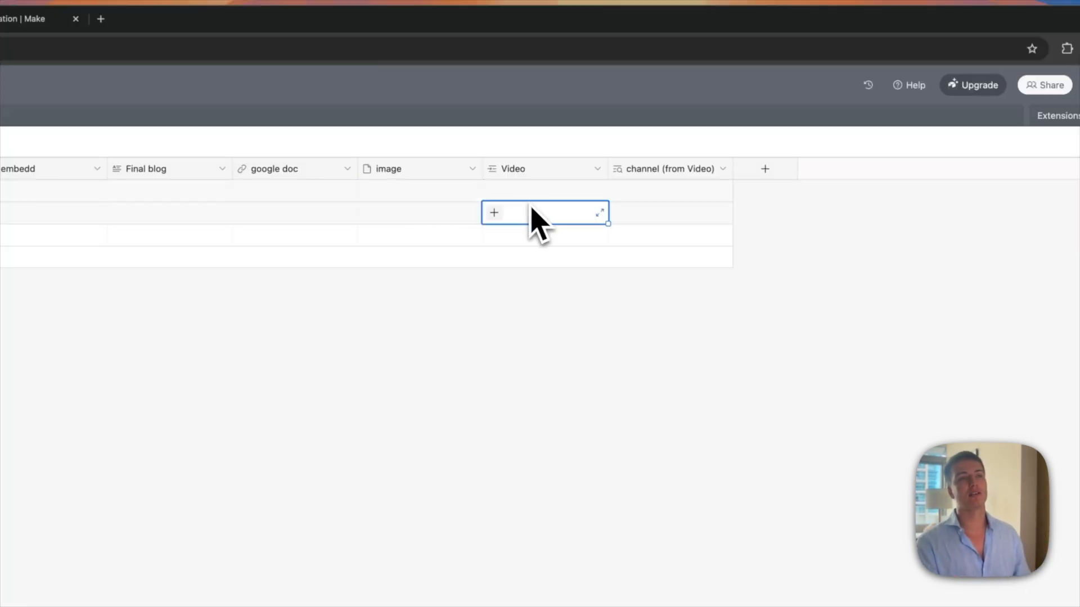
left_click(646, 196)
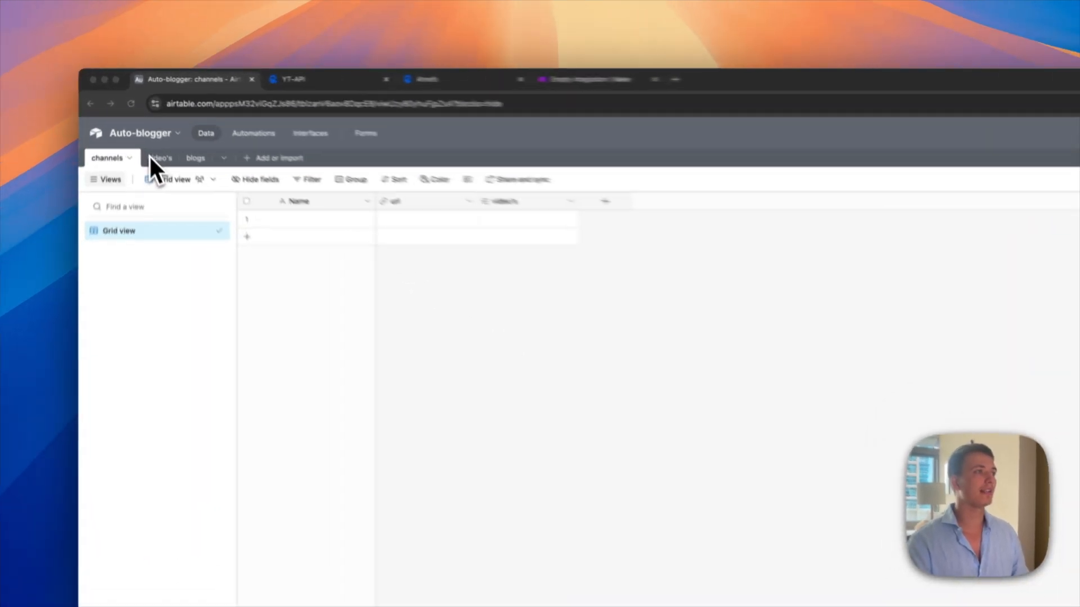
Step: Name the first channel record Own with its YouTube channel URL, and widen the url column
left_click(145, 123)
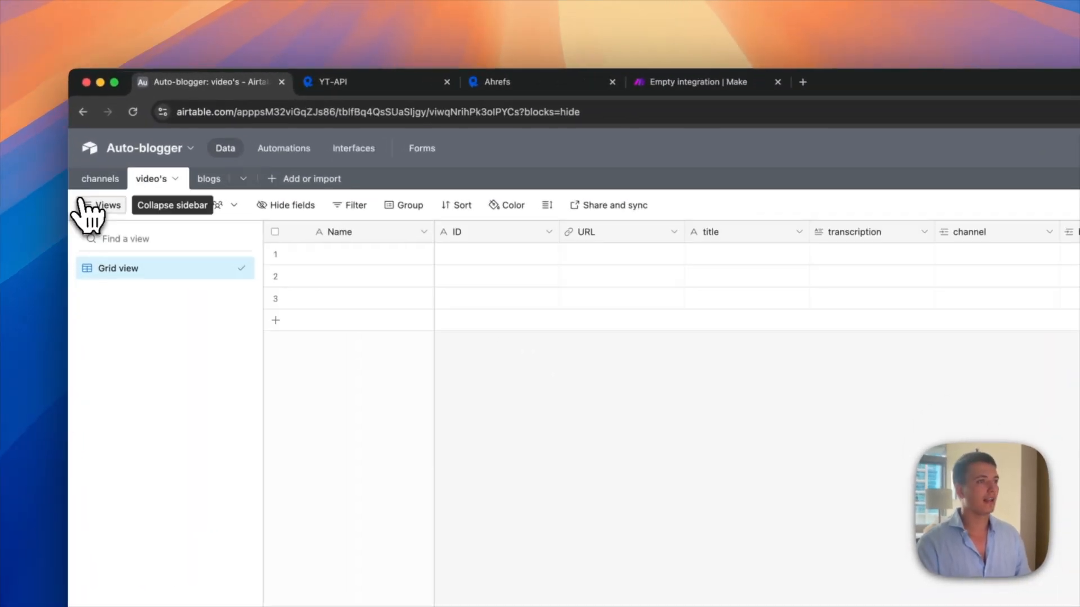
left_click(89, 205)
left_click(99, 179)
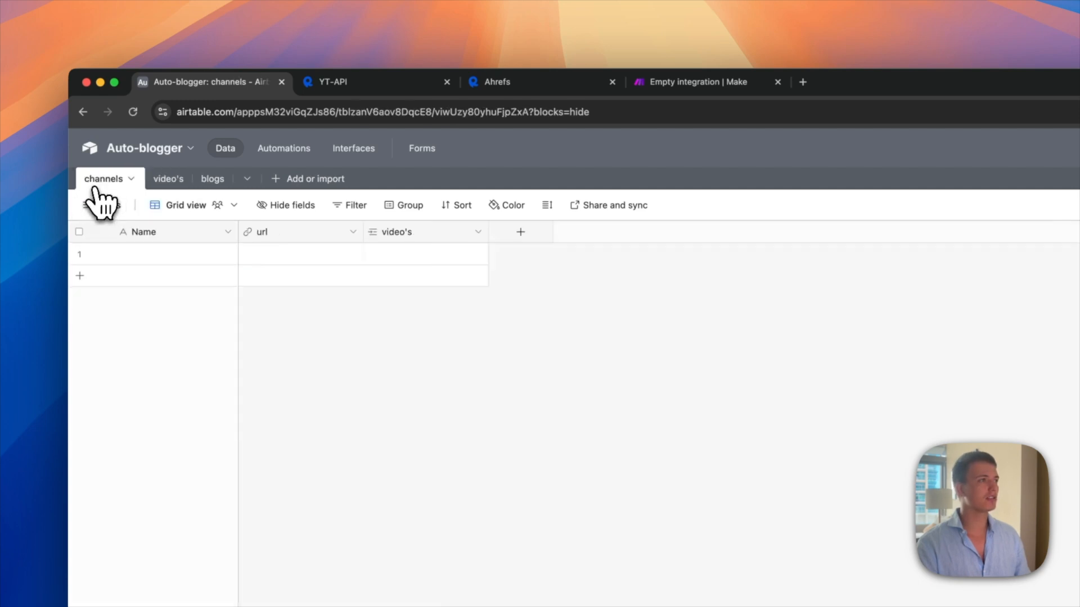
left_click(393, 257)
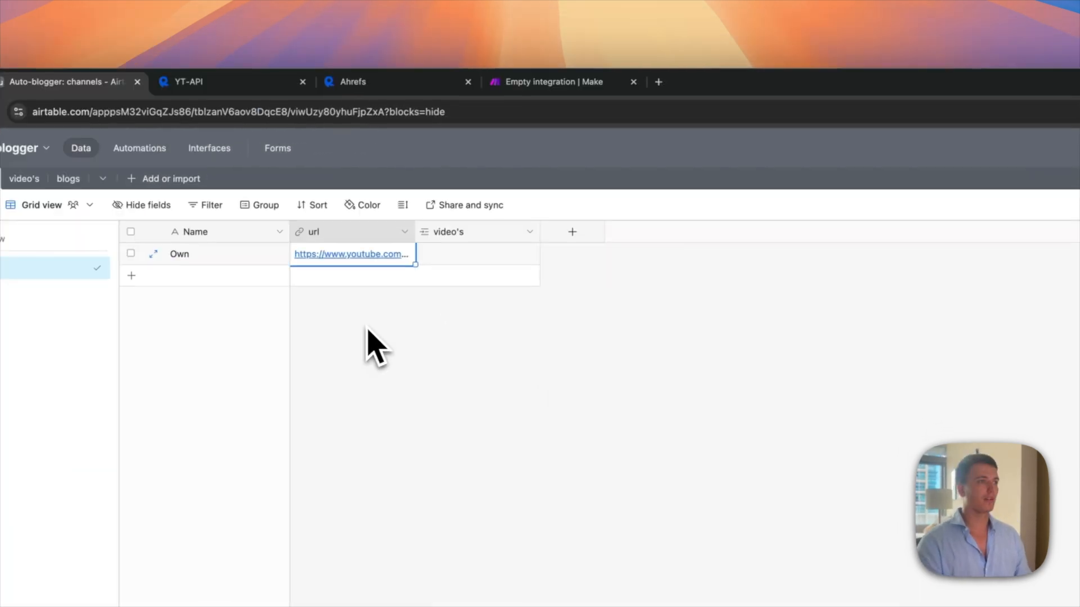
left_click_drag(415, 232, 494, 241)
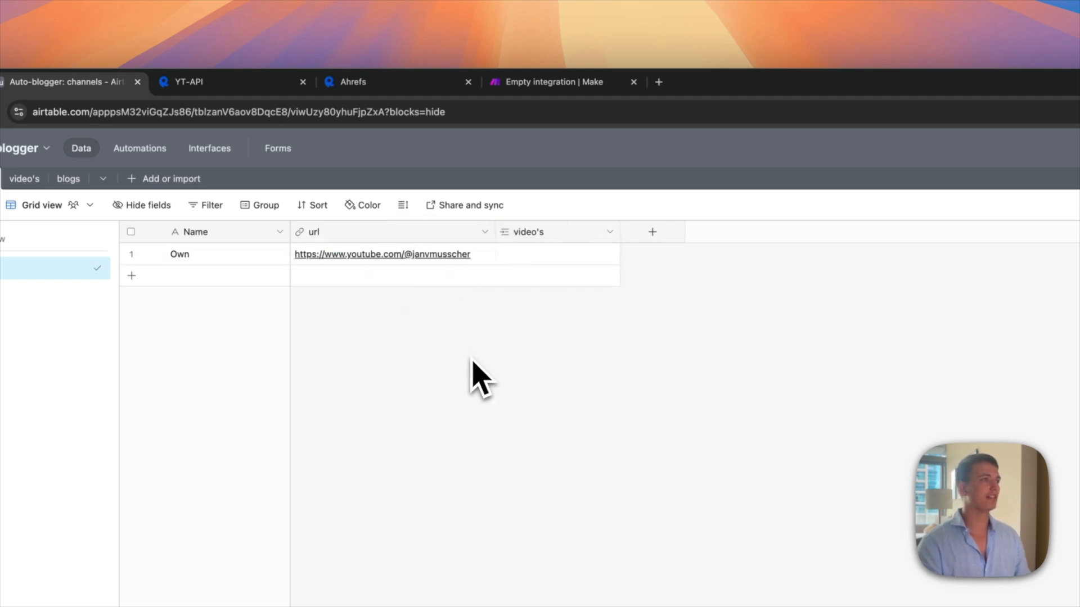
left_click_drag(686, 84, 332, 137)
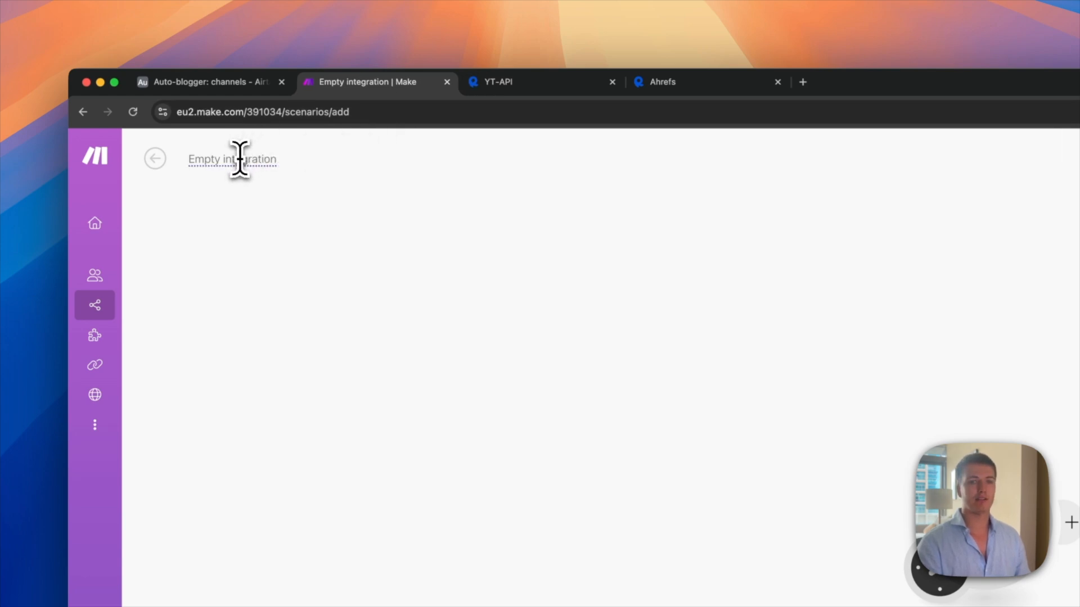
Step: Rename the scenario to Populate video's and add an Airtable Search Records module on Auto-blogger's channels table
key("super+a")
type("Populate video's")
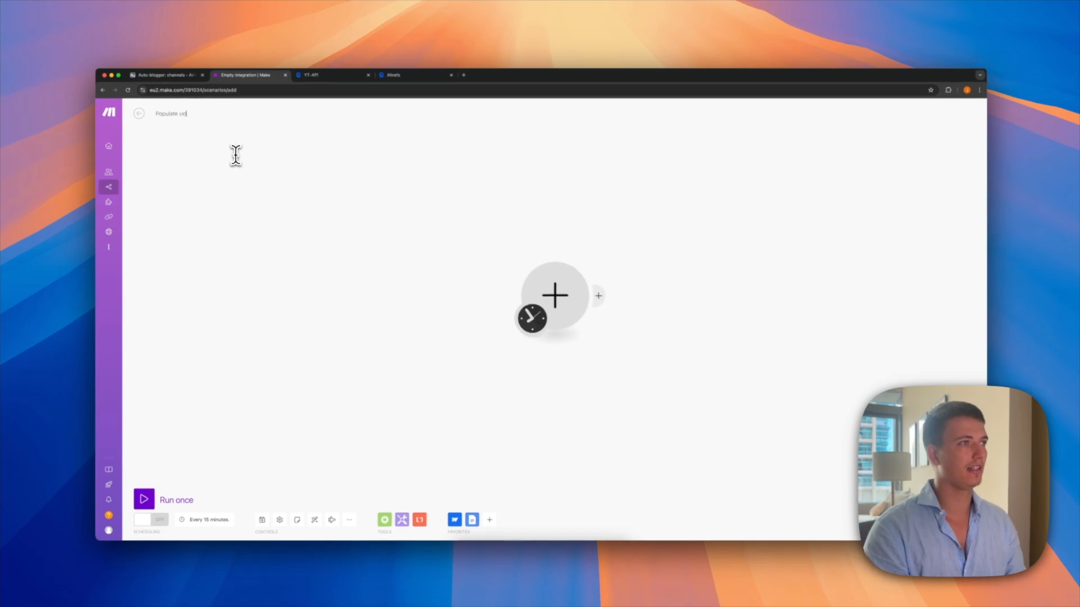
left_click(552, 278)
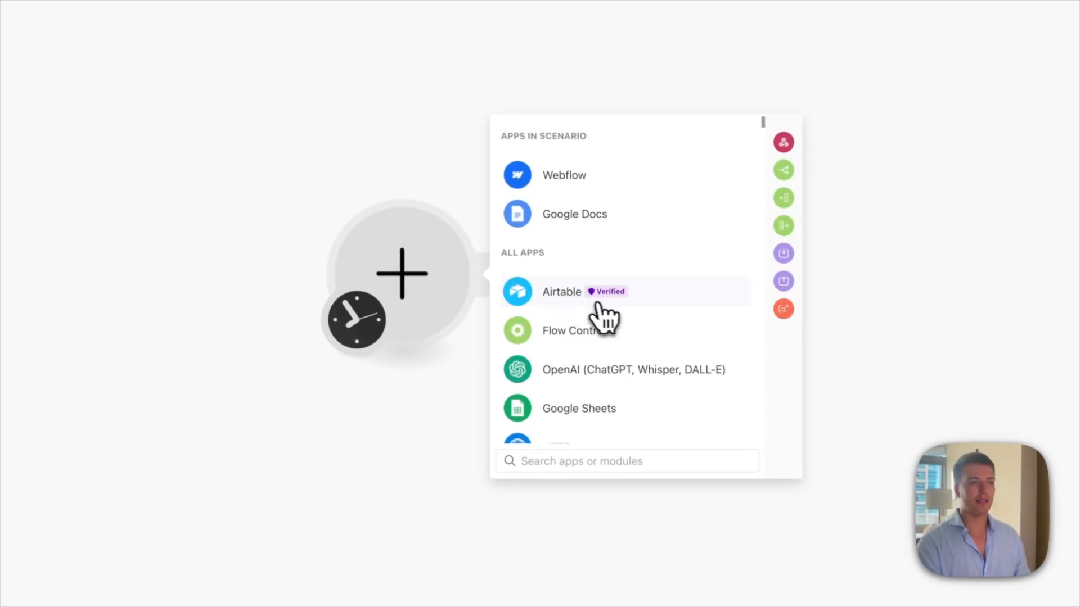
left_click(653, 309)
type("searc")
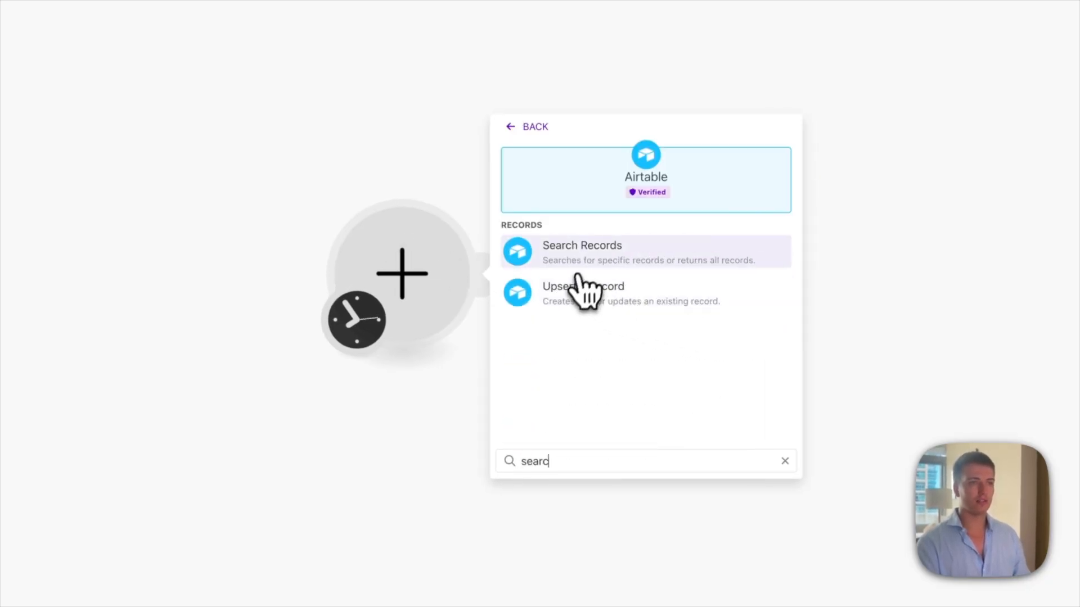
left_click(582, 250)
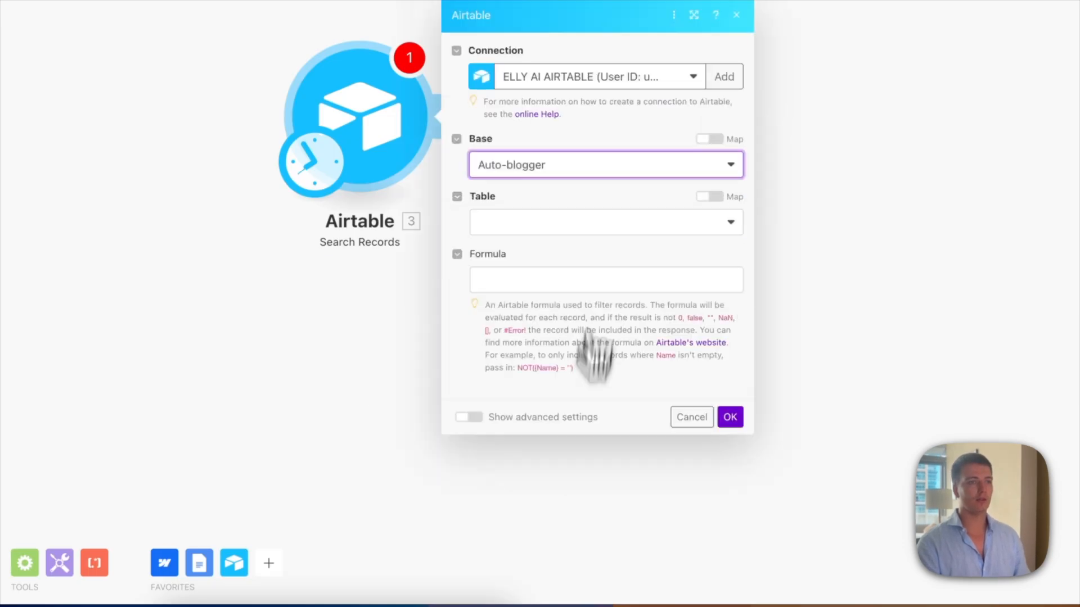
left_click(541, 90)
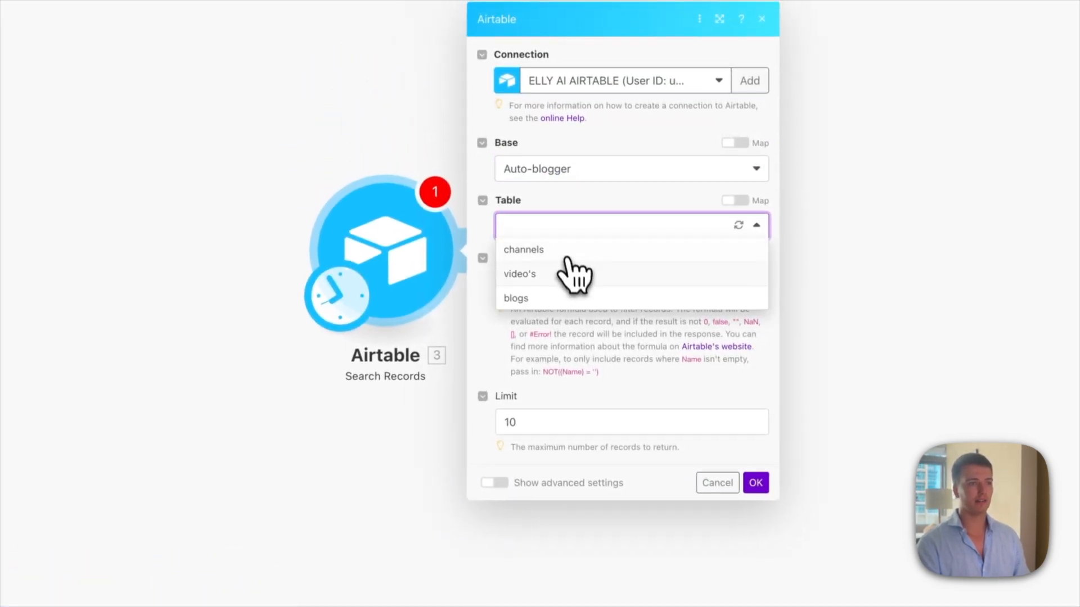
left_click(565, 248)
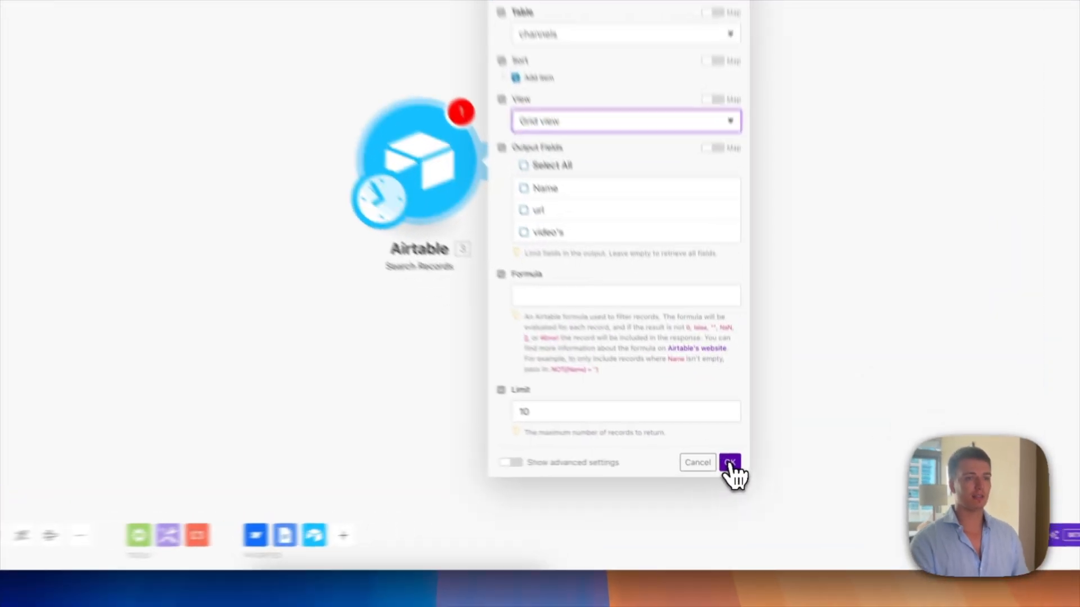
Step: Test-run the Airtable search module alone and inspect the Own channel's url in its output
left_click(755, 428)
right_click(383, 251)
left_click(396, 262)
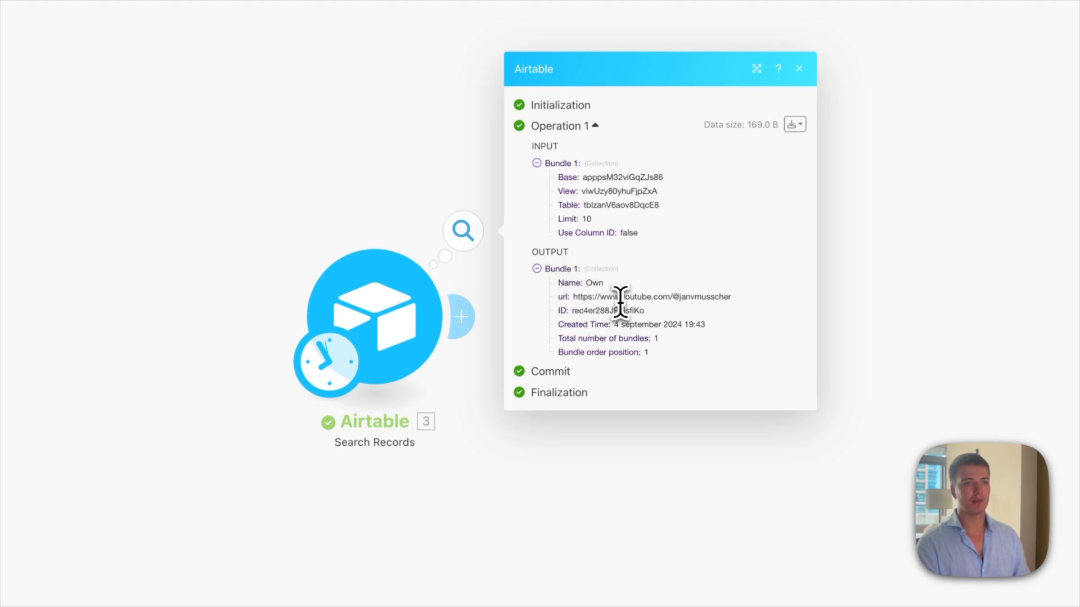
triple_click(619, 301)
left_click(711, 336)
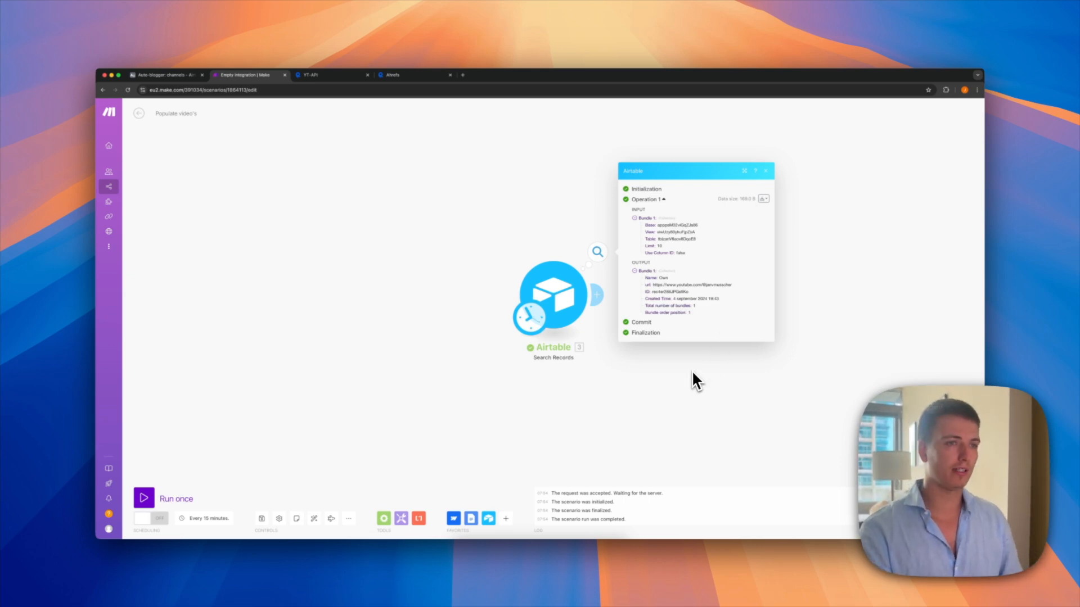
Step: Close the run output, pan the canvas and go to RapidAPI's YT-API overview
left_click(691, 372)
left_click_drag(695, 385, 534, 348)
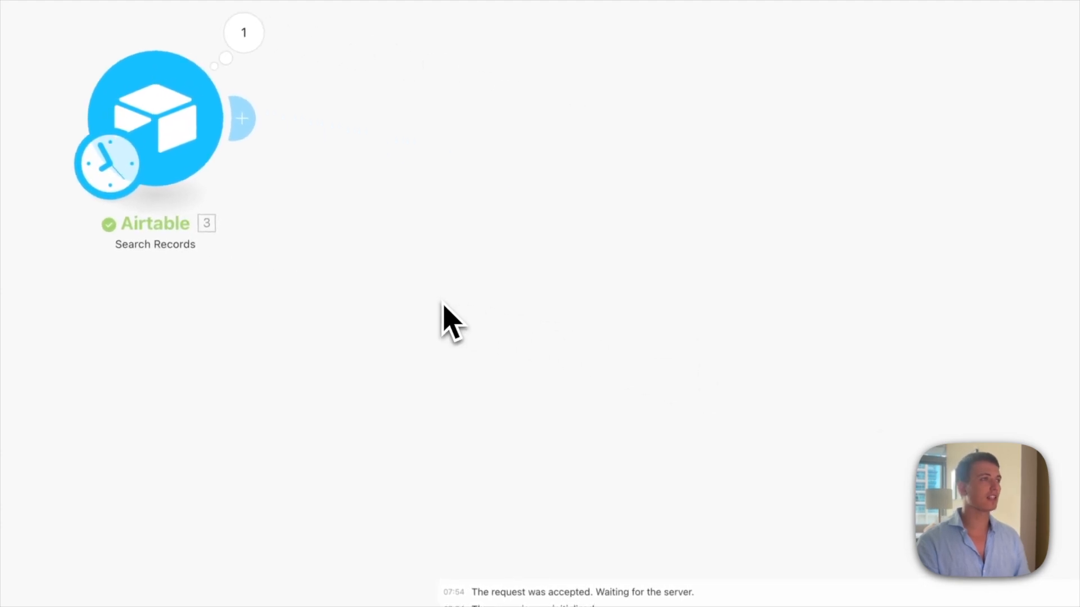
left_click(454, 67)
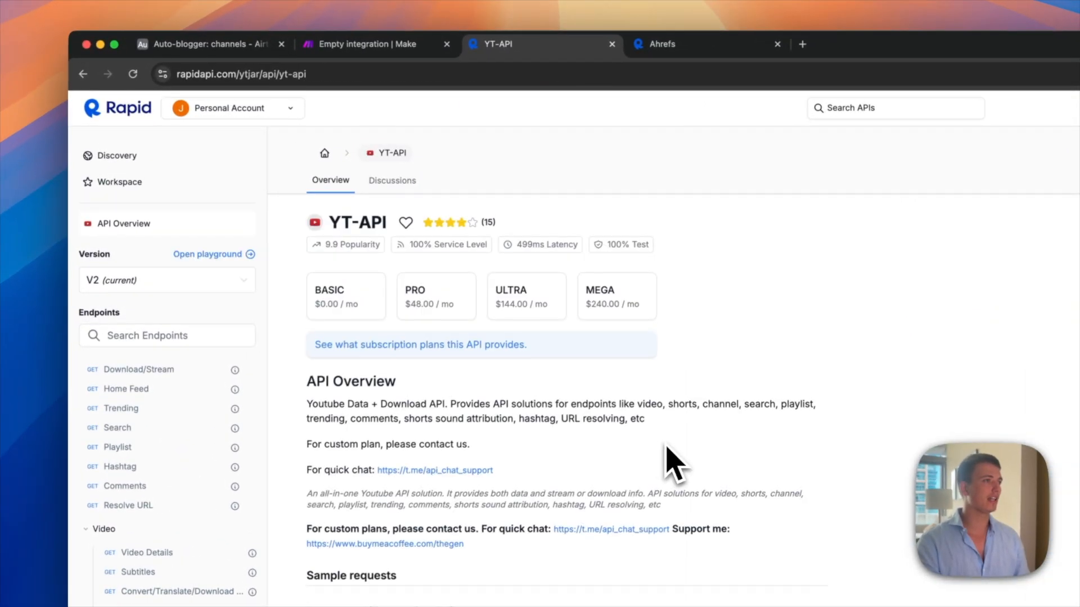
Step: Review YT-API's subscription plans, including the Basic request limit, and the Channel Videos endpoint playground
left_click(415, 346)
left_click_drag(449, 259, 595, 291)
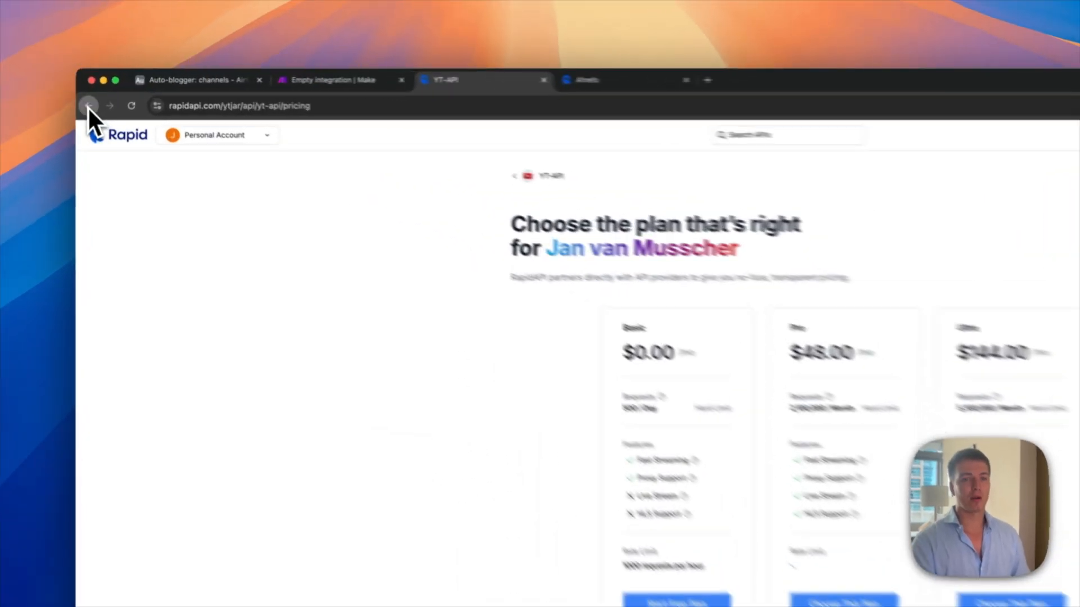
left_click(85, 109)
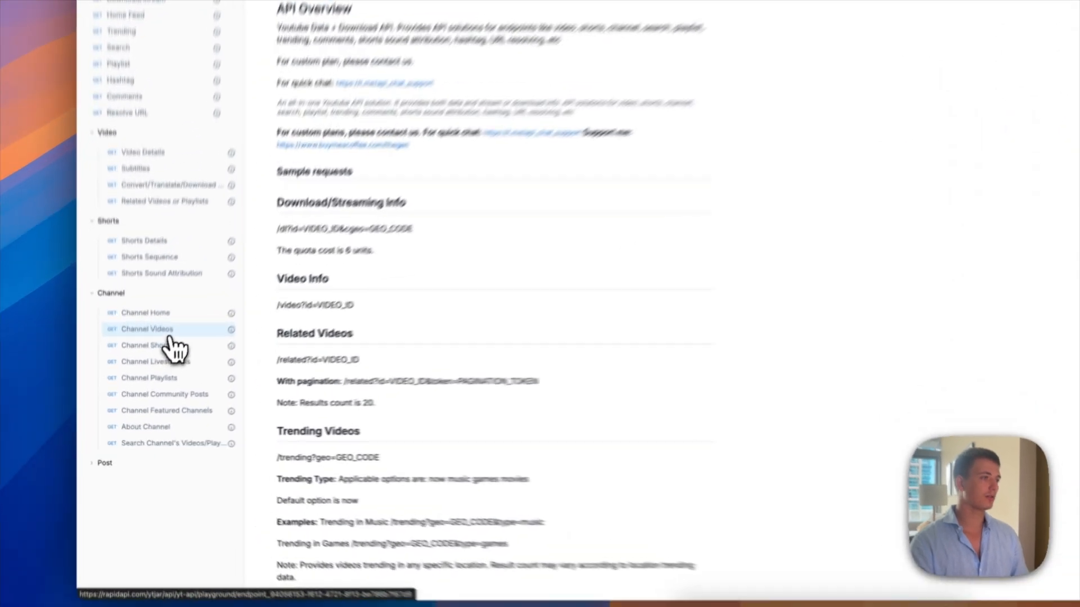
left_click(147, 378)
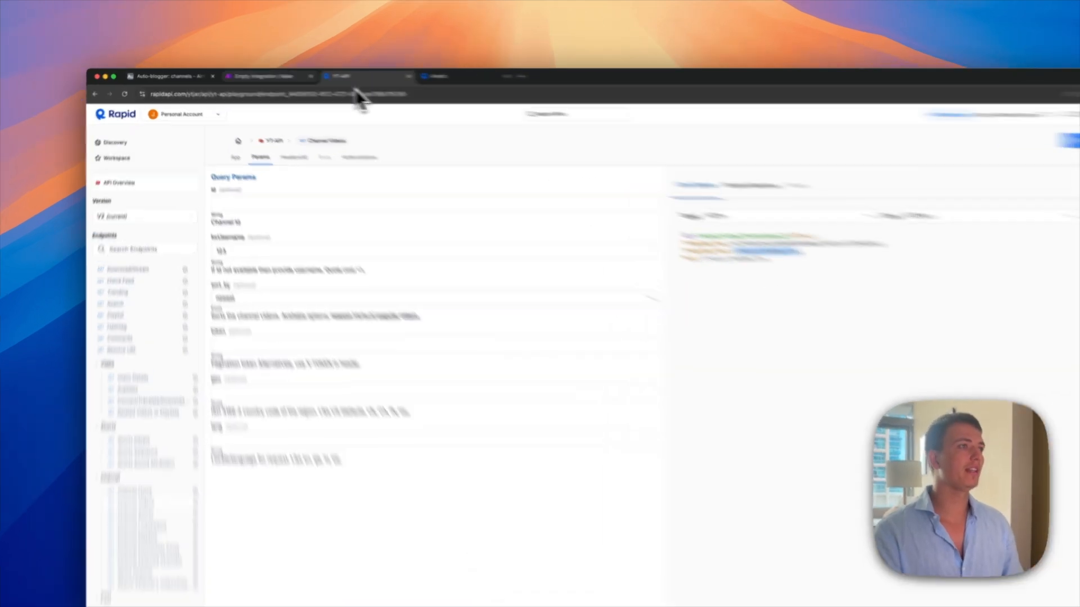
left_click(253, 75)
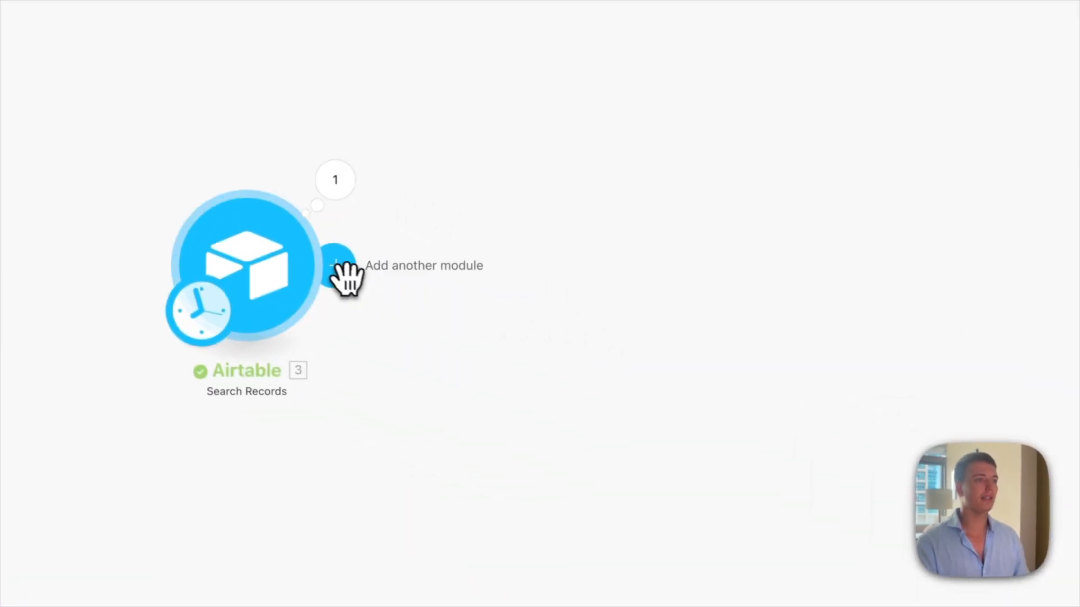
Step: Add an HTTP Make a request module with the YT-API channel videos URL from RapidAPI
left_click(339, 264)
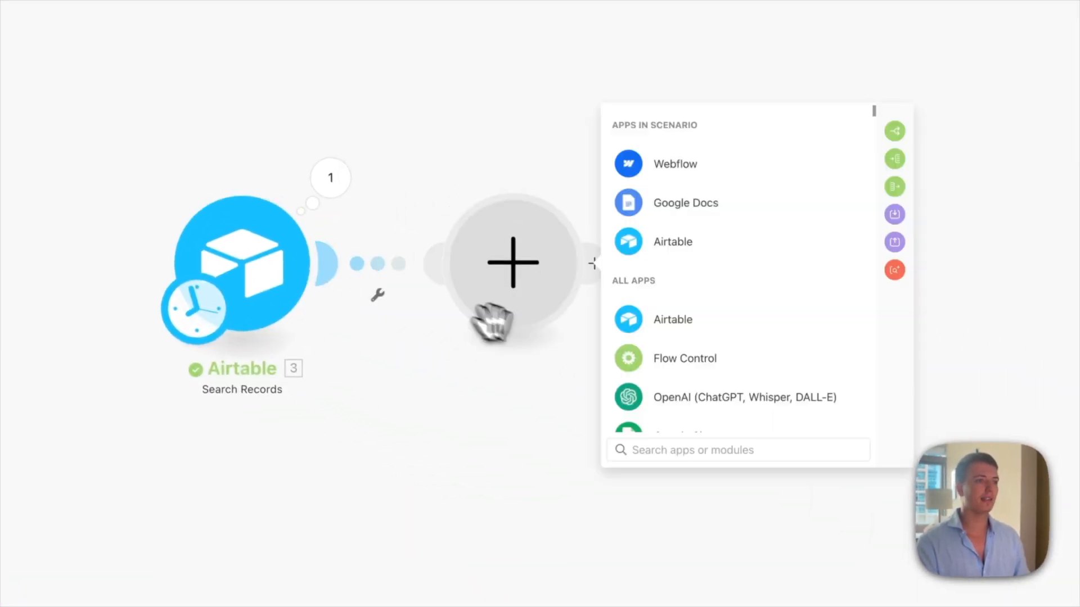
type("h")
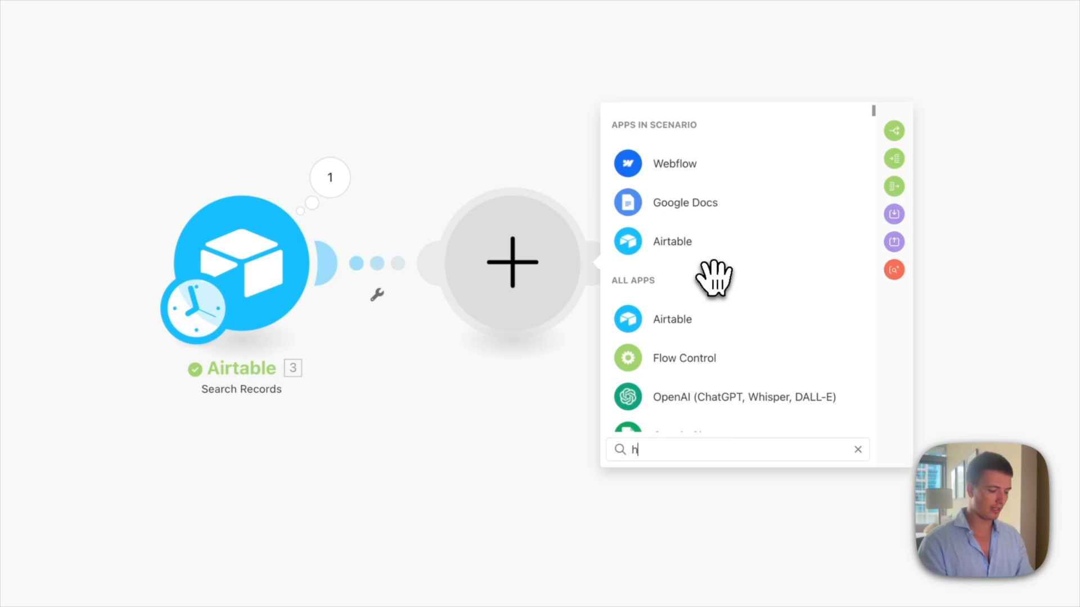
type("ttp")
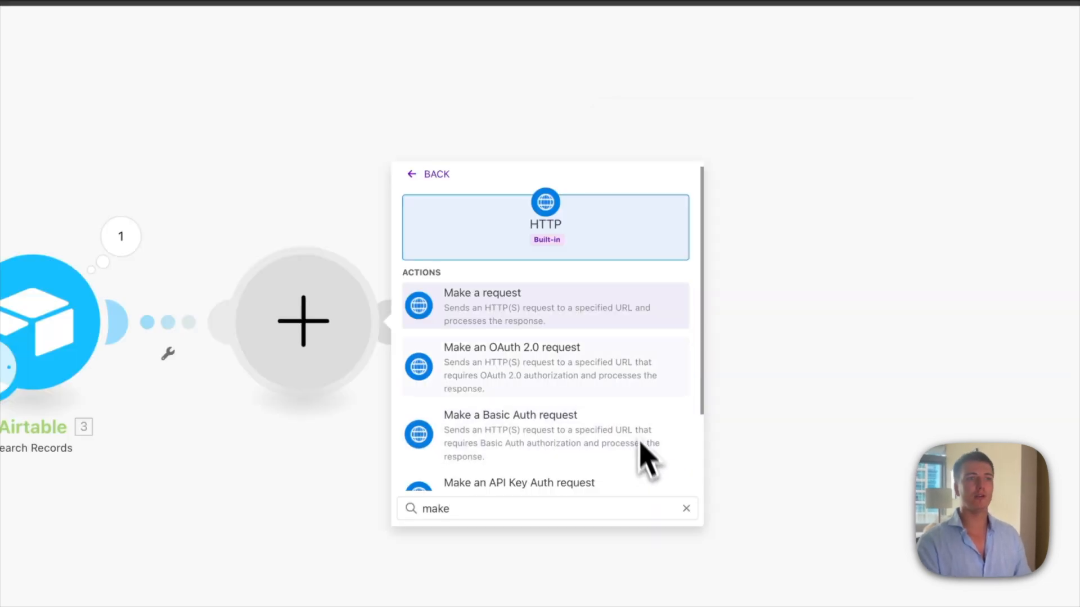
left_click(567, 325)
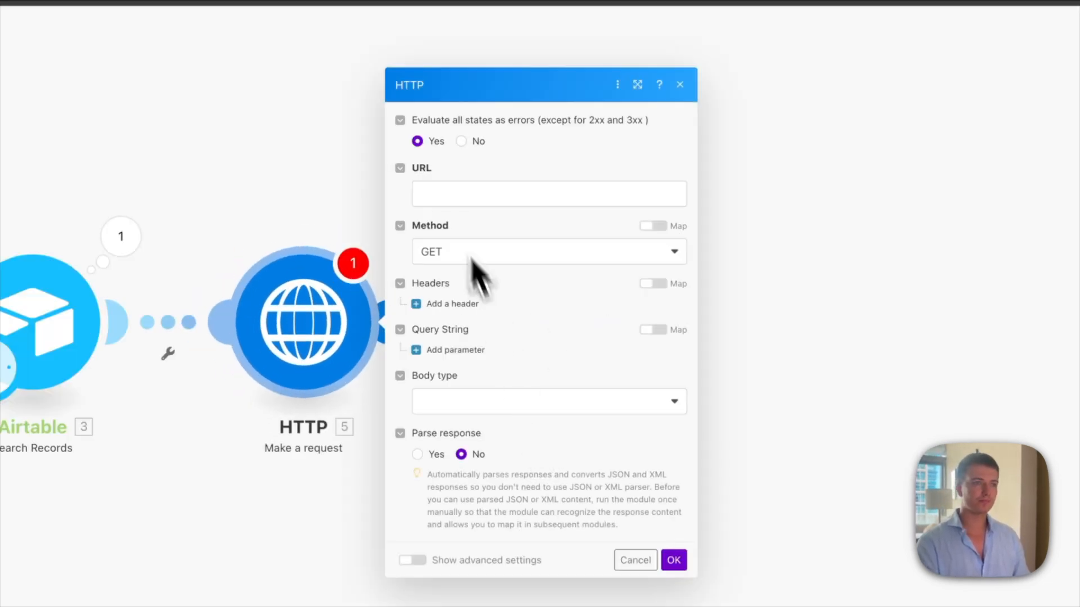
left_click(450, 194)
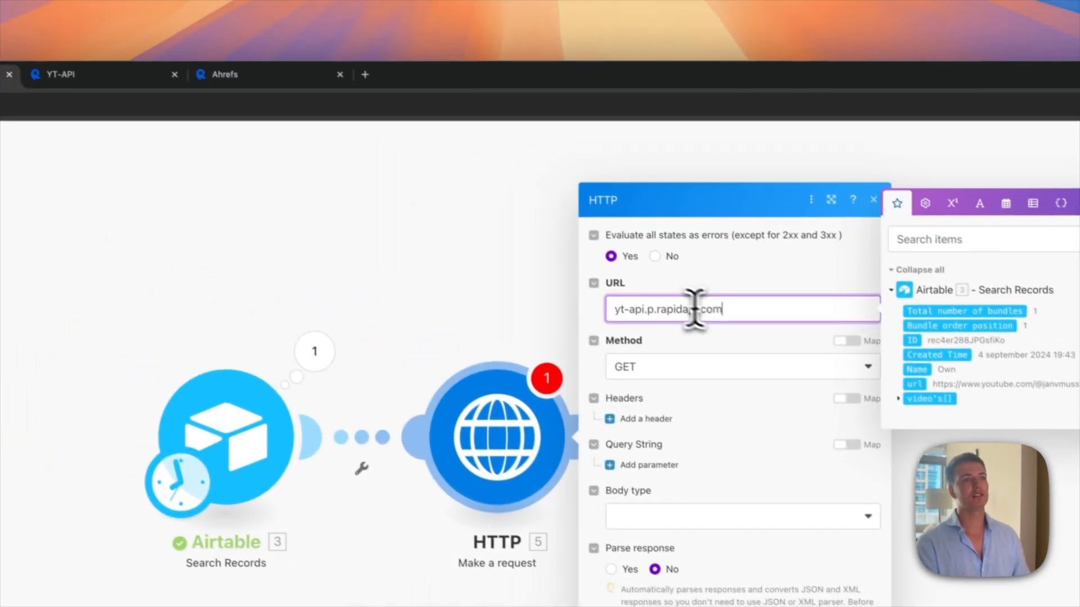
left_click(188, 83)
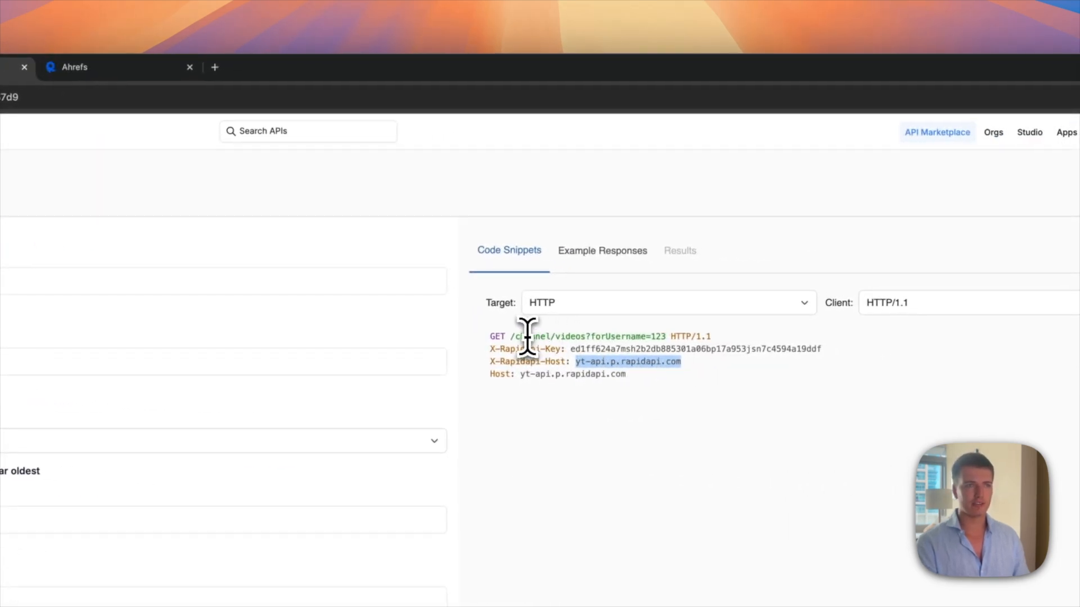
scroll(513, 337, "down", 1)
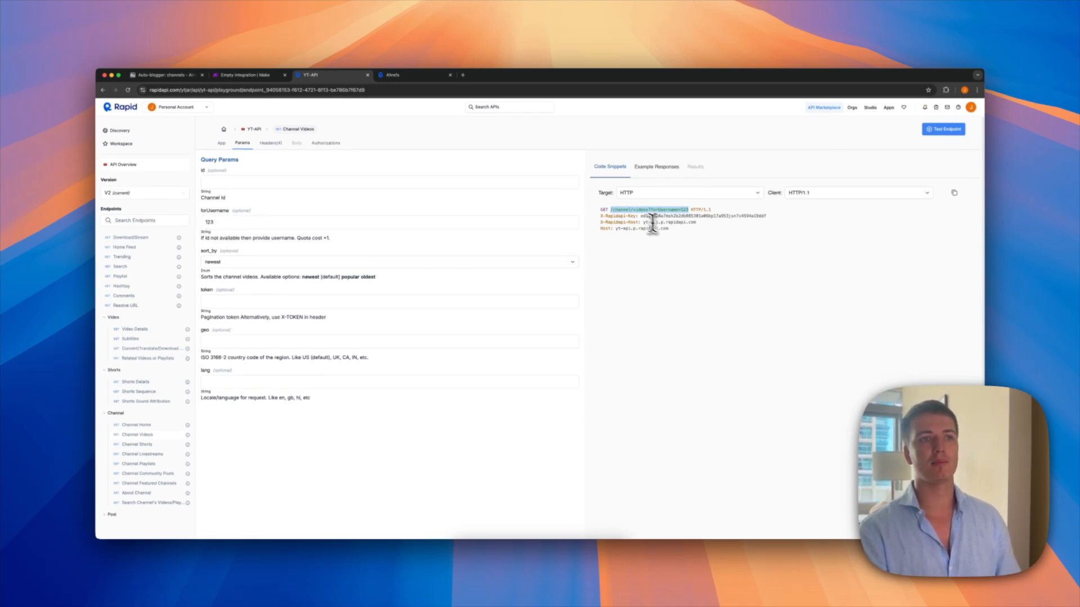
left_click(253, 75)
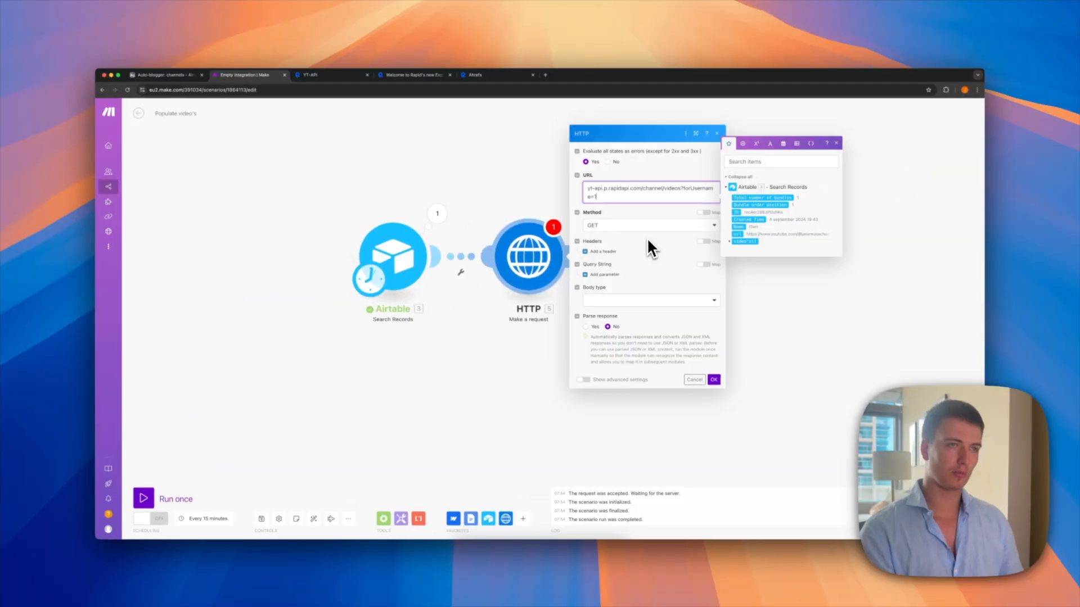
key("BackSpace")
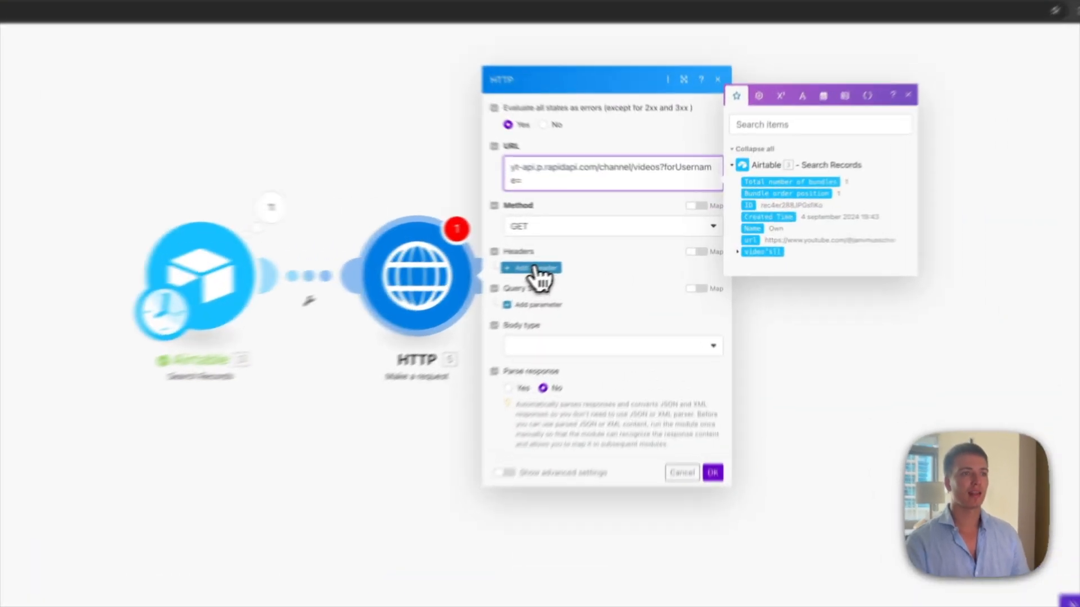
Step: Add an X-RapidAPI-Key request header holding the API key from RapidAPI
left_click(600, 251)
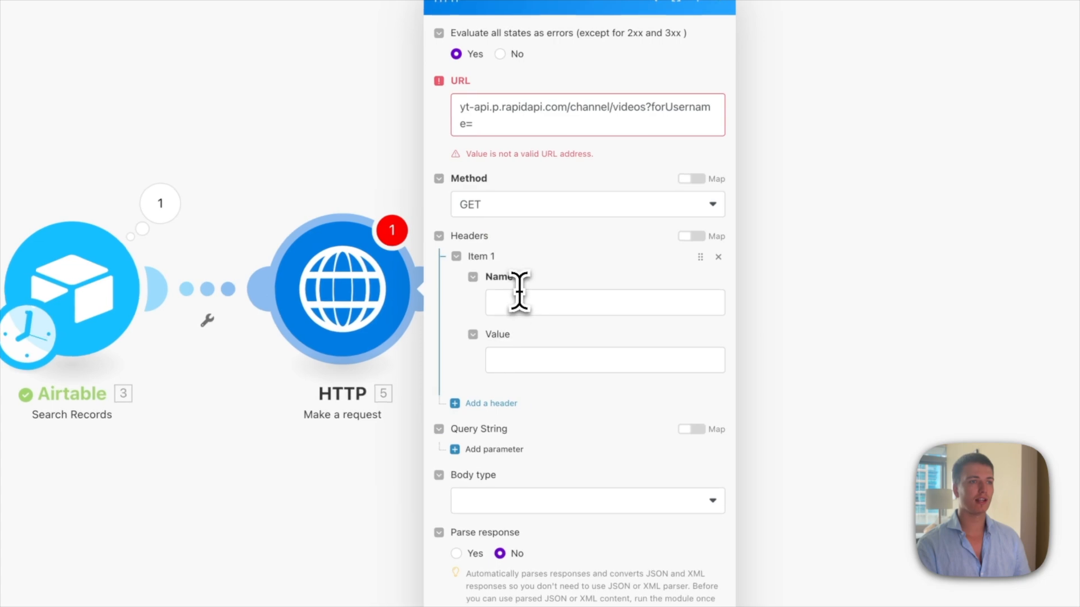
left_click(516, 299)
key("ctrl+v")
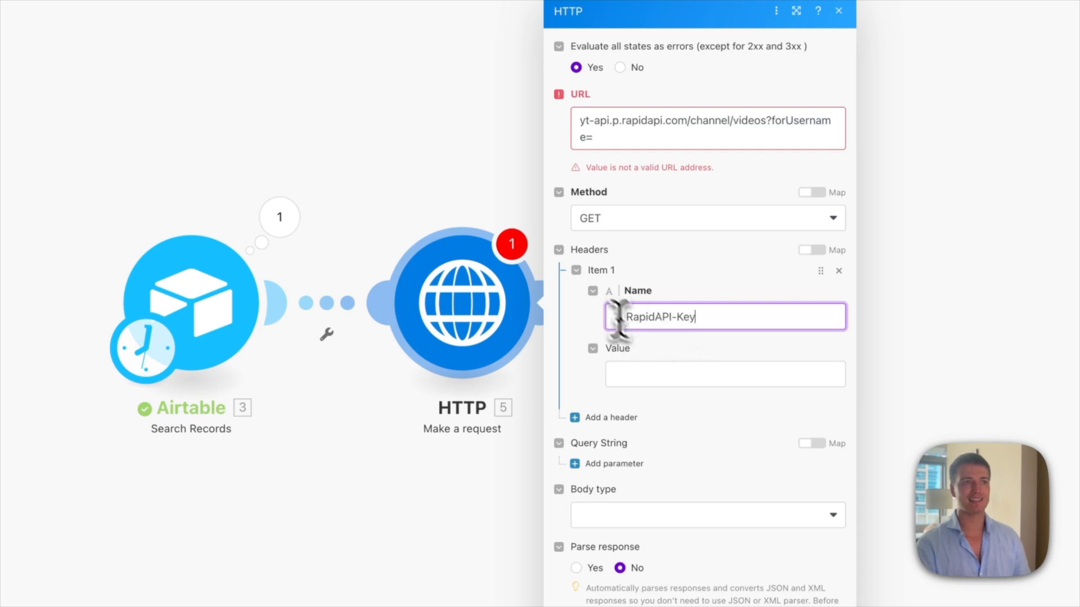
left_click(667, 374)
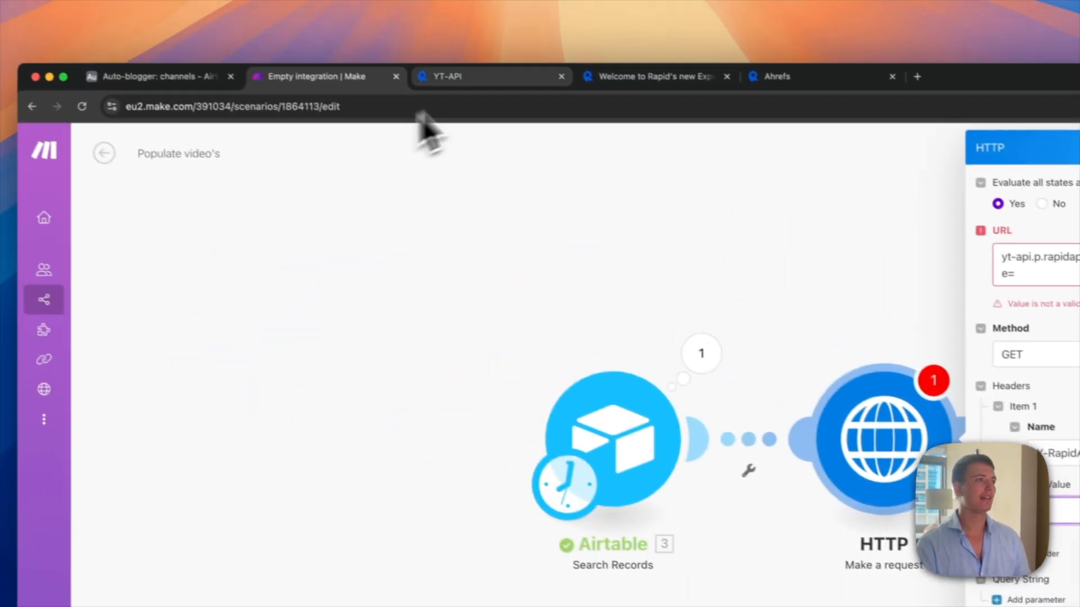
left_click(443, 82)
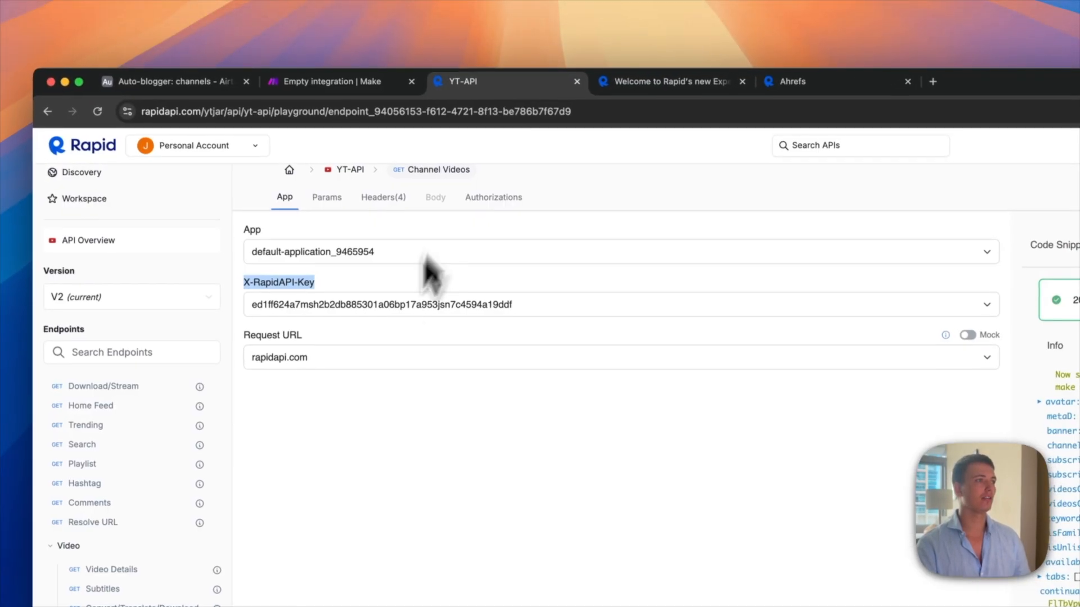
left_click(386, 310)
left_click(405, 308)
double_click(756, 366)
left_click(191, 85)
left_click(229, 82)
key("super+v")
Step: Fix the mistyped htttps prefix in the request URL and save the HTTP module
left_click(492, 163)
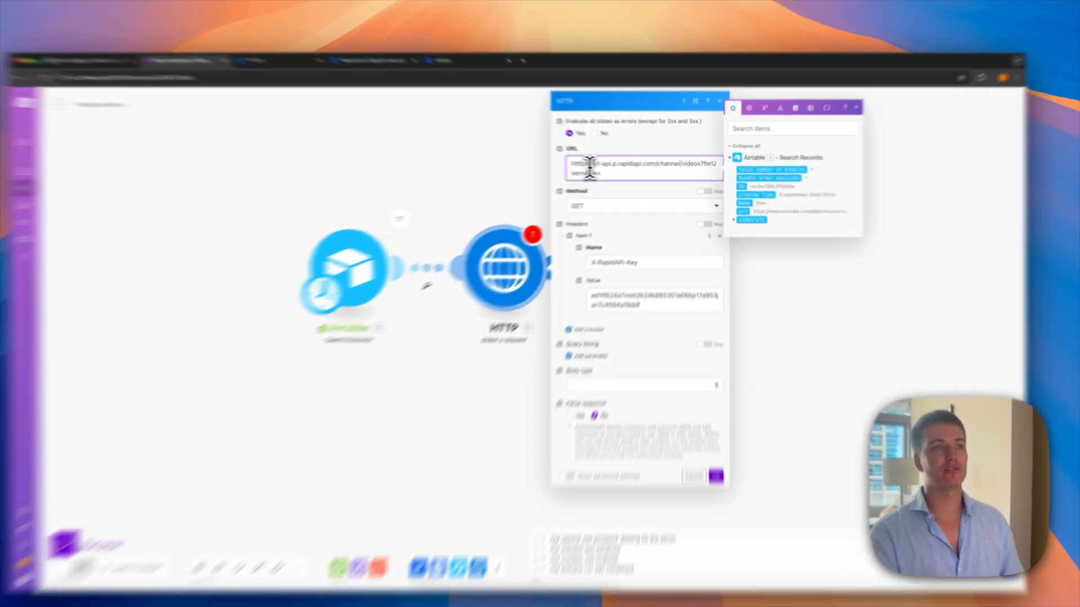
left_click_drag(605, 165, 568, 168)
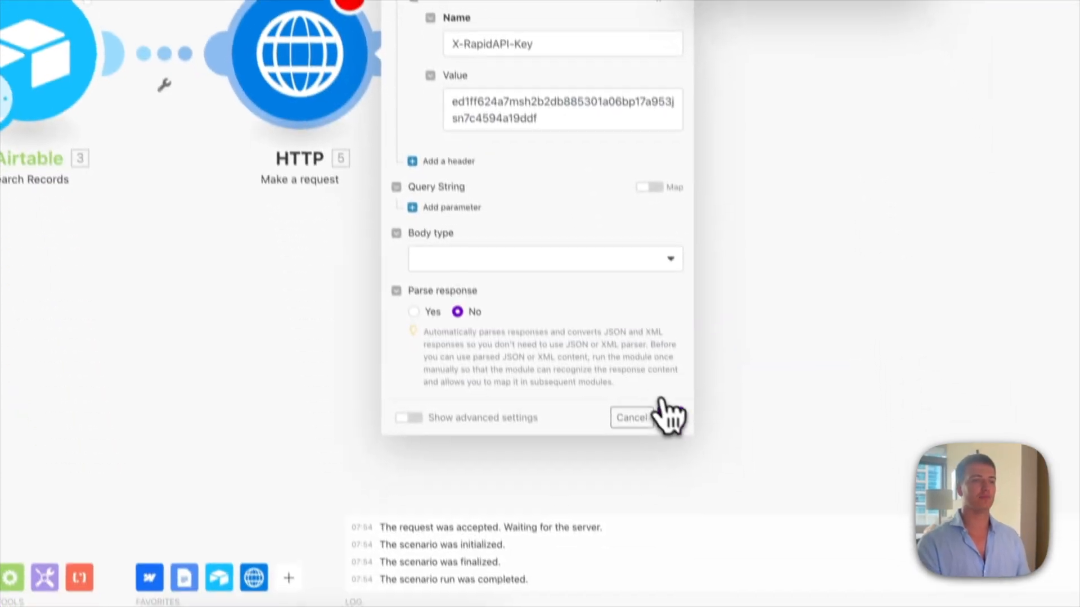
left_click(666, 415)
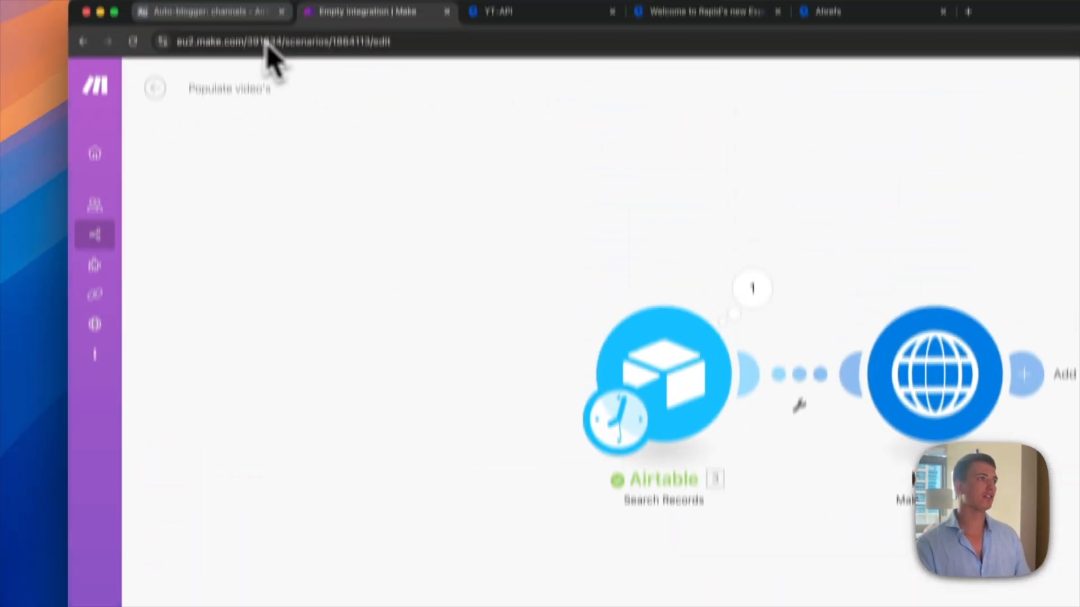
Step: Add a username formula field that extracts the text after '@' in url using MID, FIND and LEN
left_click(236, 12)
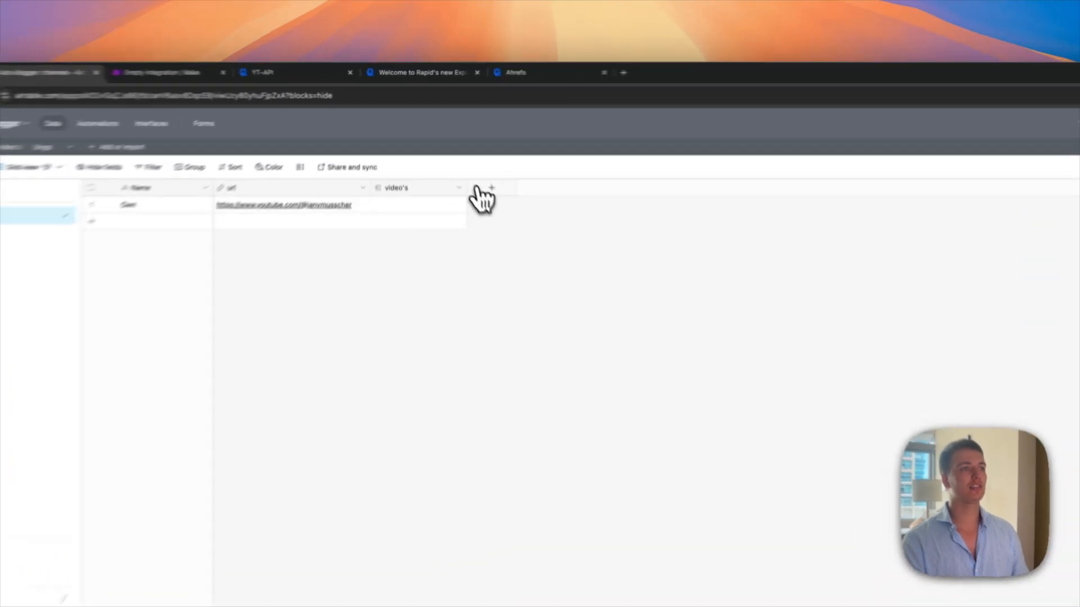
left_click(460, 150)
type("form")
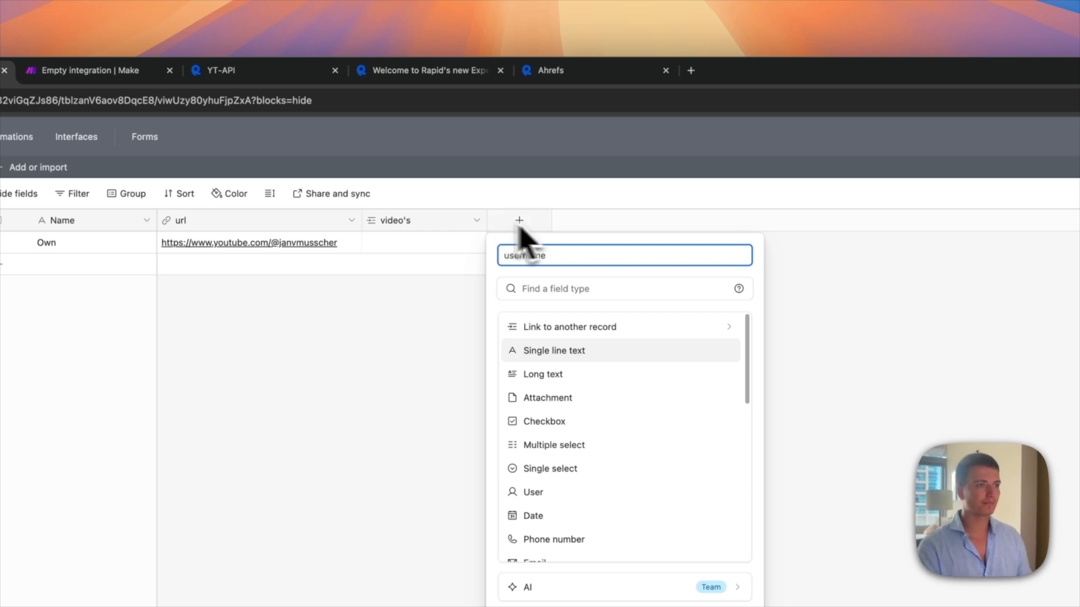
type("f")
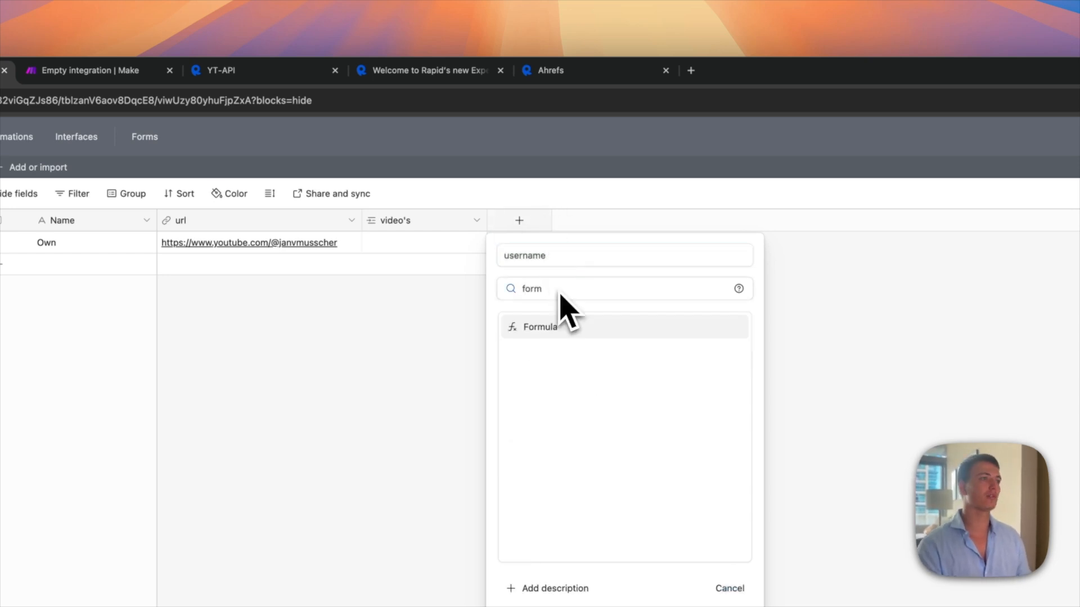
left_click(571, 332)
left_click(552, 376)
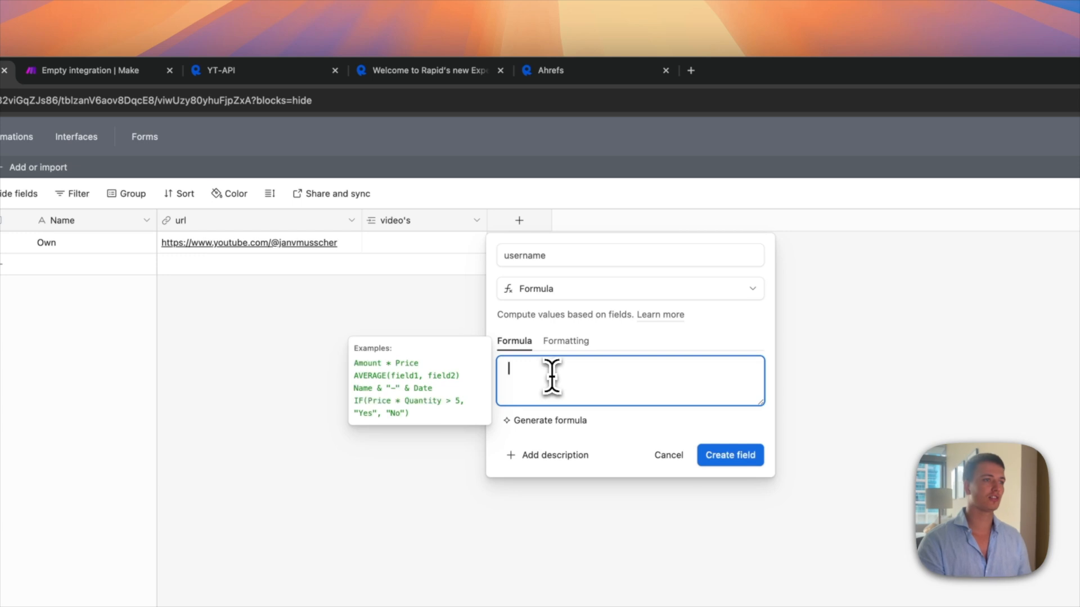
type("=")
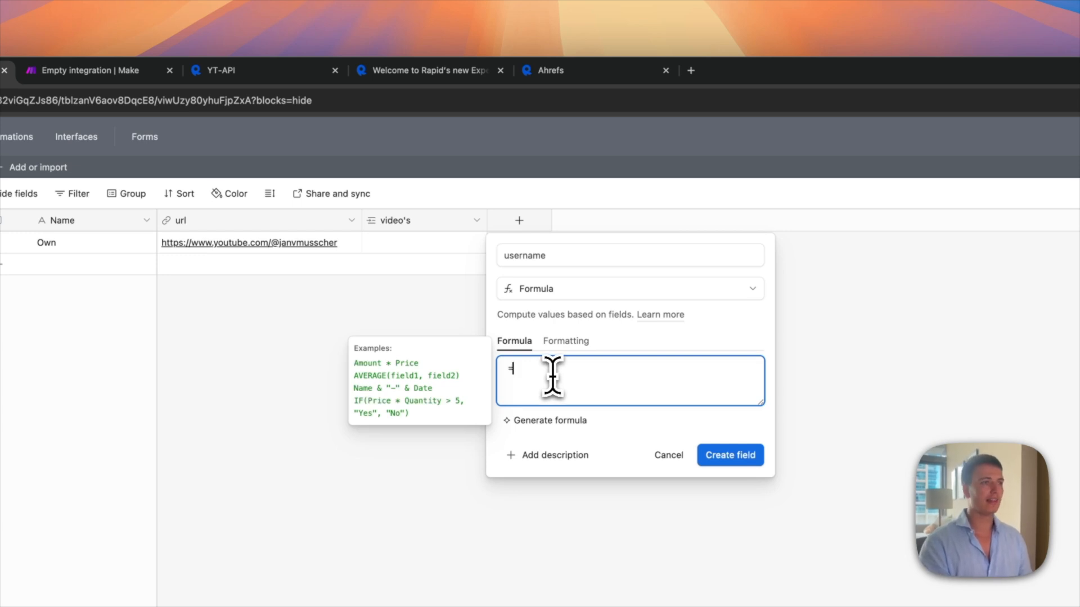
type("lef")
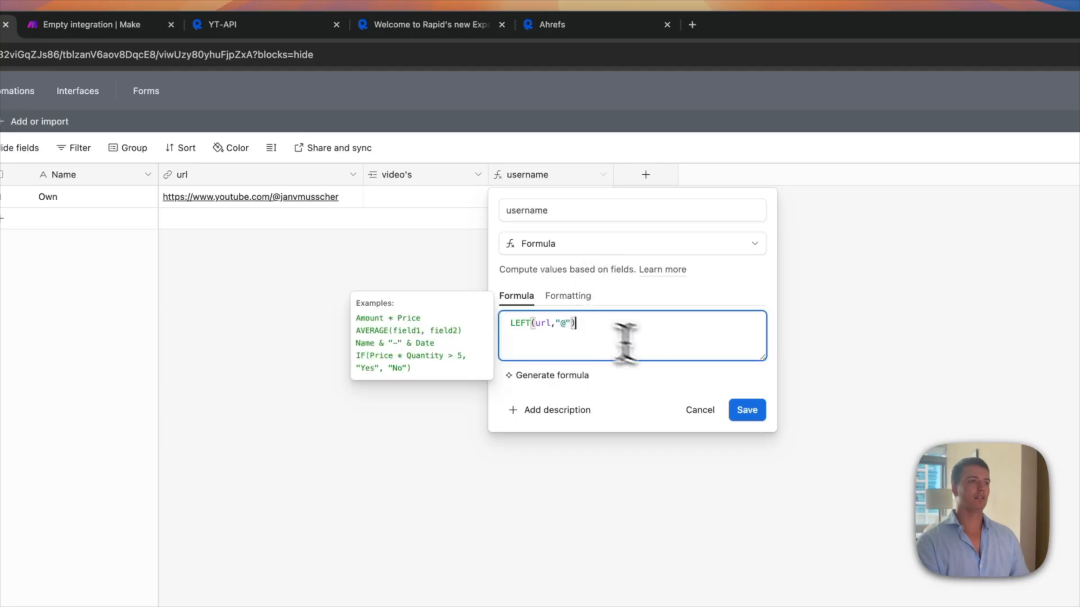
key("super+a")
type("MID(   url,   FIND(\"@\", url) + 1,   LEN(url) - FIND(\"@\", url) )")
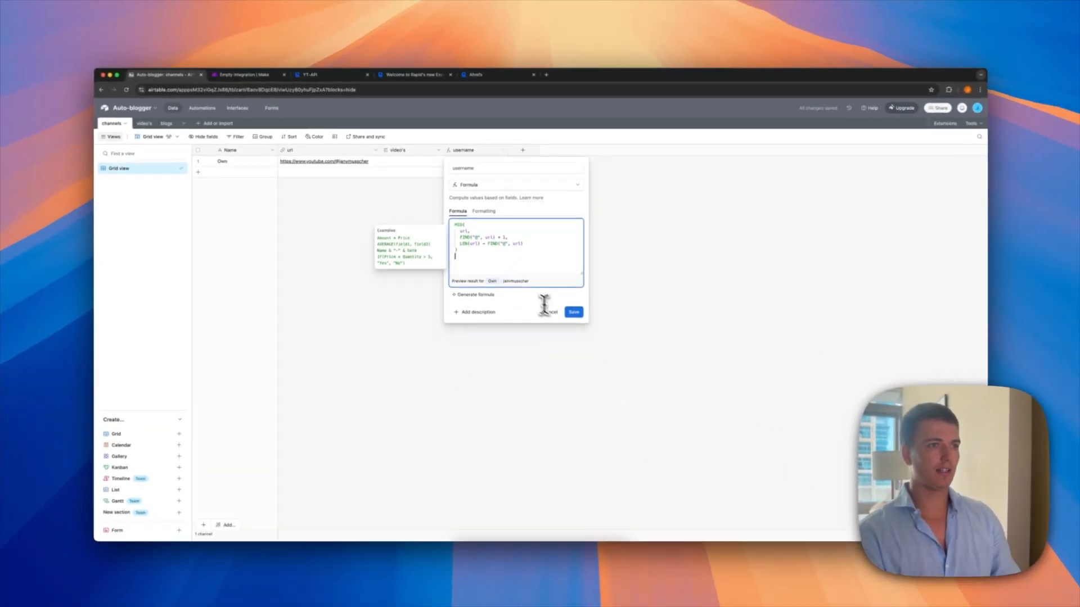
left_click(573, 312)
Step: Rerun only the Airtable search module so its output includes the channel's username
left_click(248, 75)
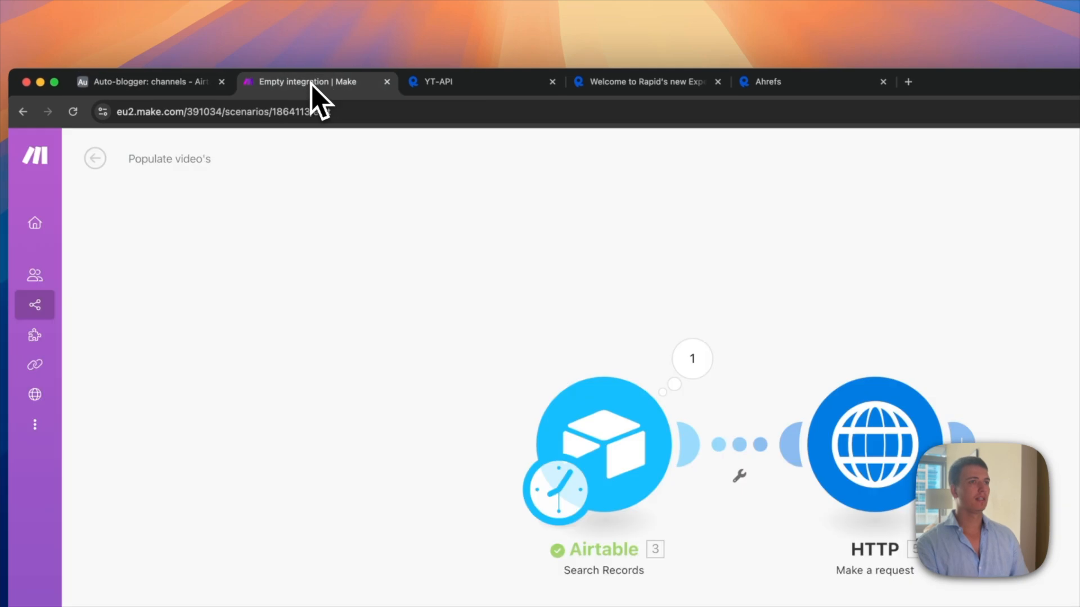
left_click(878, 468)
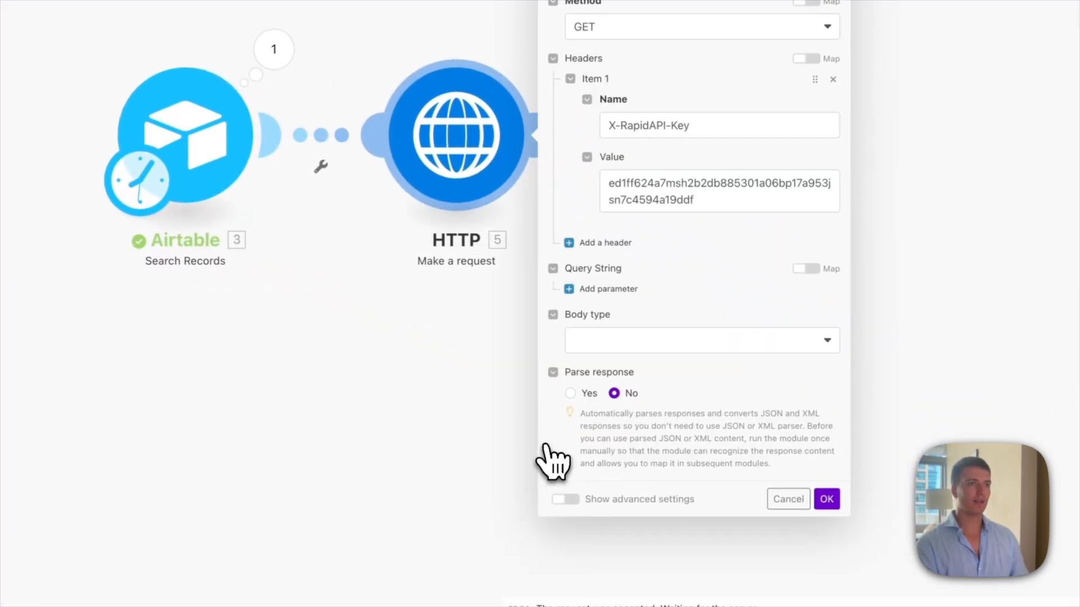
left_click(281, 373)
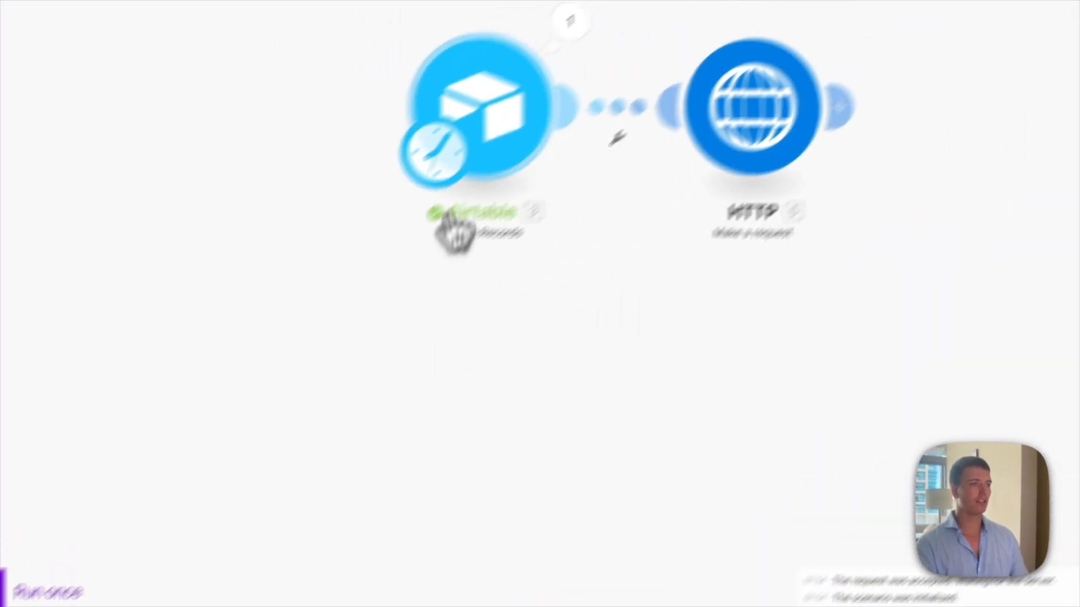
right_click(426, 189)
left_click(439, 217)
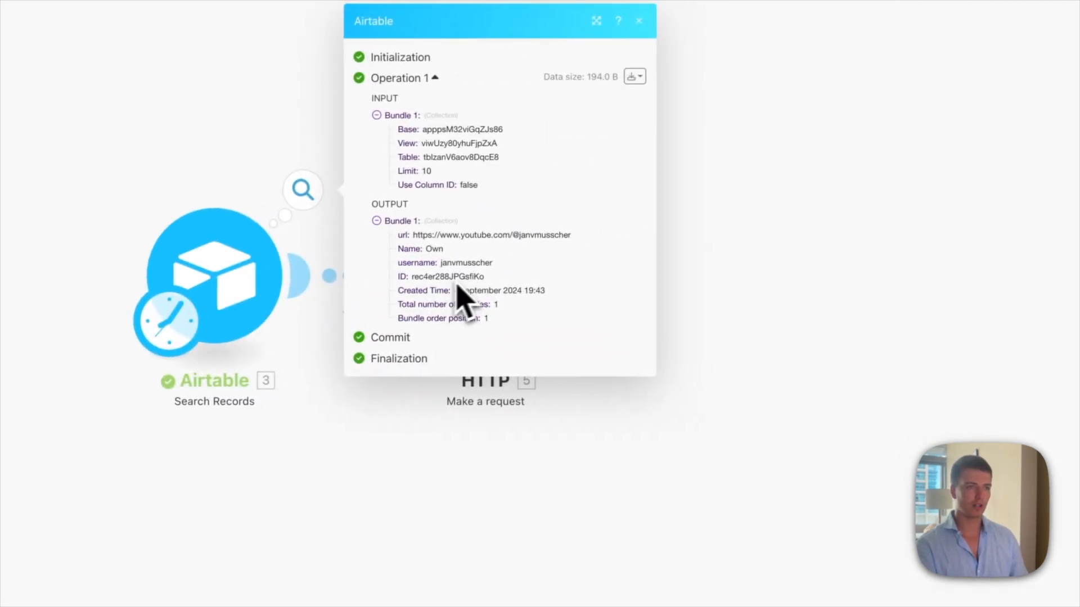
double_click(412, 263)
left_click(657, 433)
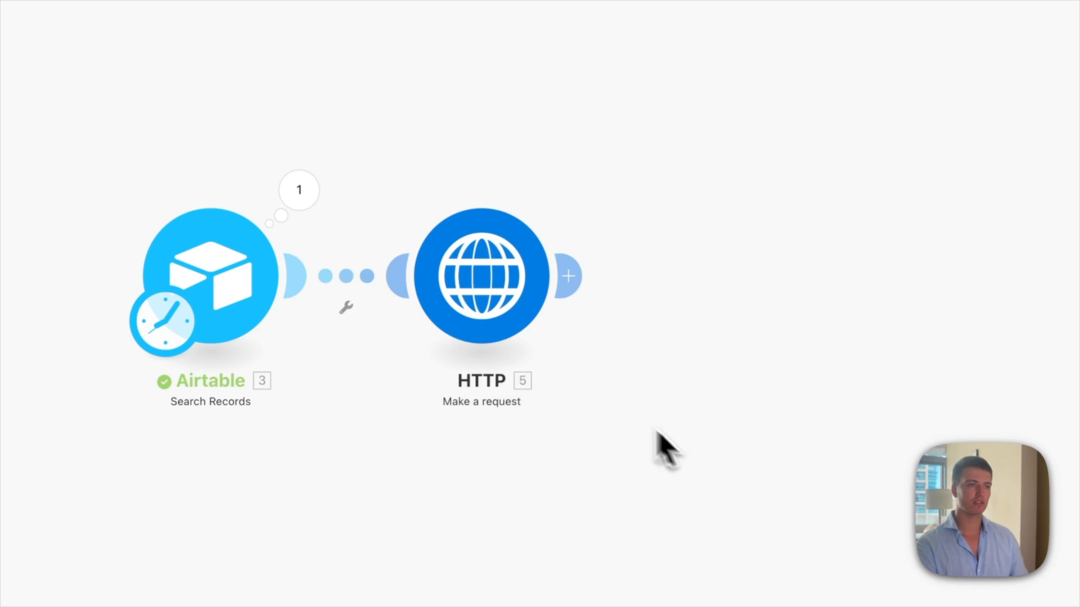
Step: Map the Airtable username into the HTTP request URL right after forUsername=@
left_click(513, 314)
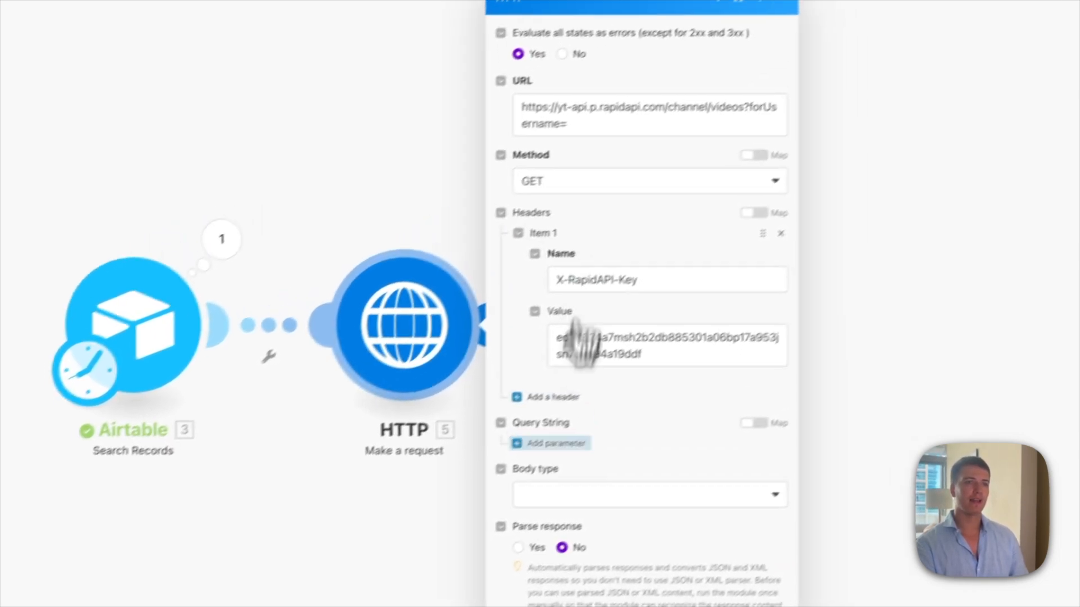
left_click(712, 80)
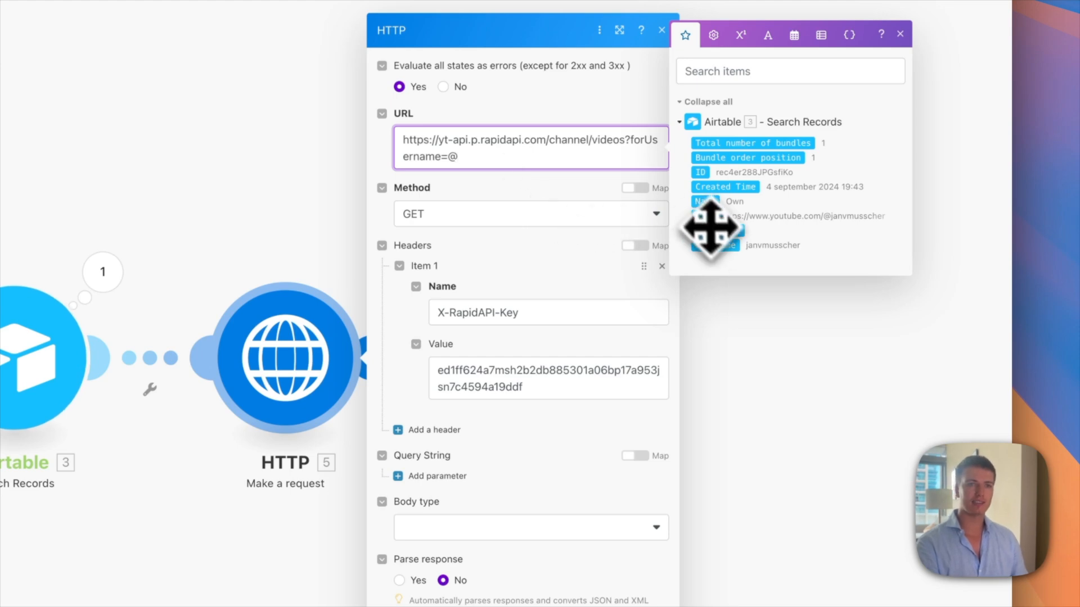
left_click(715, 246)
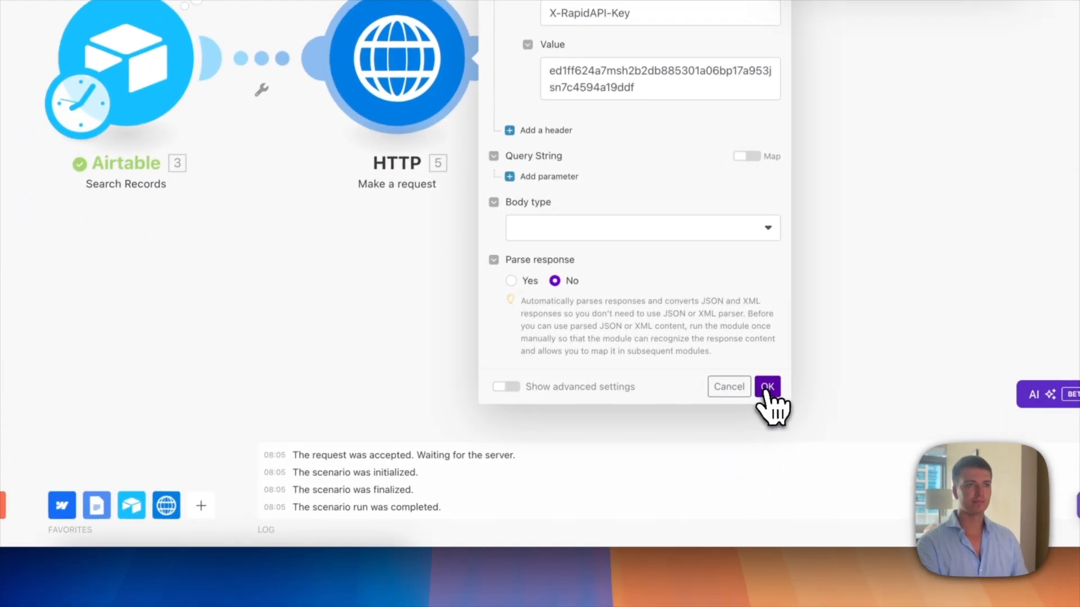
left_click(740, 459)
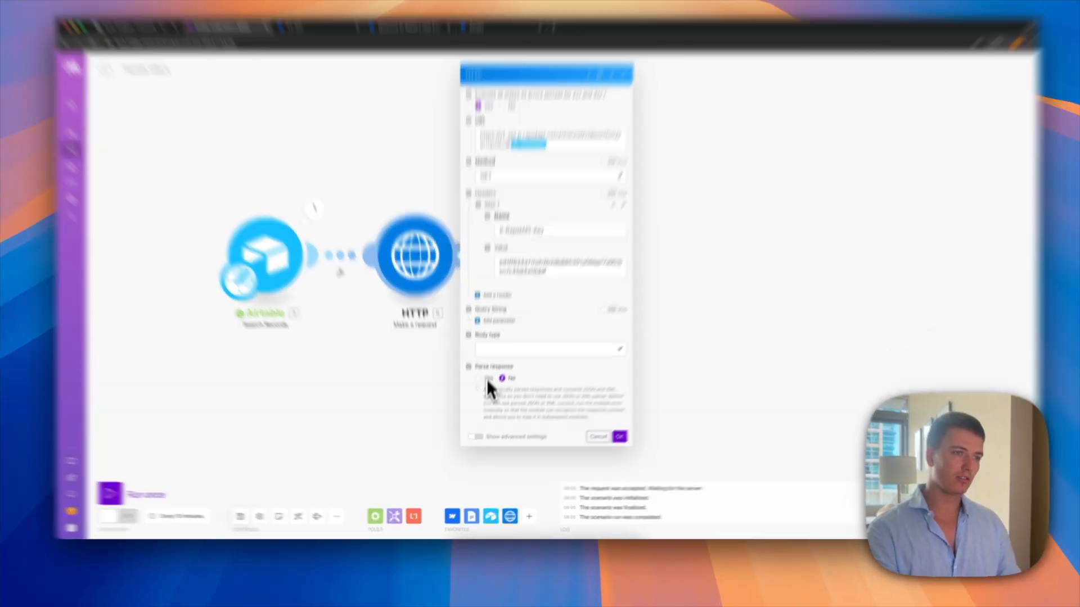
Step: Set the HTTP module's Parse response to Yes and run the scenario once
left_click(476, 393)
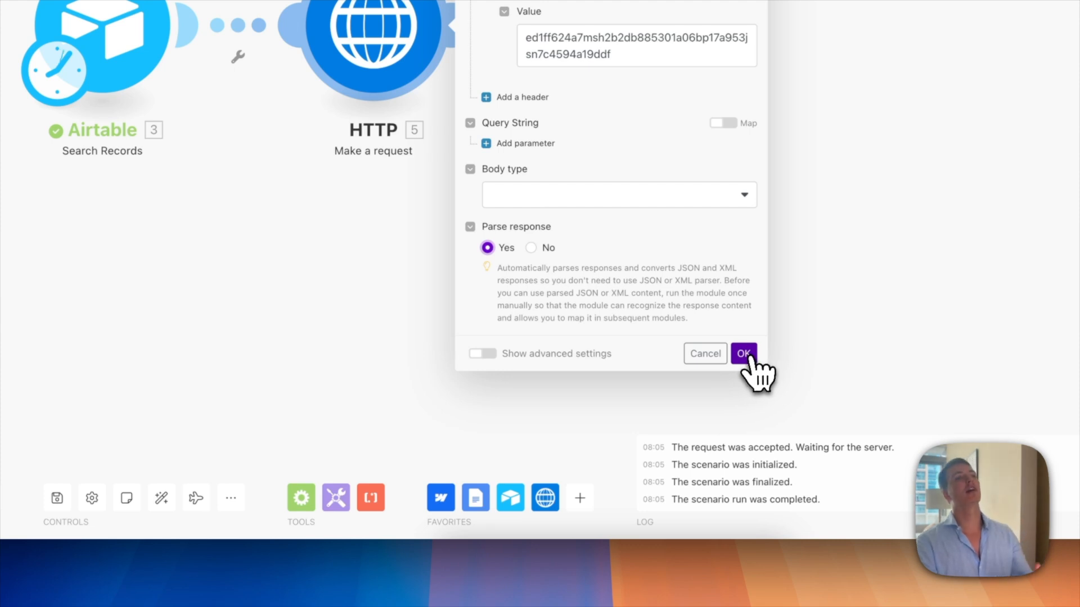
left_click(744, 353)
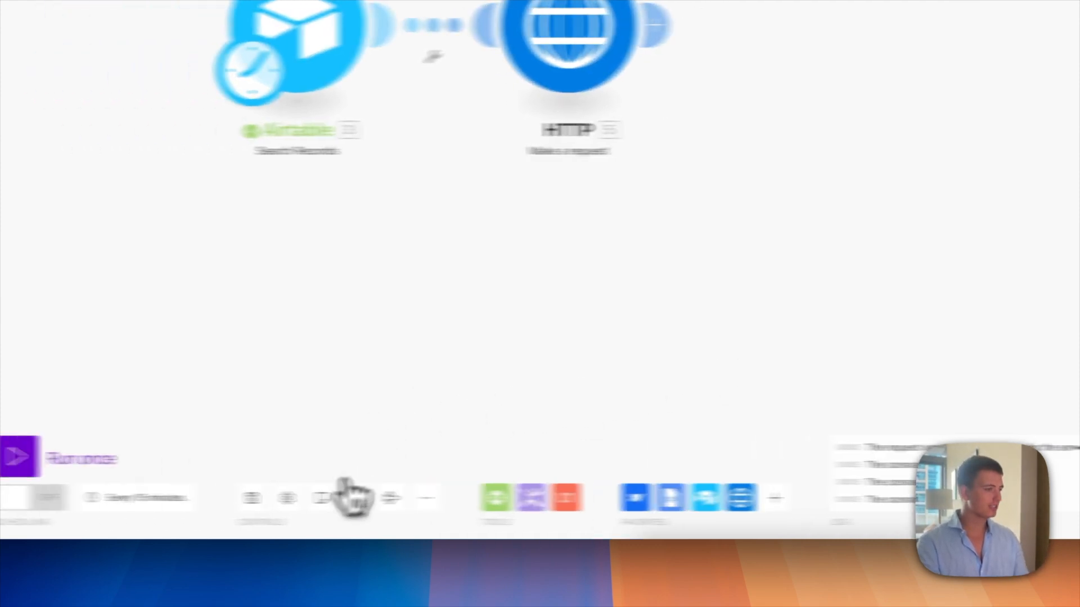
left_click(181, 454)
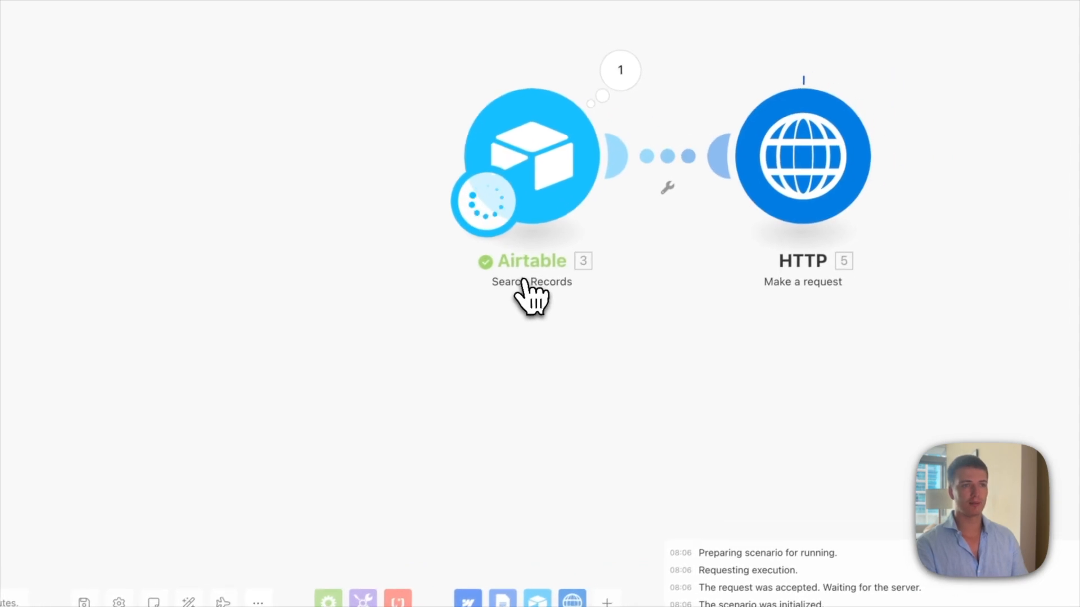
Step: Inspect the returned channel videos by expanding the HTTP output's Data > data > 1
left_click(893, 68)
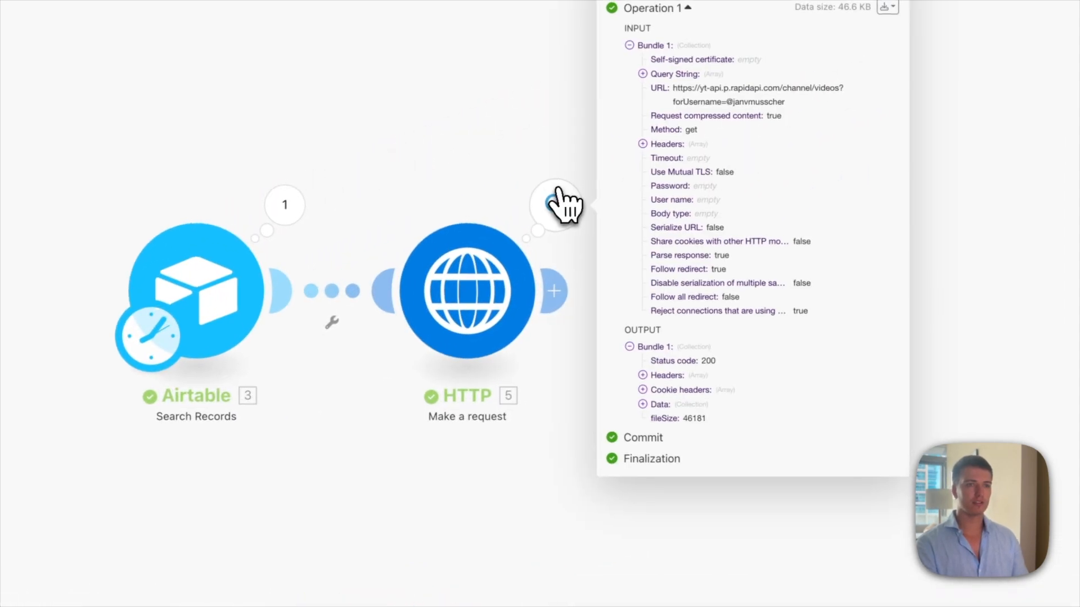
left_click(647, 405)
left_click(652, 421)
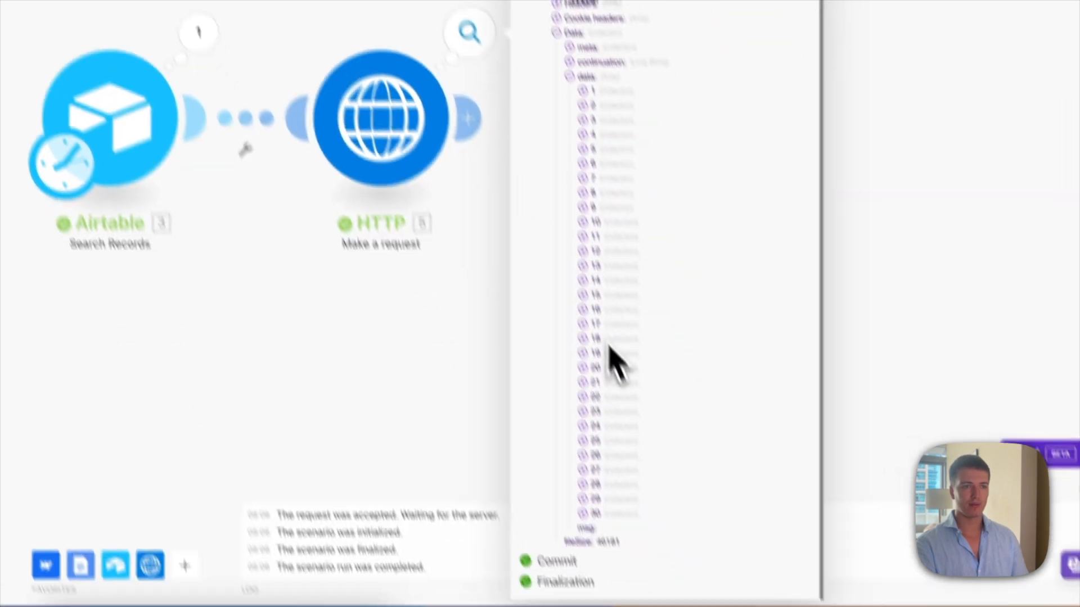
left_click(550, 236)
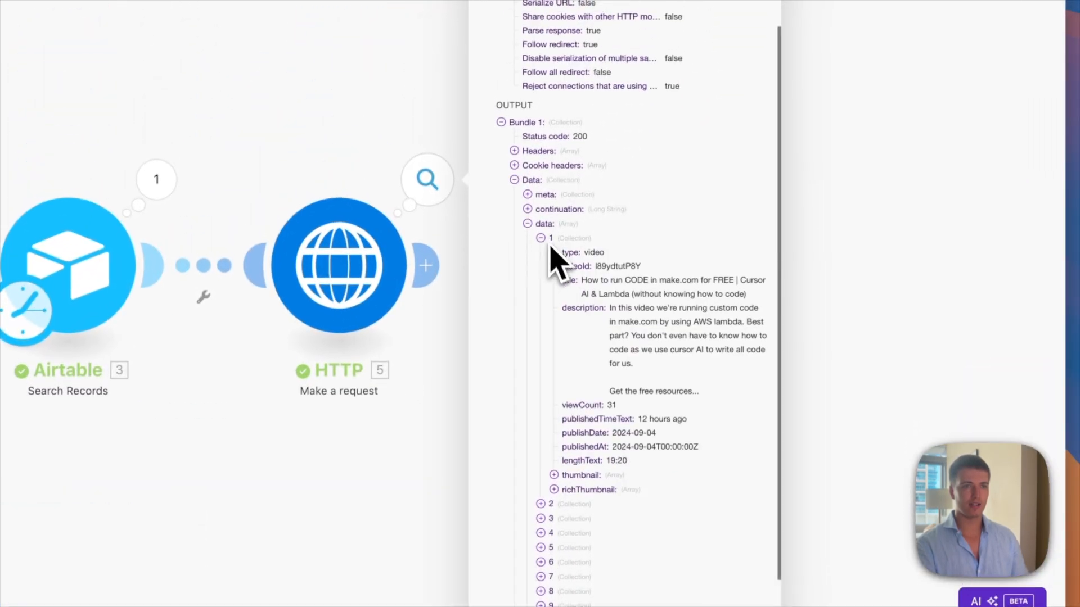
scroll(596, 376, "down", 5)
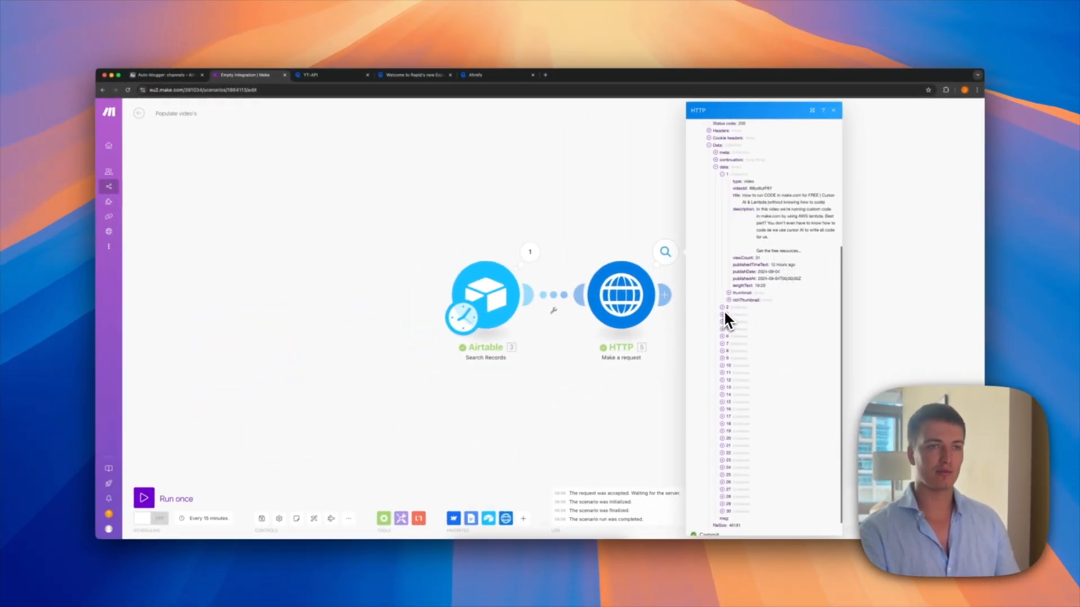
left_click(664, 294)
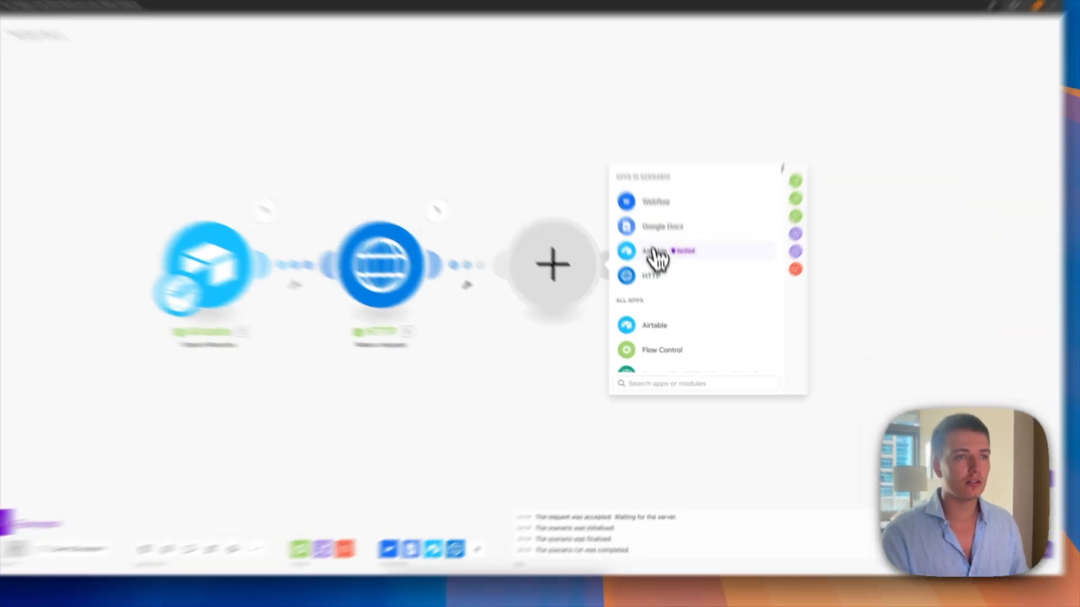
Step: Add an Airtable Search Records module on the video's table with formula {ID} equal to the mapped videoId
left_click(663, 284)
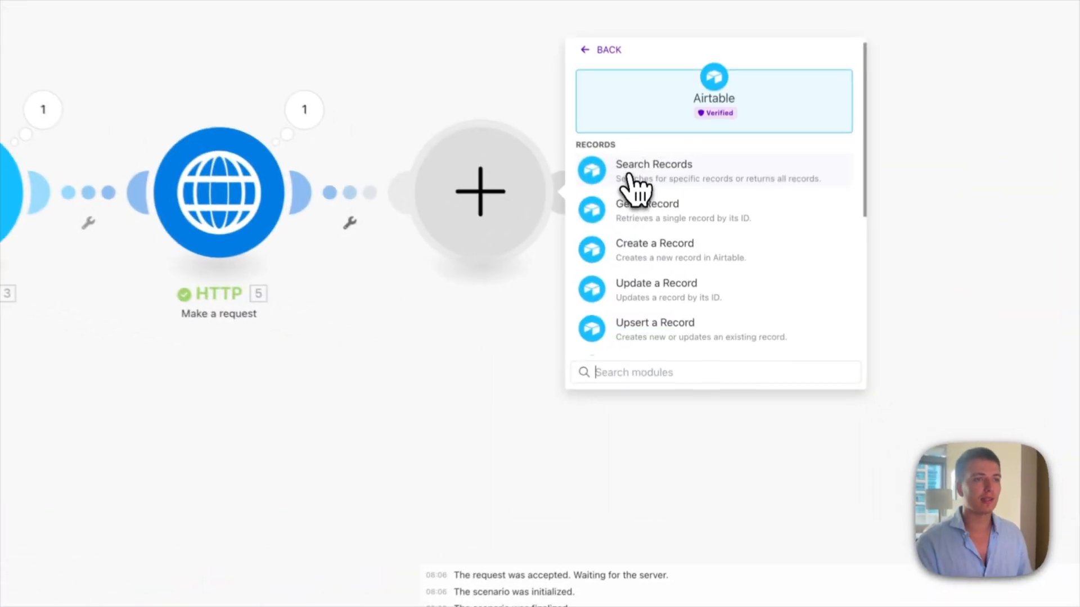
left_click(666, 290)
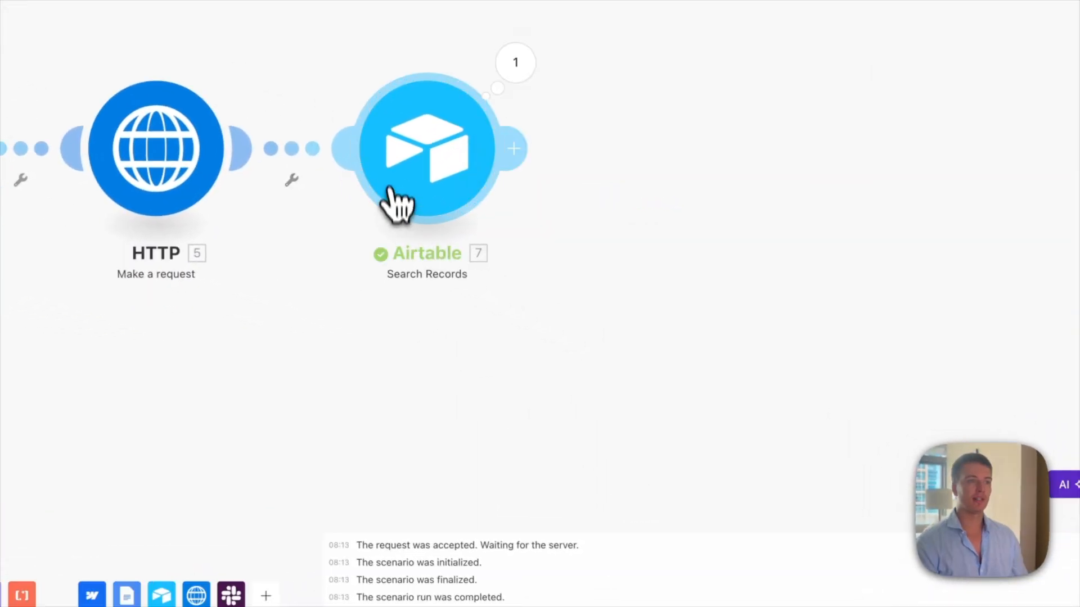
left_click(426, 176)
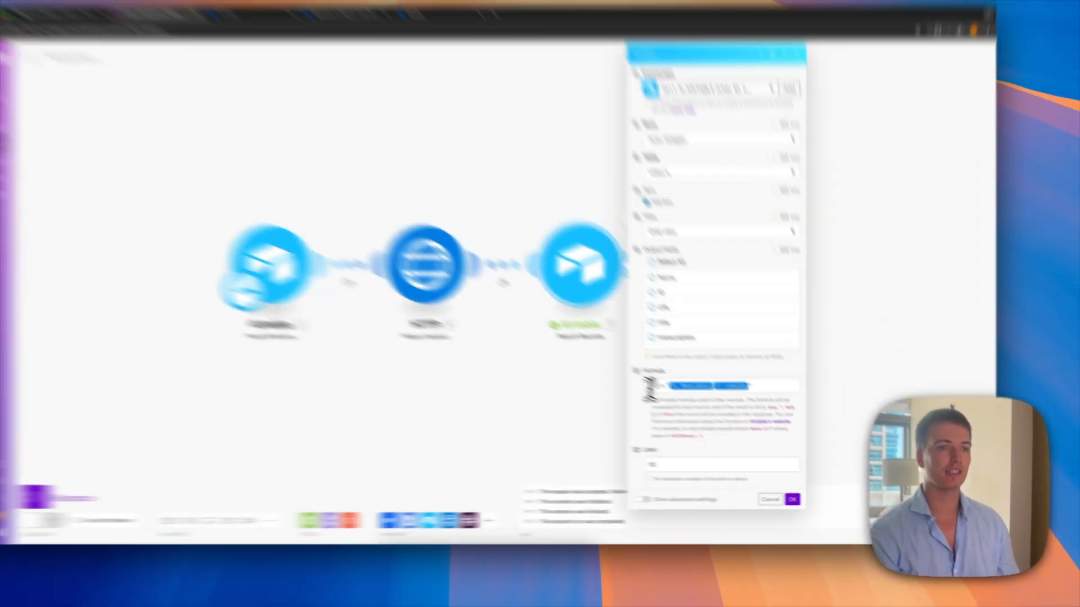
left_click(681, 402)
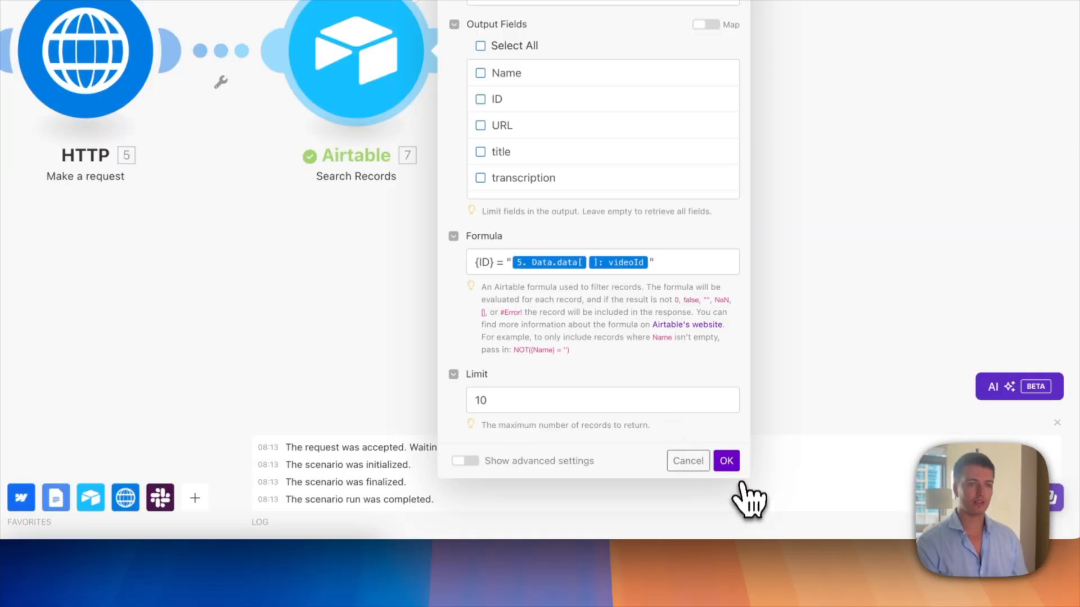
left_click(805, 500)
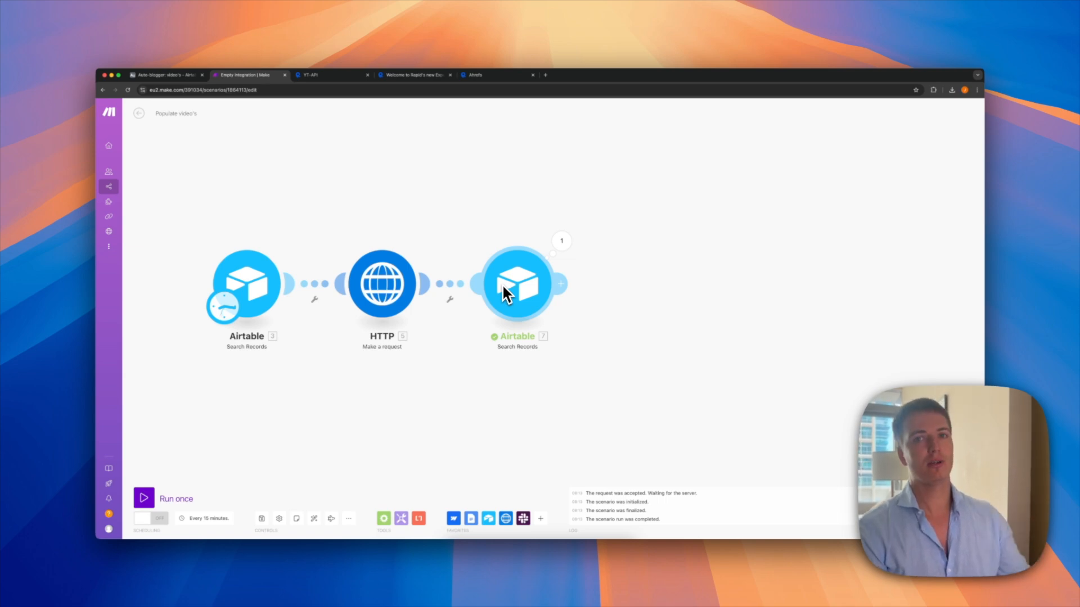
Step: Add an HTTP Make a request module after the Airtable 7 search
left_click(560, 284)
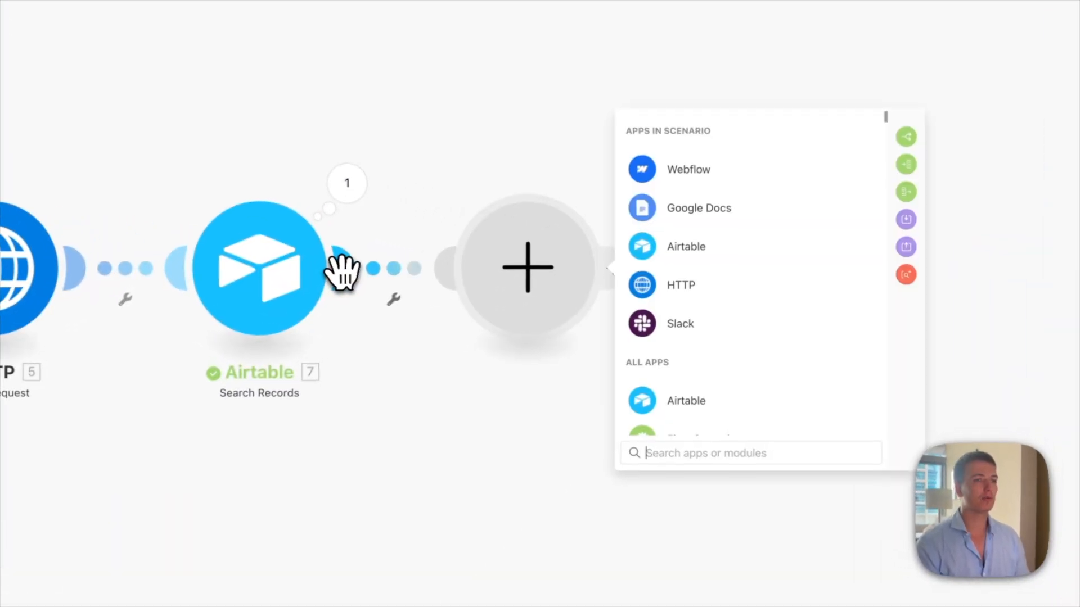
left_click(740, 285)
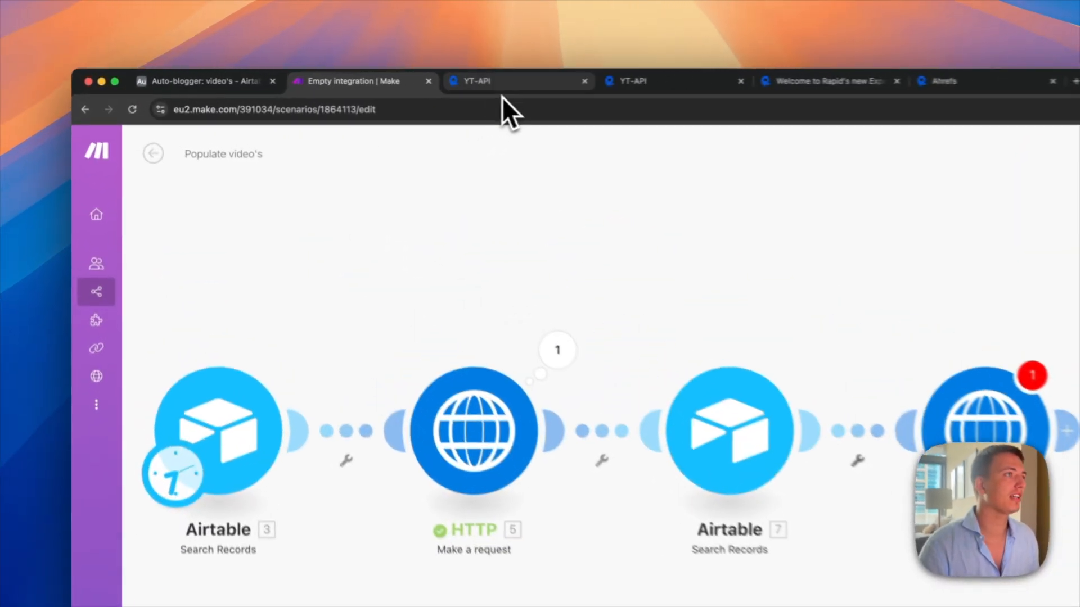
Step: Review the YT-API Video Details endpoint's 200 OK results and its /video/info code snippet in RapidAPI
left_click(502, 87)
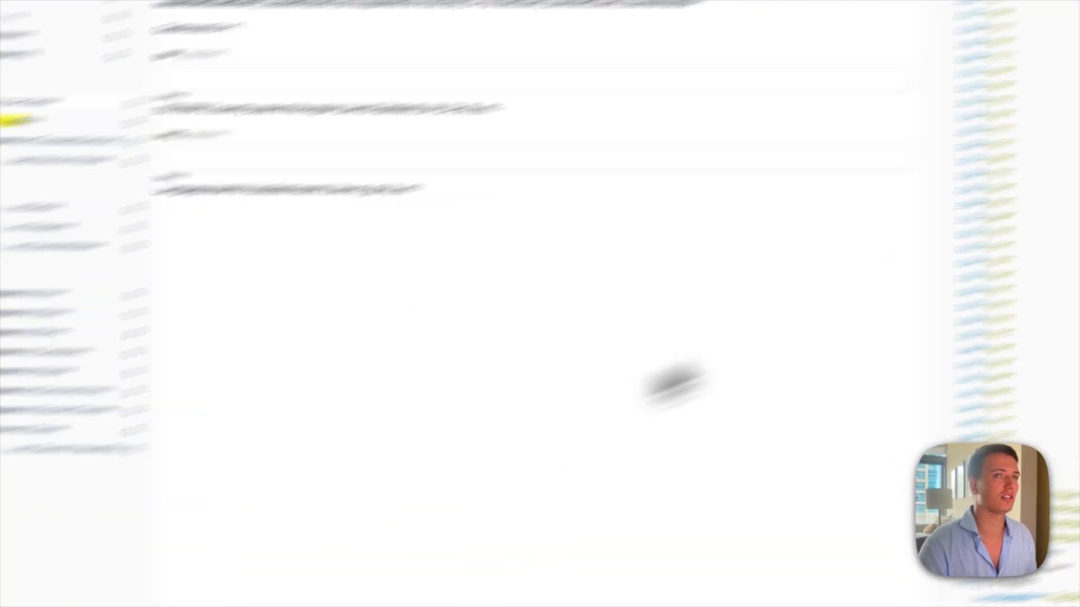
left_click(881, 141)
scroll(24, 176, "up", 1)
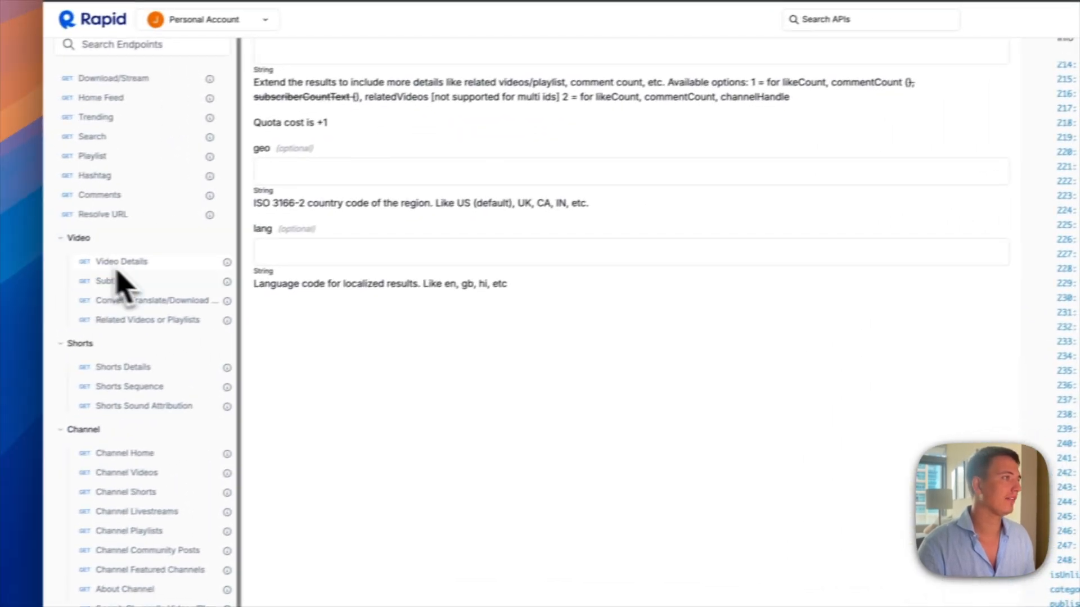
scroll(121, 284, "up", 3)
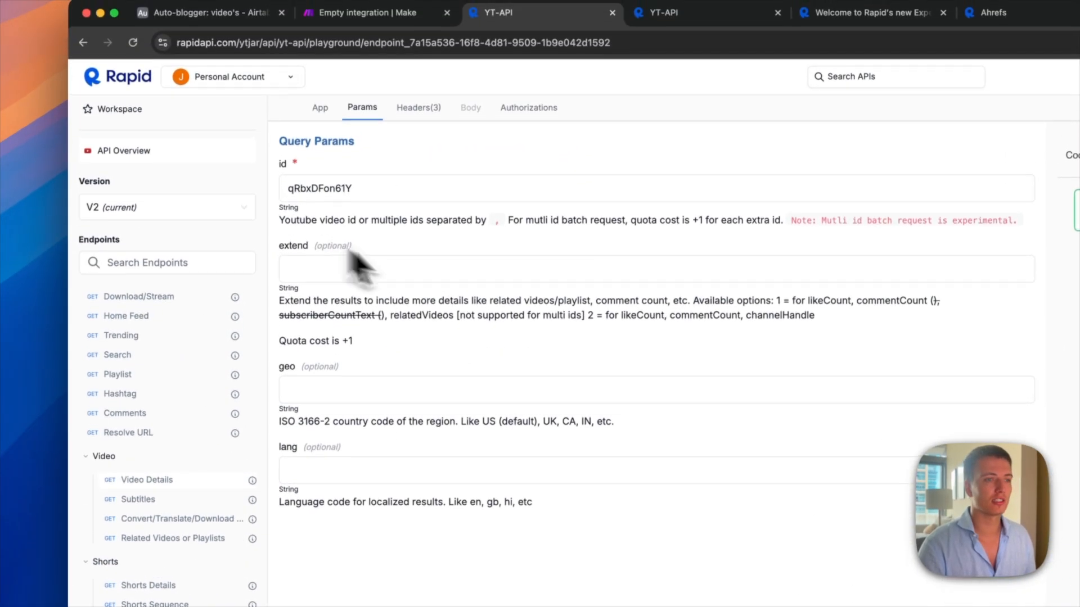
scroll(771, 406, "down", 3)
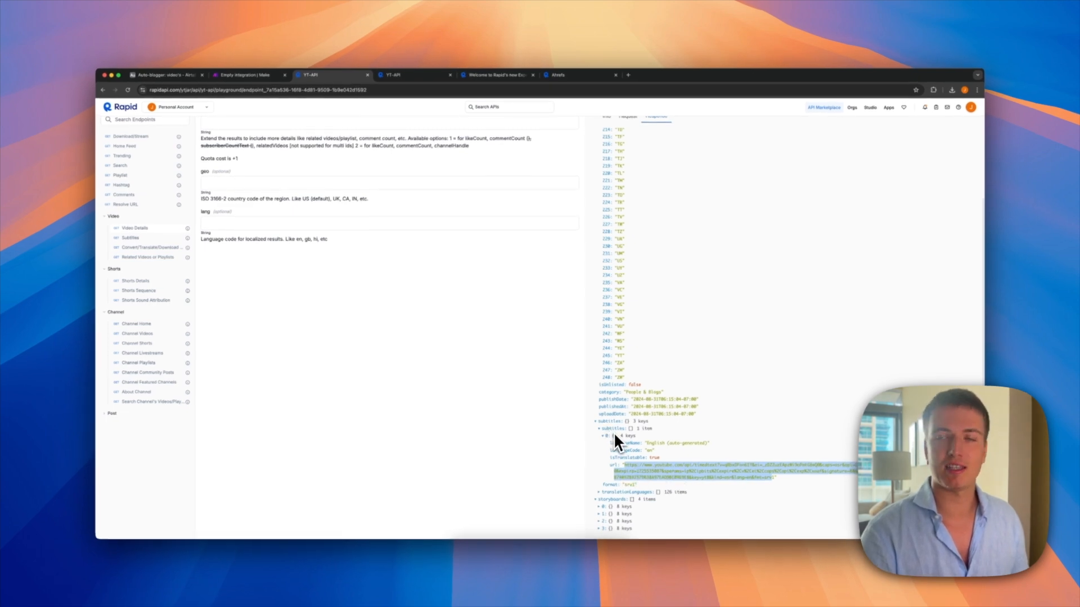
scroll(484, 384, "up", 2)
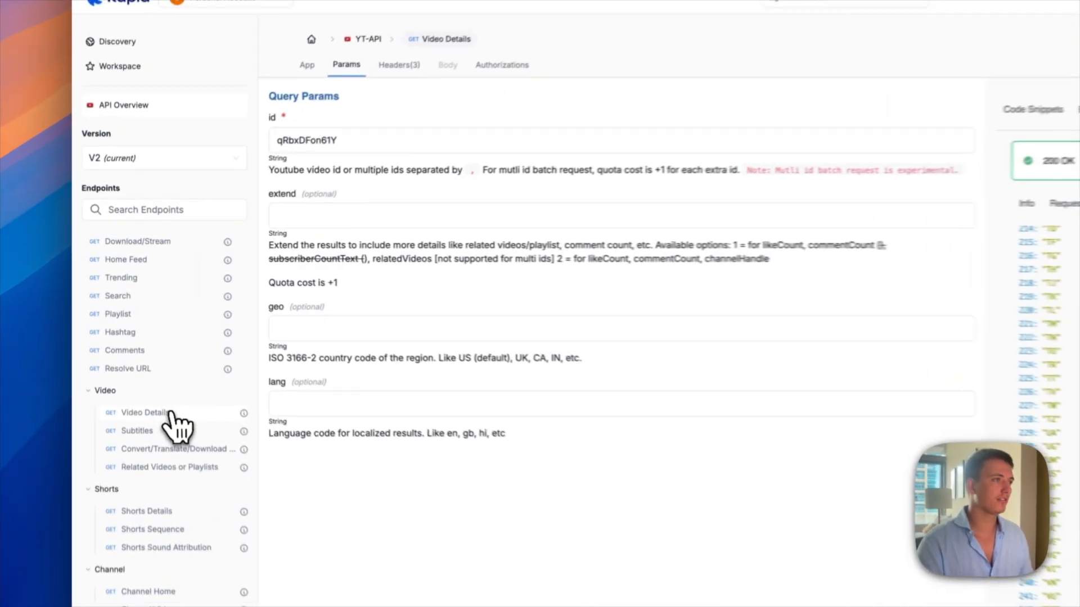
left_click(854, 89)
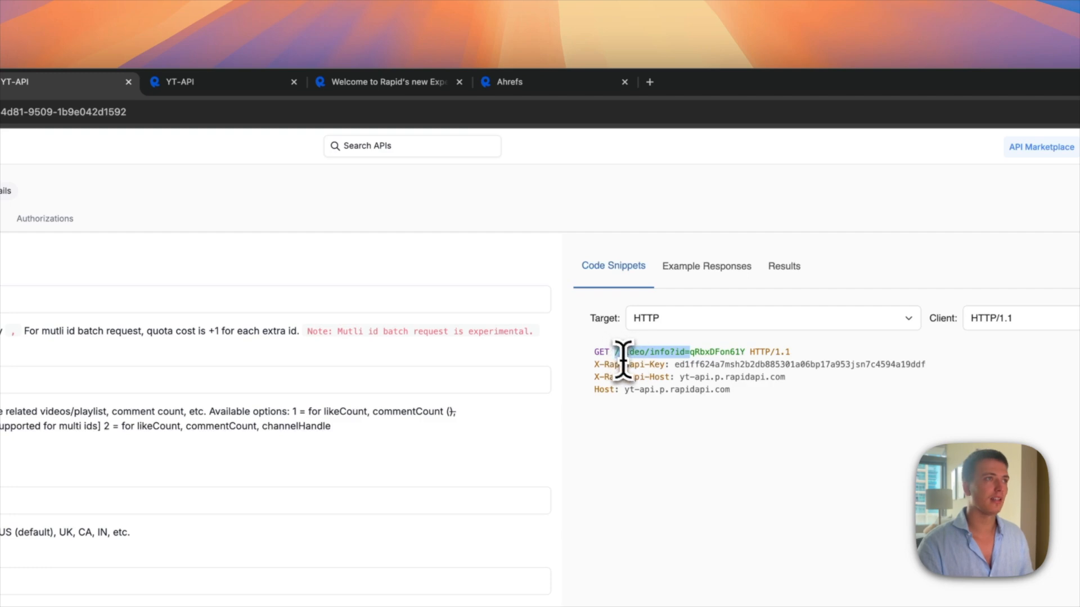
left_click(337, 79)
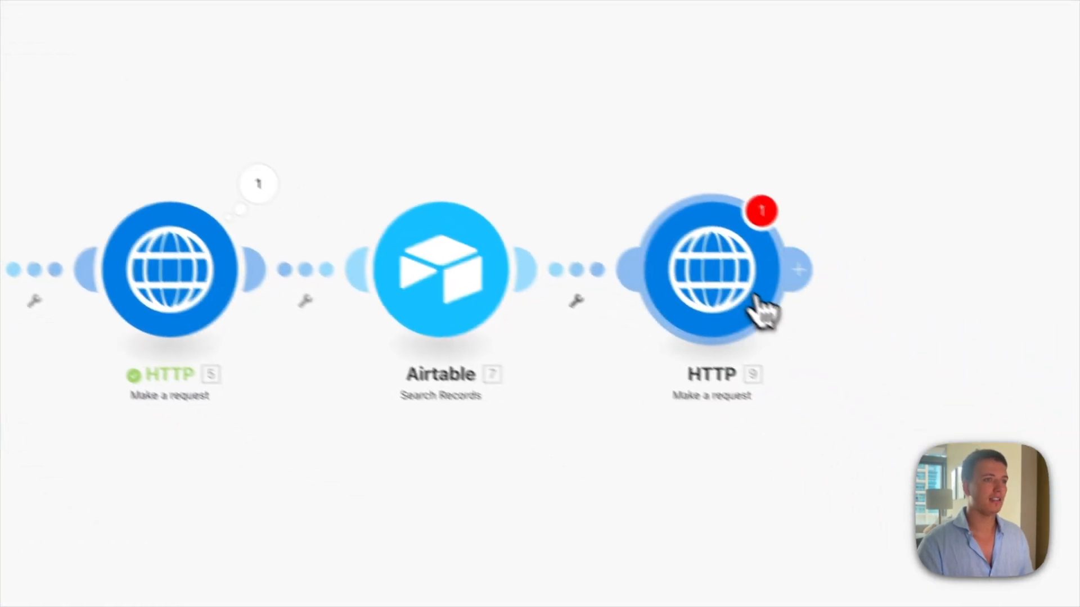
Step: Duplicate the first HTTP module and place the copy after the Airtable search
right_click(1032, 457)
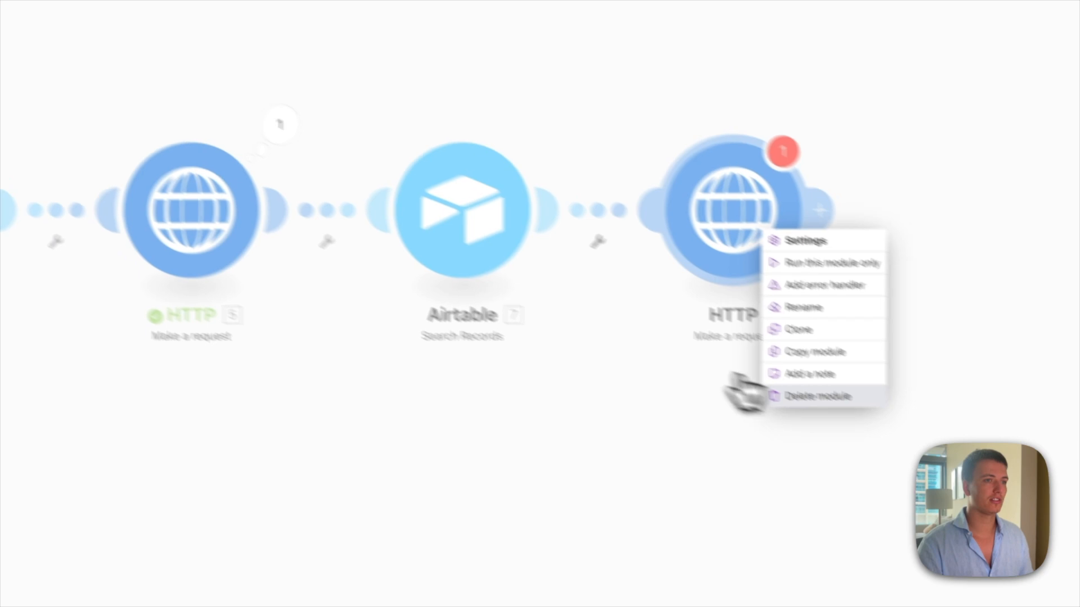
right_click(225, 216)
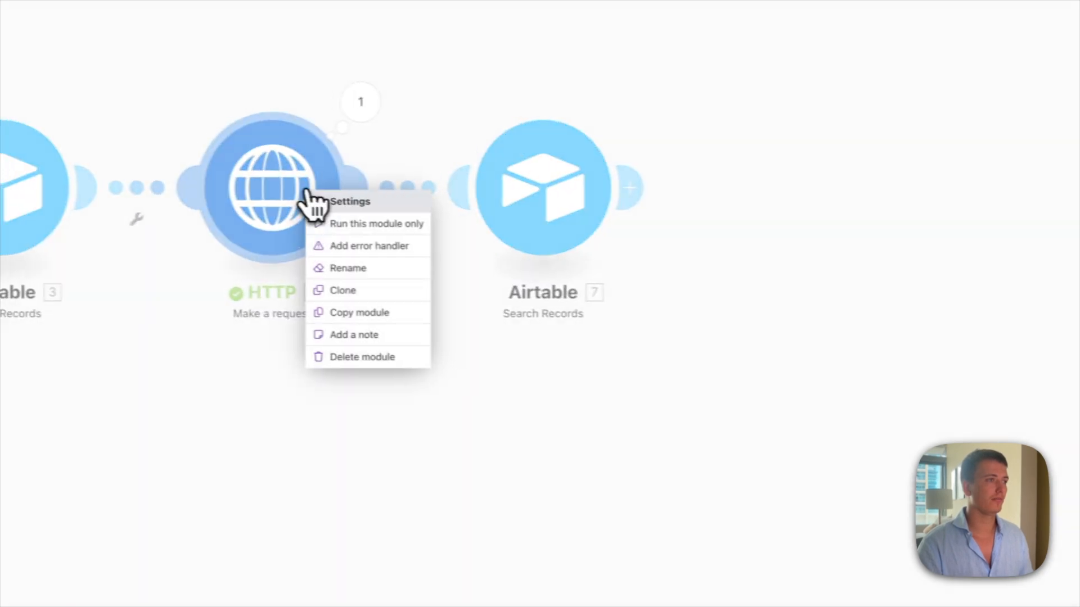
left_click(396, 293)
left_click_drag(391, 282, 910, 224)
left_click(907, 224)
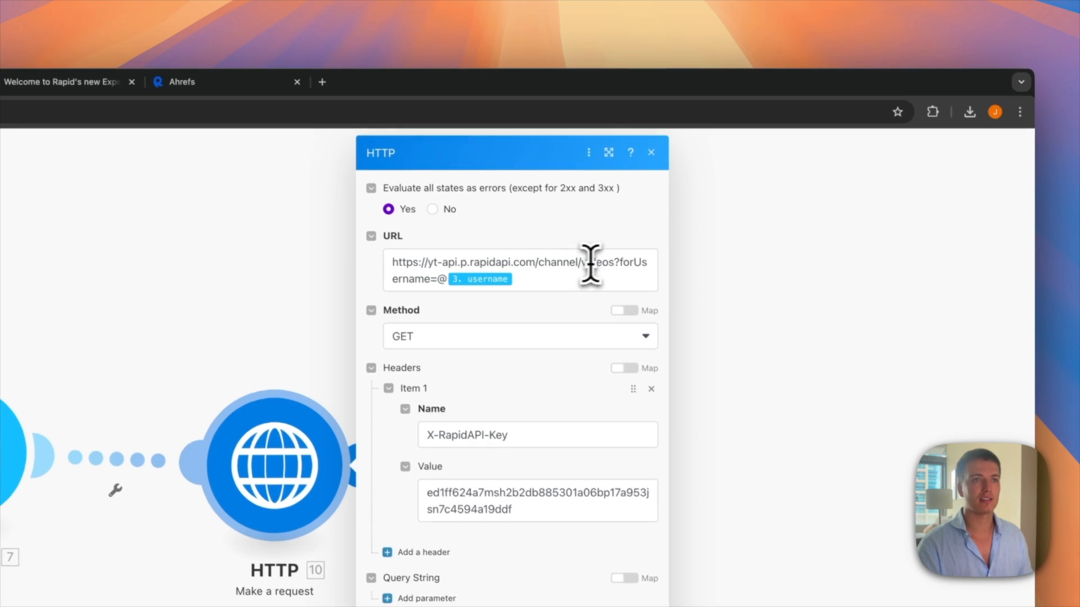
Step: Replace the copied URL's ?forUsername= part with /video/info?id= and expand data[] in the mapping panel
left_click_drag(617, 262, 623, 275)
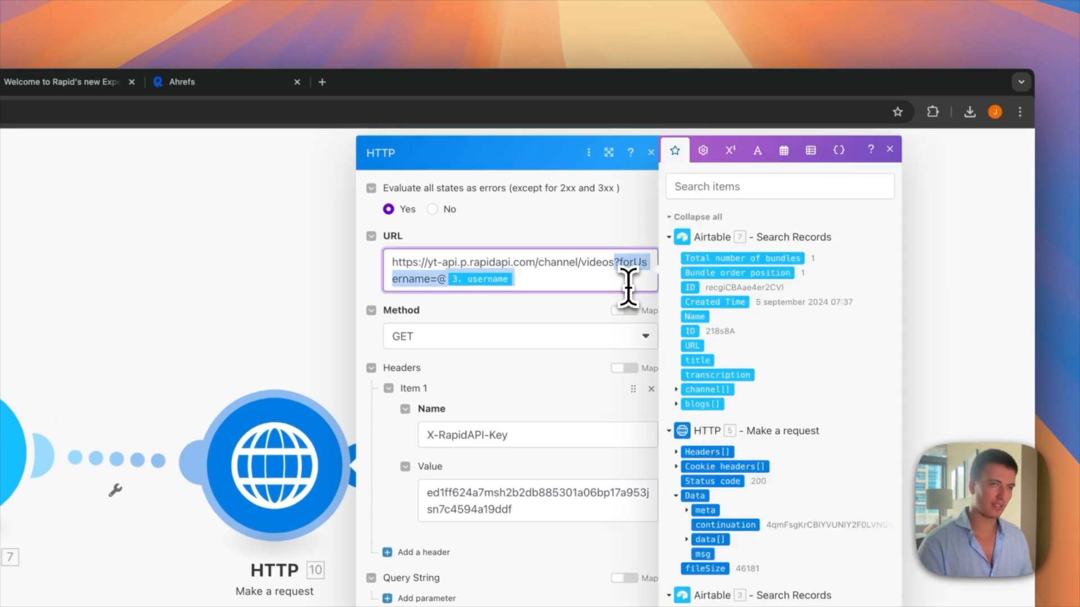
type("/video/info?id=")
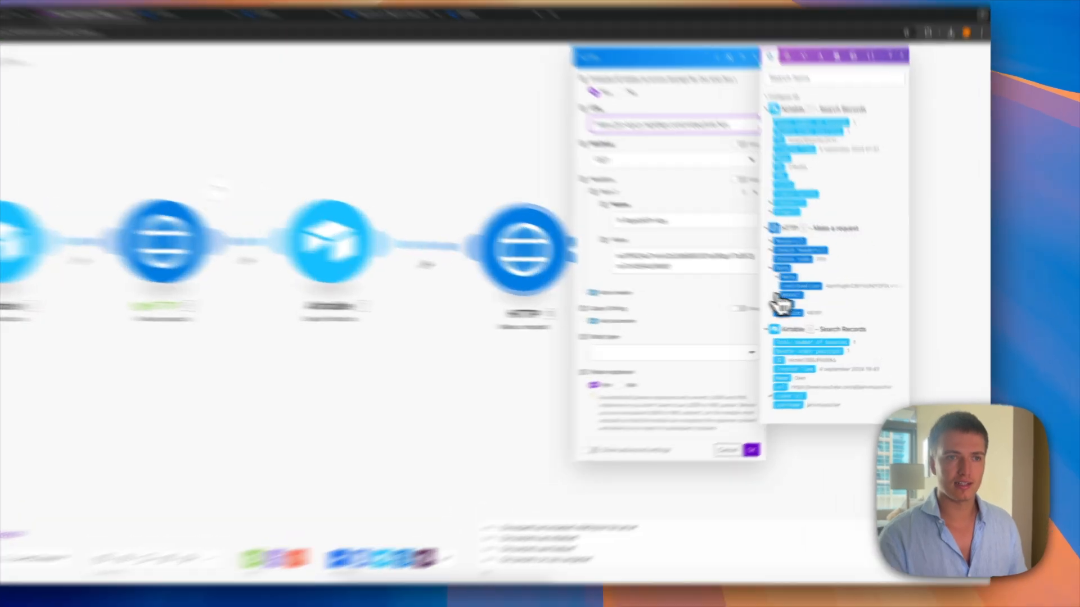
left_click(811, 304)
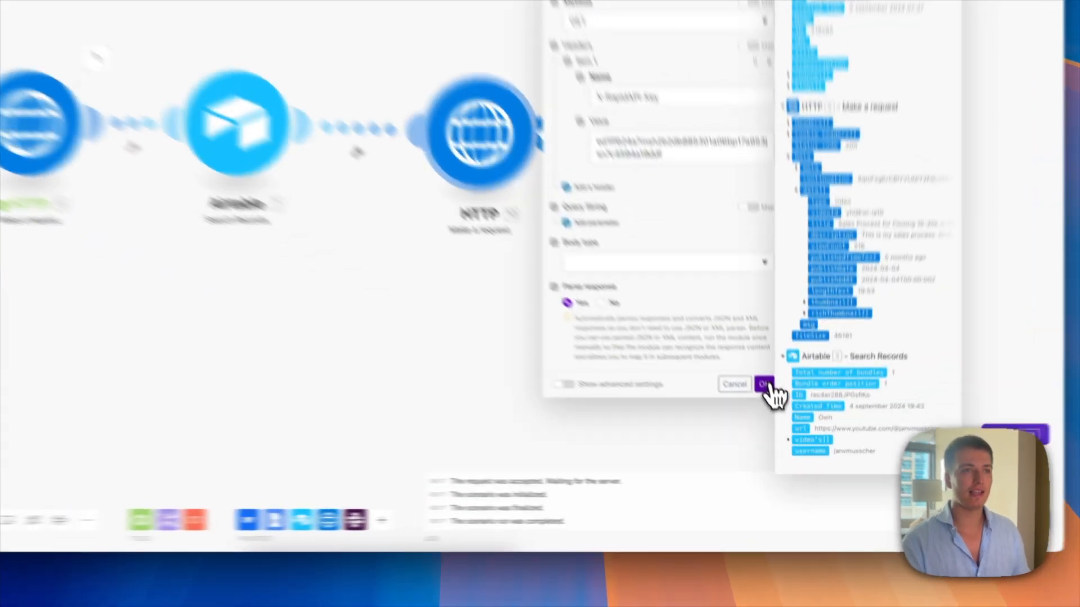
Step: Save the HTTP 10 settings and unlink HTTP 5 from Airtable 7
left_click(790, 430)
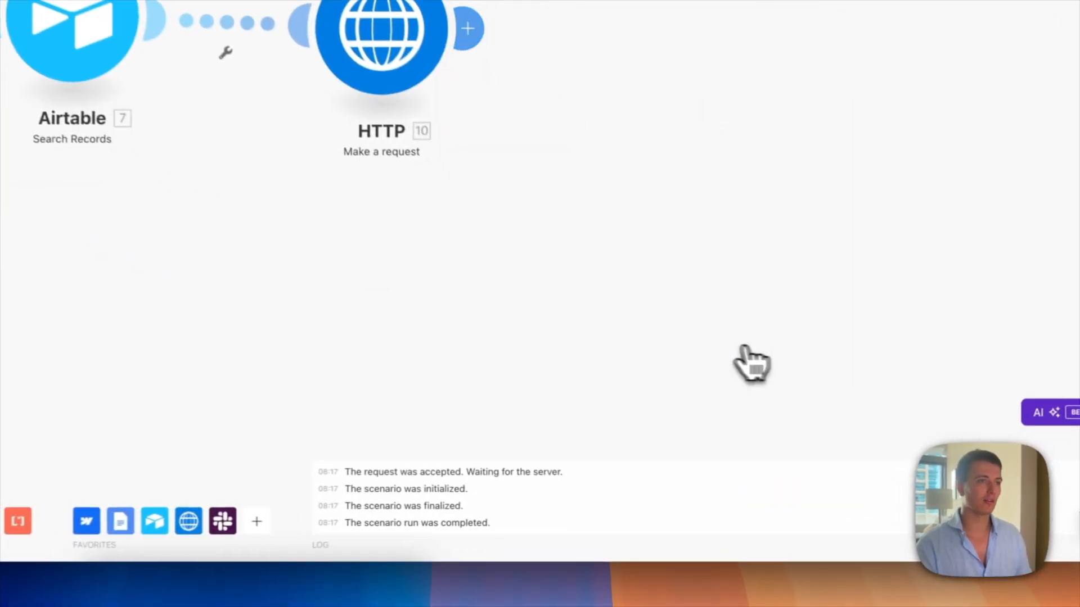
right_click(512, 222)
left_click(535, 247)
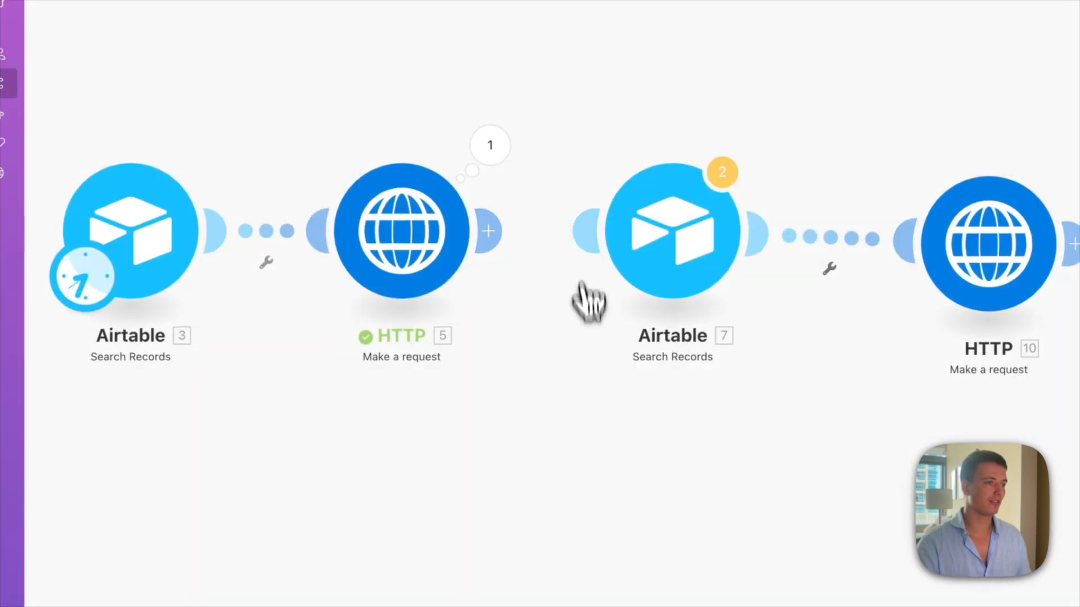
Step: Add a Flow Control Iterator after HTTP 5 with HTTP 5's data[] mapped as its Array
left_click(337, 171)
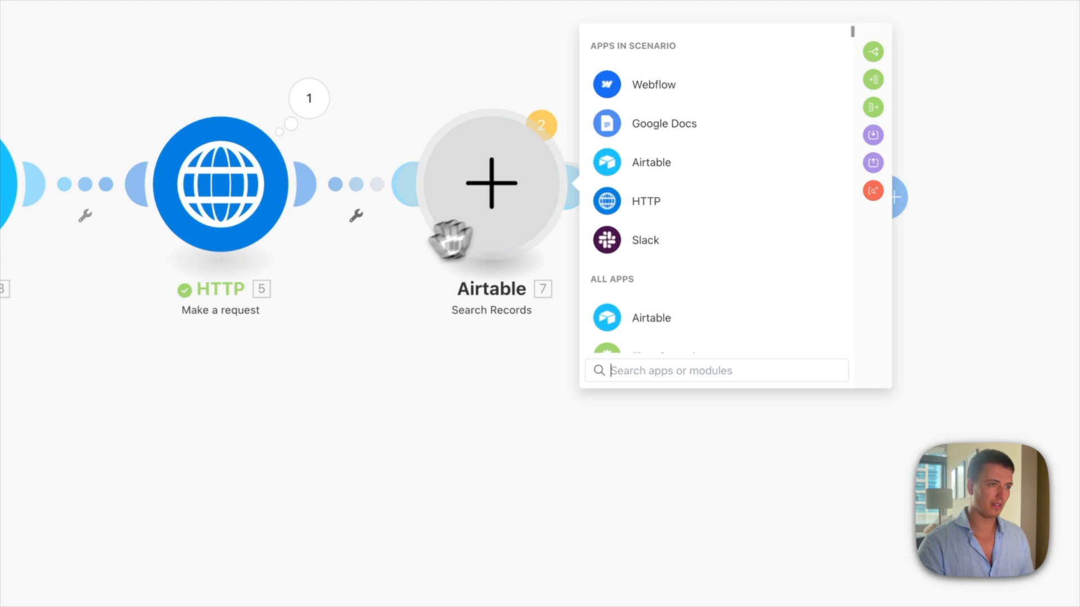
scroll(621, 260, "down", 1)
left_click(658, 331)
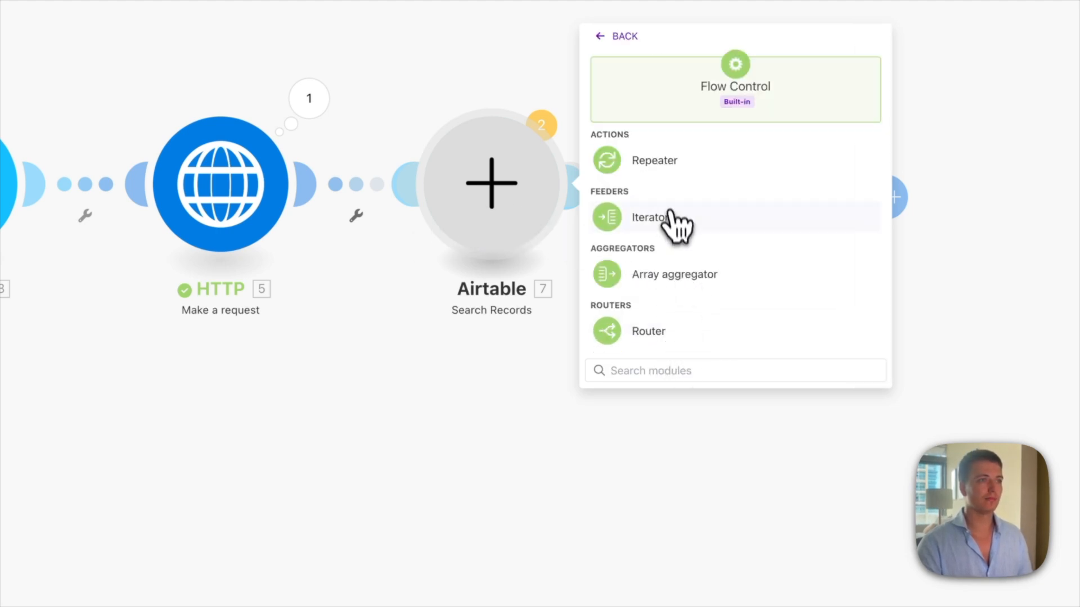
left_click(653, 218)
left_click(526, 354)
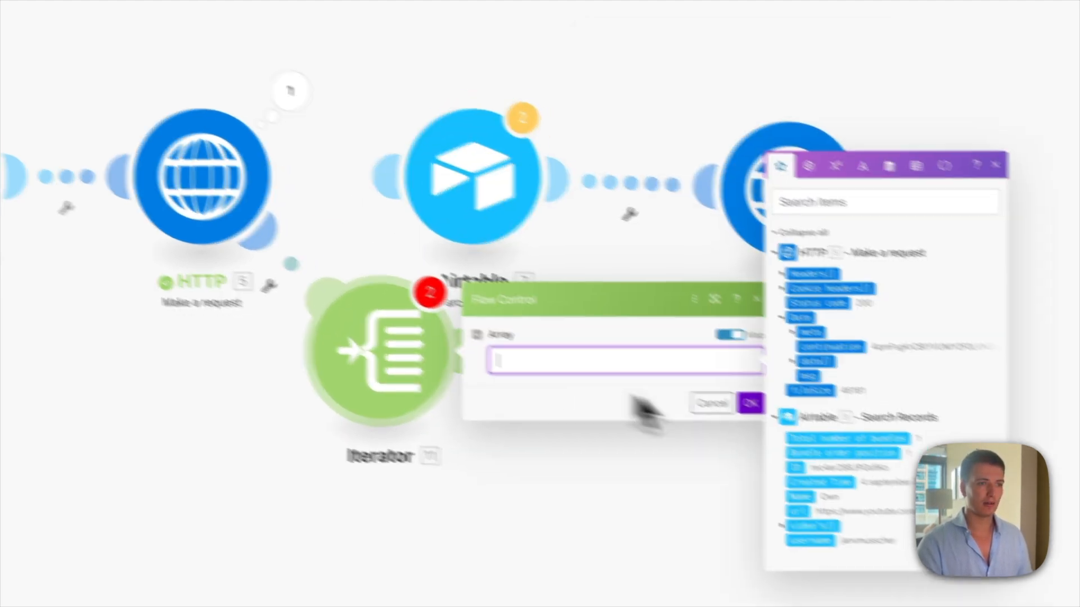
left_click(637, 306)
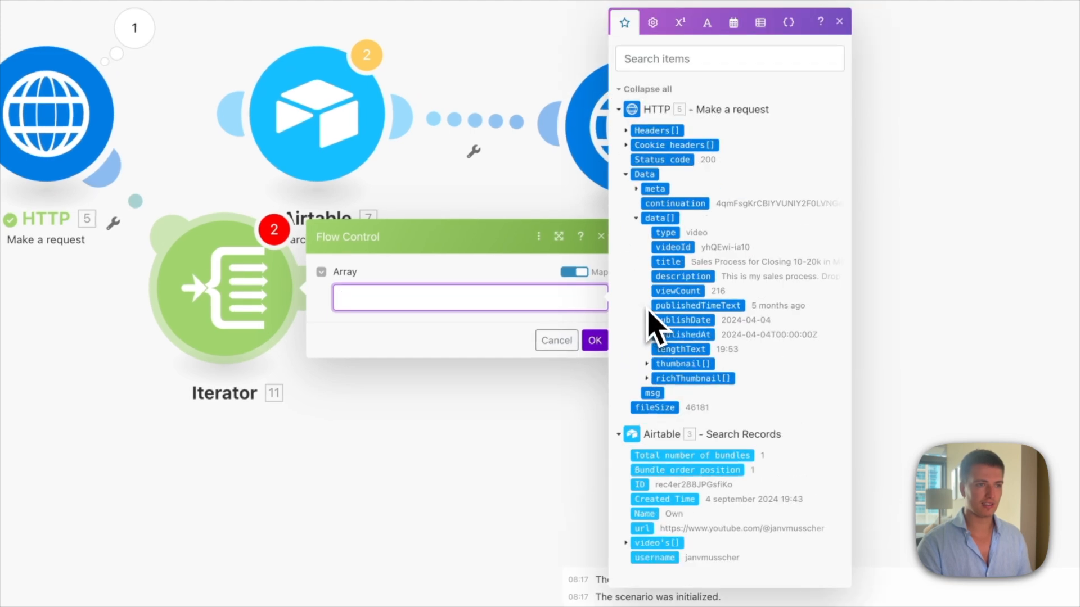
left_click(663, 219)
left_click(595, 340)
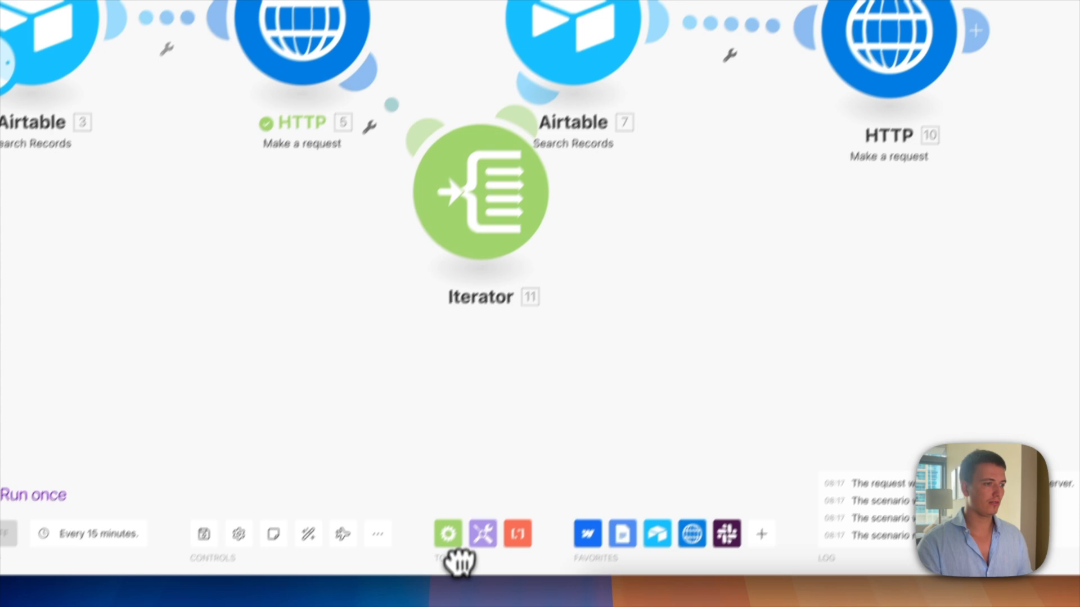
Step: Auto-align the modules and make Airtable 7's formula compare {ID} with the Iterator's videoId
left_click(333, 501)
left_click(697, 258)
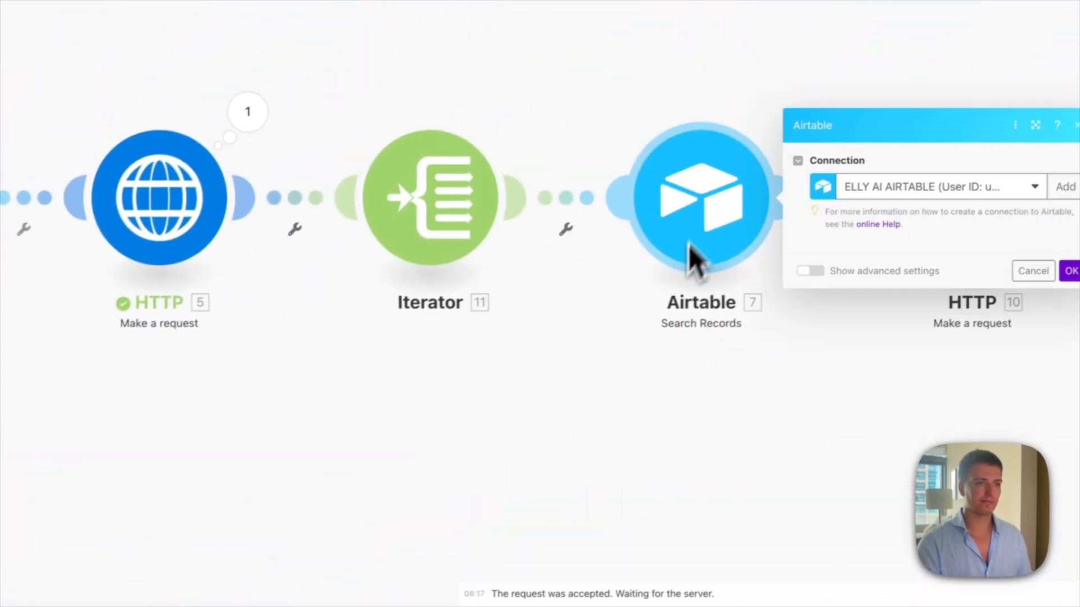
left_click(664, 245)
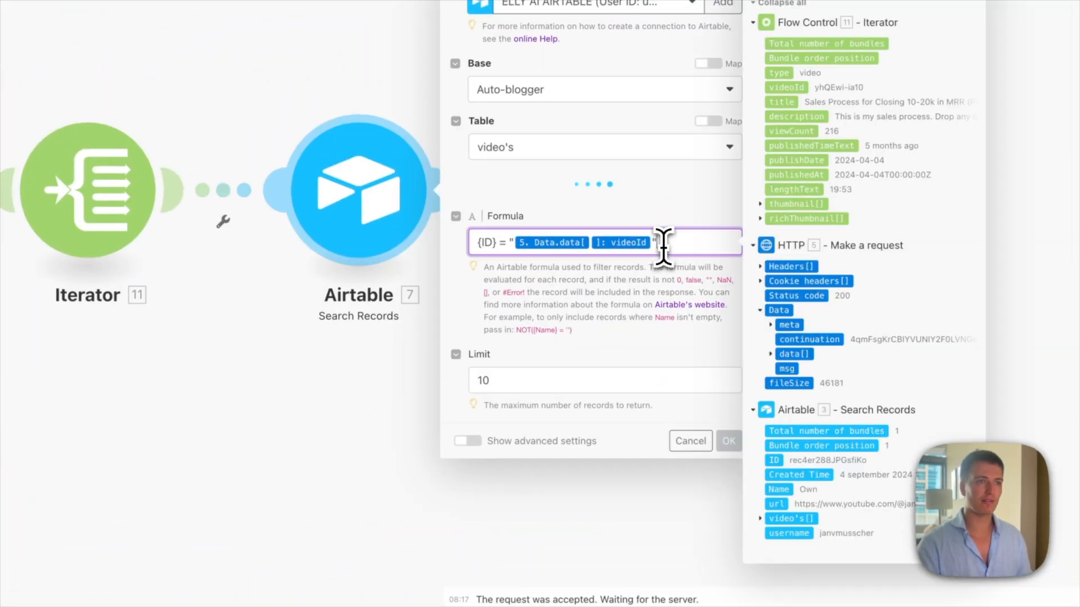
key("BackSpace")
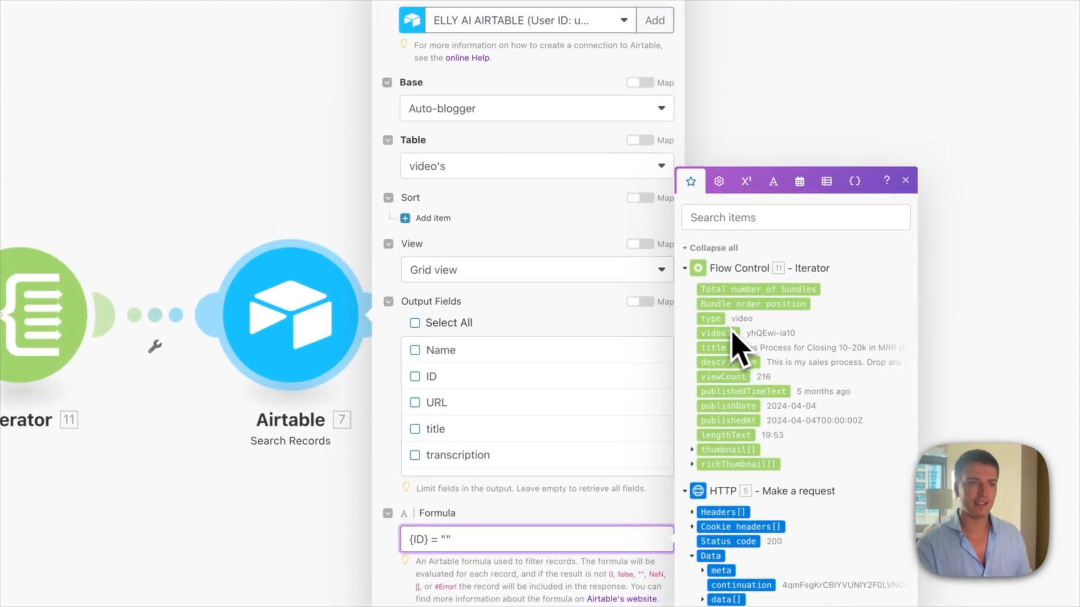
left_click(725, 341)
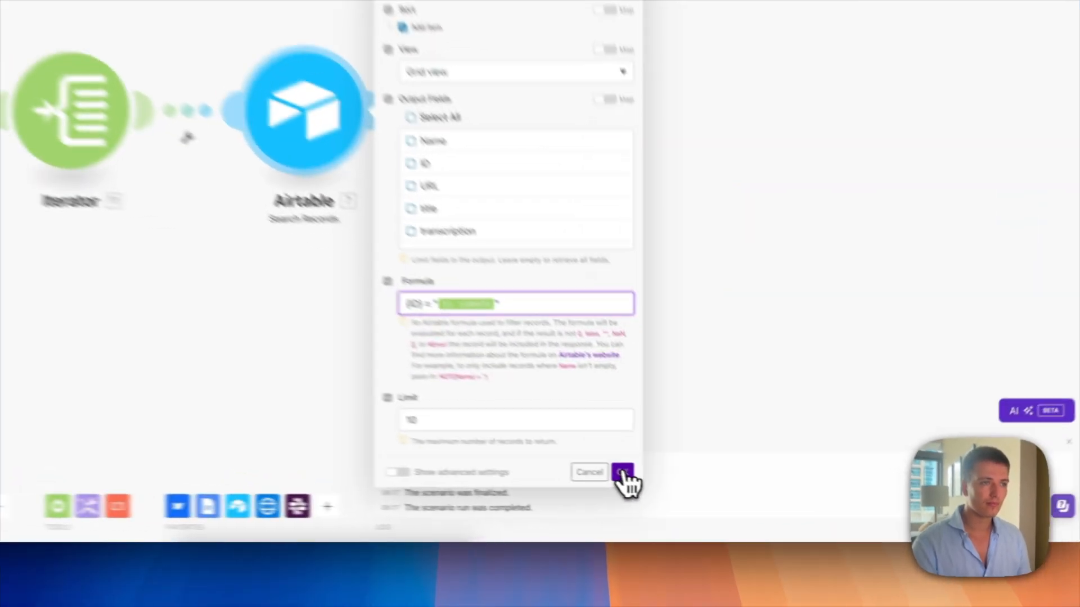
Step: Save the Airtable search, then append the Iterator's videoId after id= in the HTTP 10 URL
left_click(712, 499)
left_click(441, 296)
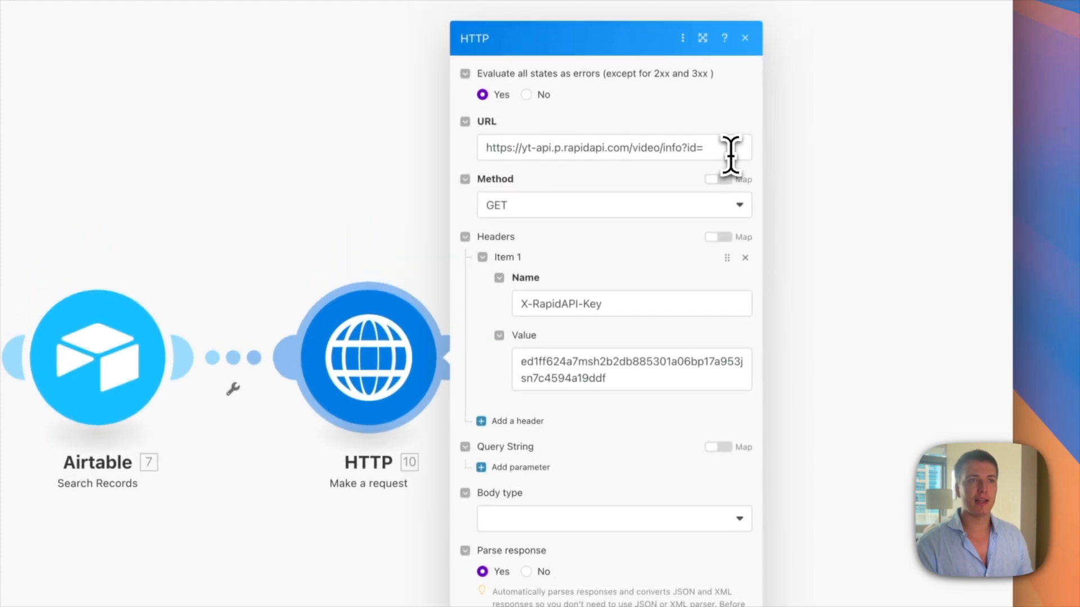
left_click(739, 80)
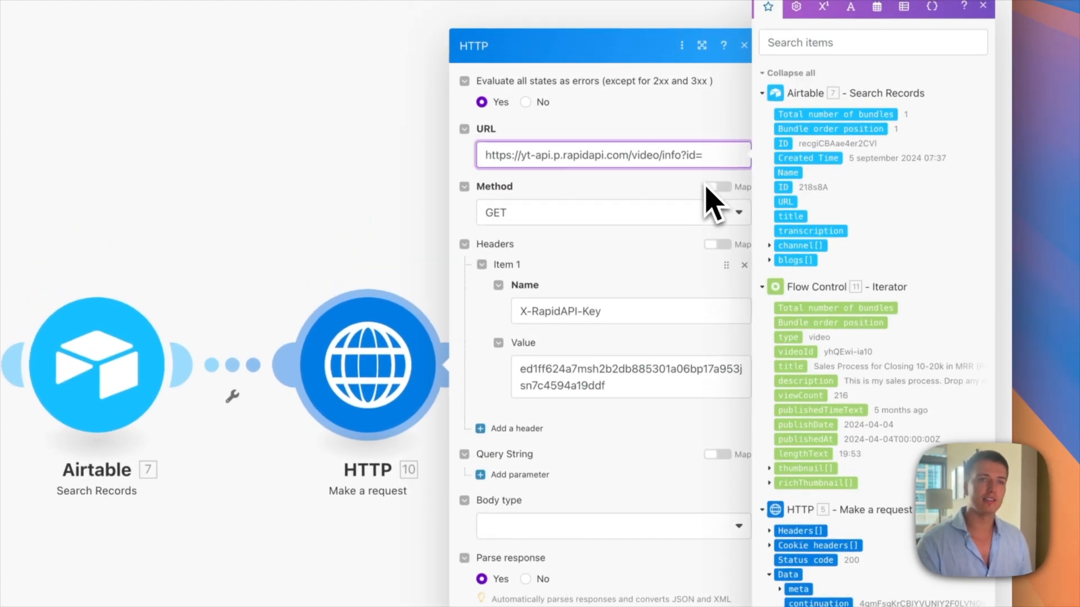
left_click(797, 353)
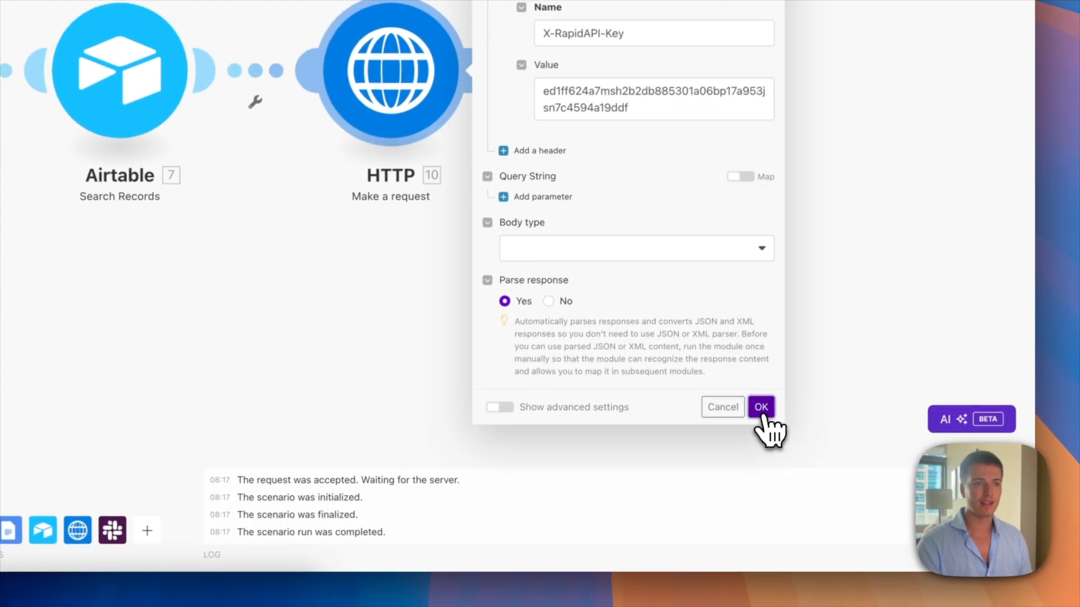
left_click(760, 407)
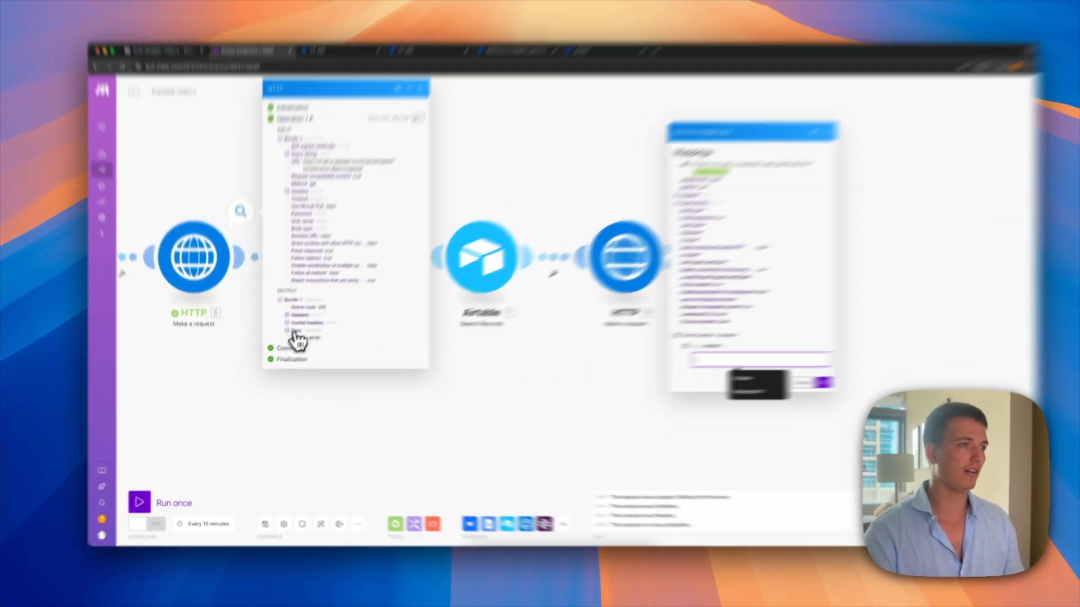
Step: Run HTTP 10 with a videoId copied from HTTP 5's output, returning one video's details
left_click(287, 338)
left_click(373, 284)
left_click(374, 285)
left_click(376, 285)
left_click(380, 311)
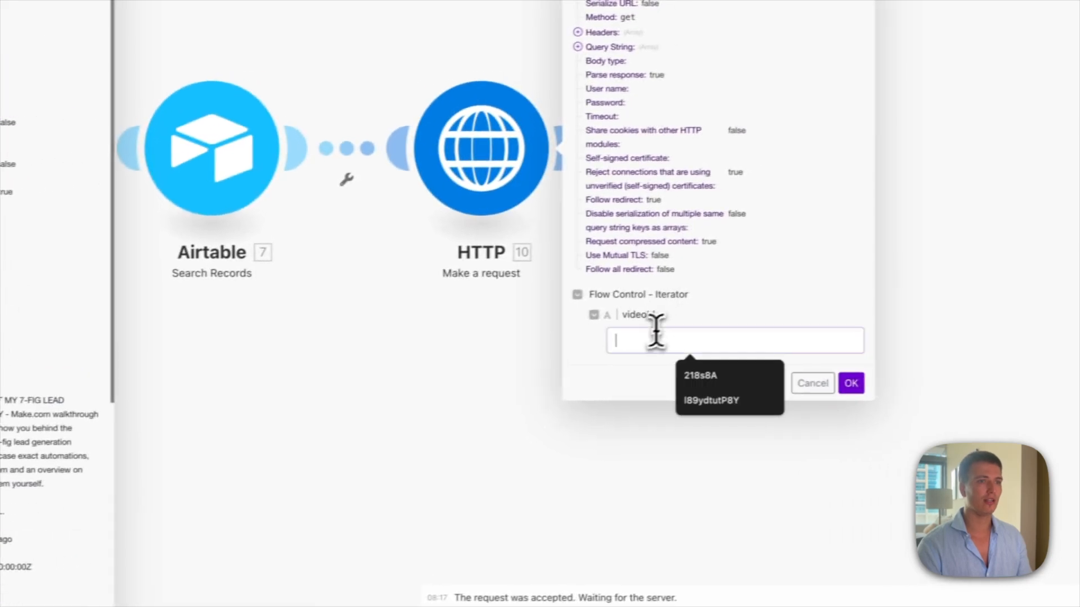
type("qRbxDFon61Y")
left_click(689, 385)
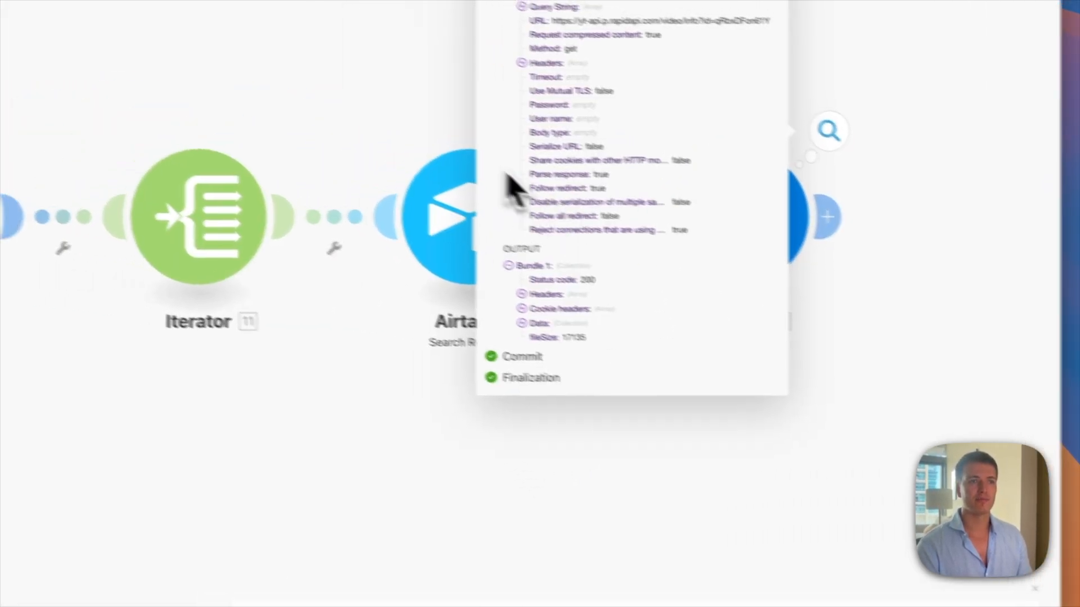
left_click(487, 312)
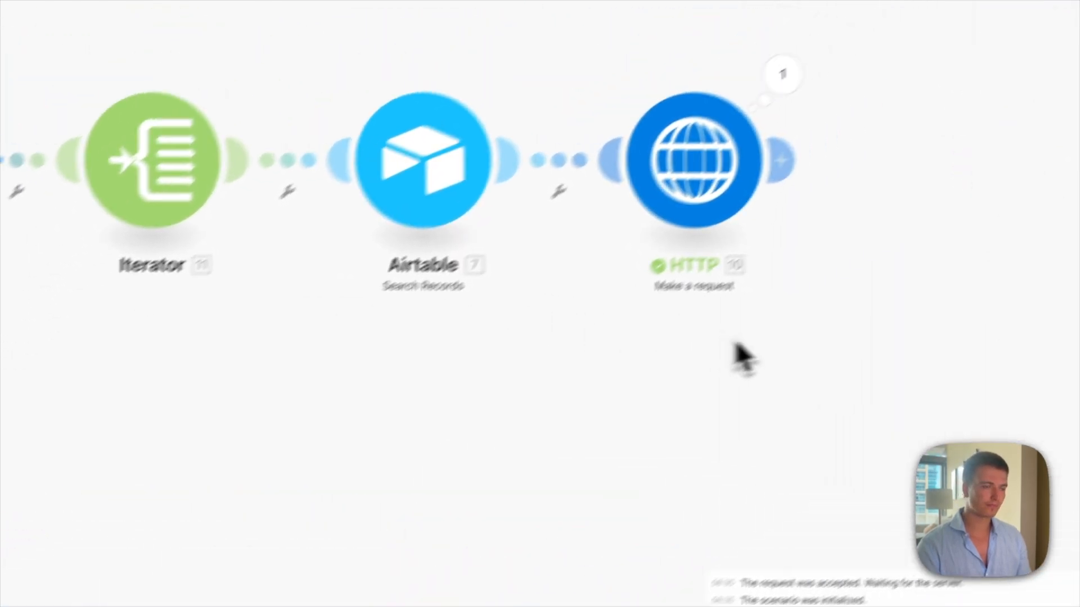
Step: Clone HTTP 10 and place the copy after it
right_click(678, 163)
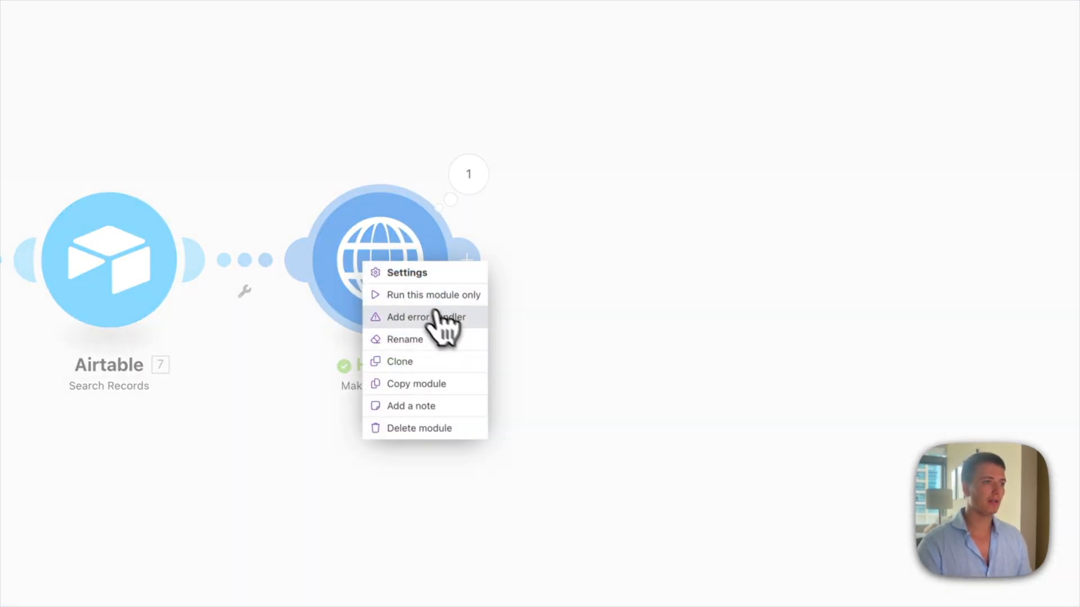
left_click(441, 362)
left_click(646, 275)
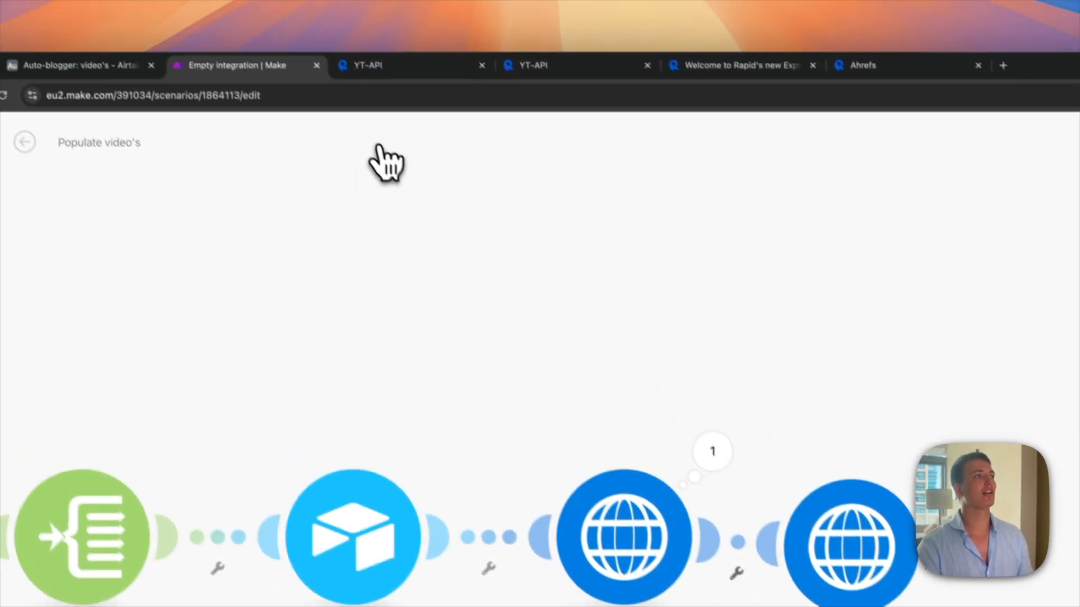
Step: Copy the /subtitle?url= path from the YT-API Convert/Translate/Download Subtitle code snippet
left_click(469, 85)
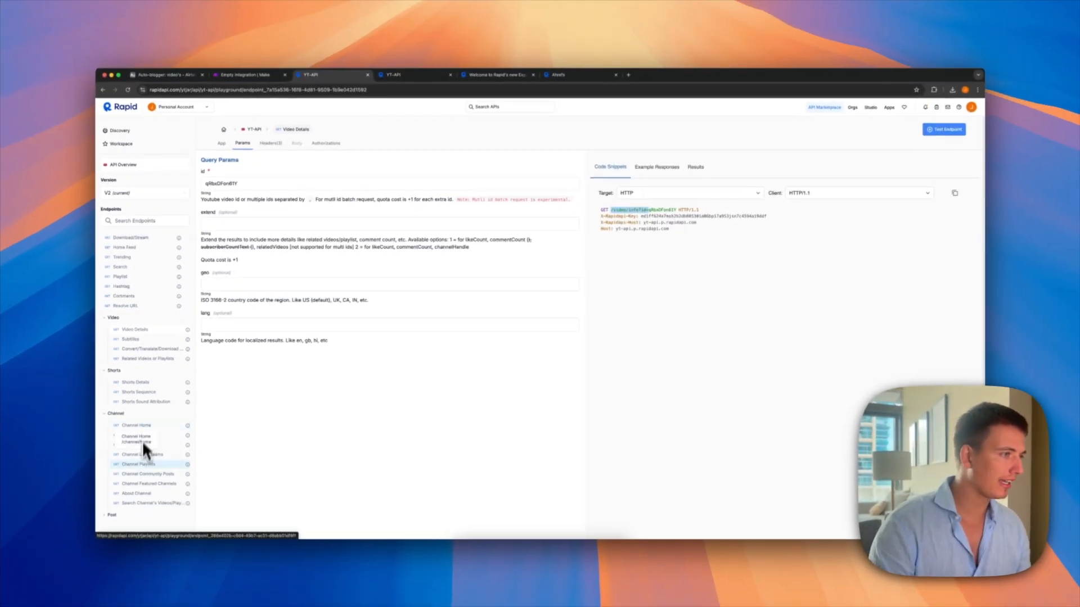
scroll(149, 459, "down", 1)
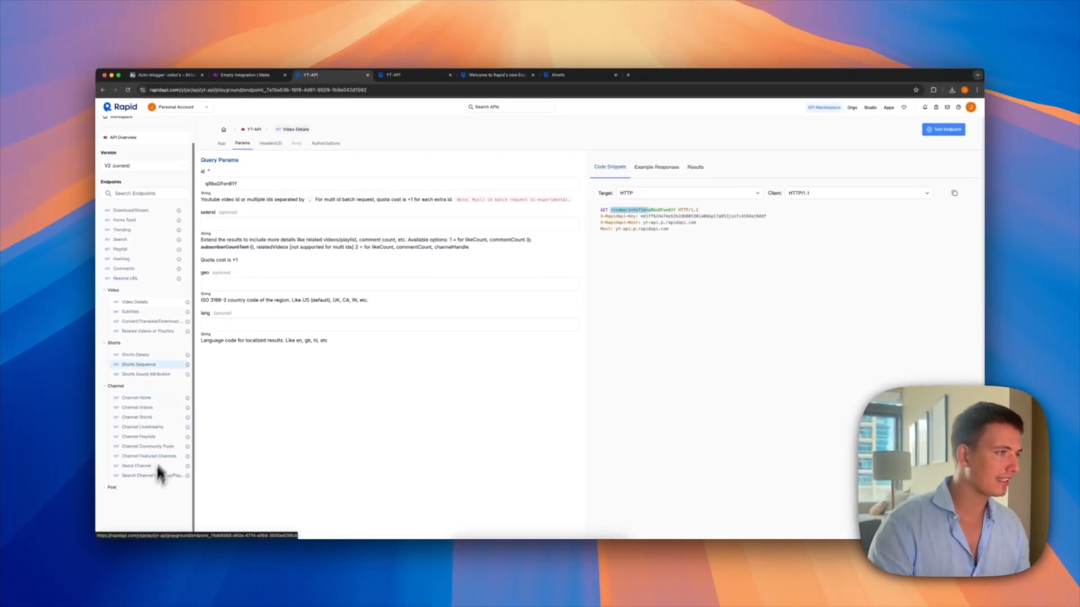
left_click(159, 321)
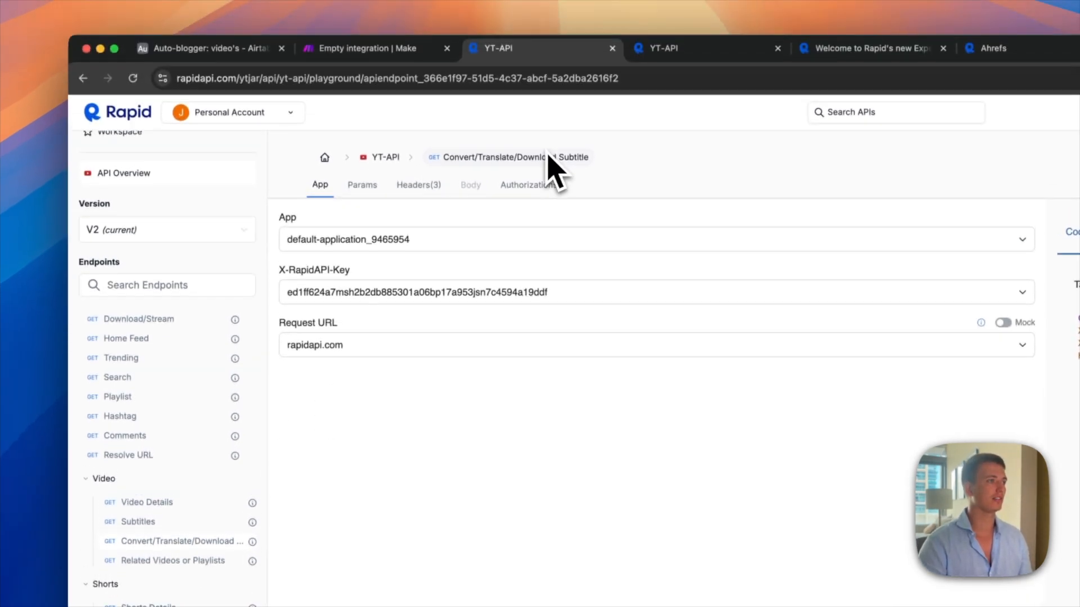
scroll(526, 212, "down", 1)
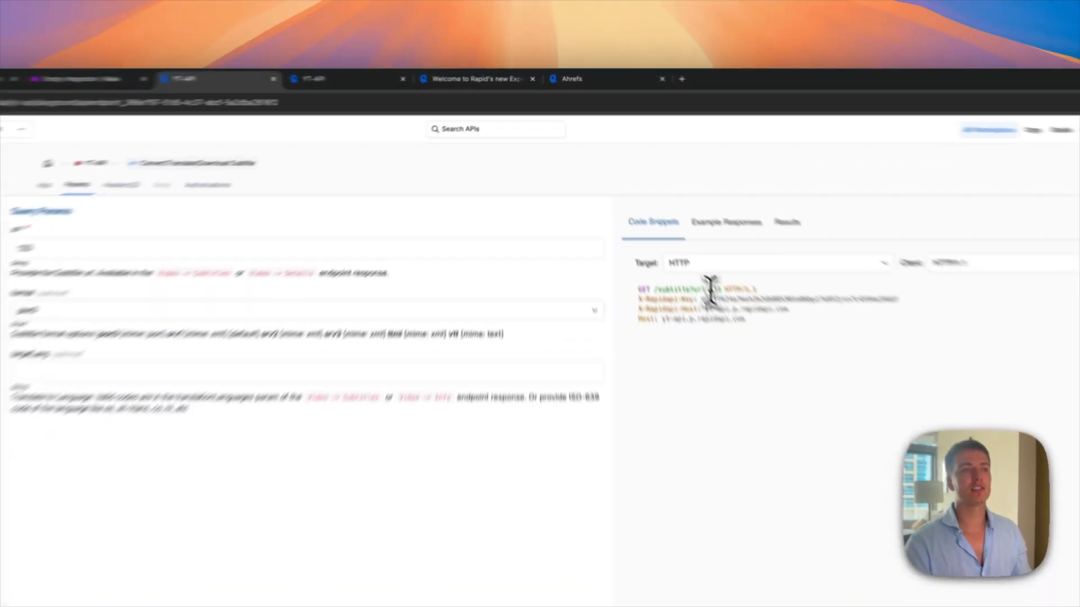
left_click_drag(710, 288, 655, 292)
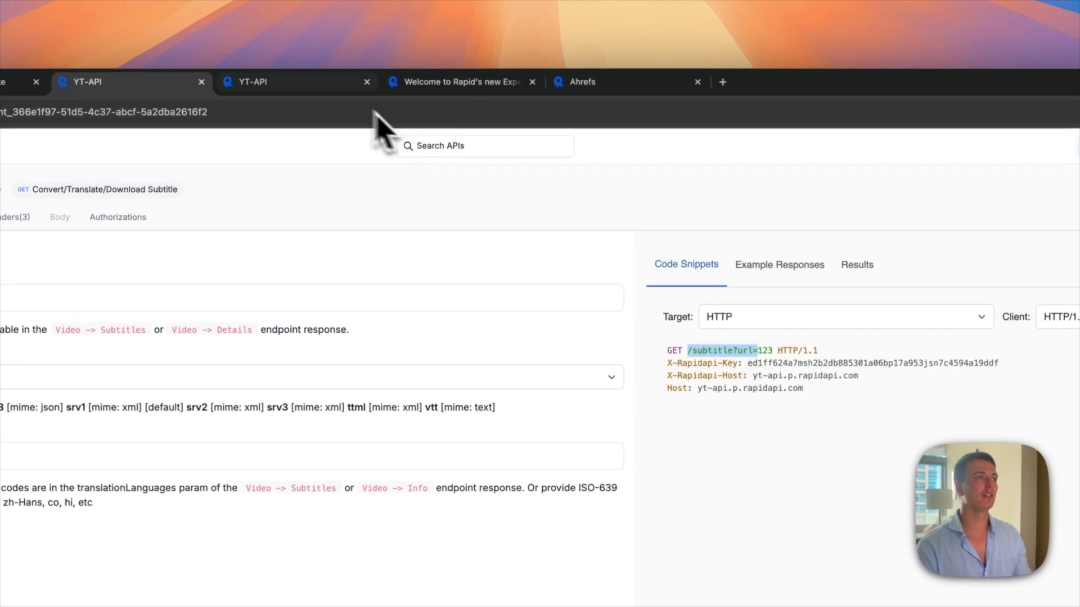
left_click(321, 102)
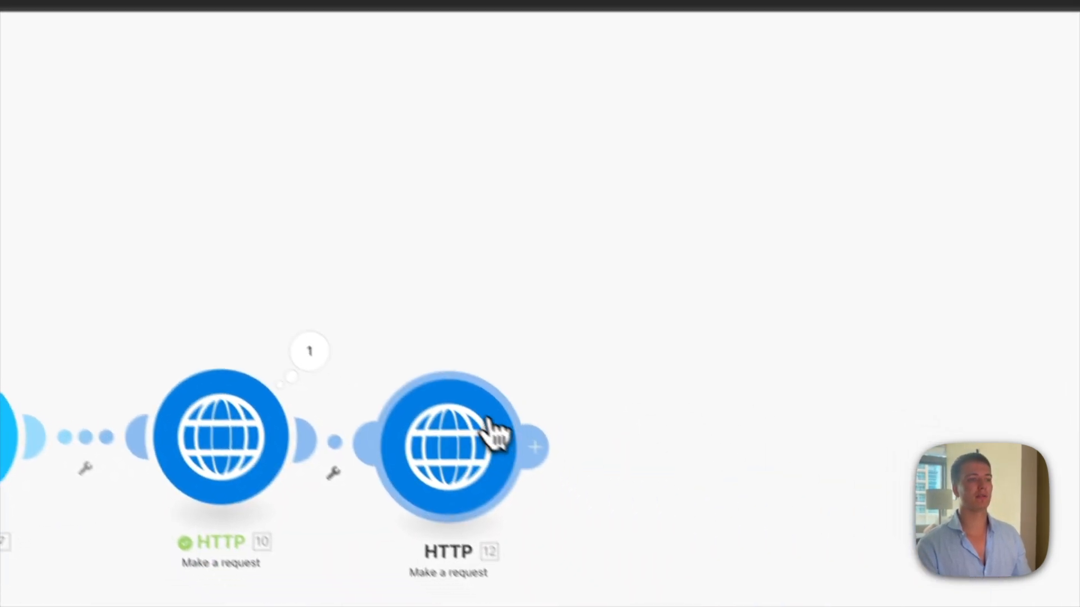
Step: Set HTTP 12's URL to /subtitle?url= plus HTTP 10's subtitles[].url, then auto-align the modules
left_click(630, 502)
left_click(649, 222)
key("super+a")
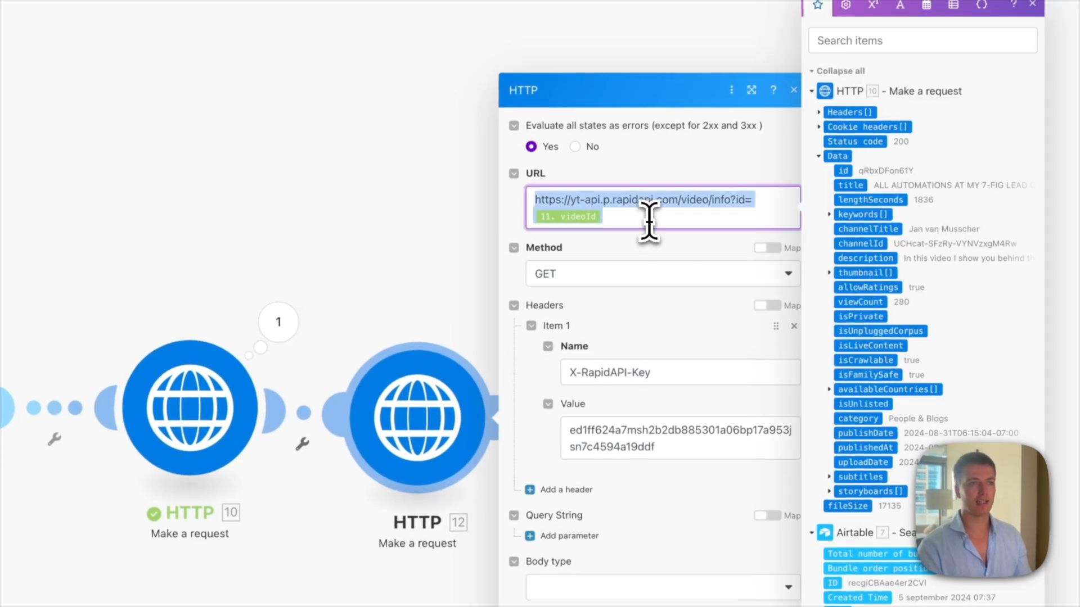
key("BackSpace")
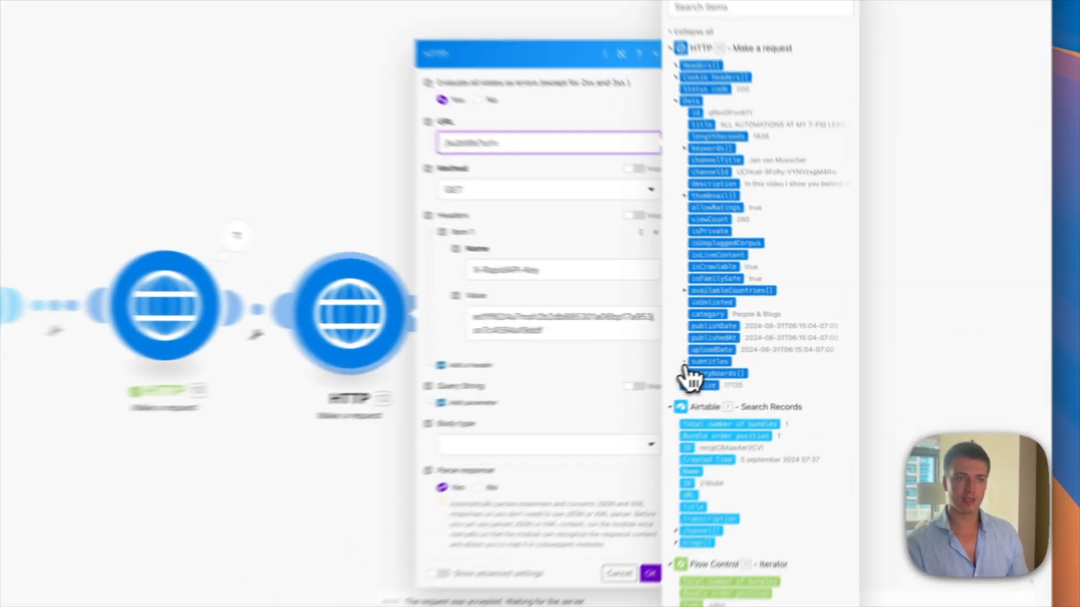
left_click(758, 346)
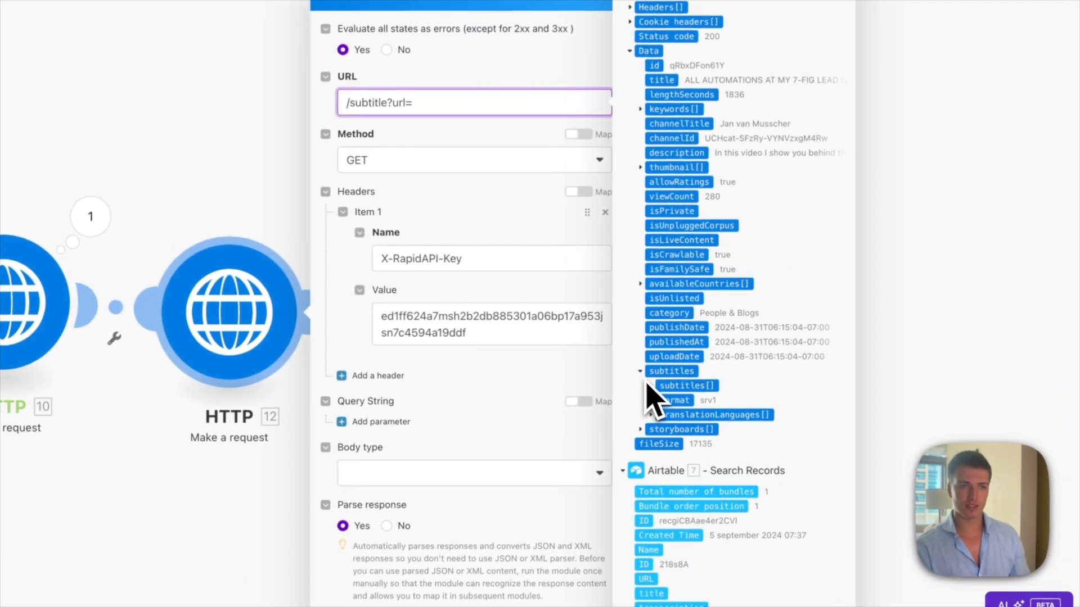
left_click(653, 387)
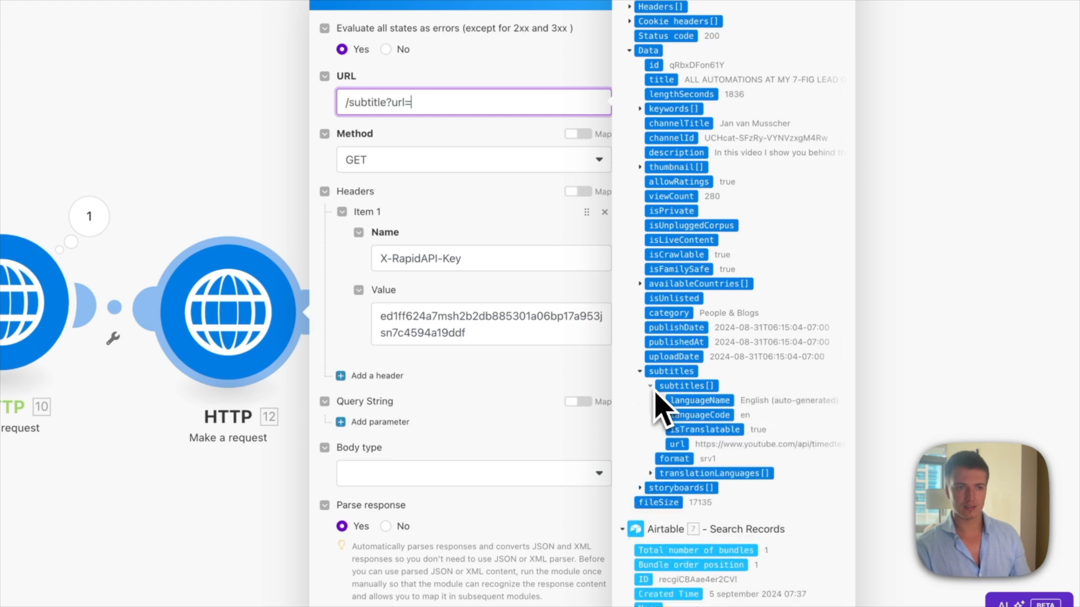
left_click(678, 445)
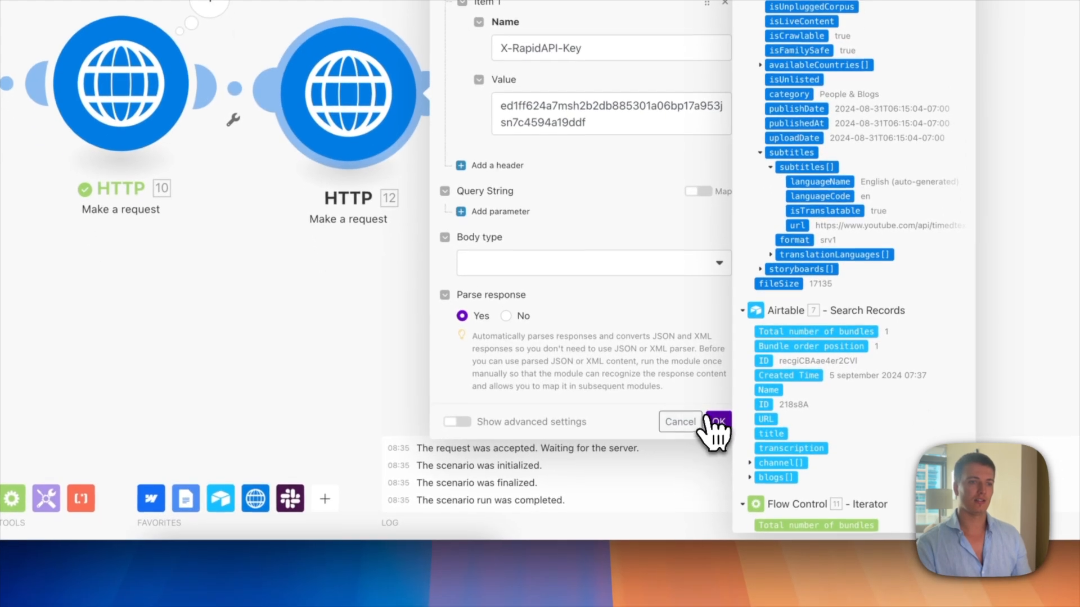
left_click(713, 422)
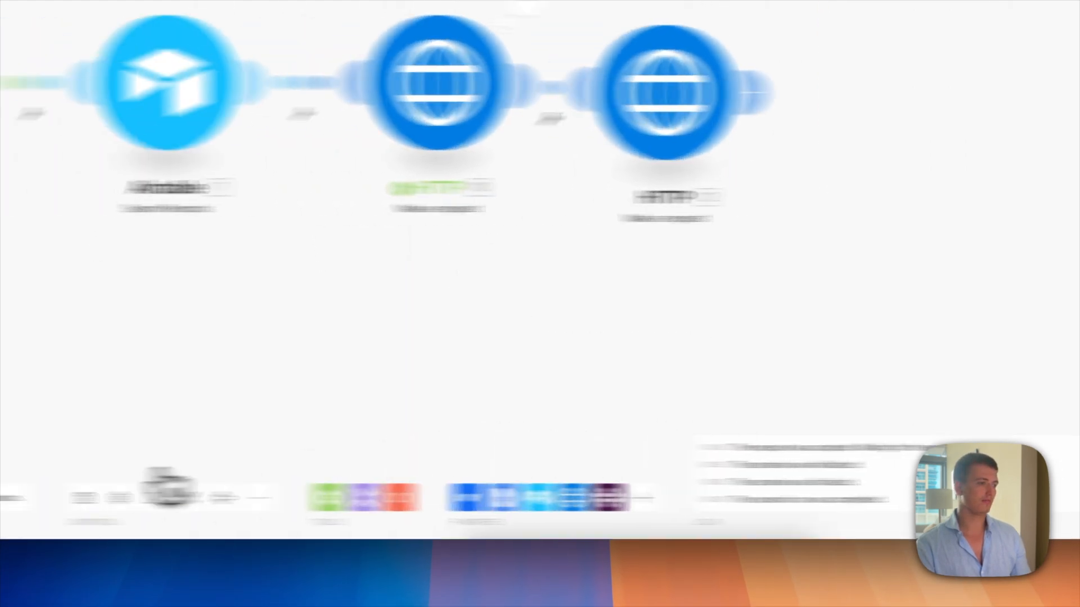
left_click(487, 506)
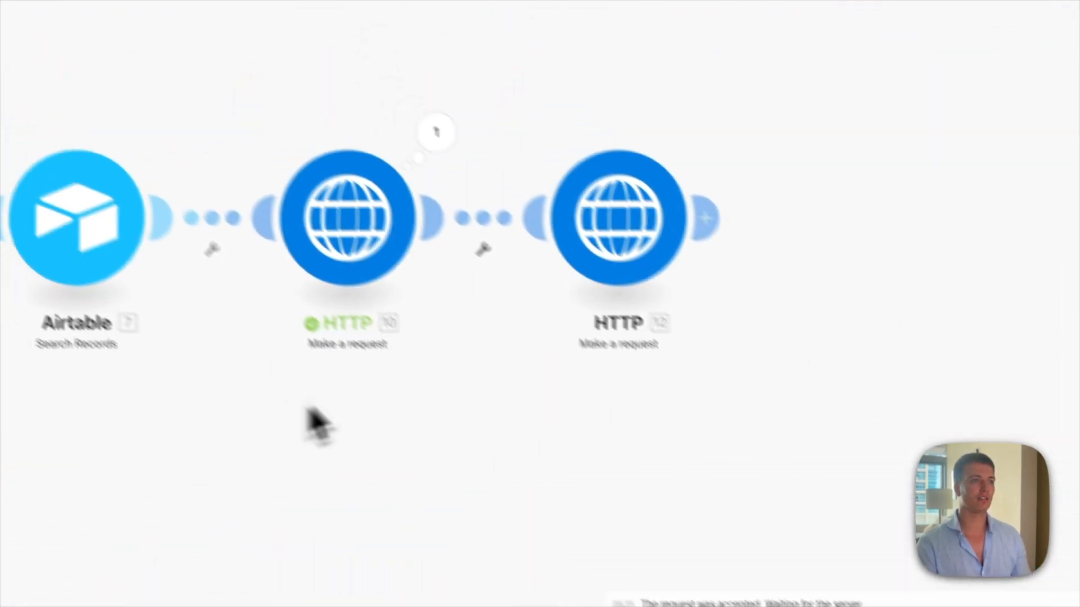
Step: Copy the first subtitles url from HTTP 10's last output
left_click(441, 132)
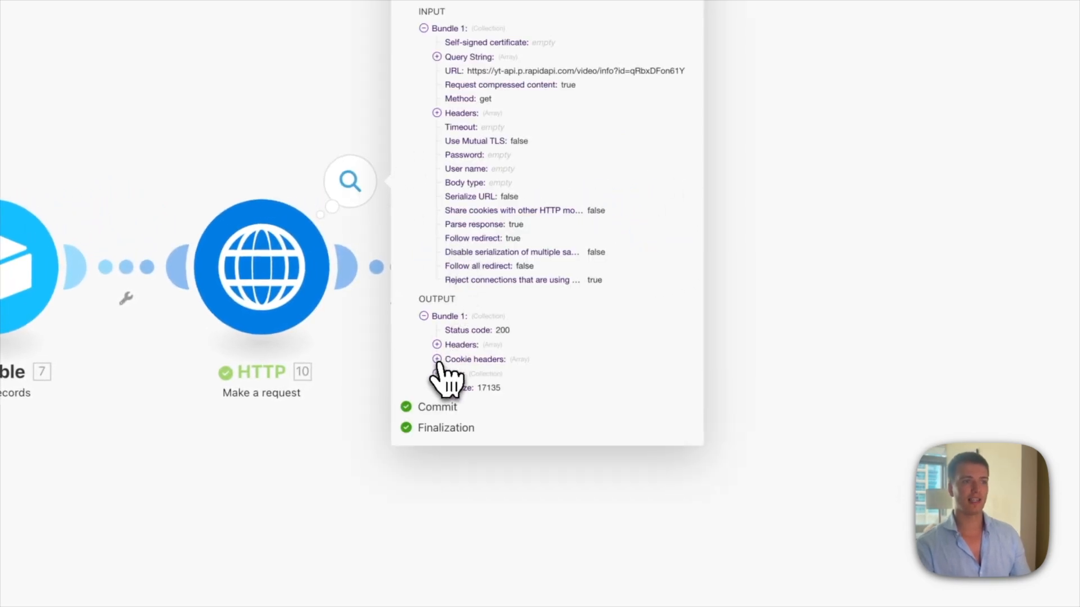
left_click(437, 373)
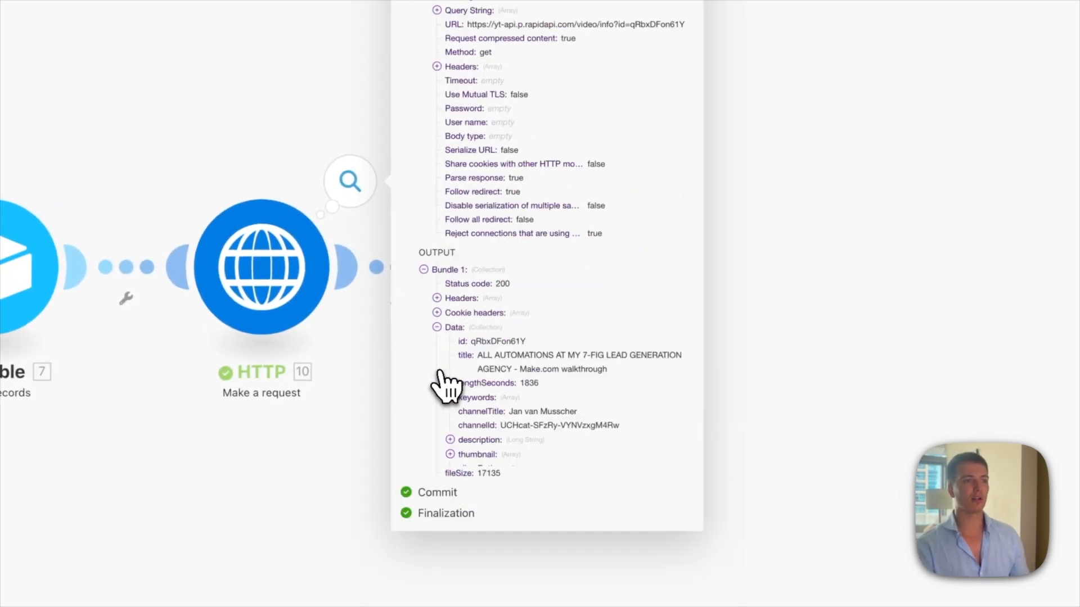
left_click(382, 447)
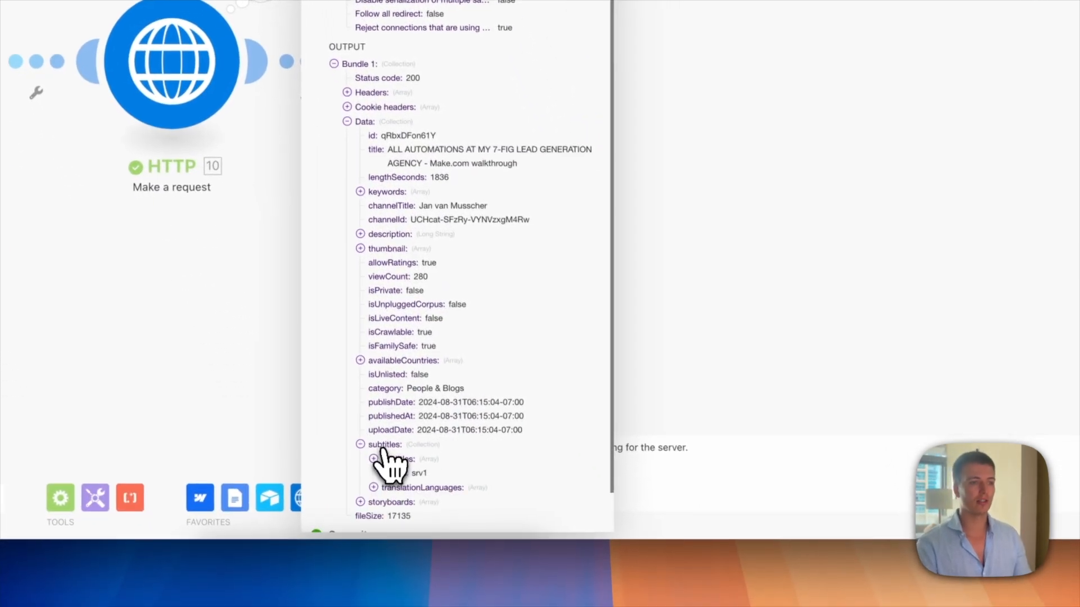
scroll(385, 461, "down", 1)
left_click(387, 432)
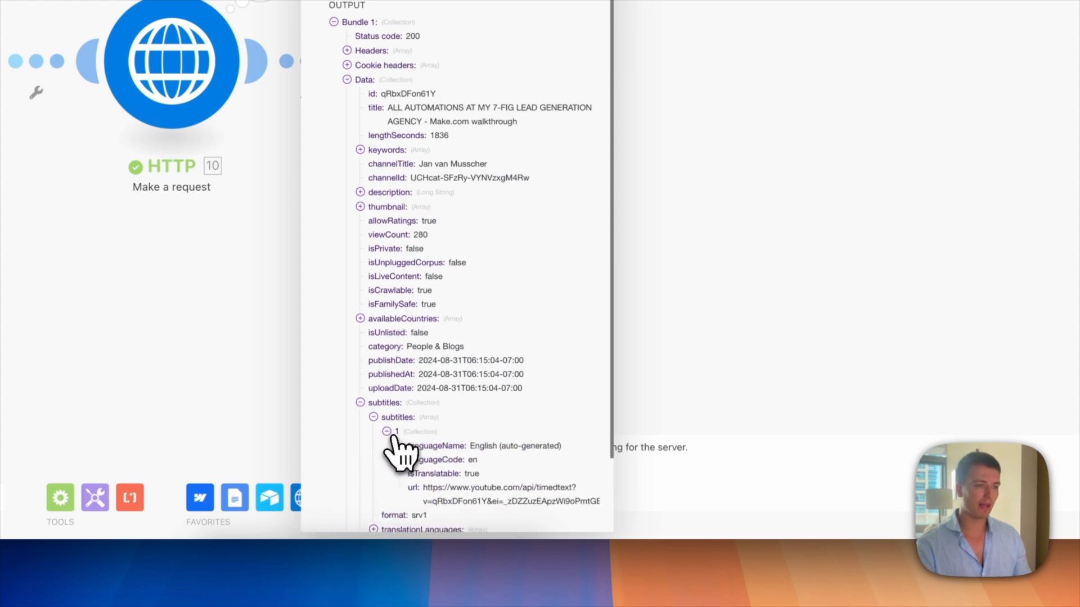
scroll(391, 441, "down", 1)
triple_click(493, 430)
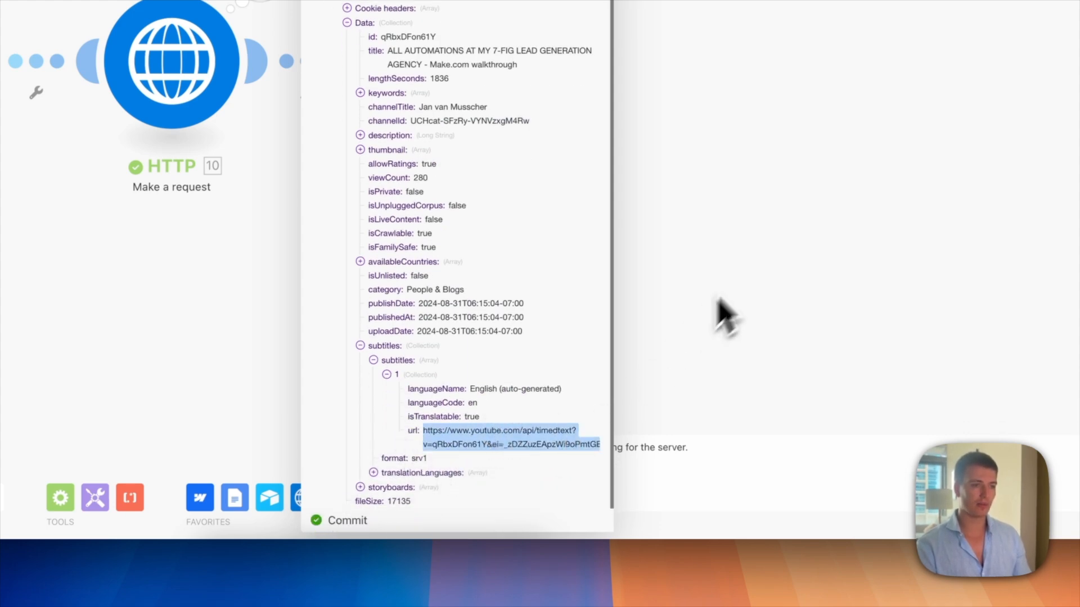
left_click(725, 314)
Step: Run HTTP 12 alone with the copied subtitle url as test input
right_click(482, 98)
left_click(504, 127)
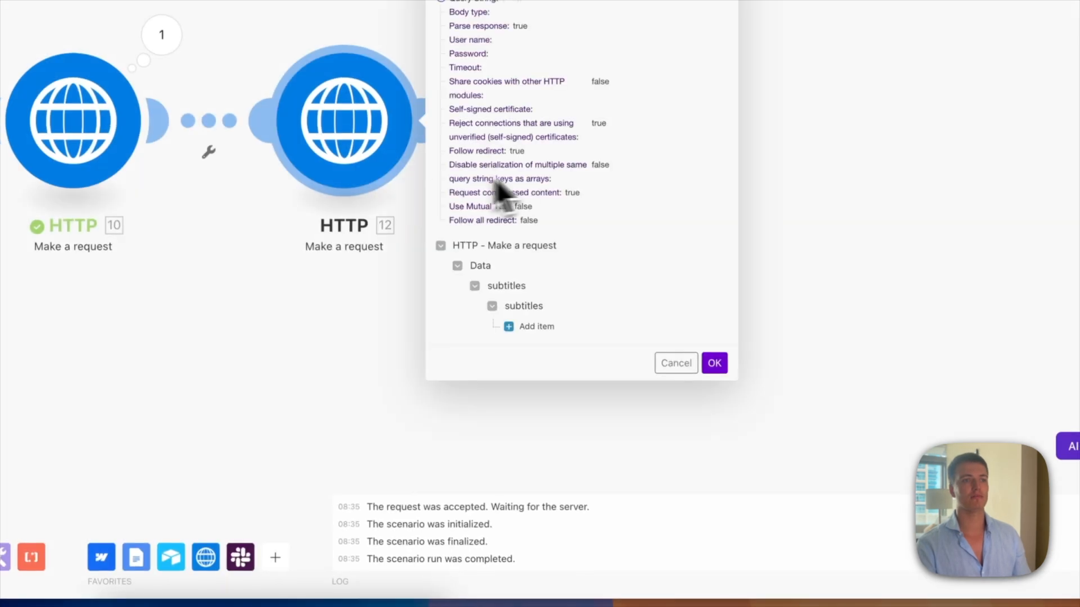
left_click(523, 326)
left_click(568, 410)
key("ctrl+v")
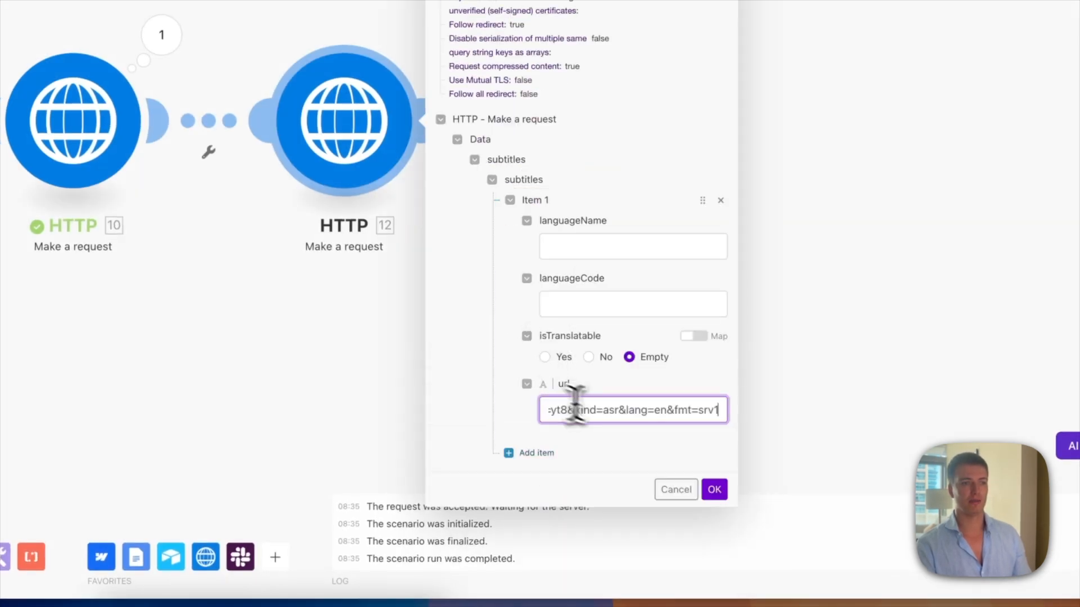
left_click(709, 468)
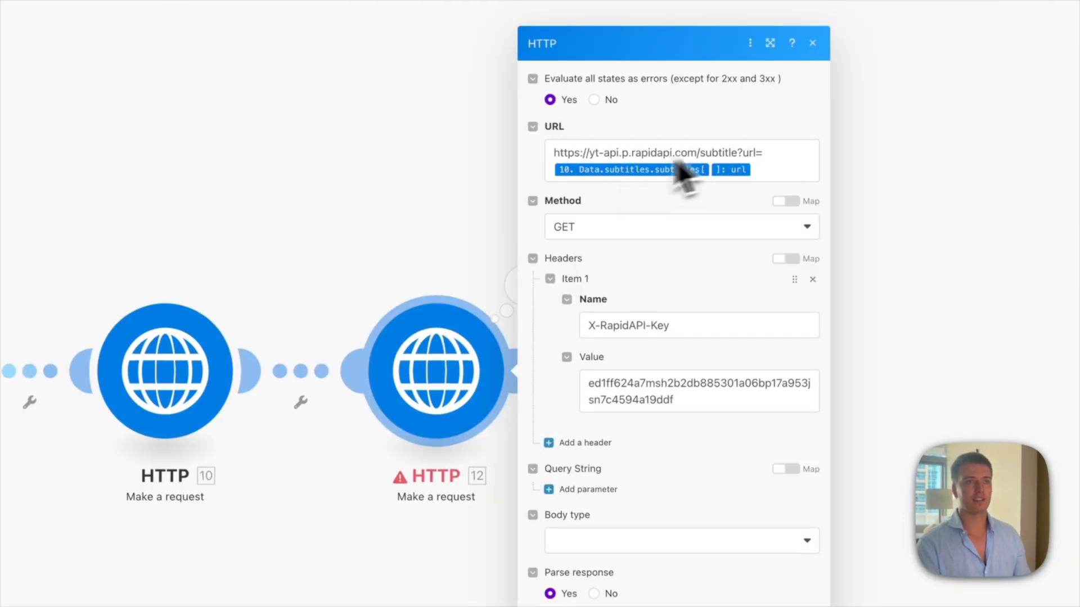
Step: Rerun HTTP 12 alone with the pasted url and read its 'URL expired.' 403 error
right_click(435, 379)
left_click(472, 396)
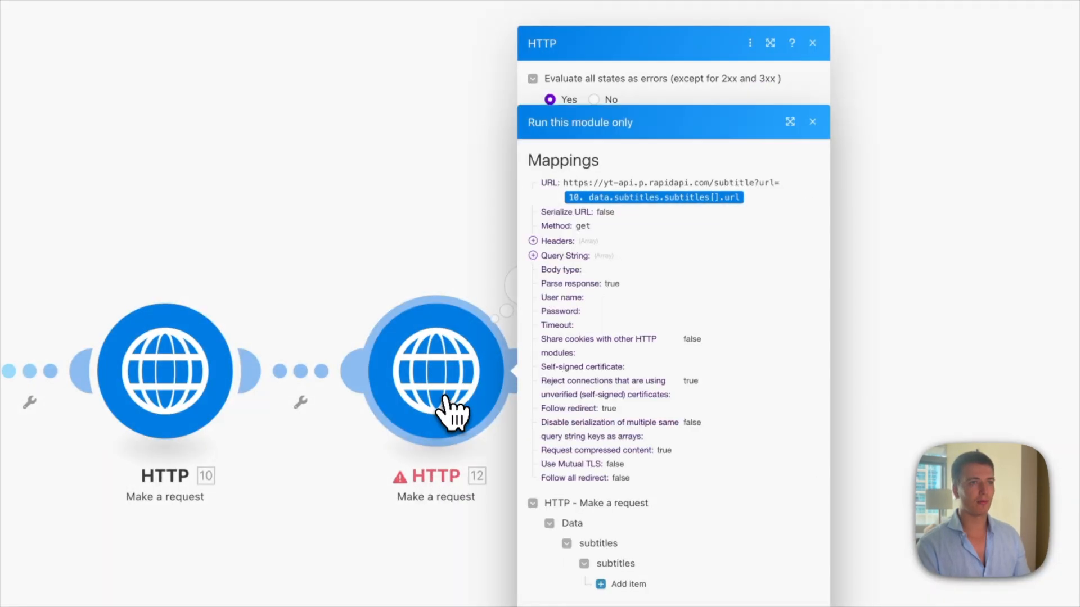
left_click(616, 583)
left_click(491, 370)
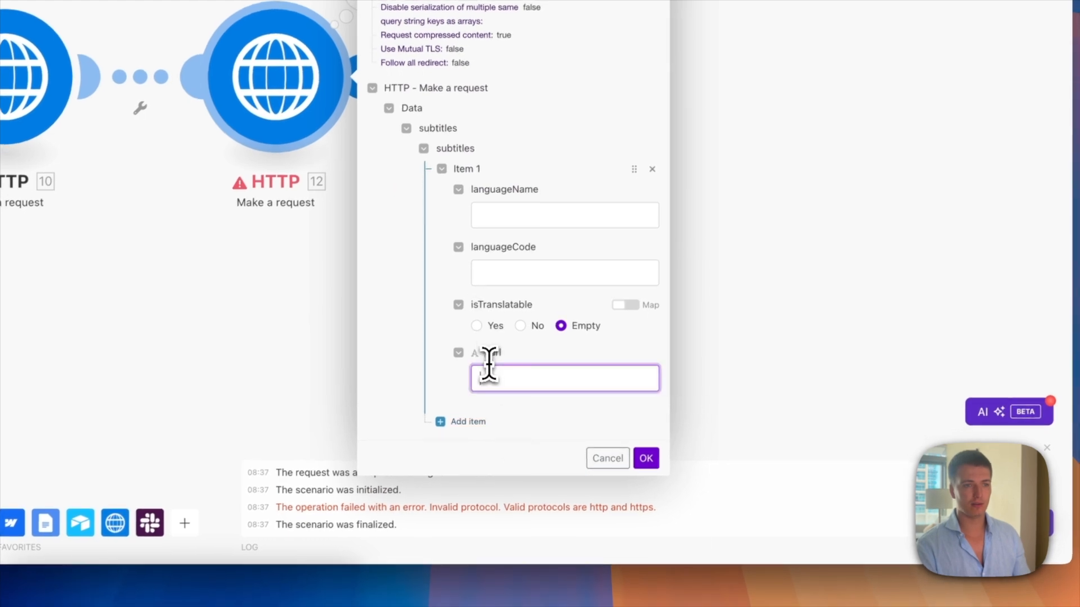
key("super+v")
left_click(644, 458)
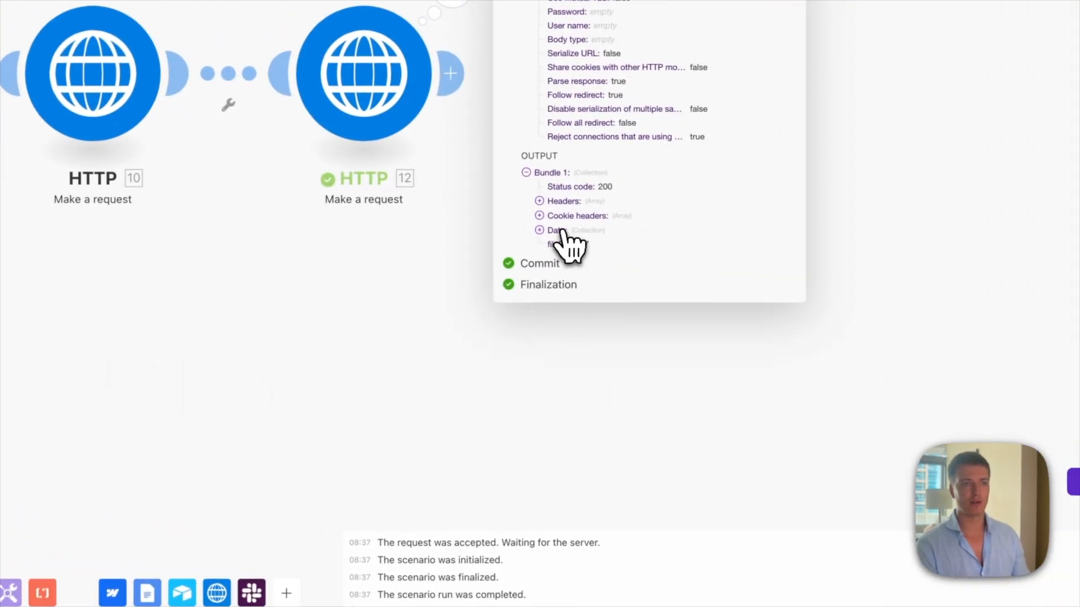
left_click(776, 251)
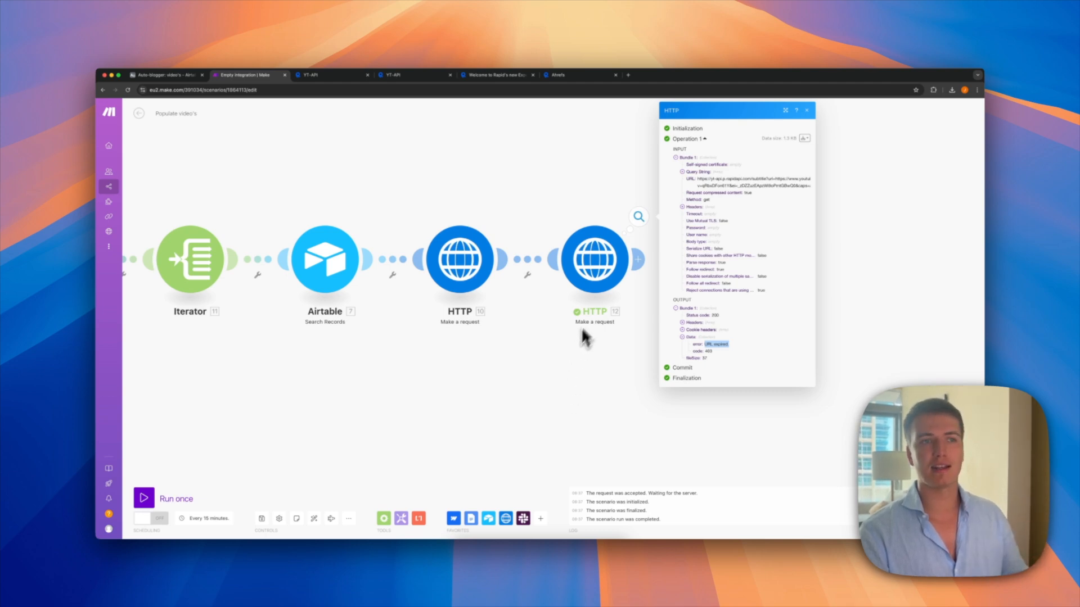
left_click(496, 409)
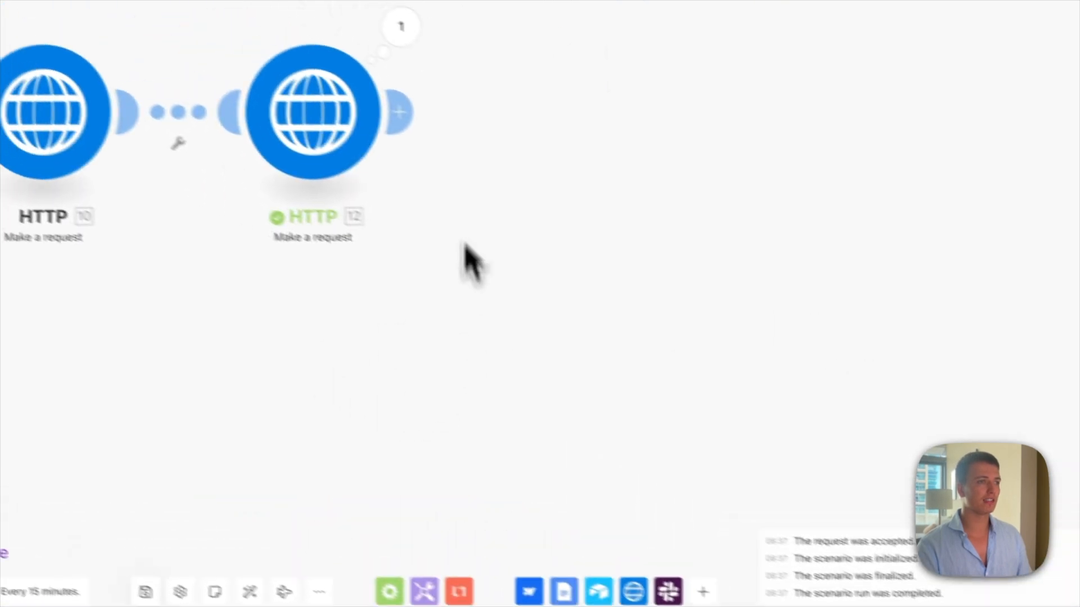
Step: Add an Airtable Create a Record module after HTTP 12 and map 11. videoId into ID
left_click(323, 22)
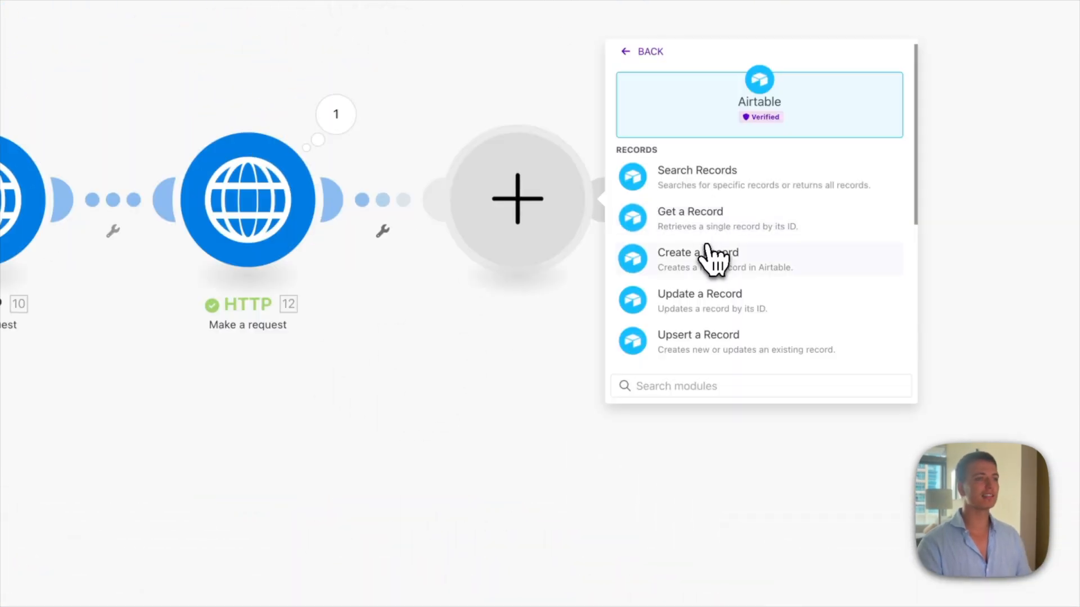
left_click(713, 259)
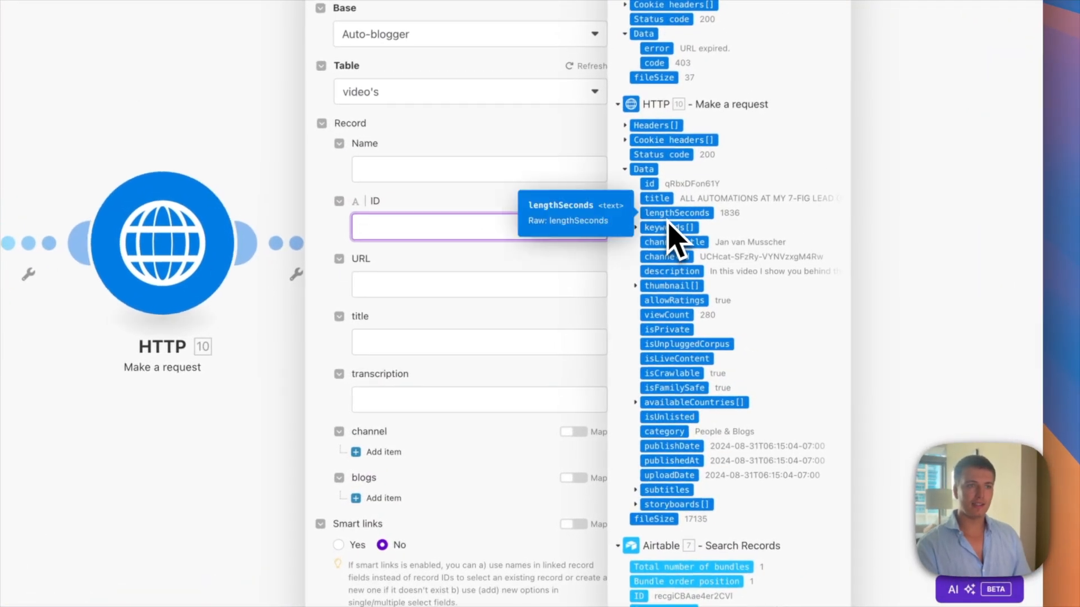
scroll(669, 224, "down", 5)
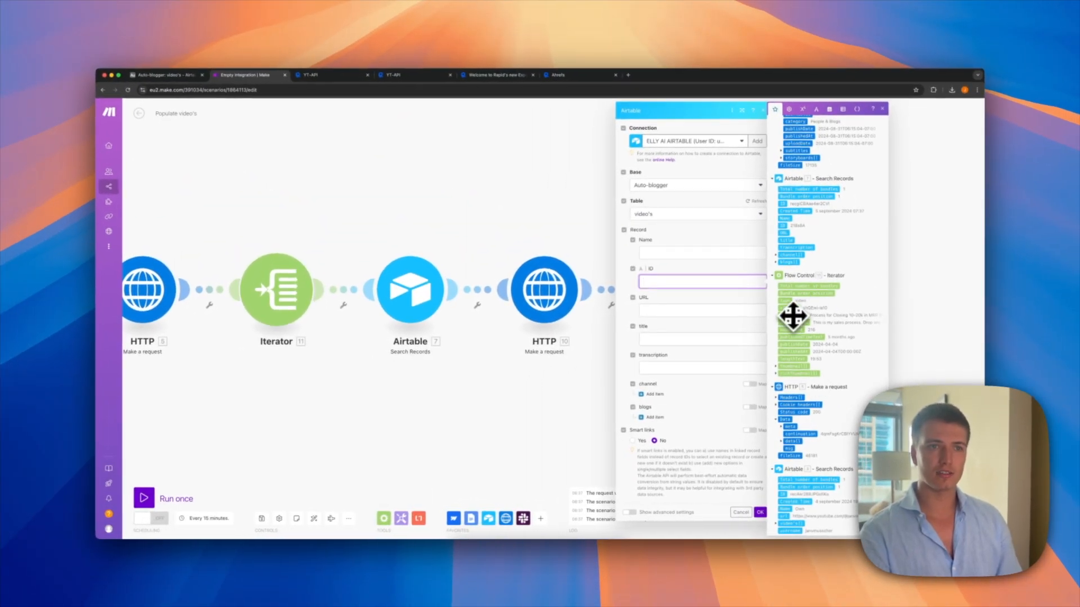
left_click(792, 309)
left_click(675, 310)
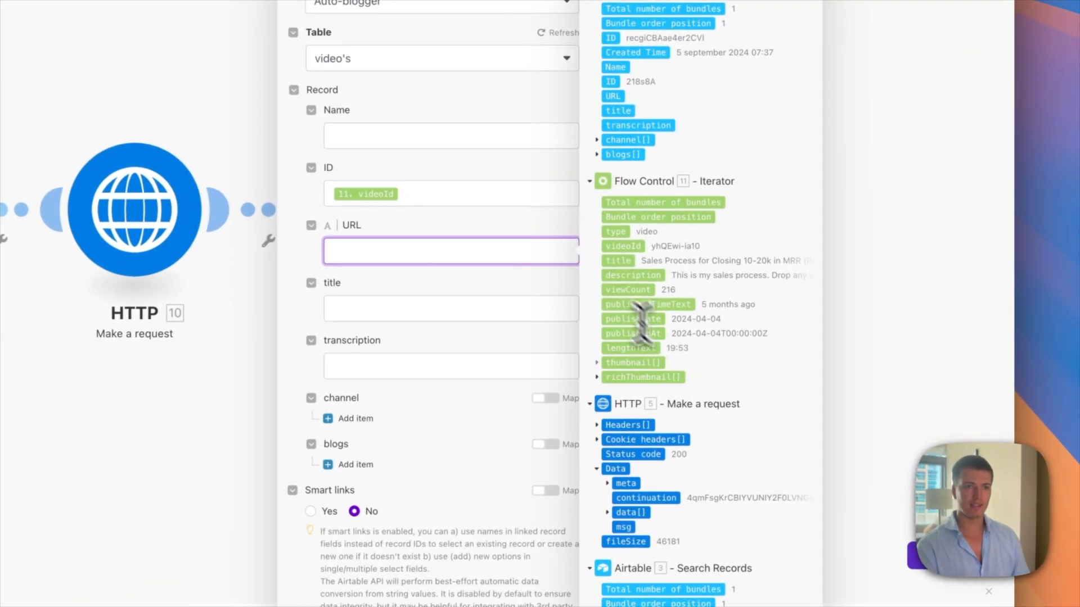
scroll(659, 336, "up", 10)
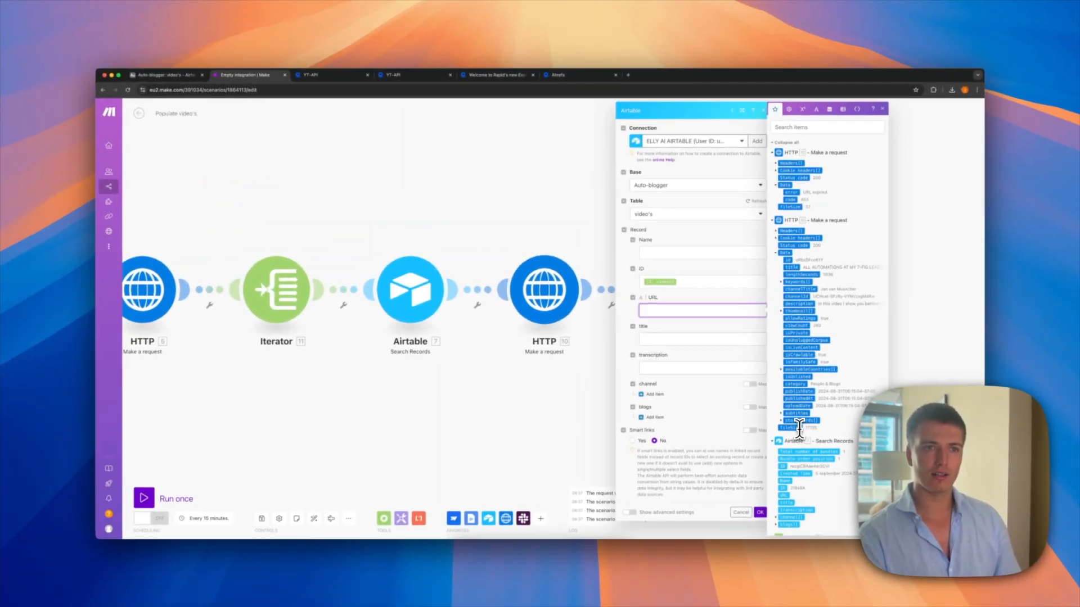
type("url")
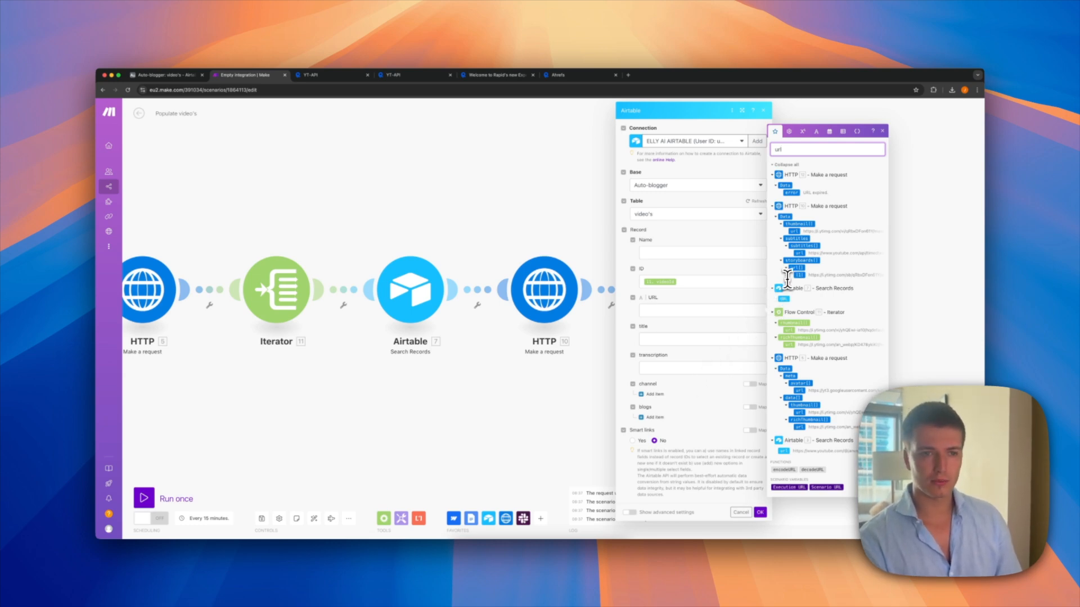
key("BackSpace")
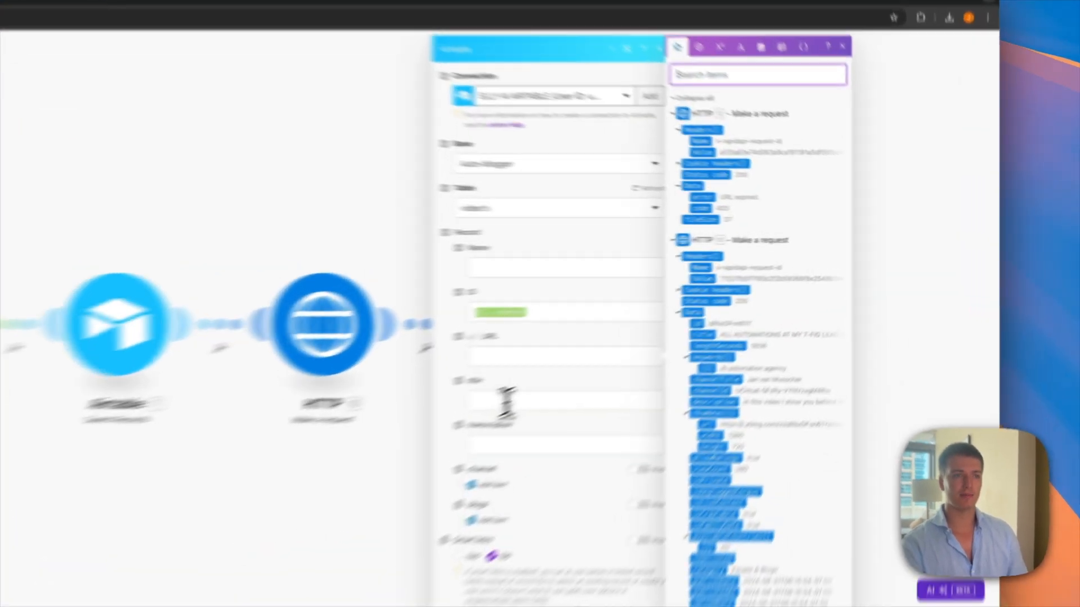
Step: Map 10. data: title into the title field and save the module
left_click(664, 338)
left_click(810, 127)
type("title")
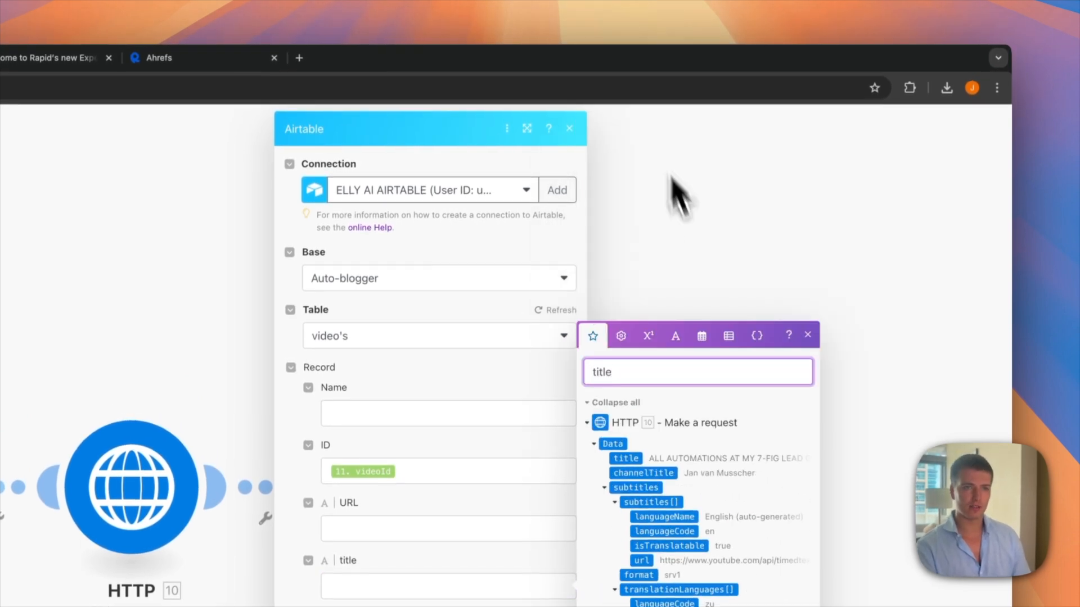
left_click(625, 459)
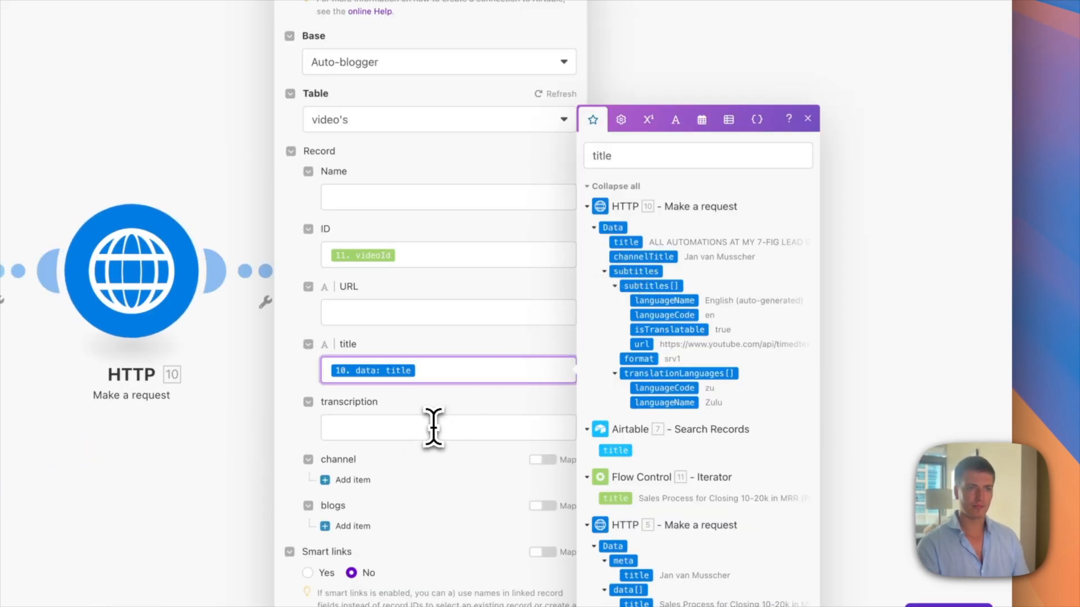
left_click(436, 427)
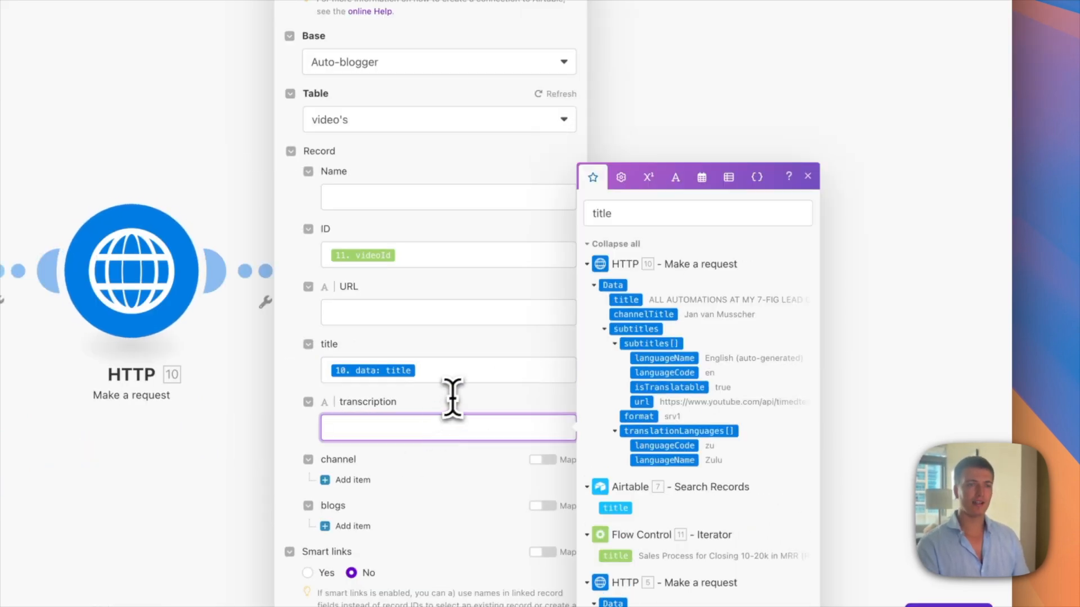
left_click(723, 211)
key("BackSpace")
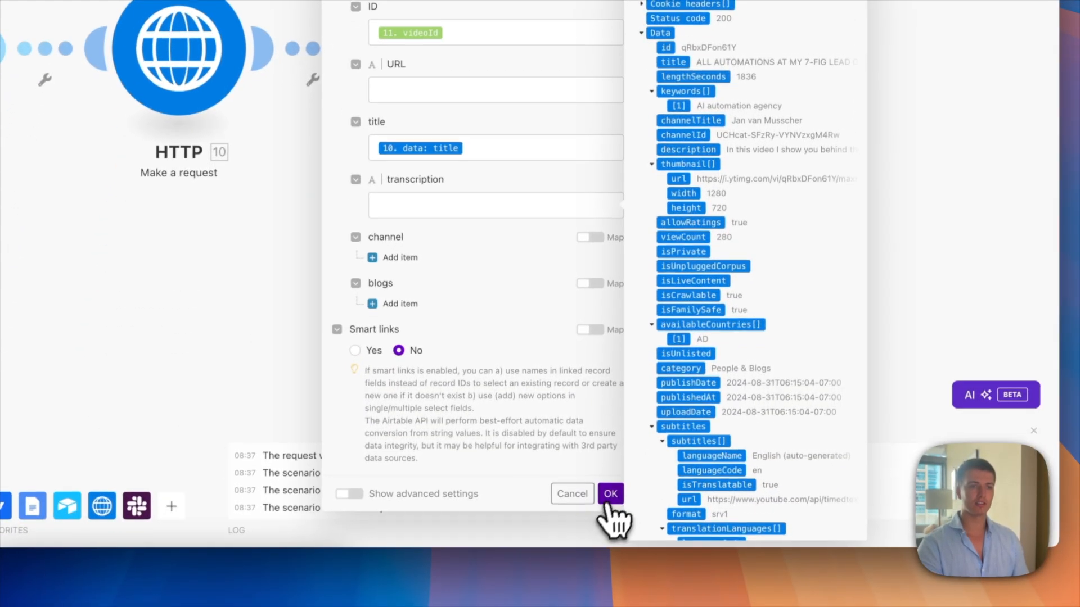
left_click(610, 496)
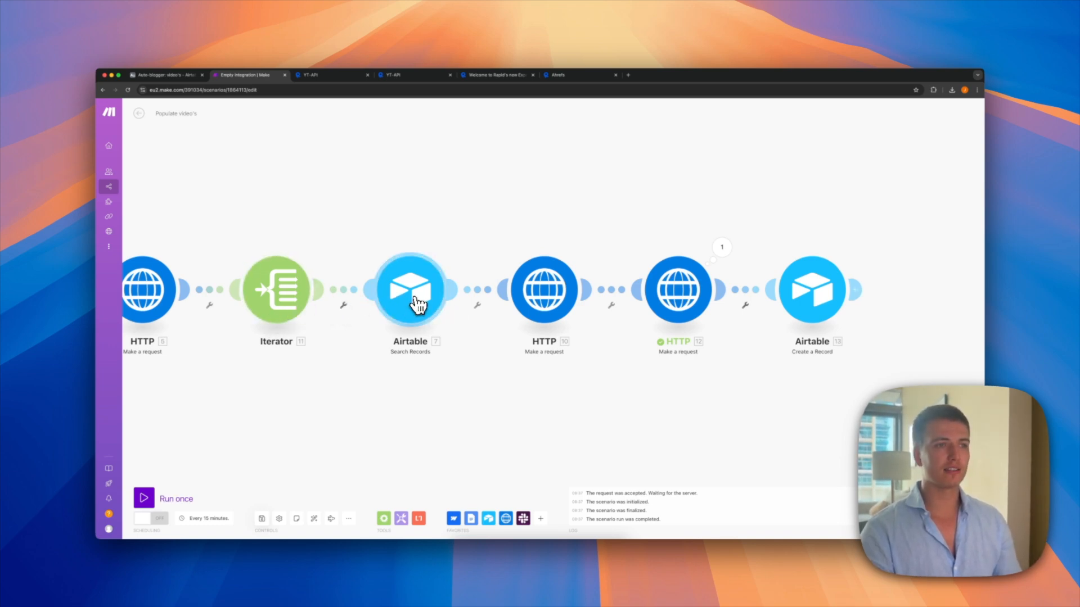
scroll(415, 299, "left", 1)
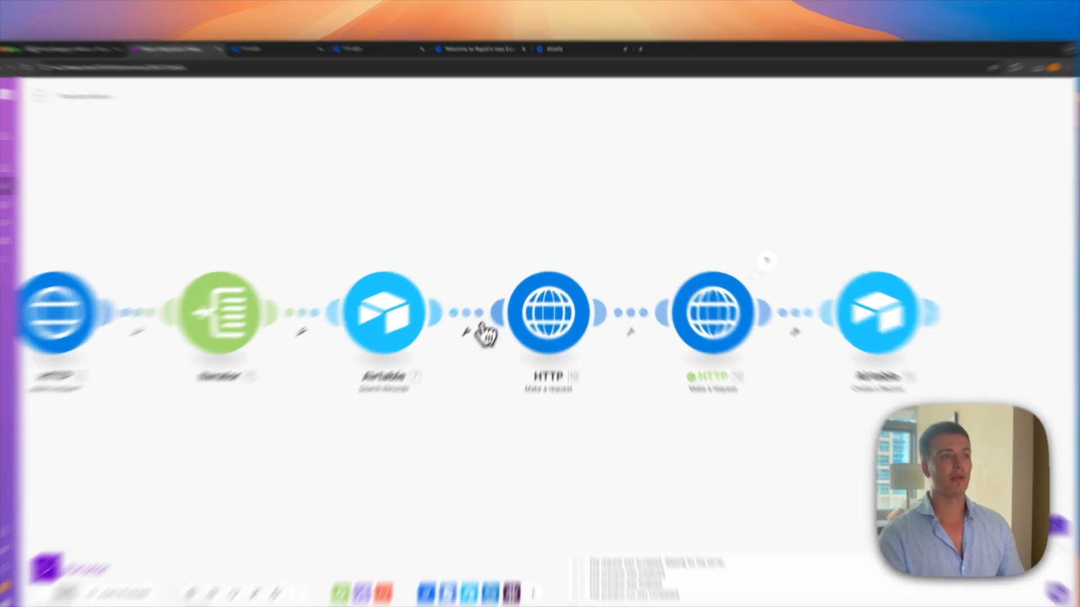
Step: Filter the link after Airtable 7 to pass only records where 7. ID does not exist
left_click(487, 292)
left_click(553, 289)
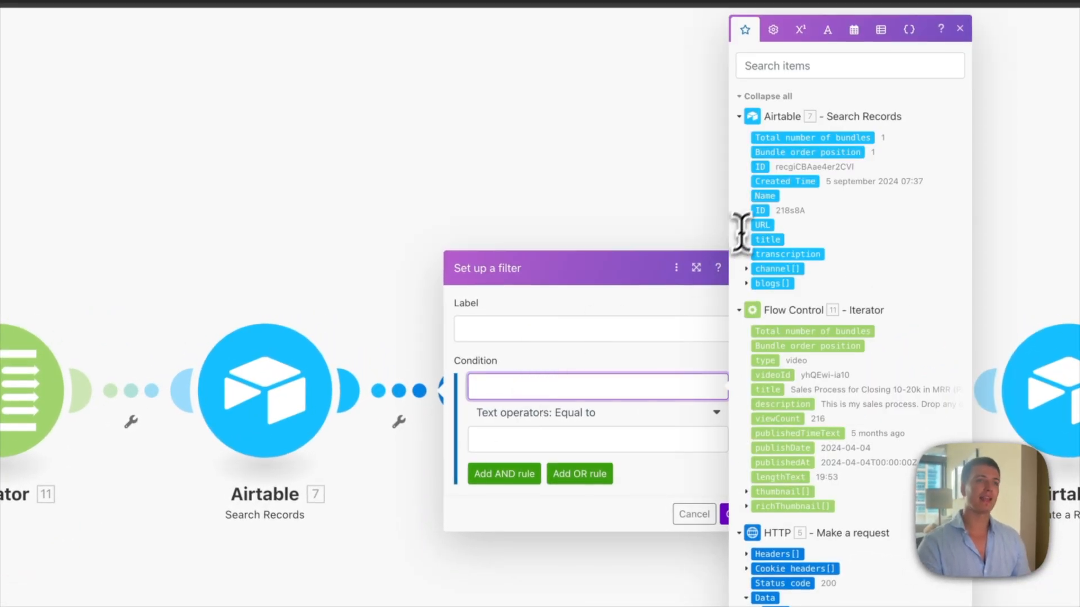
left_click(761, 168)
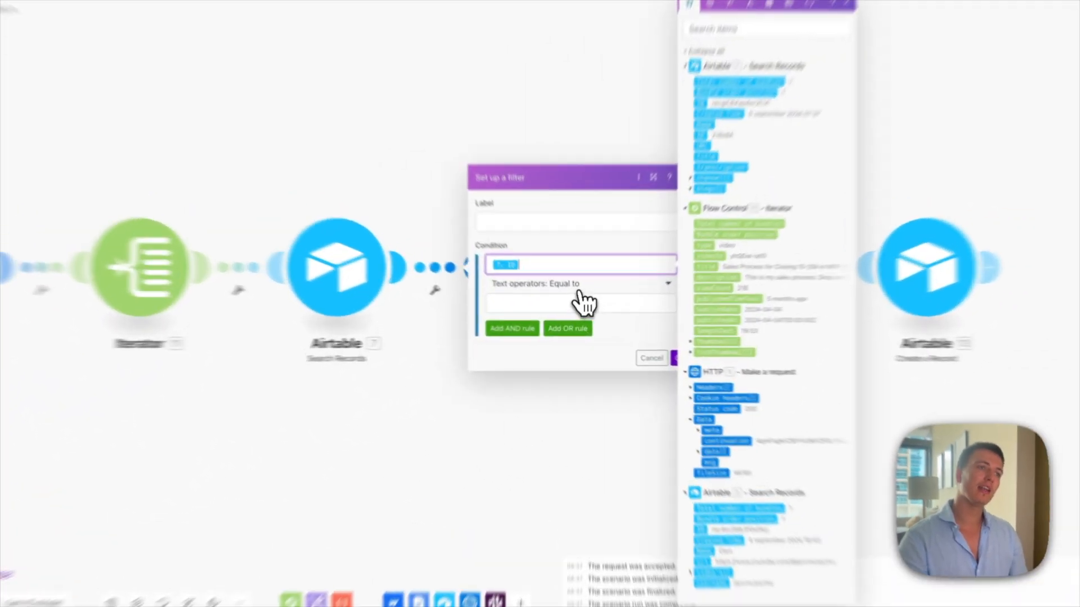
left_click(568, 300)
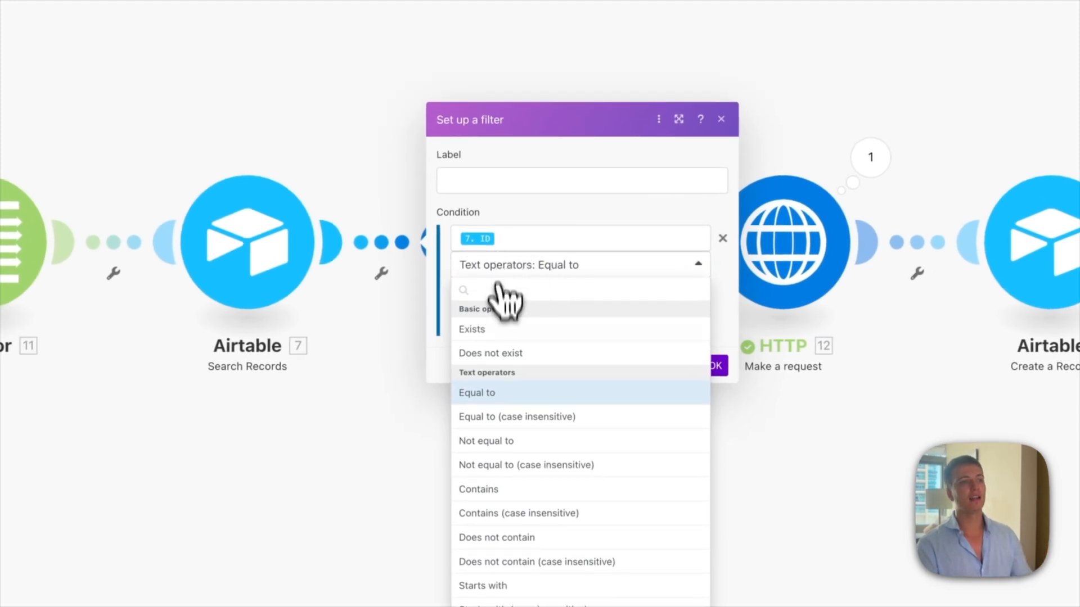
left_click(506, 354)
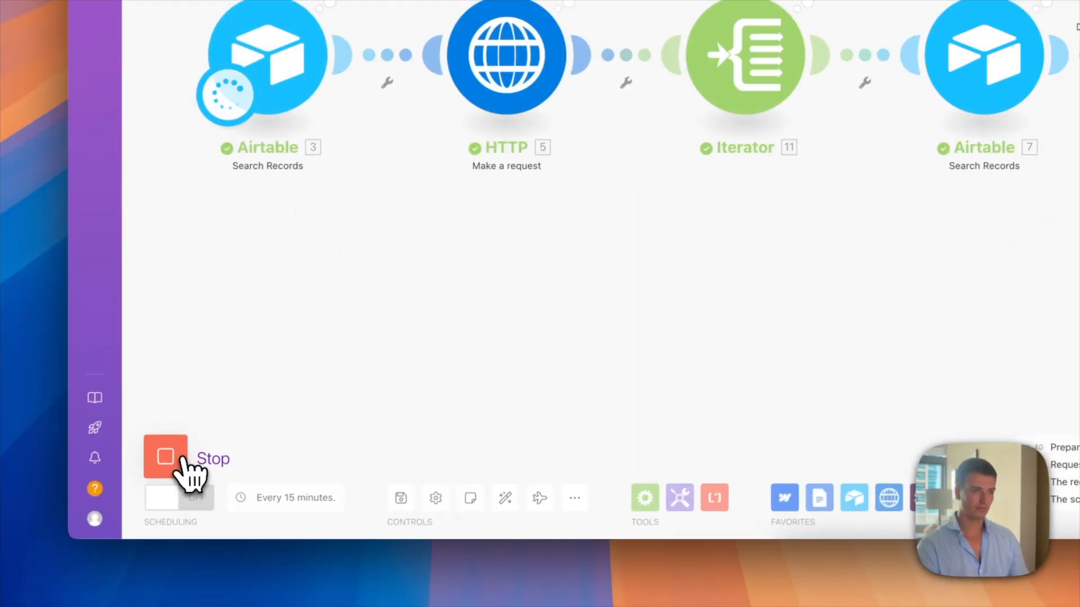
Step: Stop the run and review the transcription field's mapping options in Create a Record
left_click(164, 457)
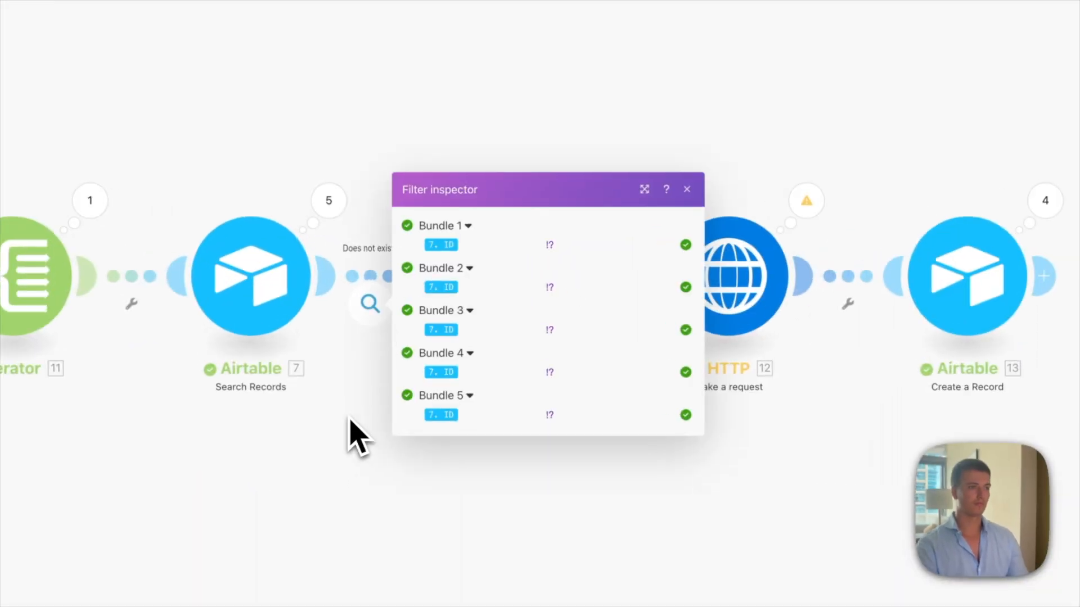
left_click(348, 419)
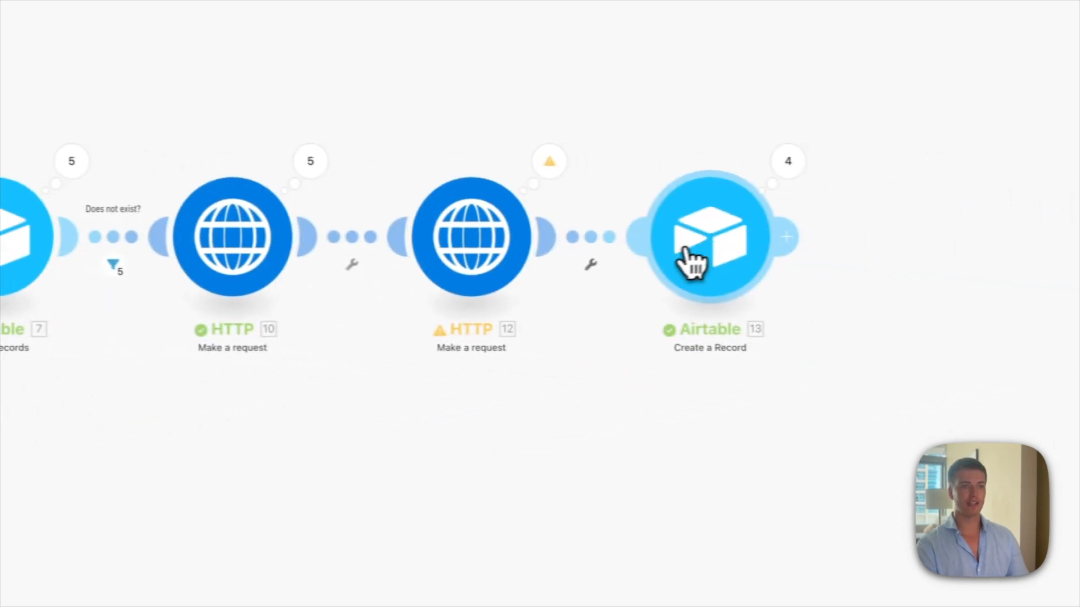
left_click(692, 241)
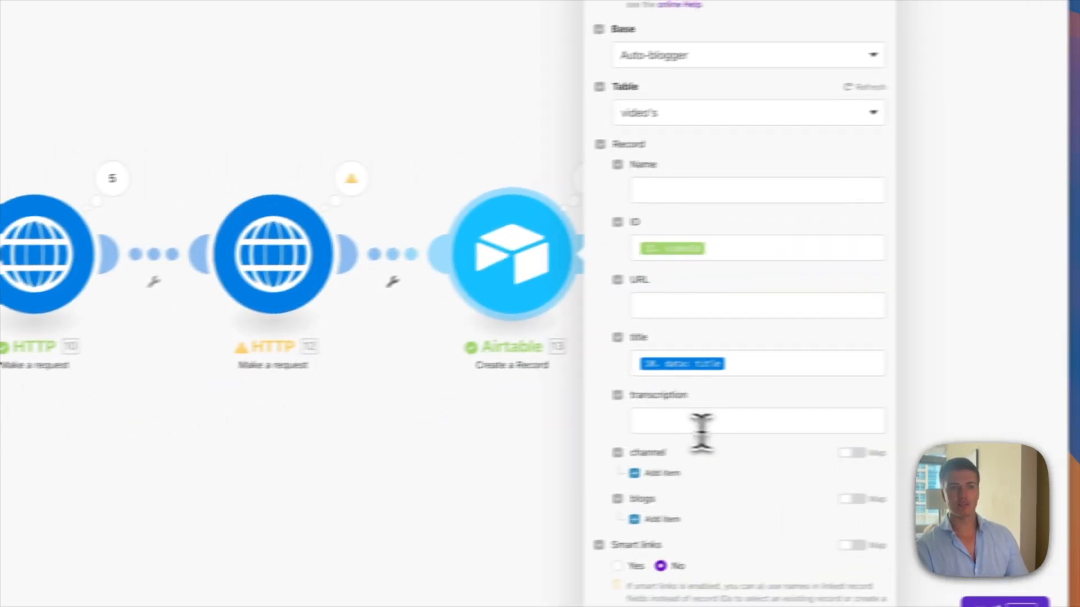
left_click(812, 403)
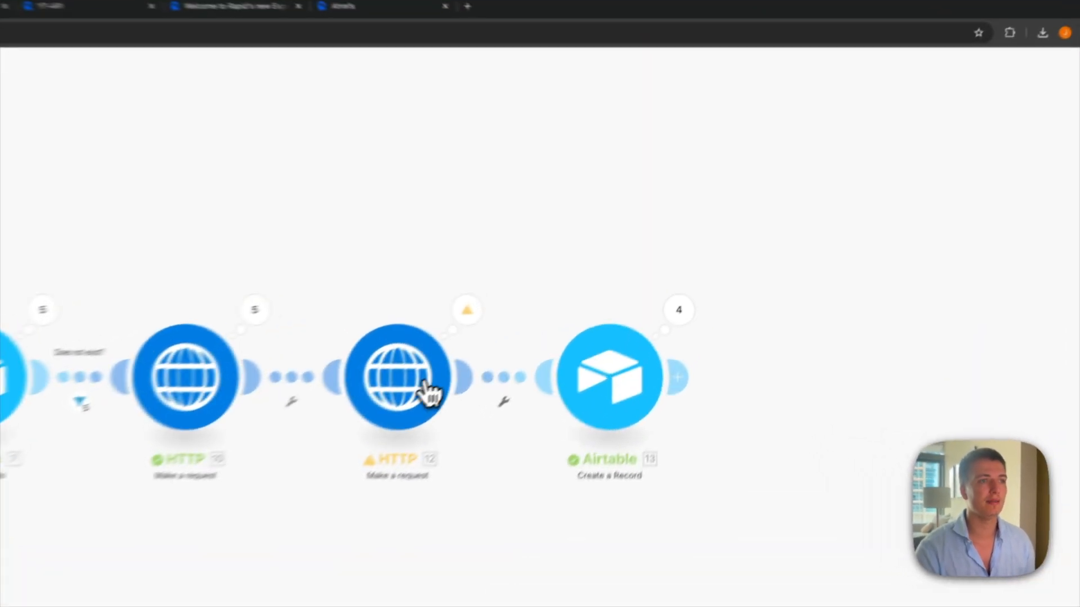
Step: Wrap the subtitle url in HTTP 12's request URL with encodeURL() and save
left_click(604, 293)
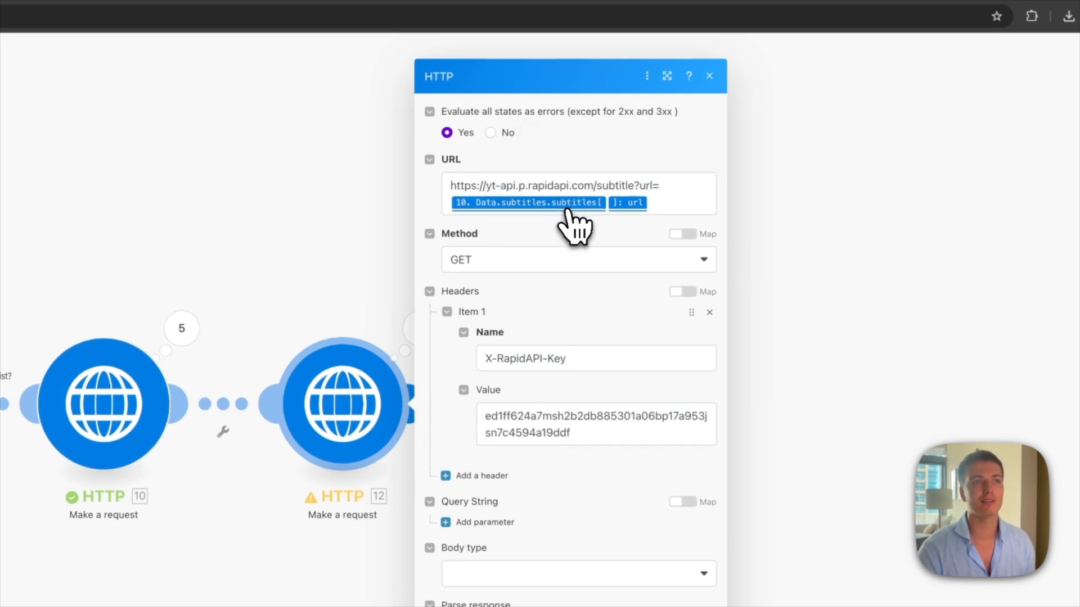
left_click(686, 195)
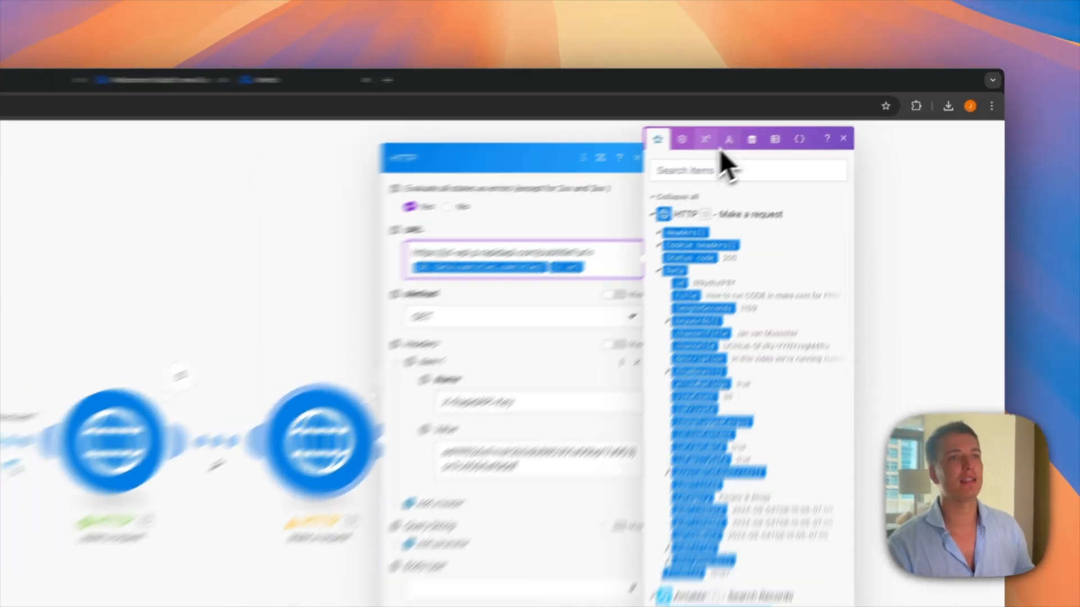
left_click(504, 291)
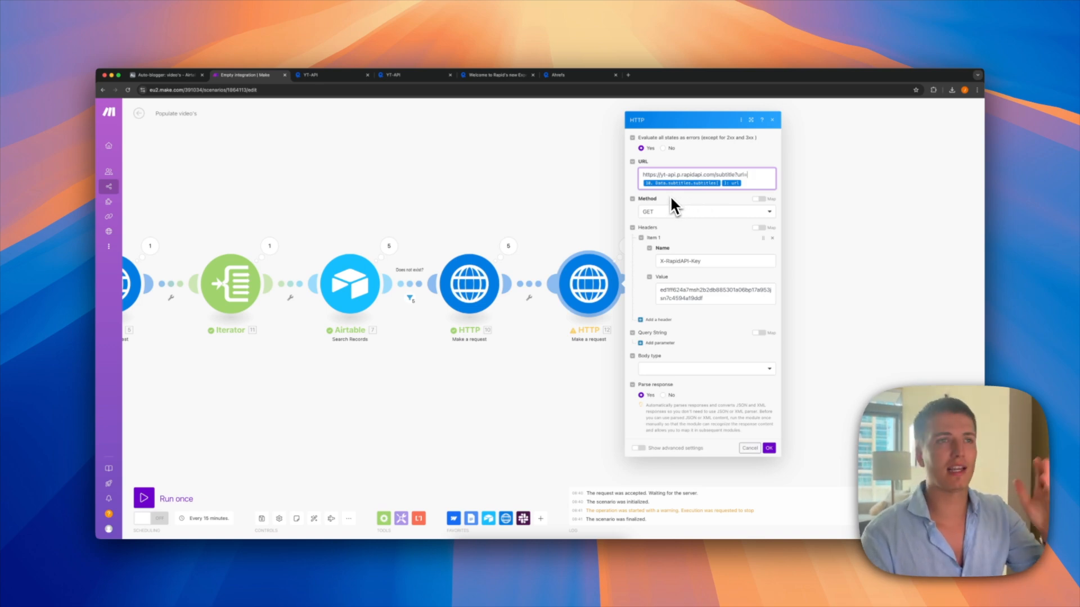
left_click(707, 185)
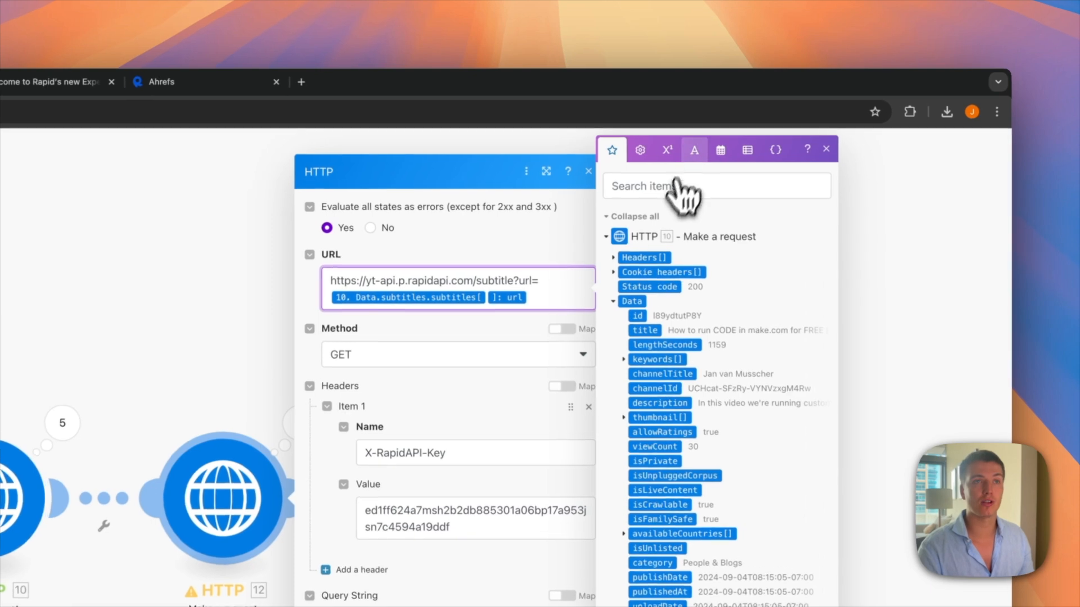
left_click(694, 151)
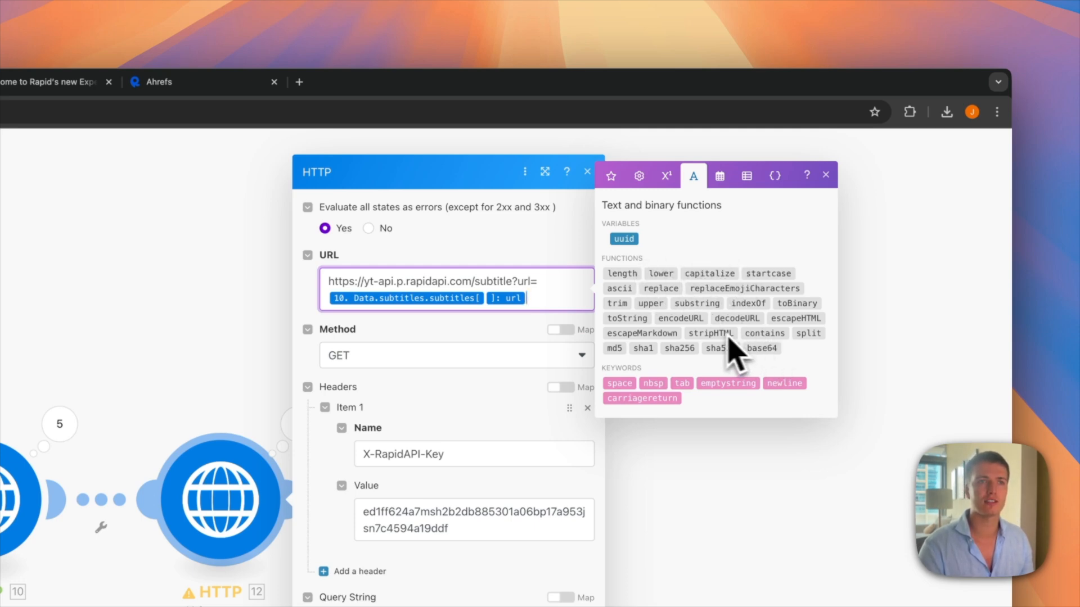
left_click(691, 320)
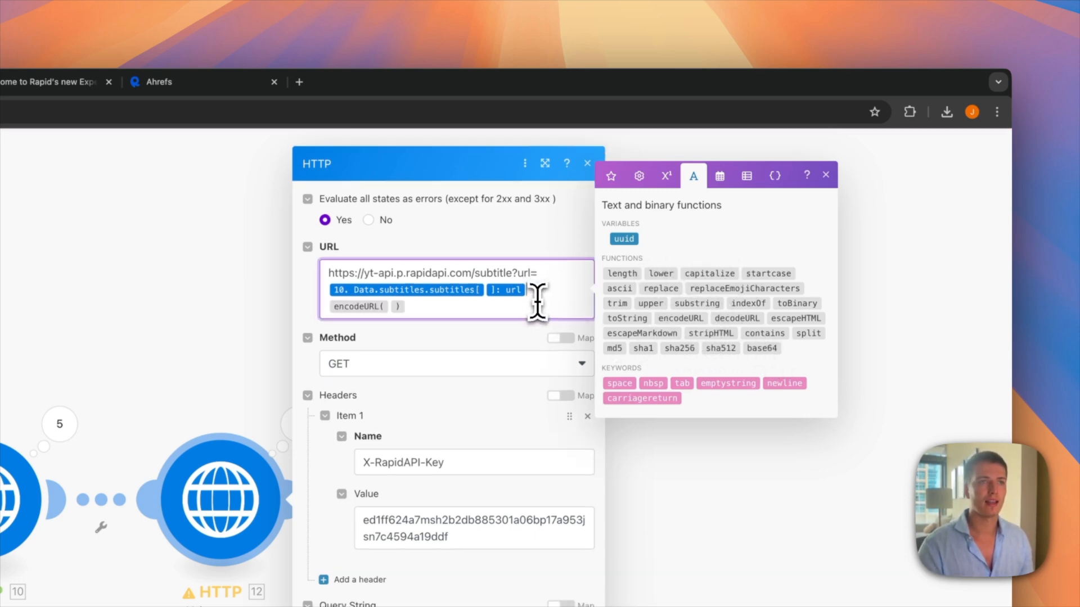
key("BackSpace")
key("BackSpace")
key("BackSpace")
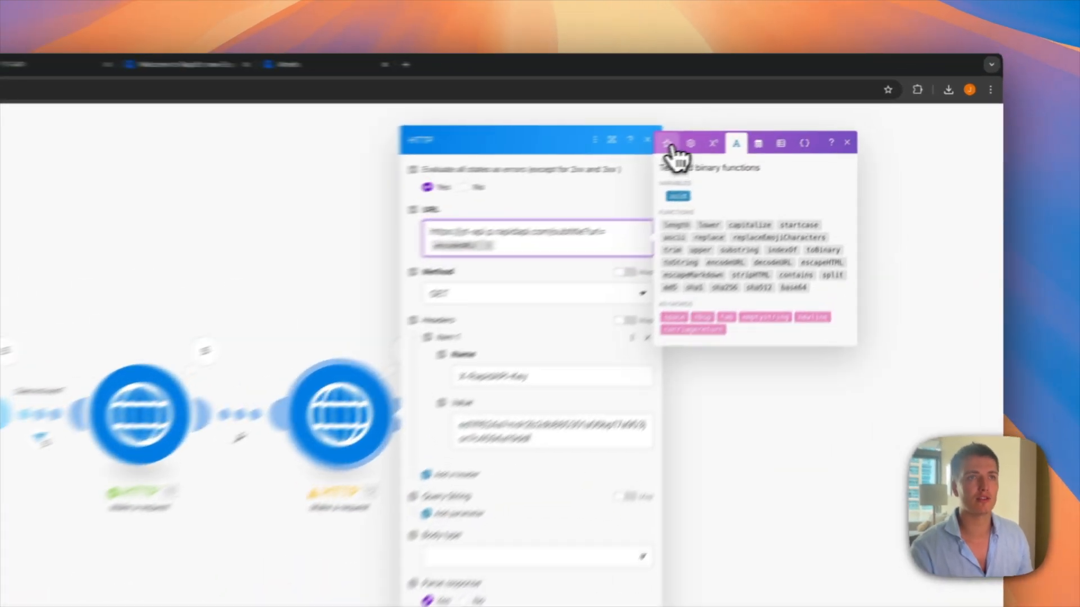
left_click(668, 144)
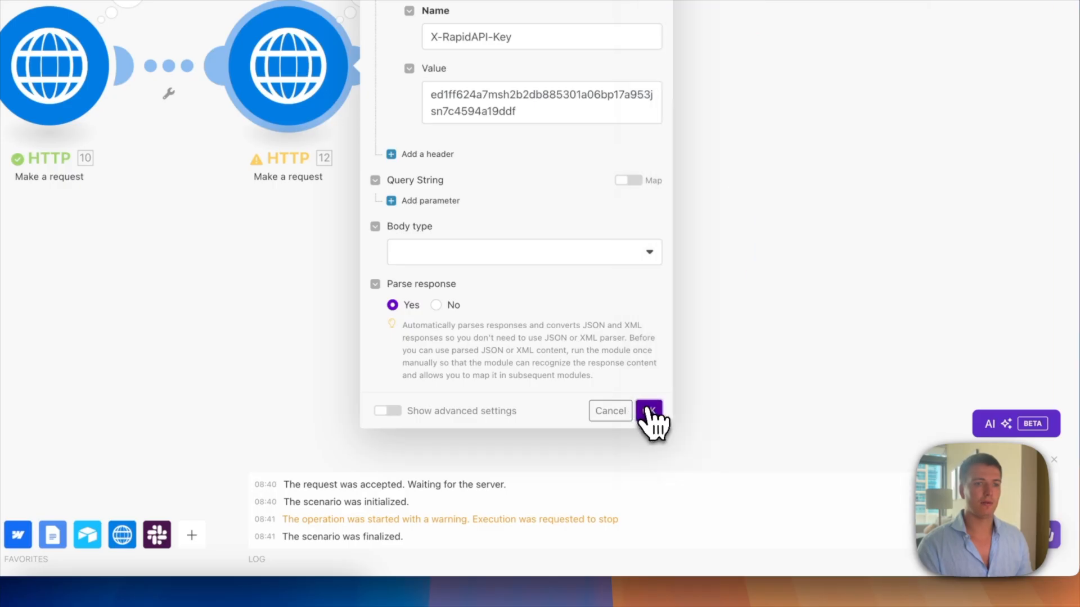
left_click(768, 448)
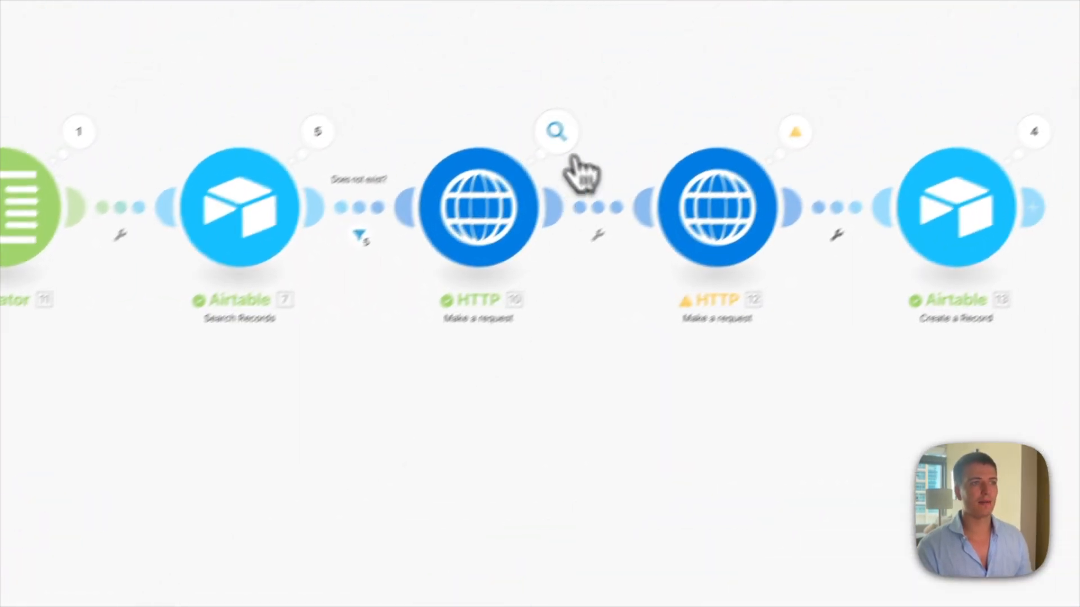
Step: Inspect the output Data of HTTP 10's Operation 3
left_click(557, 134)
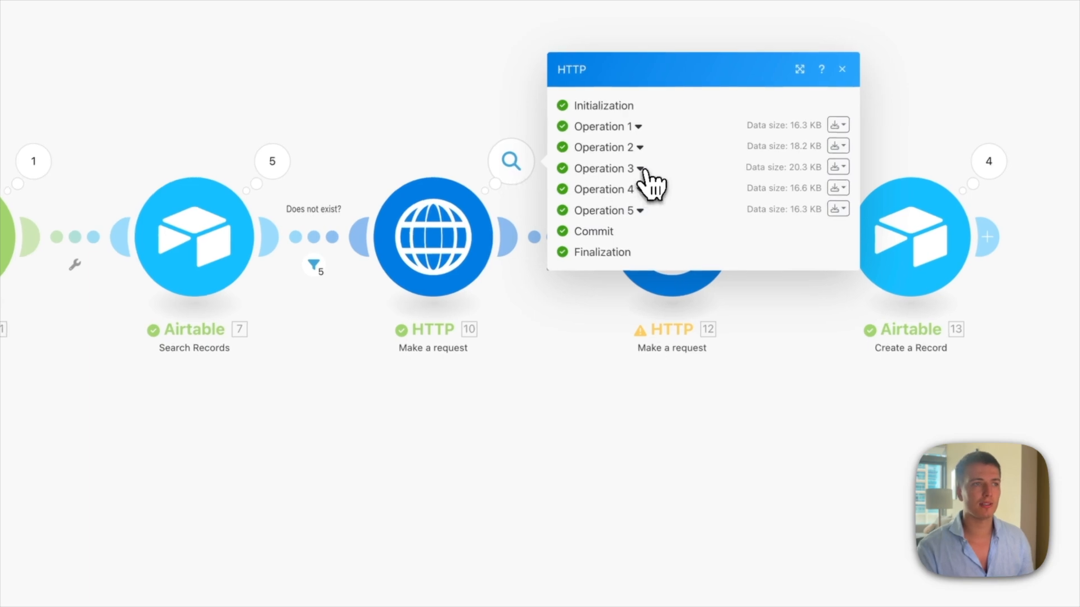
left_click(644, 166)
left_click(595, 371)
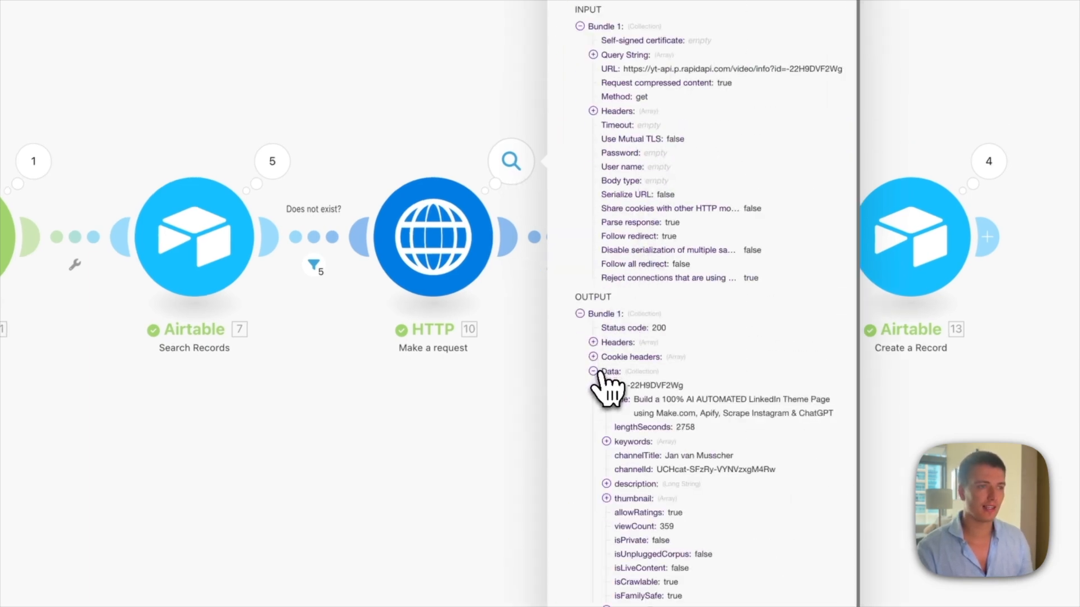
scroll(604, 388, "down", 10)
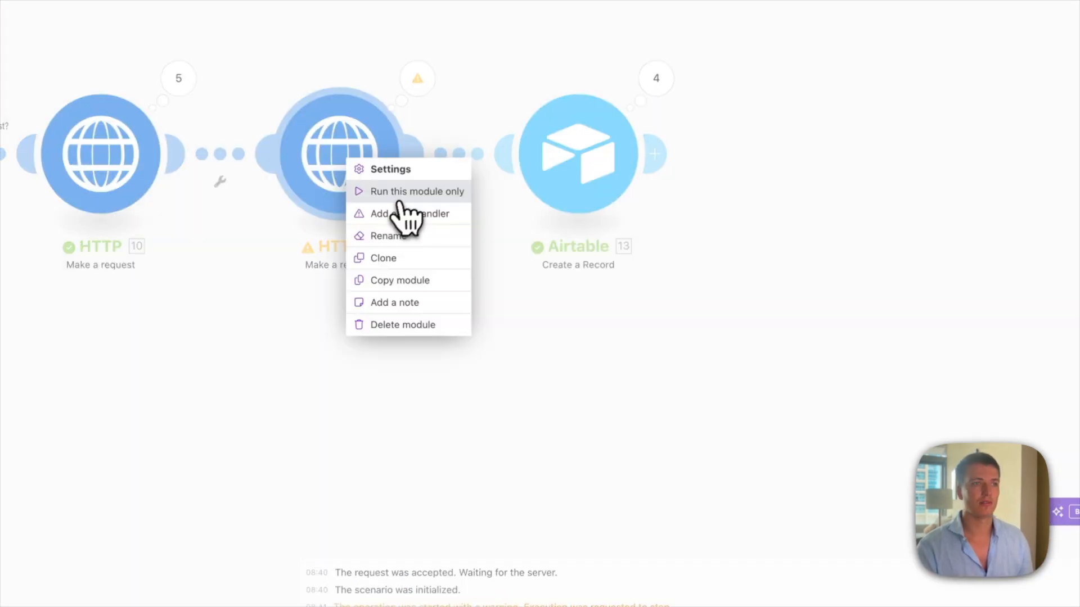
Step: Run HTTP 12 alone with a pasted sample subtitle url and expand the returned transcript
left_click(400, 194)
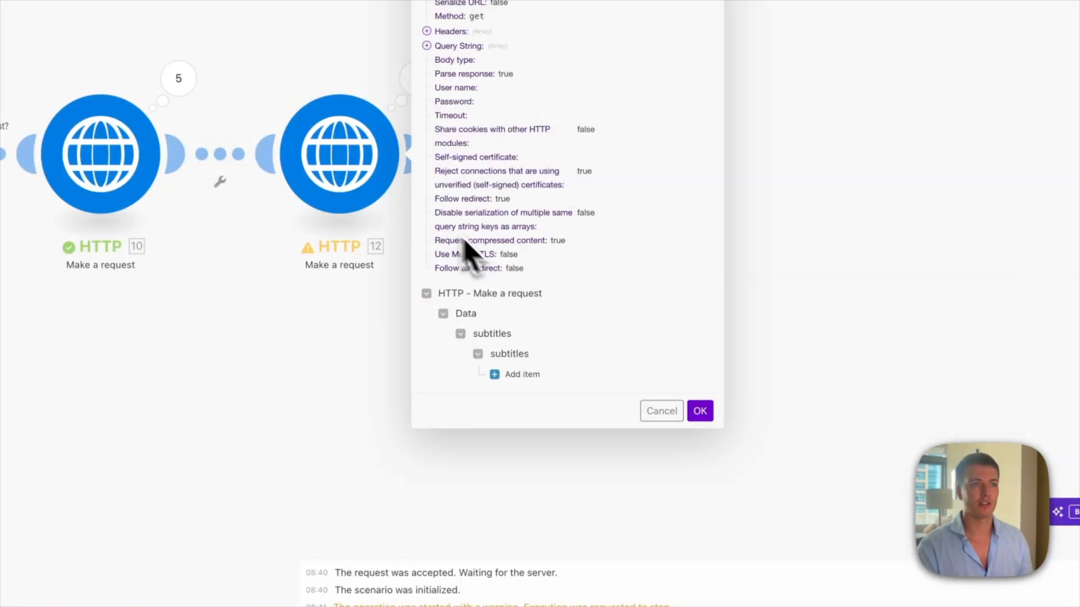
left_click(508, 374)
left_click(480, 388)
key("ctrl+v")
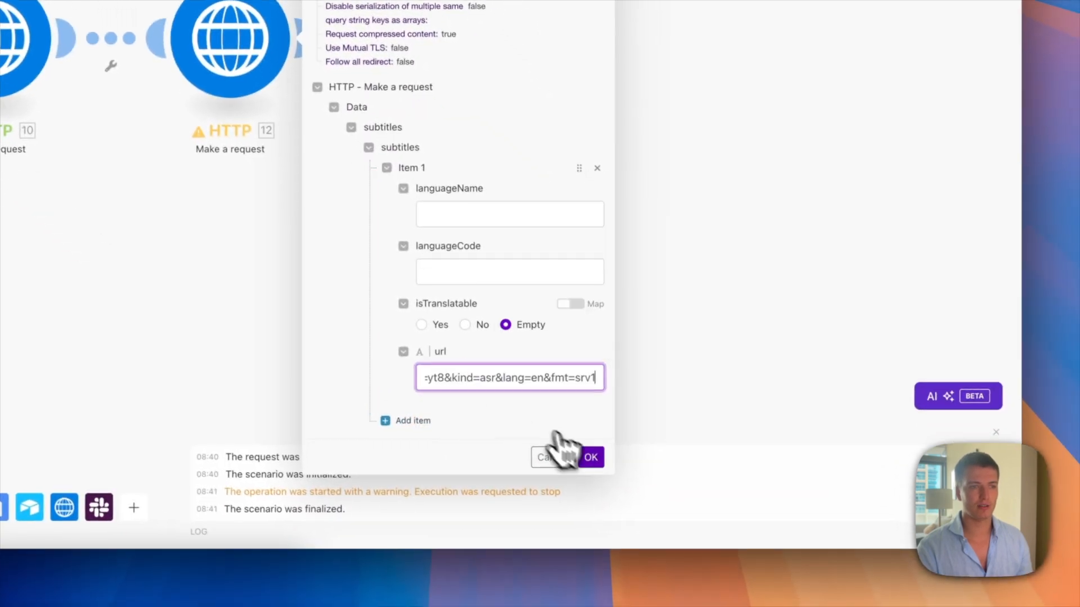
left_click(590, 457)
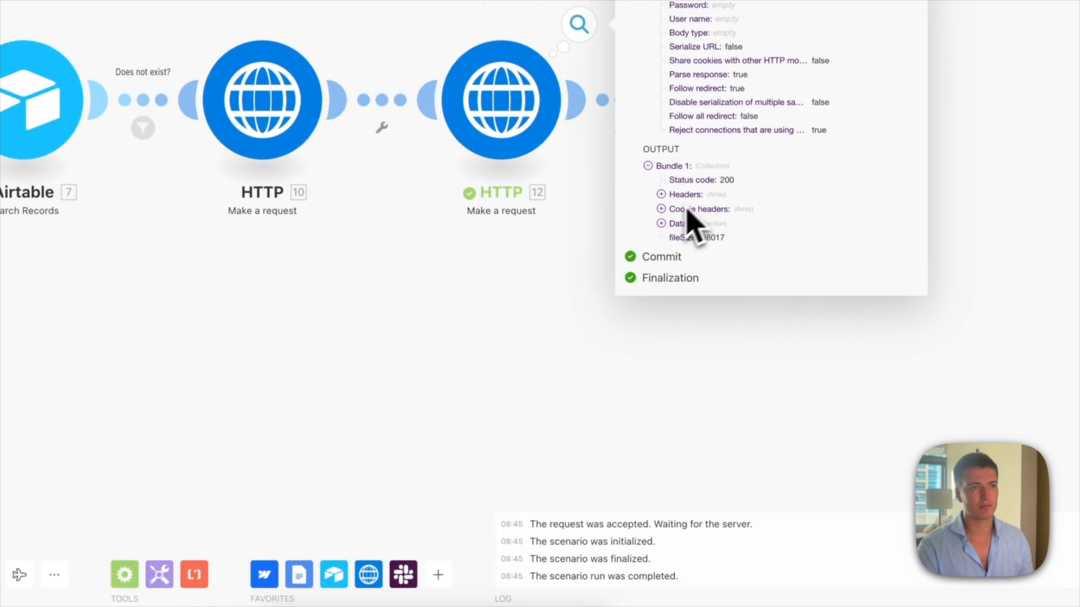
left_click(682, 225)
left_click(680, 230)
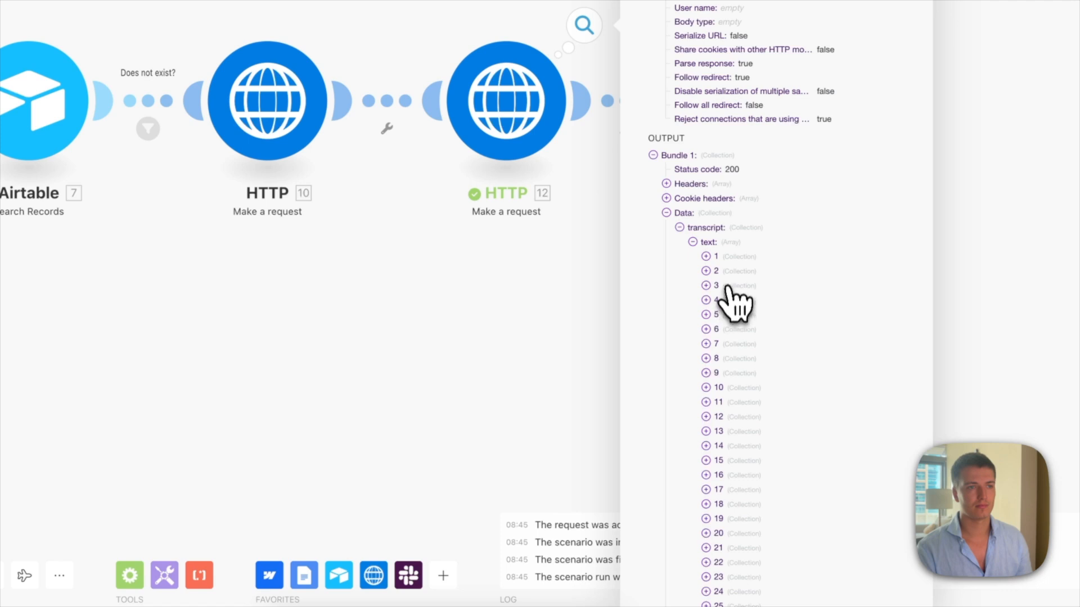
left_click(708, 257)
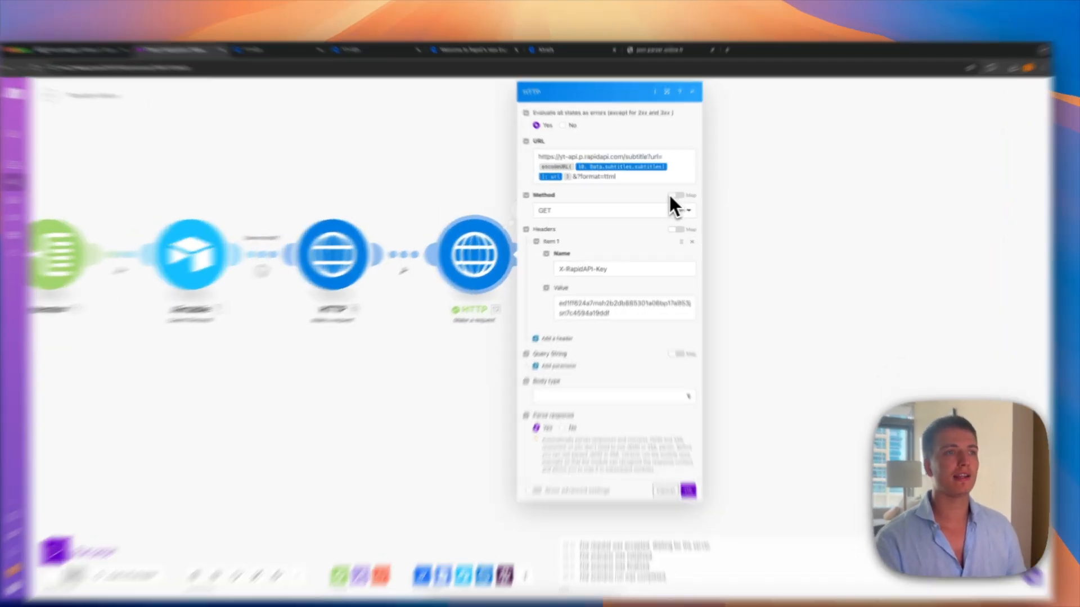
Step: Check the format=ttml parameter in HTTP 12's request URL
left_click(630, 184)
left_click_drag(629, 184, 587, 183)
double_click(603, 159)
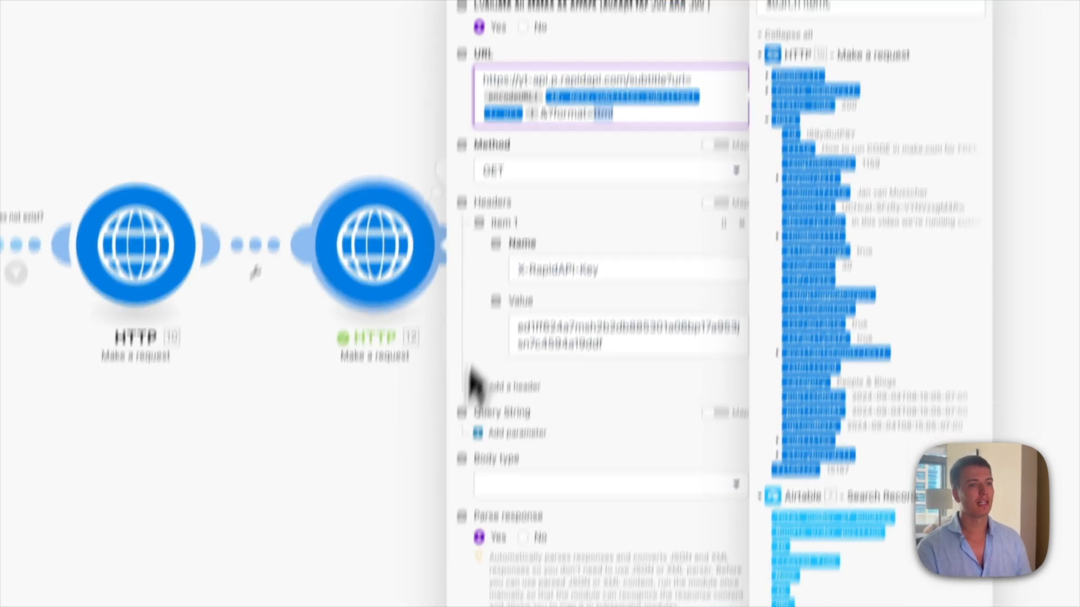
left_click(742, 489)
Step: Review HTTP 12's numbered transcript text items and line 397's timing attributes
left_click(453, 169)
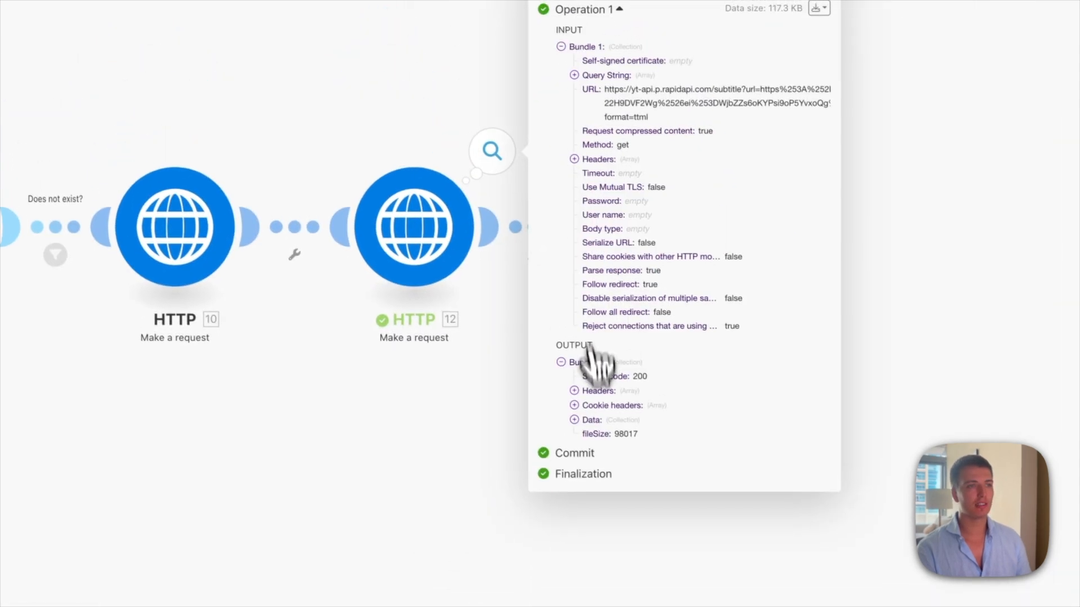
left_click(588, 420)
left_click(588, 435)
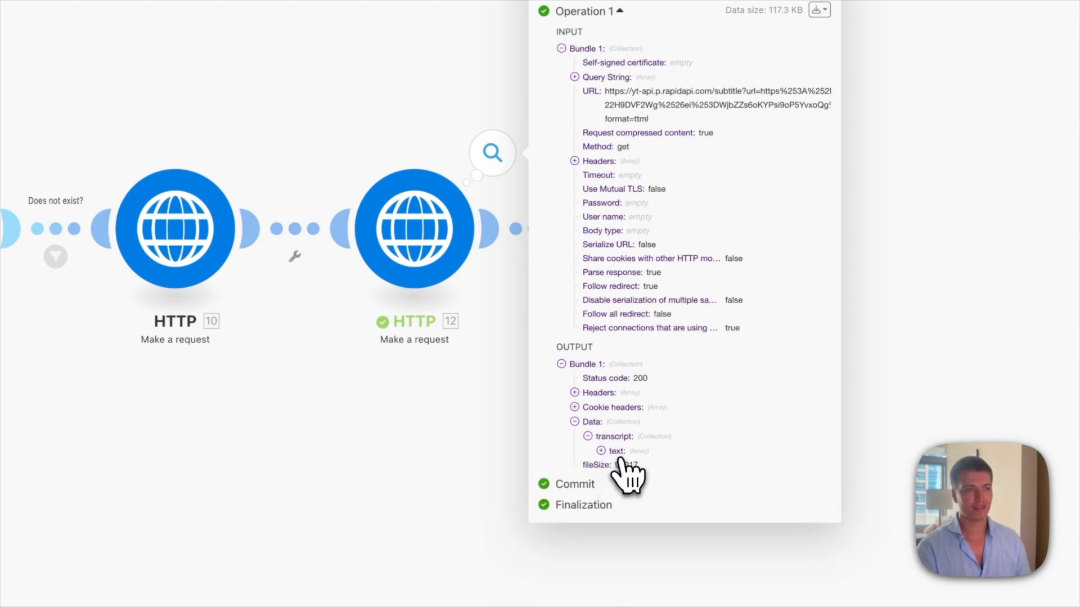
left_click(617, 452)
scroll(669, 596, "down", 20)
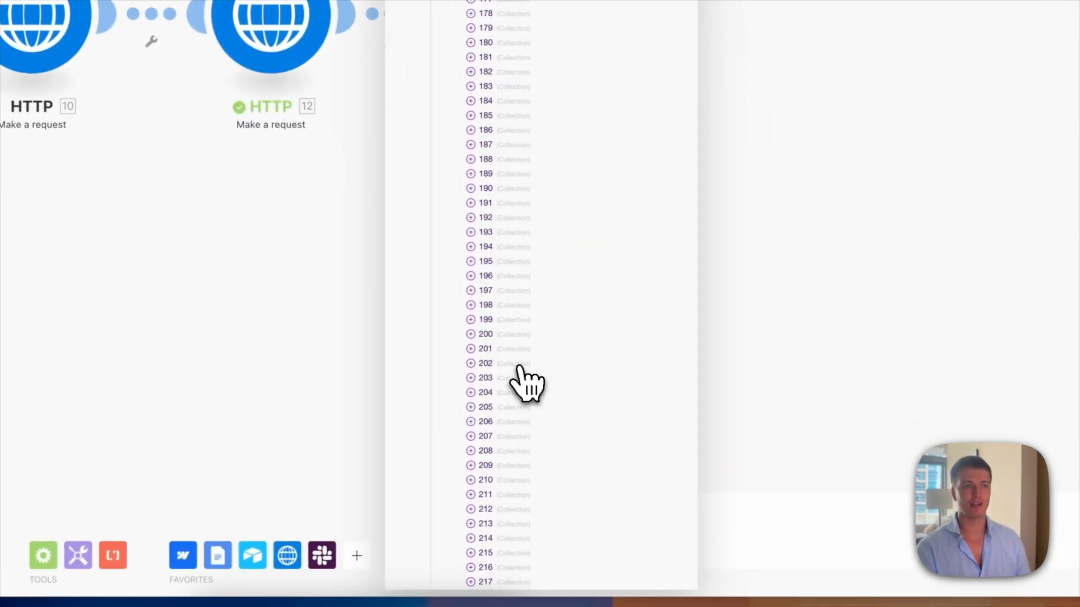
scroll(500, 338, "down", 15)
left_click(470, 247)
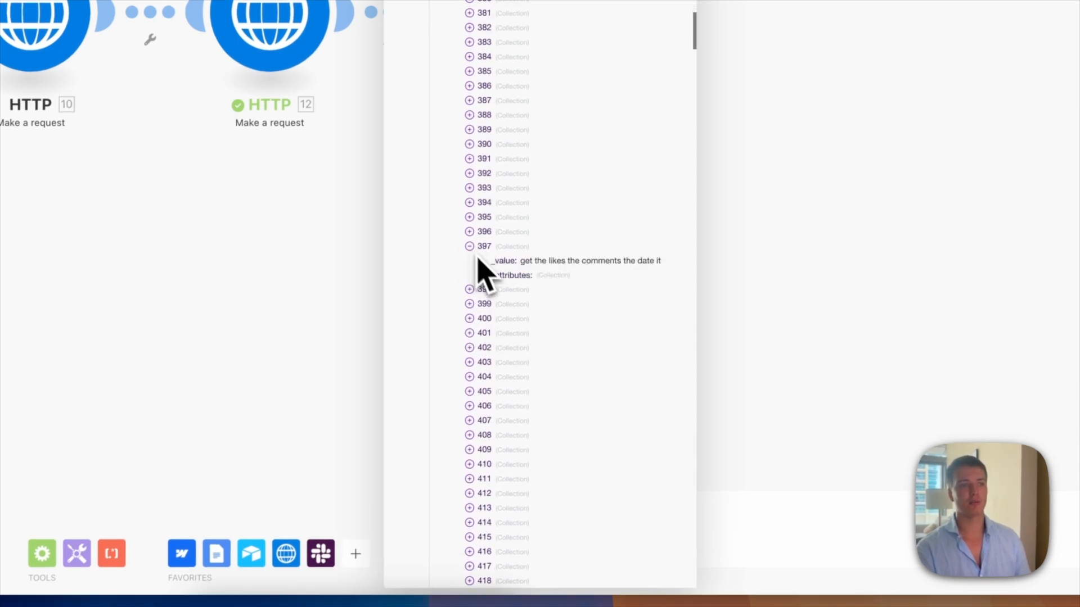
left_click(483, 275)
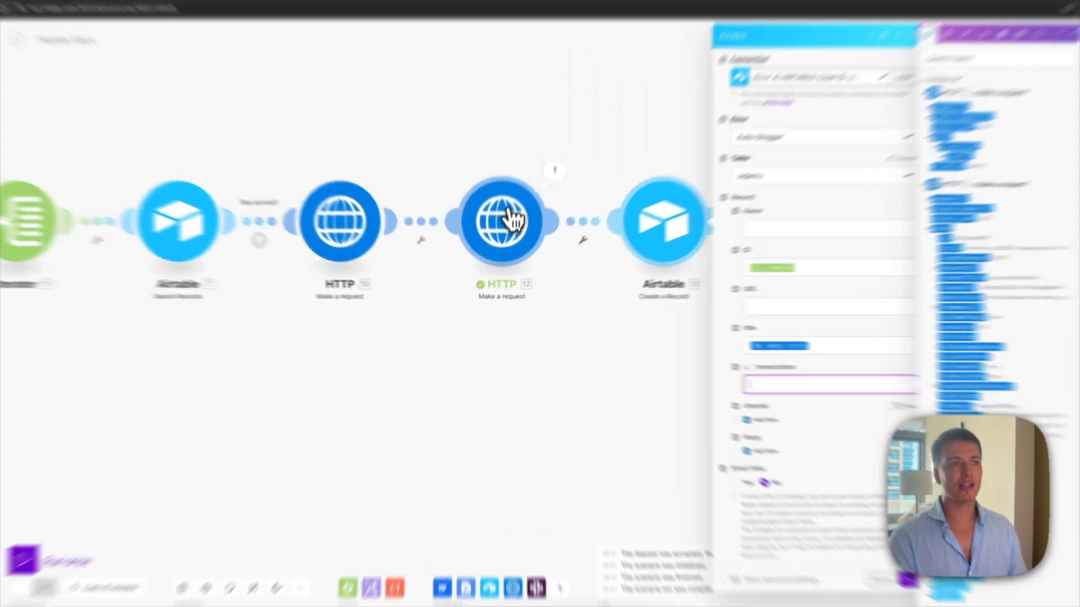
Step: Turn off response parsing in HTTP 12 and check its operation results
left_click(504, 244)
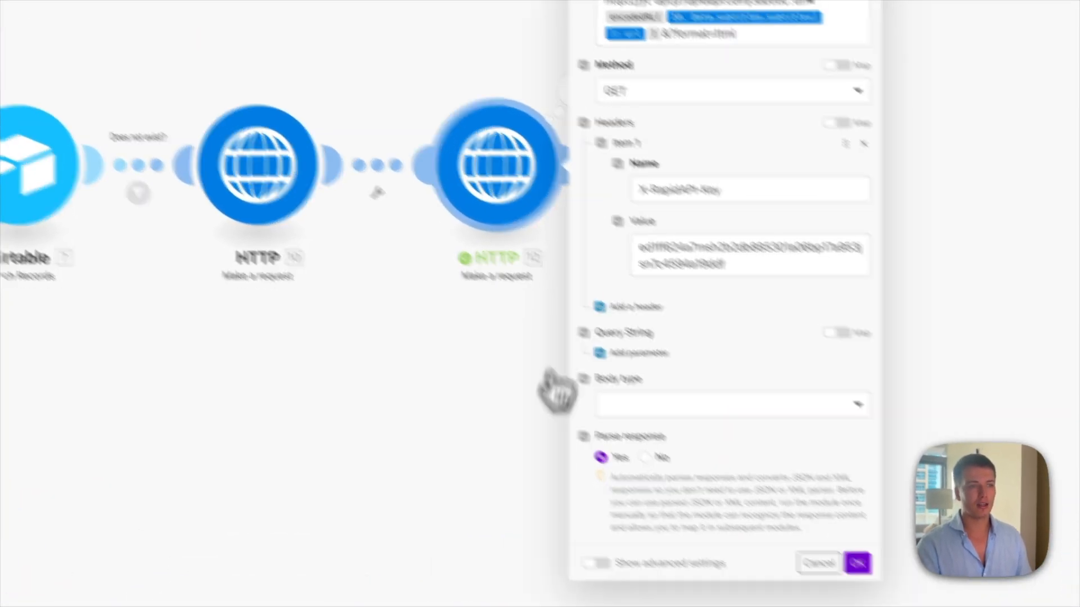
left_click(650, 458)
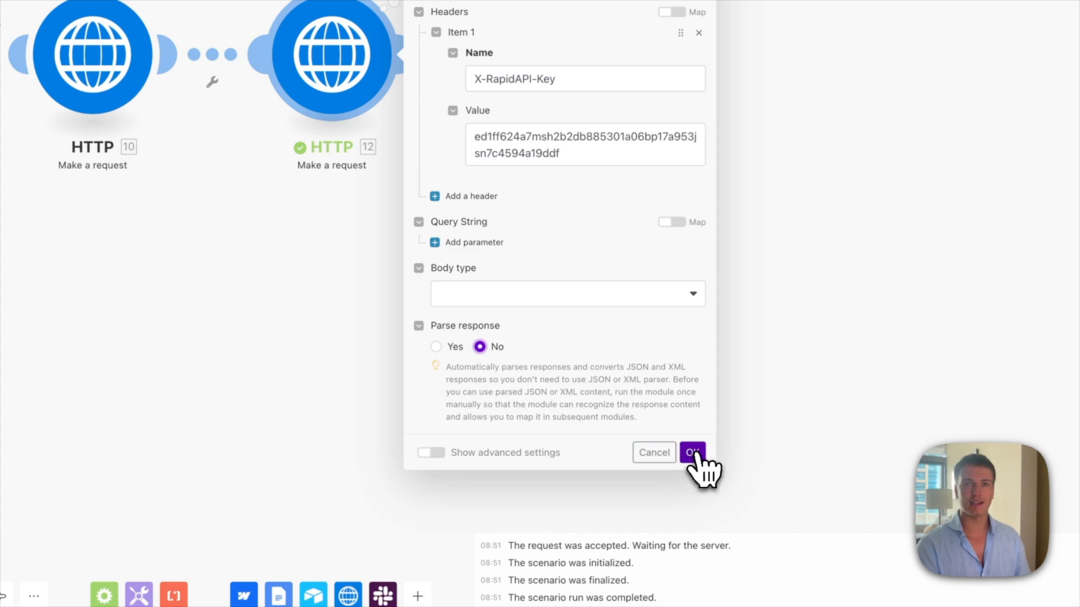
left_click(692, 453)
left_click(501, 163)
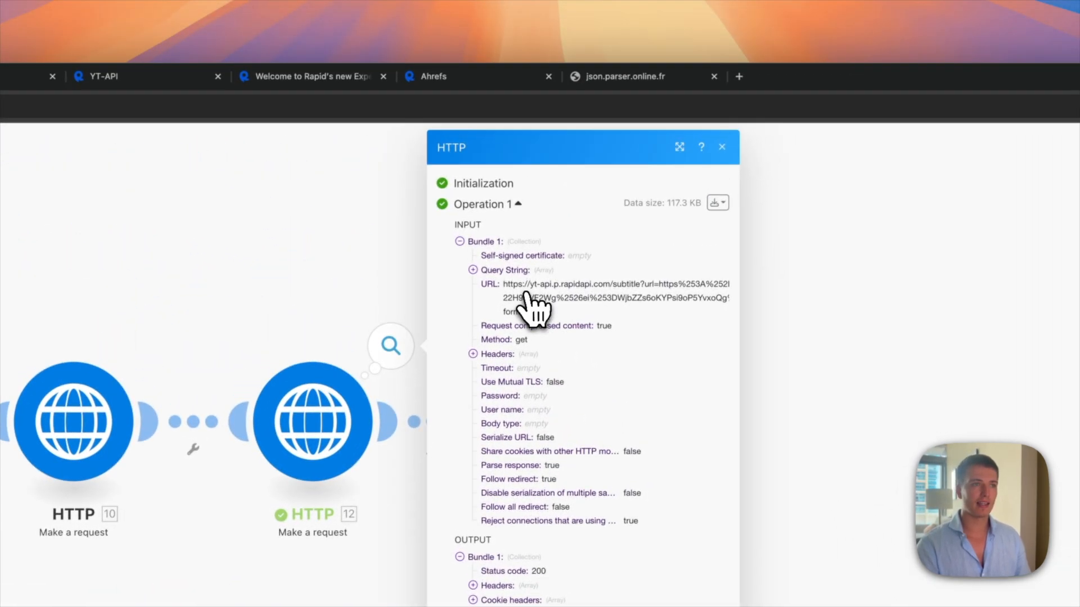
left_click(766, 354)
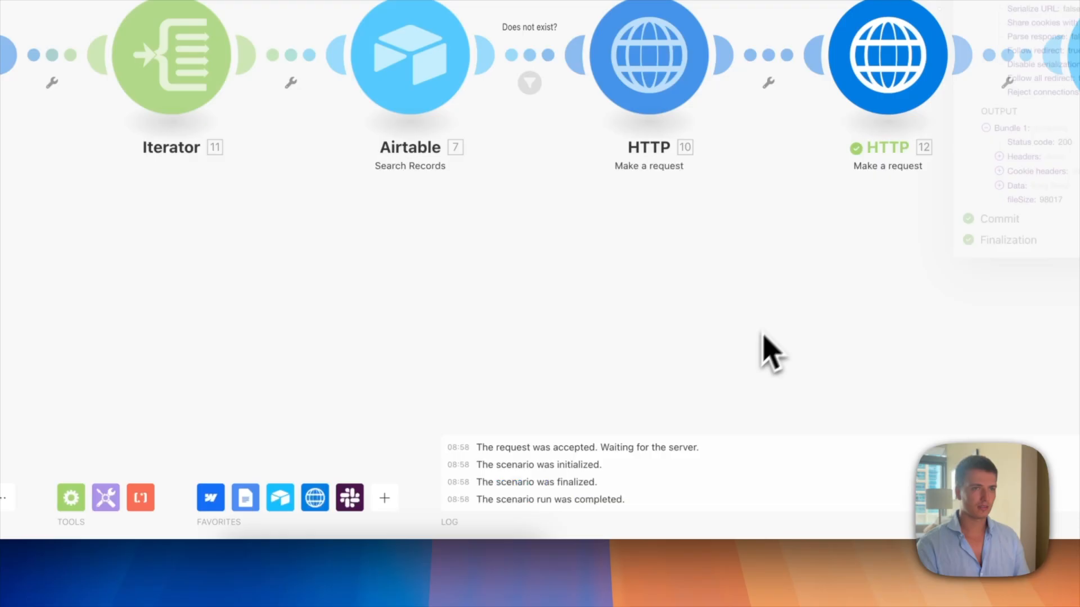
Step: Map HTTP 12's Data into transcription, then select every row in the video's table
left_click(744, 206)
left_click(557, 501)
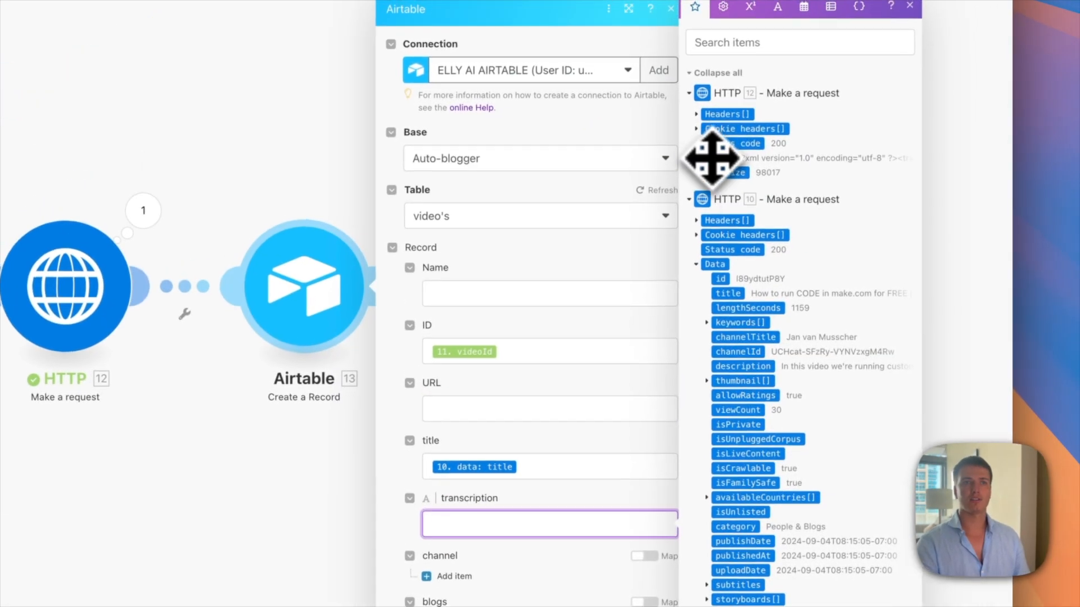
left_click(713, 161)
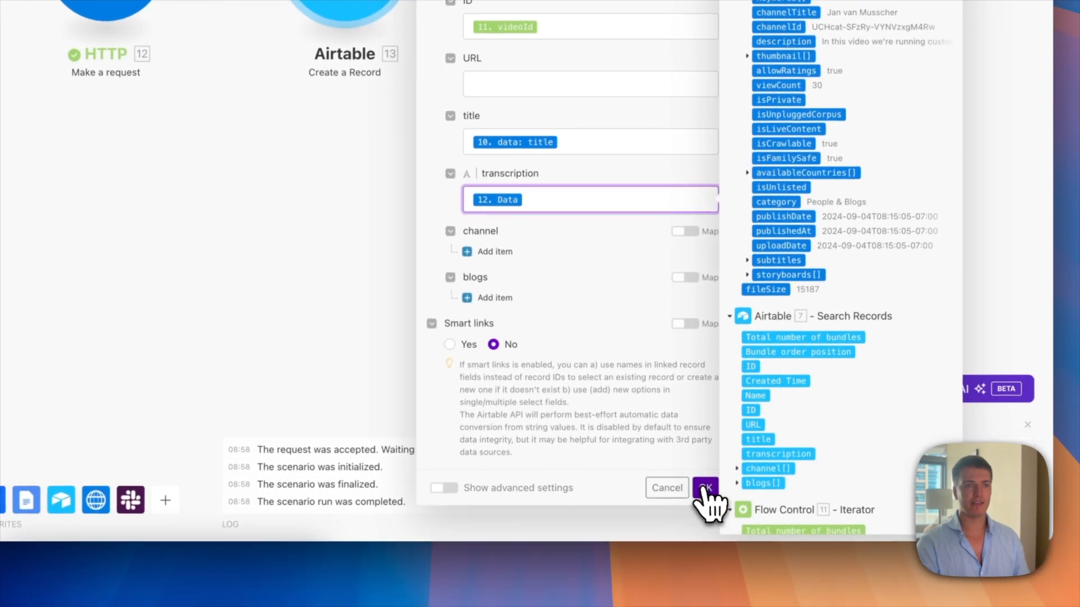
left_click(708, 510)
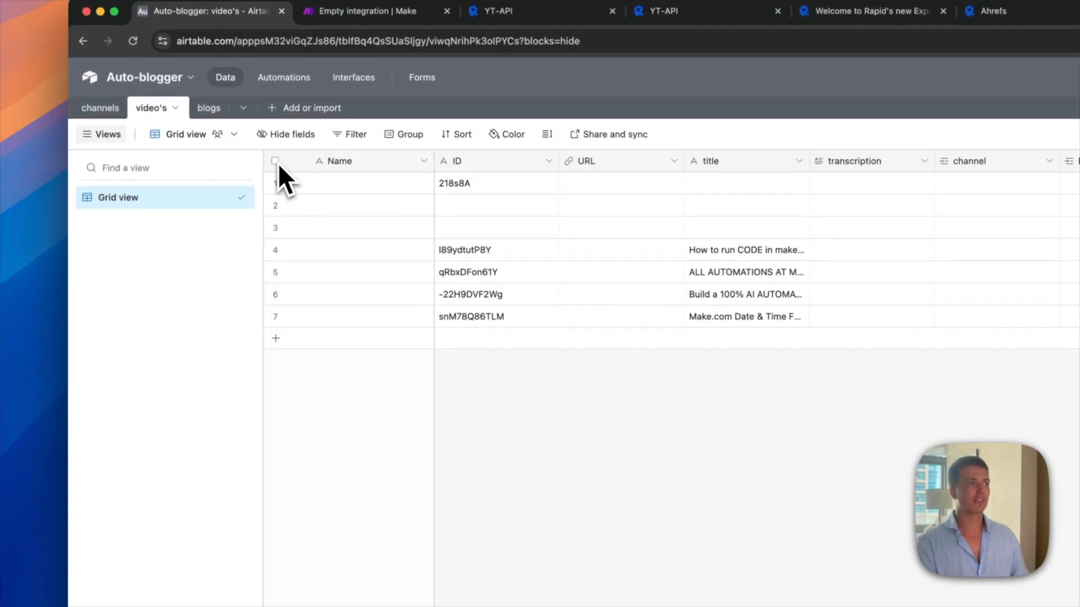
left_click(275, 160)
right_click(365, 249)
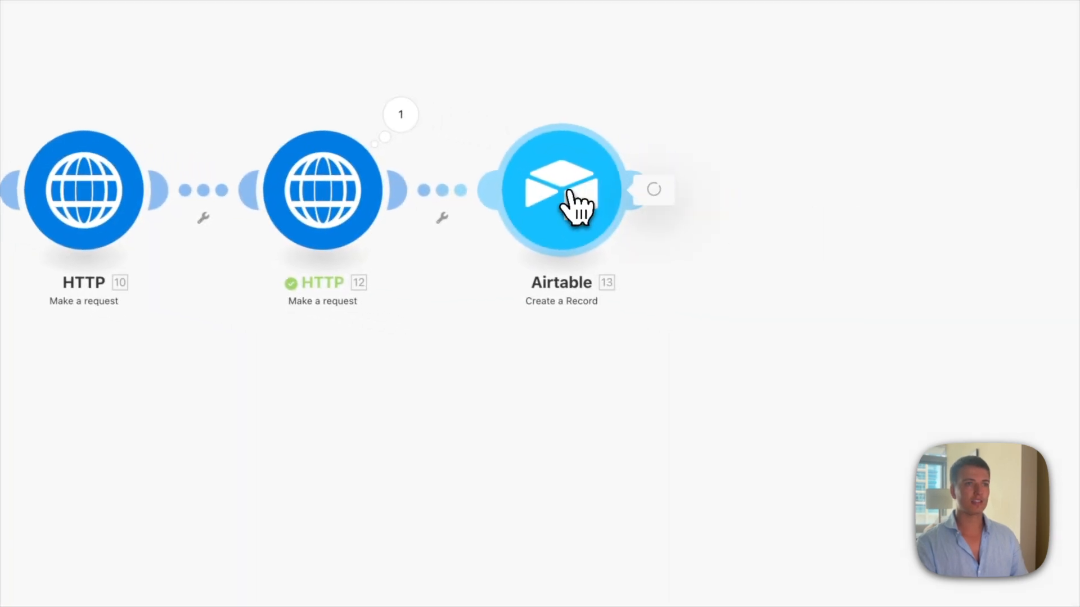
Step: Add a channel linked-record item mapped to Search Records' 3. ID in Create a Record
left_click(574, 205)
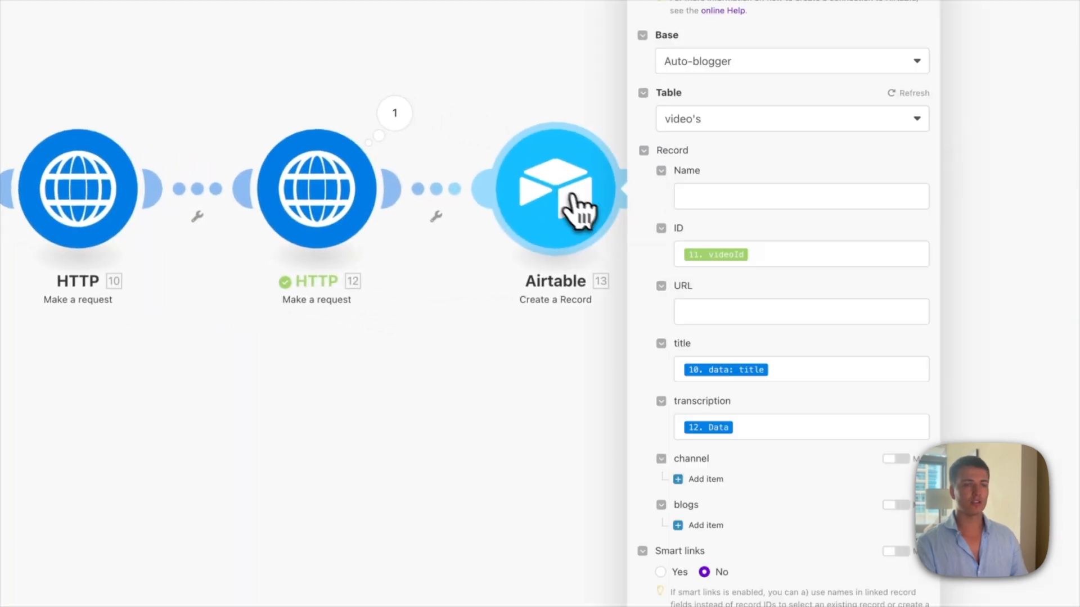
left_click(457, 307)
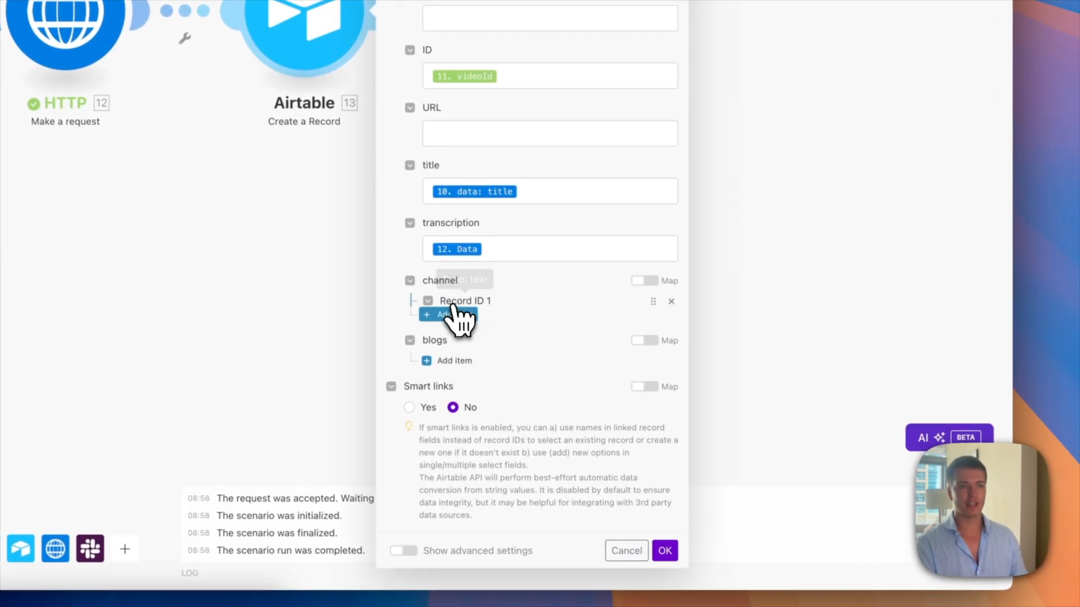
left_click(523, 331)
scroll(763, 210, "down", 10)
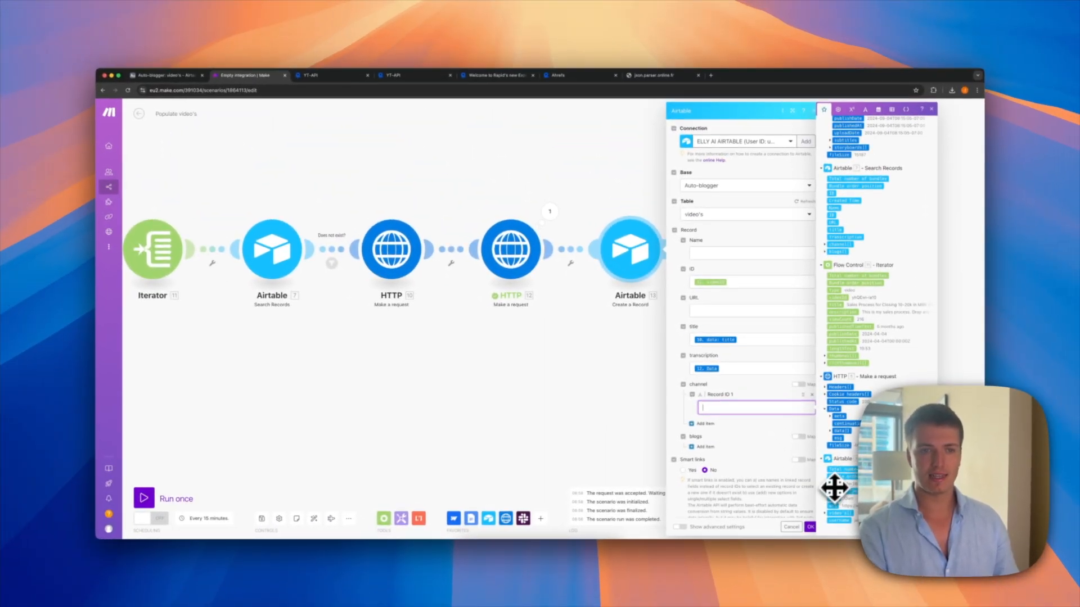
left_click(833, 486)
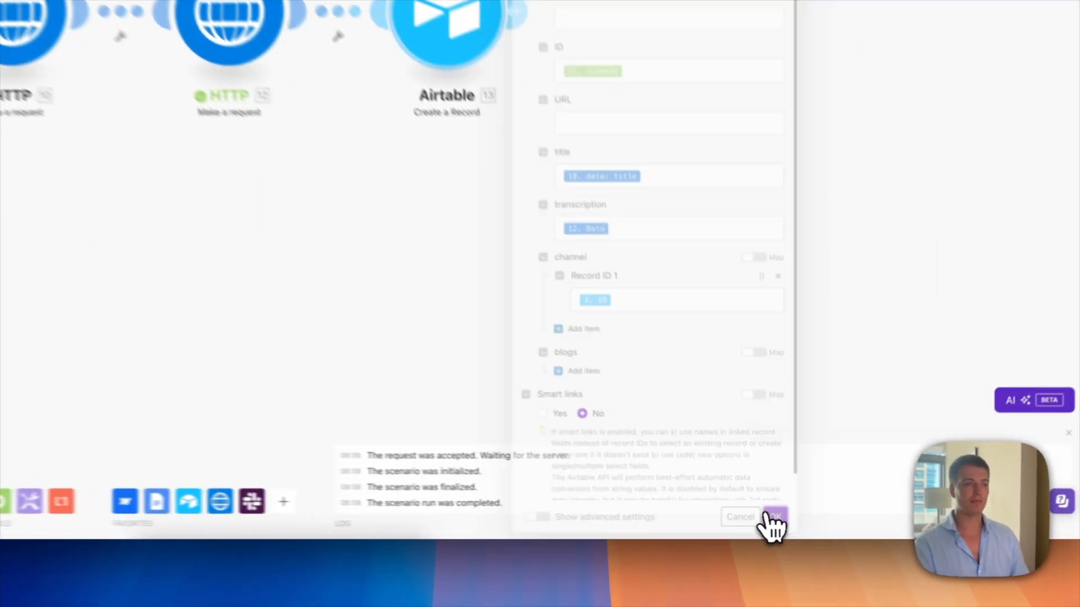
left_click(809, 527)
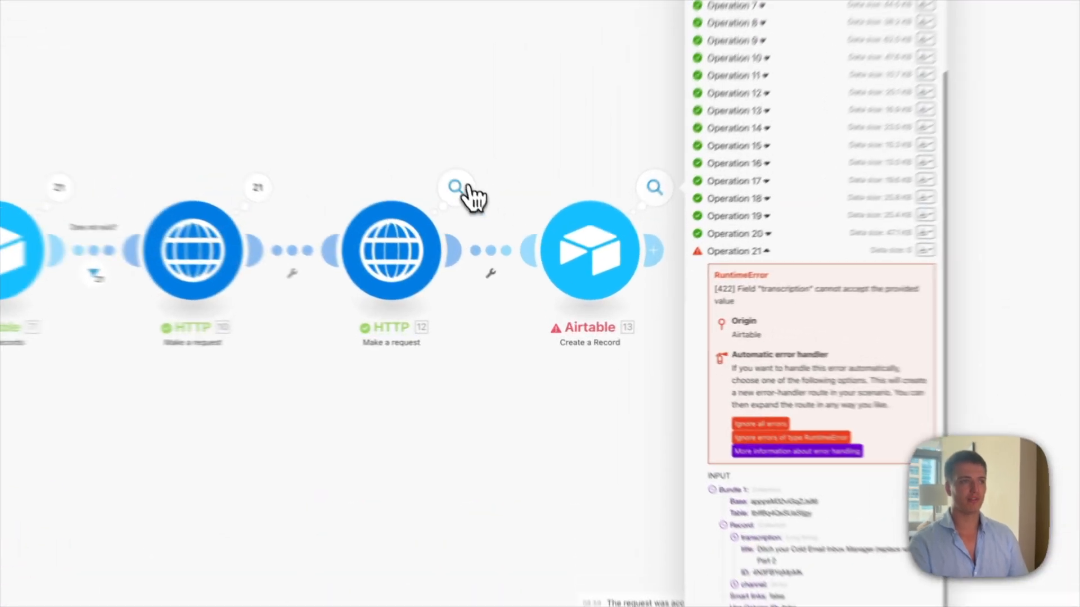
Step: Review Operation 21's error and attach an Ignore all errors handler to Create a Record
left_click(497, 246)
left_click(564, 349)
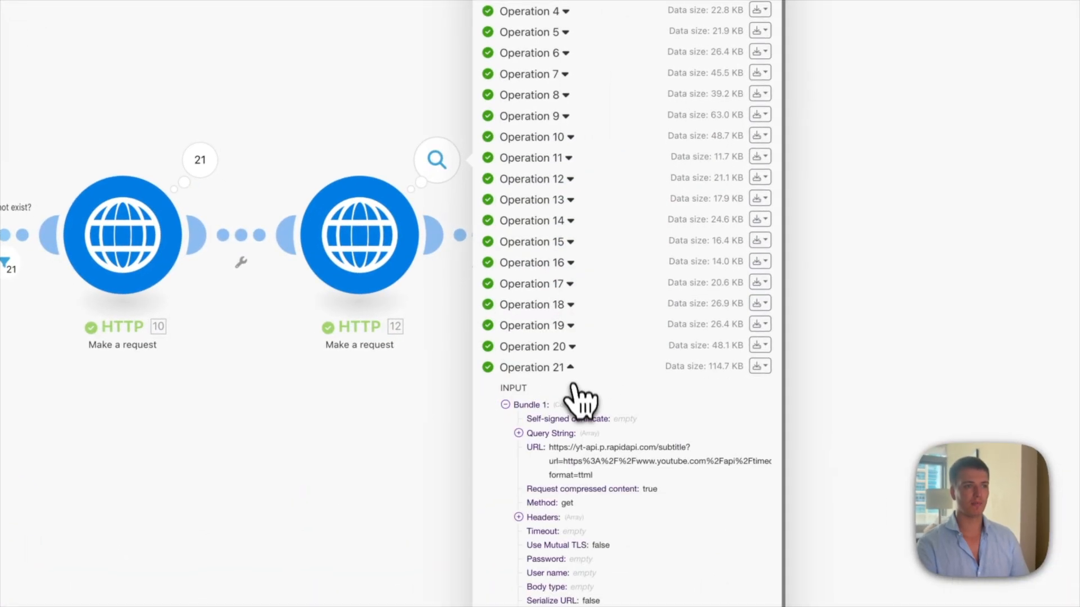
scroll(573, 393, "down", 3)
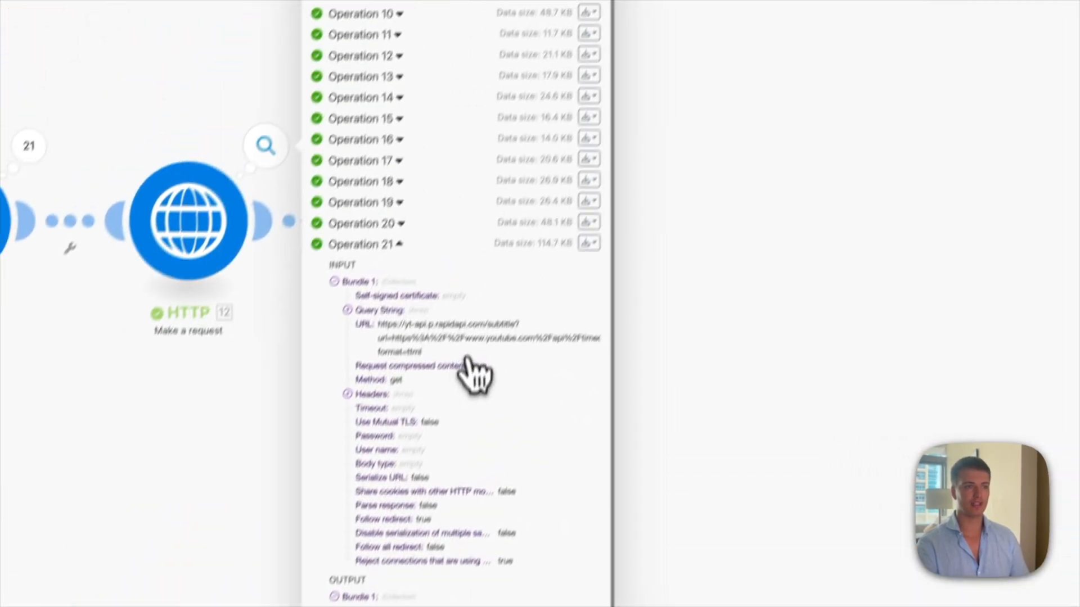
left_click(726, 433)
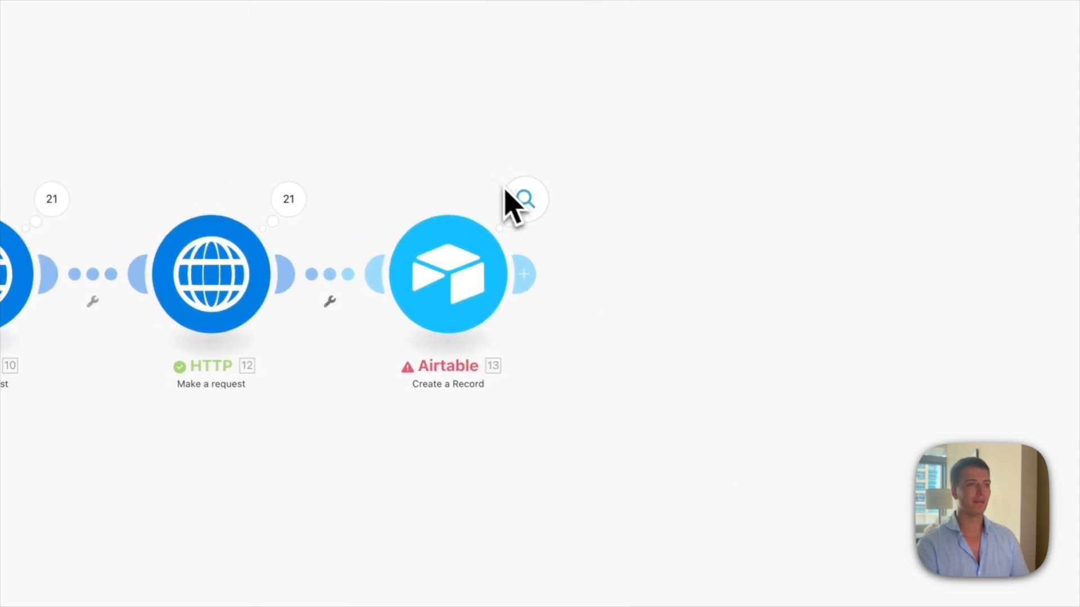
left_click(529, 202)
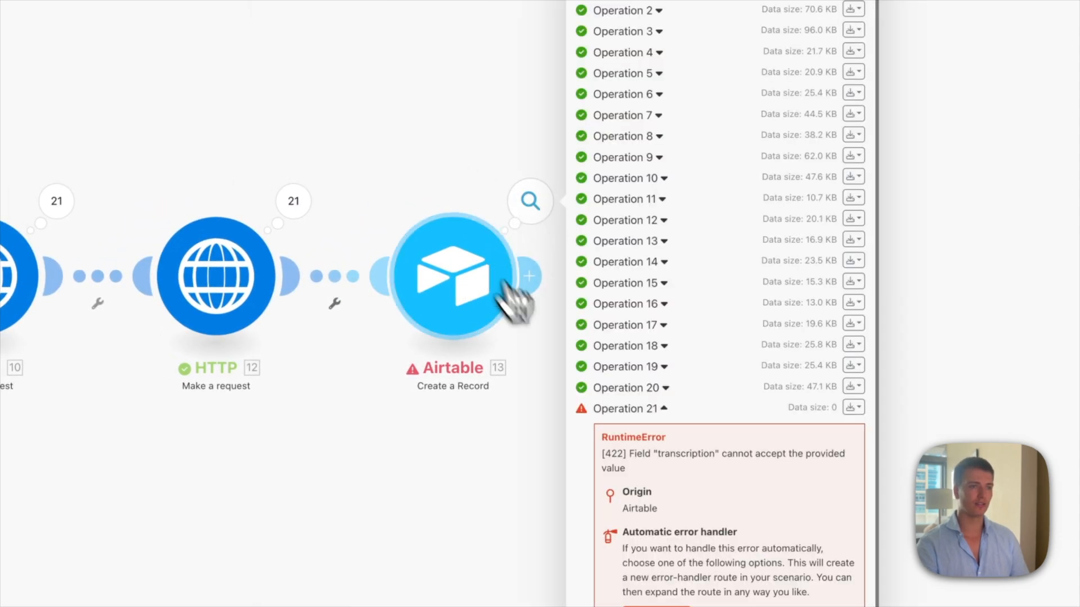
left_click(585, 470)
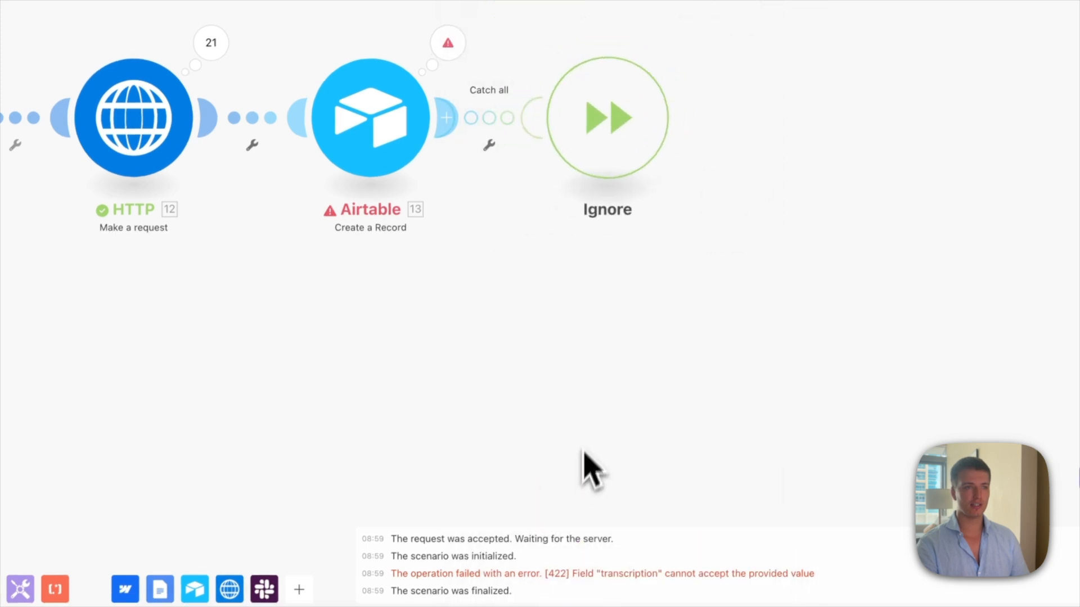
left_click_drag(604, 127, 677, 261)
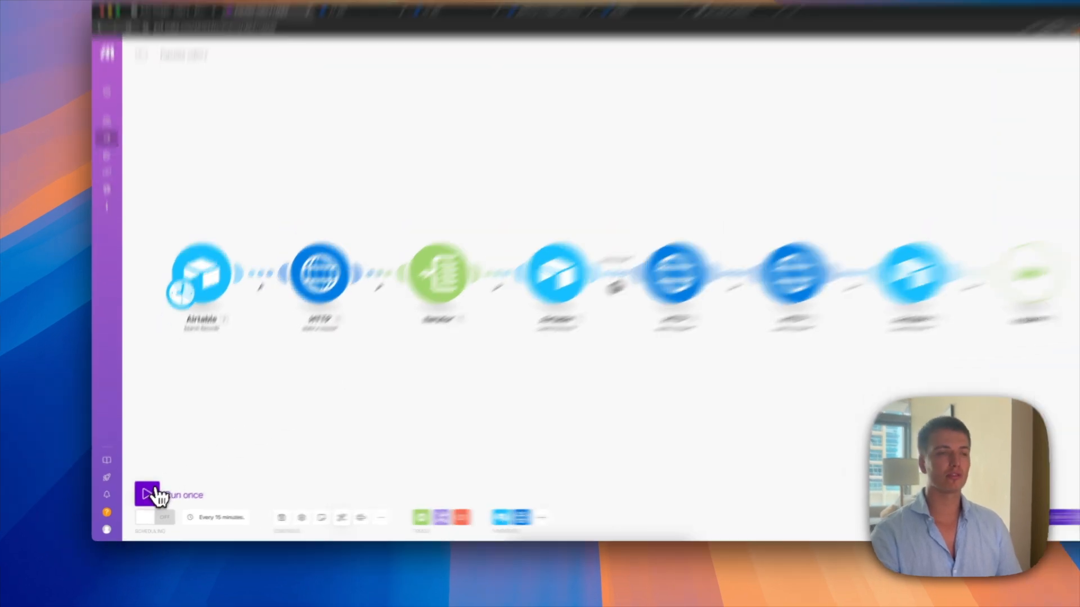
Step: Run the scenario once and check which bundles pass the filter into Create a Record
left_click(148, 498)
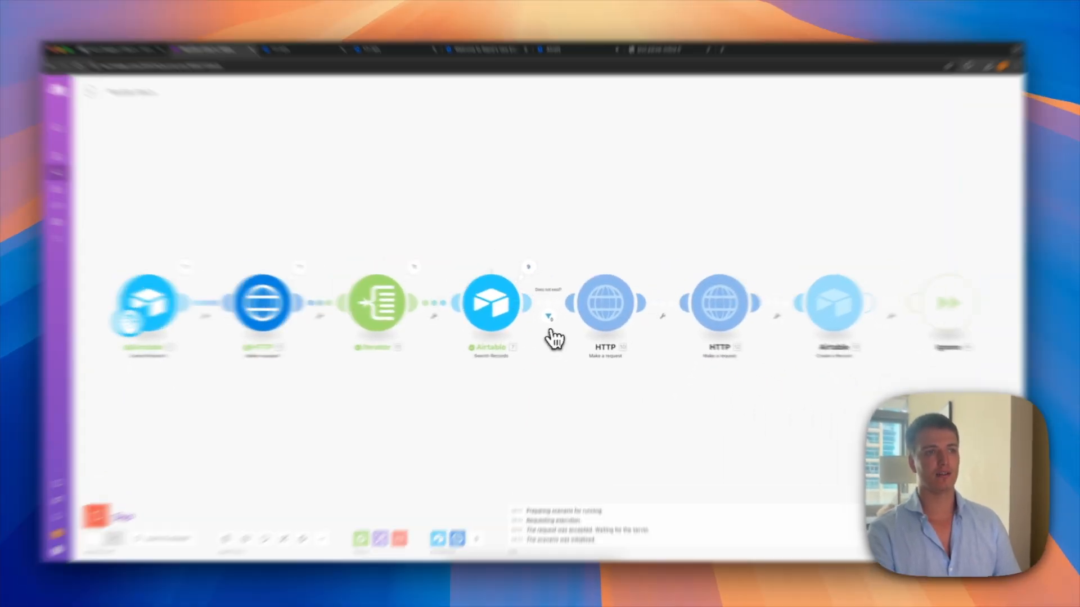
left_click(550, 326)
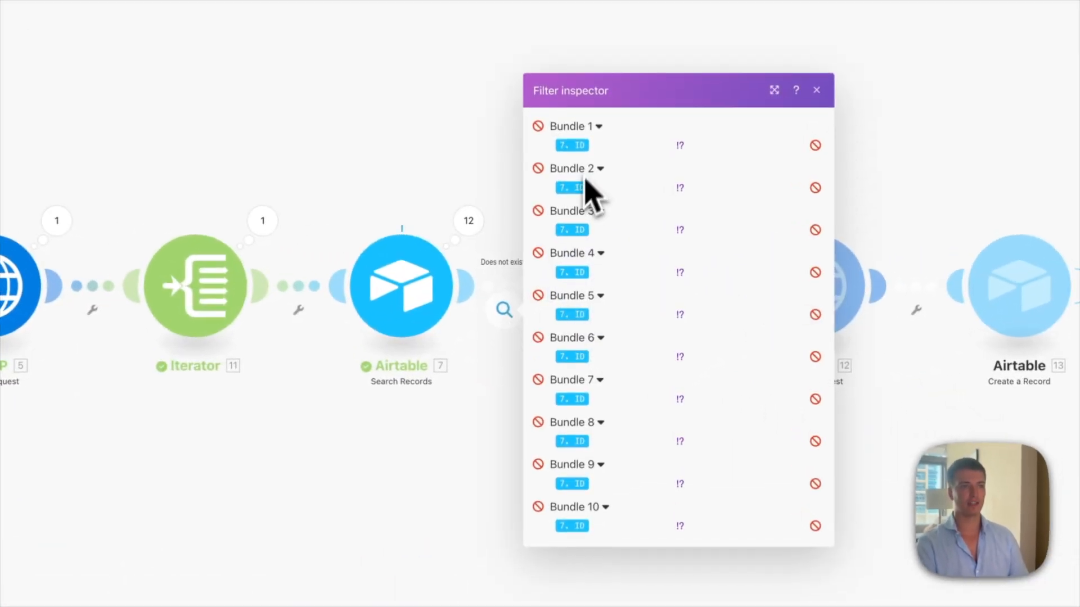
left_click(486, 443)
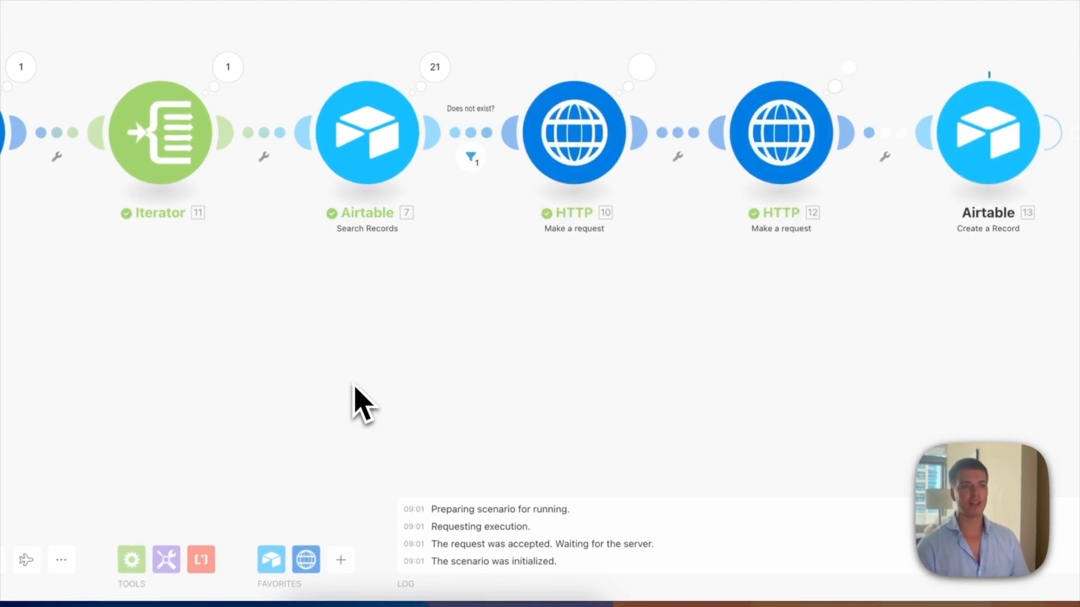
left_click_drag(684, 356, 333, 321)
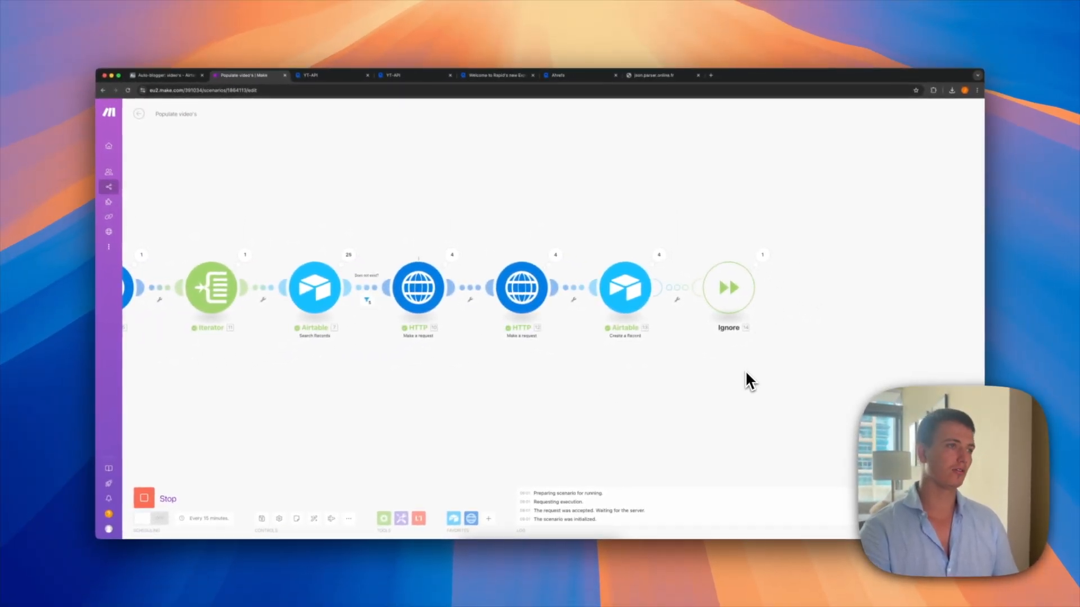
Step: Review the imported video IDs, titles, transcriptions and linked channel in Airtable's video's table
left_click(194, 76)
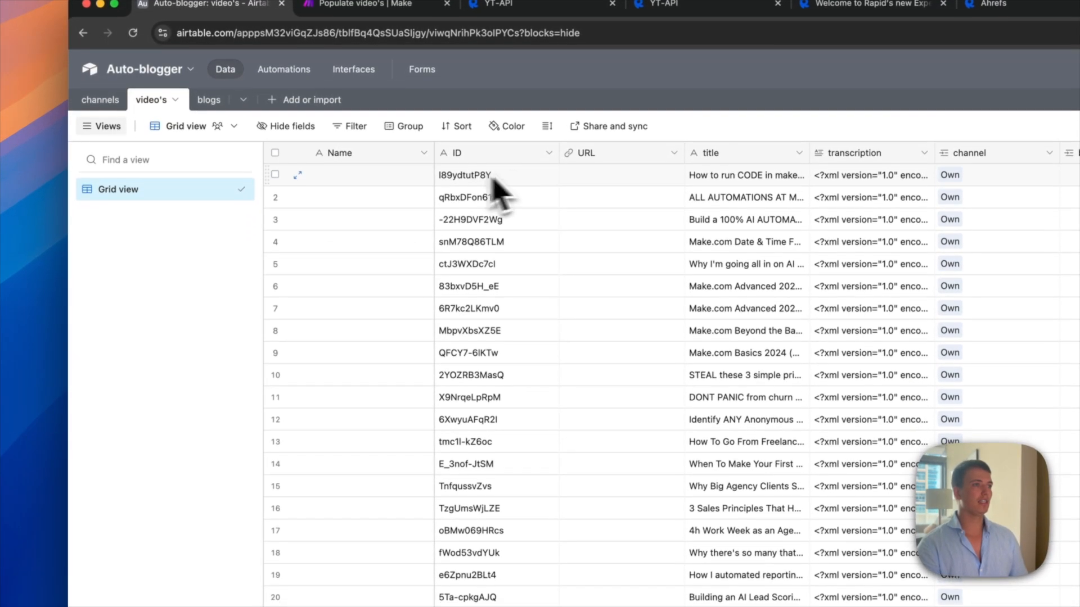
left_click_drag(494, 253, 501, 458)
left_click_drag(504, 416, 504, 445)
left_click_drag(721, 169, 534, 546)
left_click_drag(548, 133, 553, 578)
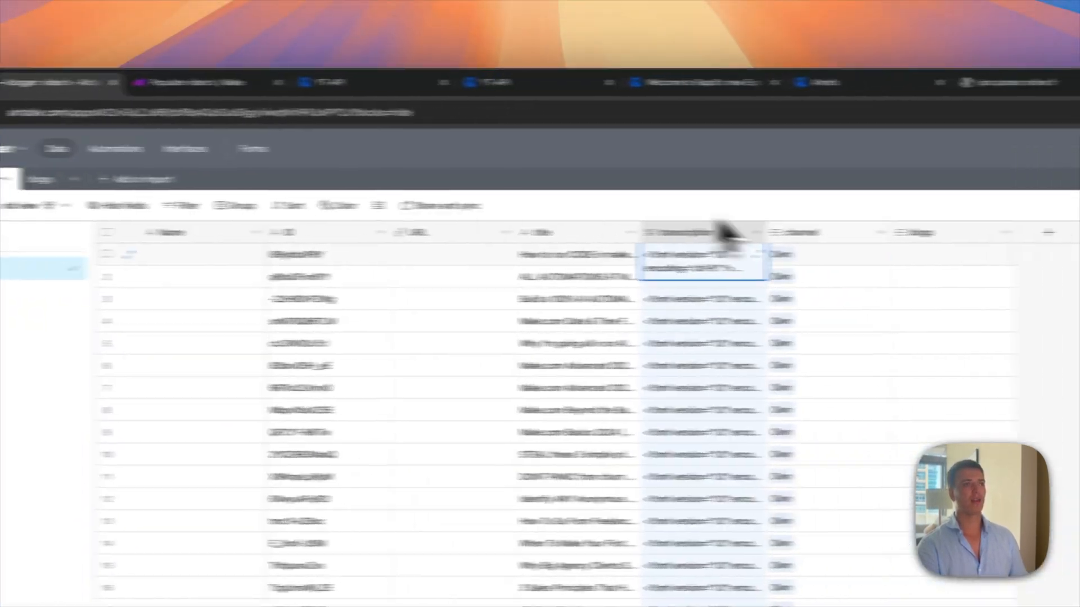
left_click(550, 94)
Step: Rename the channel record 'Own' to the creator's channel name in the channels table
left_click(59, 186)
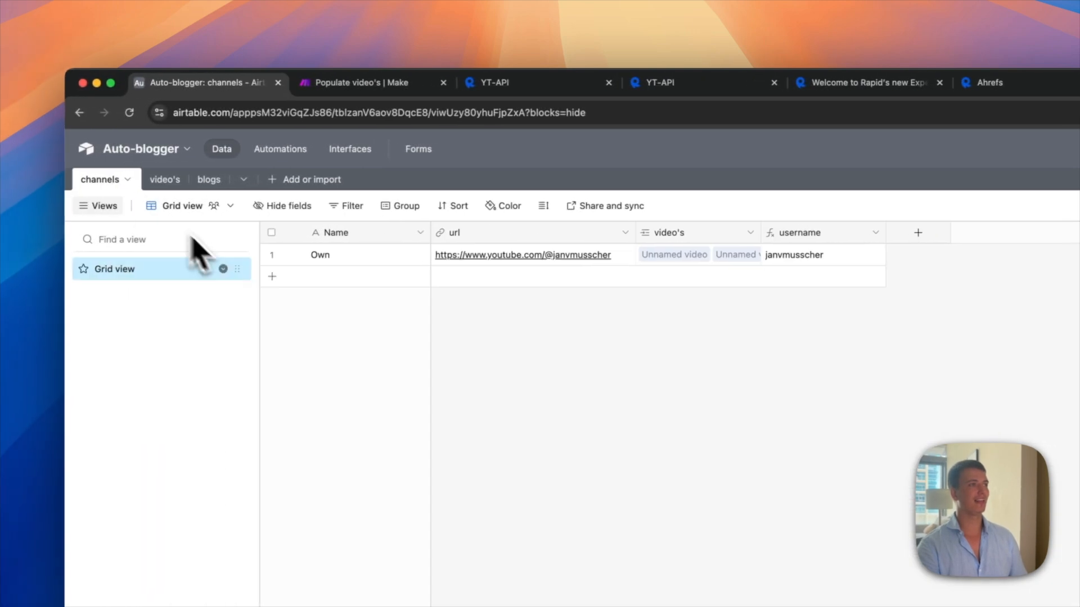
double_click(340, 259)
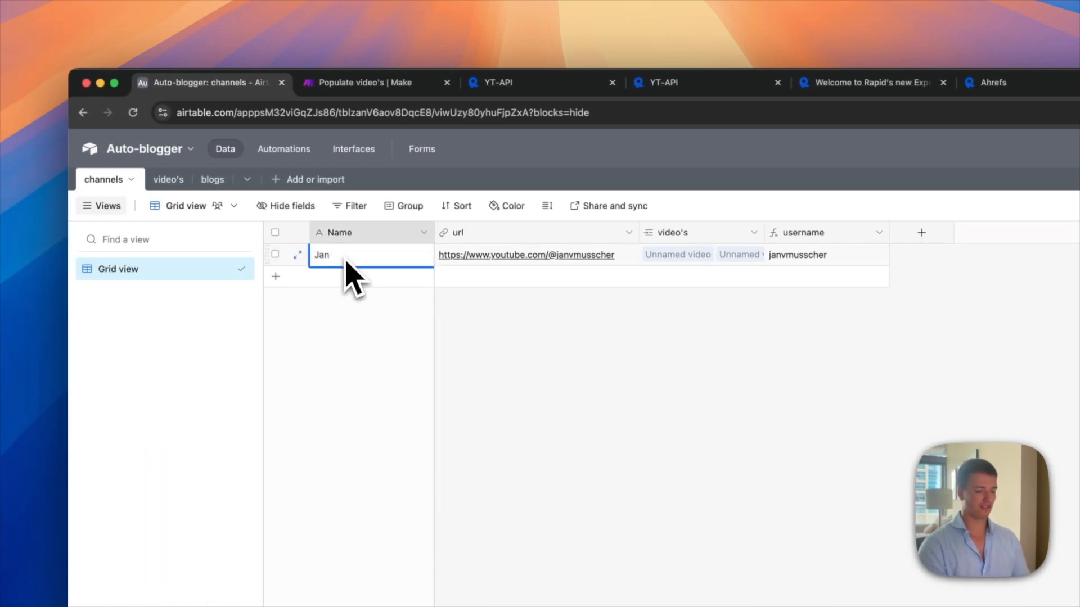
type("Jan's chan")
type("nel")
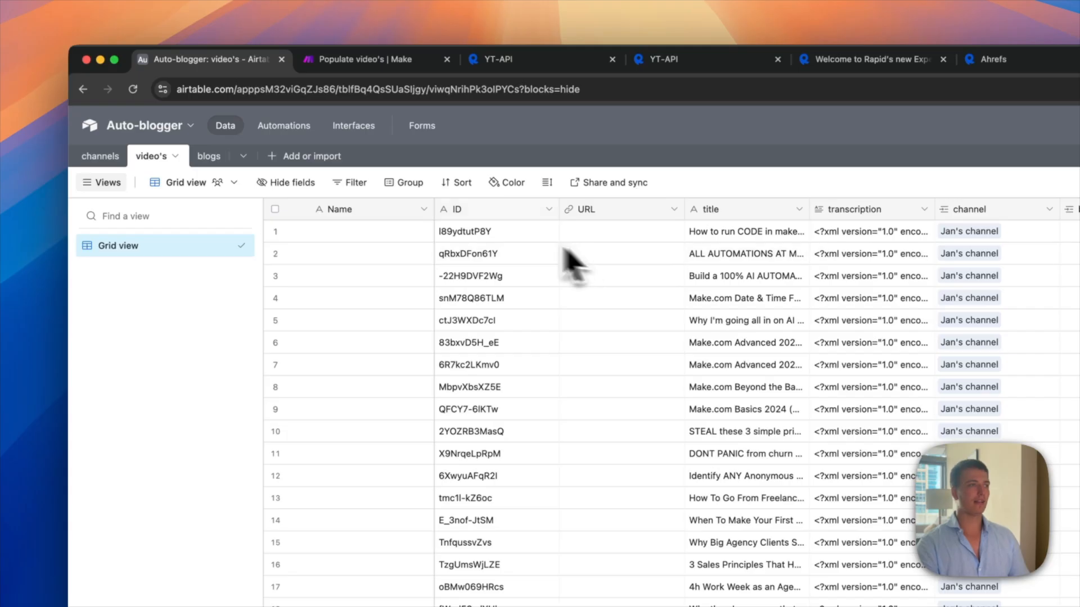
Step: Convert the video's Name field to a Formula joining channel, a hyphen and title, confirming despite dependencies
left_click(422, 210)
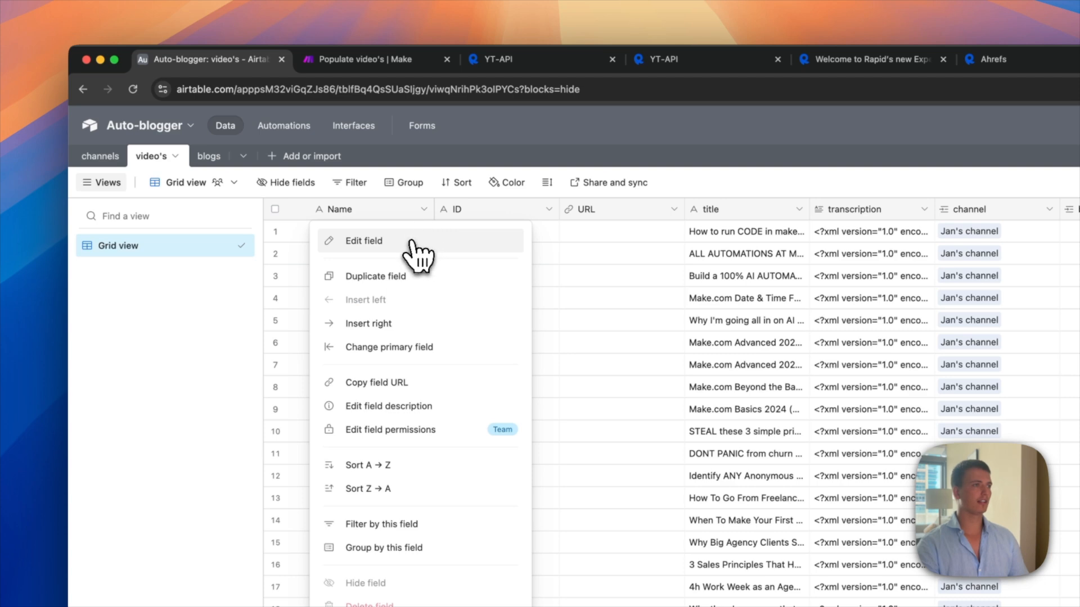
left_click(414, 242)
left_click(394, 317)
type("fp")
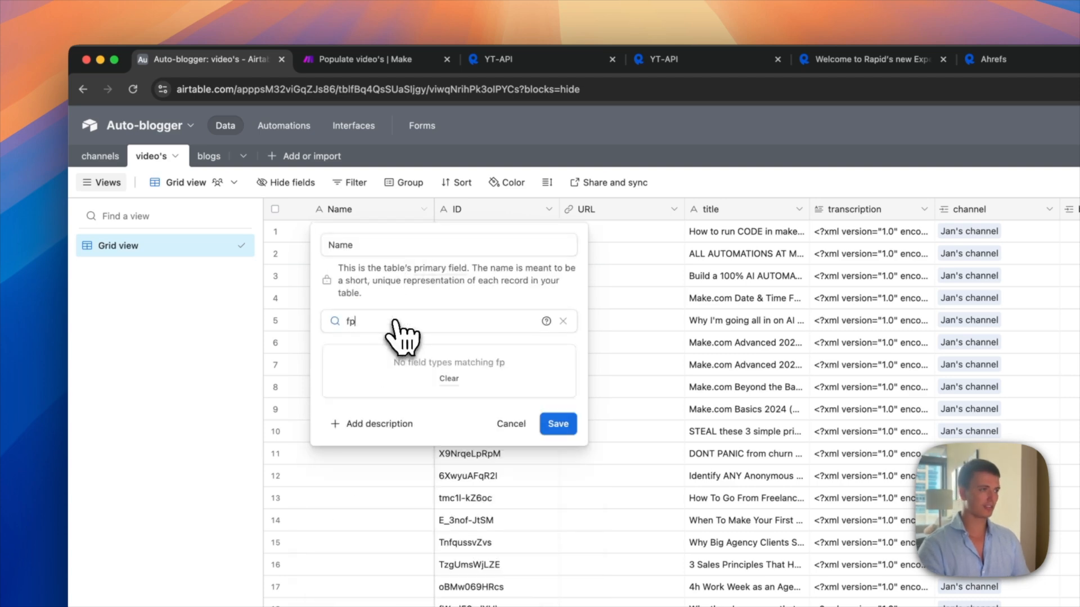
key("BackSpace")
type("o")
key("Return")
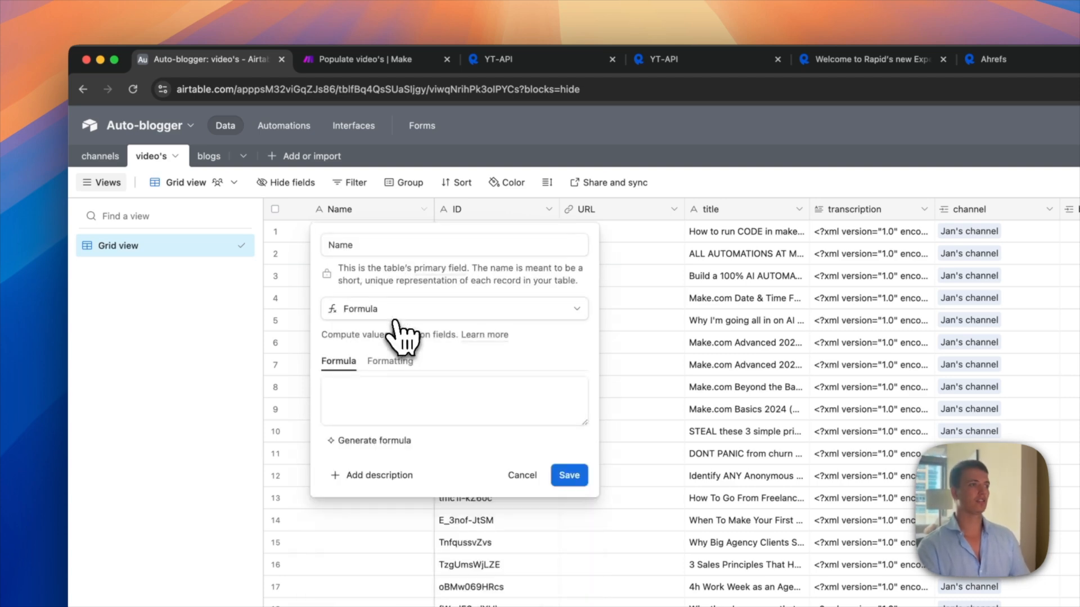
left_click(404, 412)
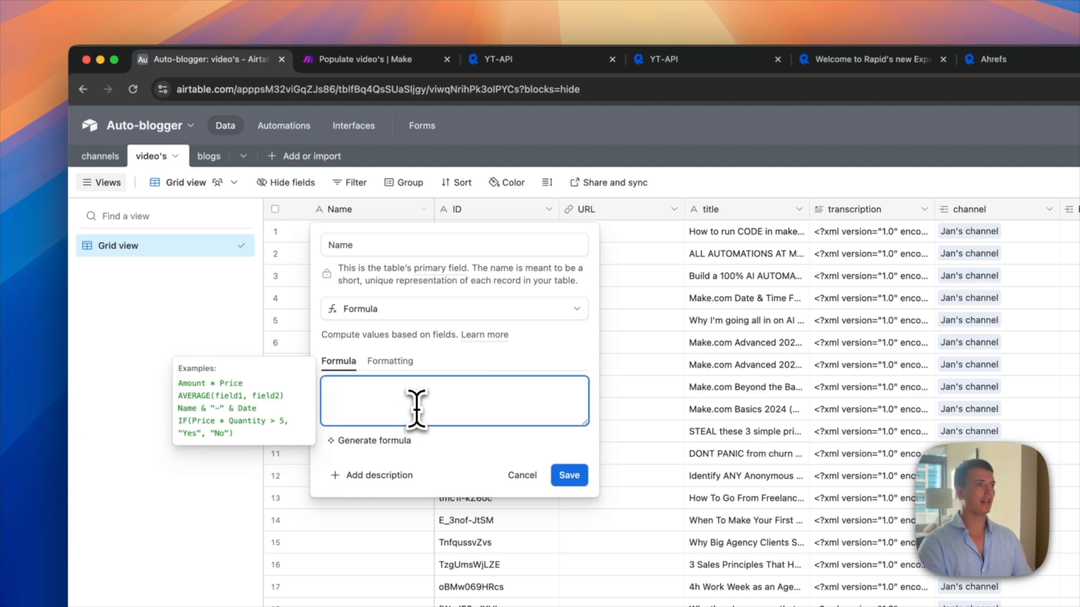
type("channel")
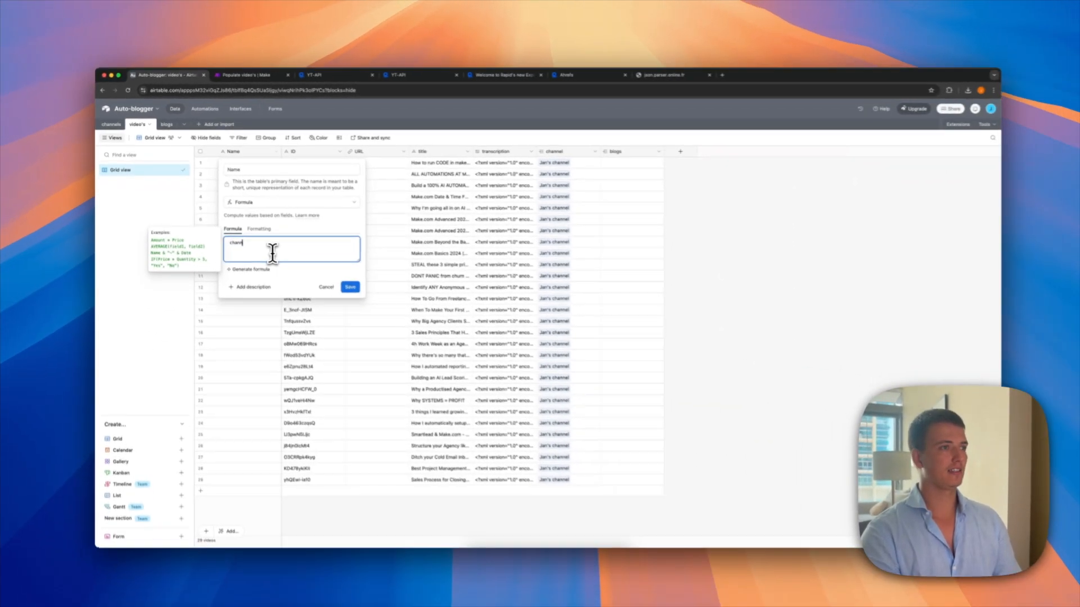
type(" & \" \"&title")
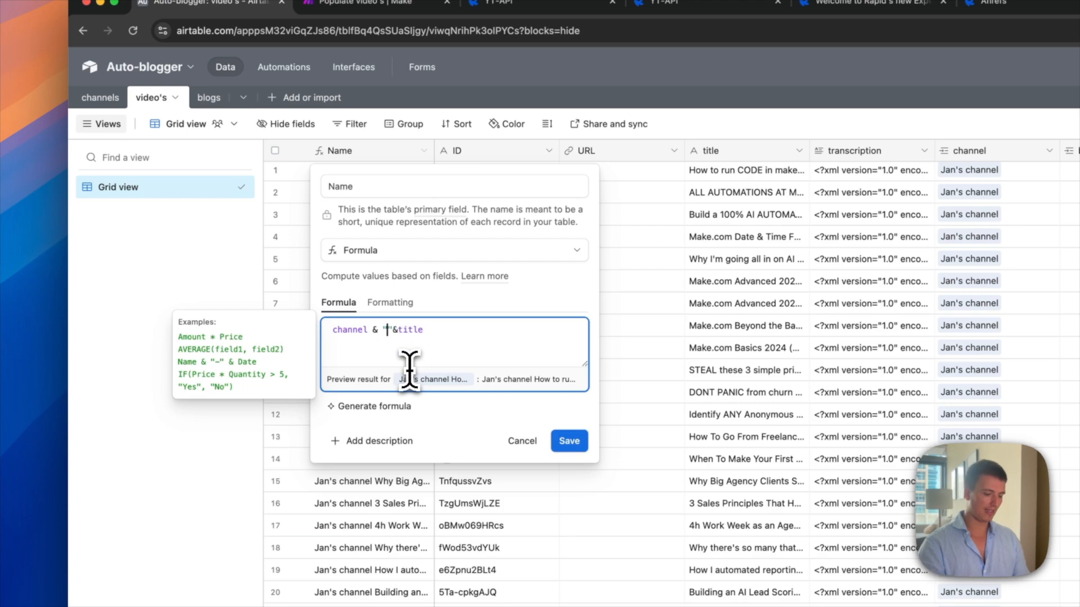
left_click(576, 449)
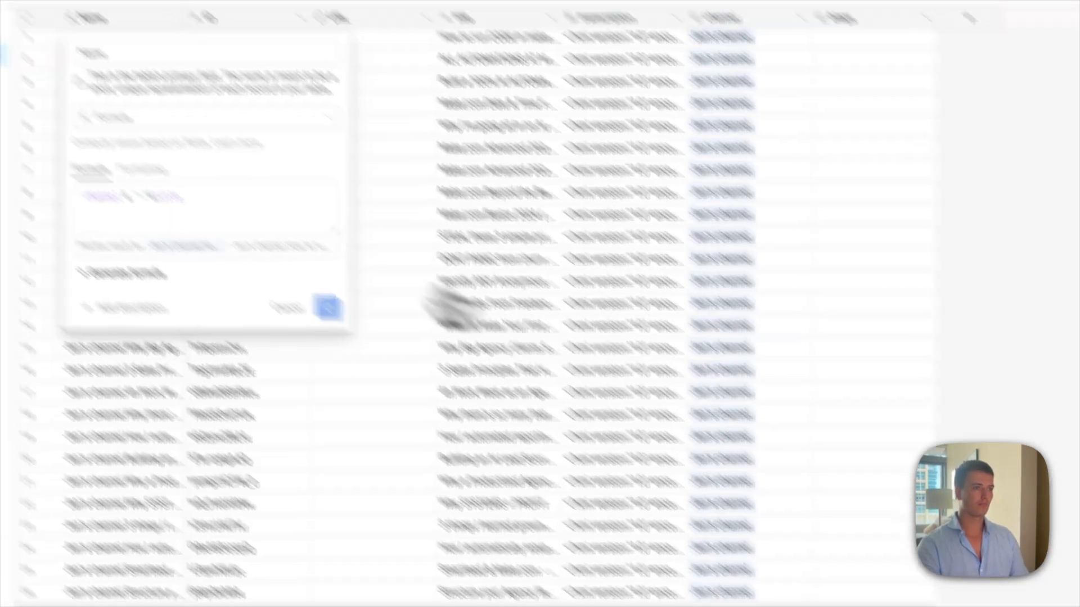
left_click(151, 38)
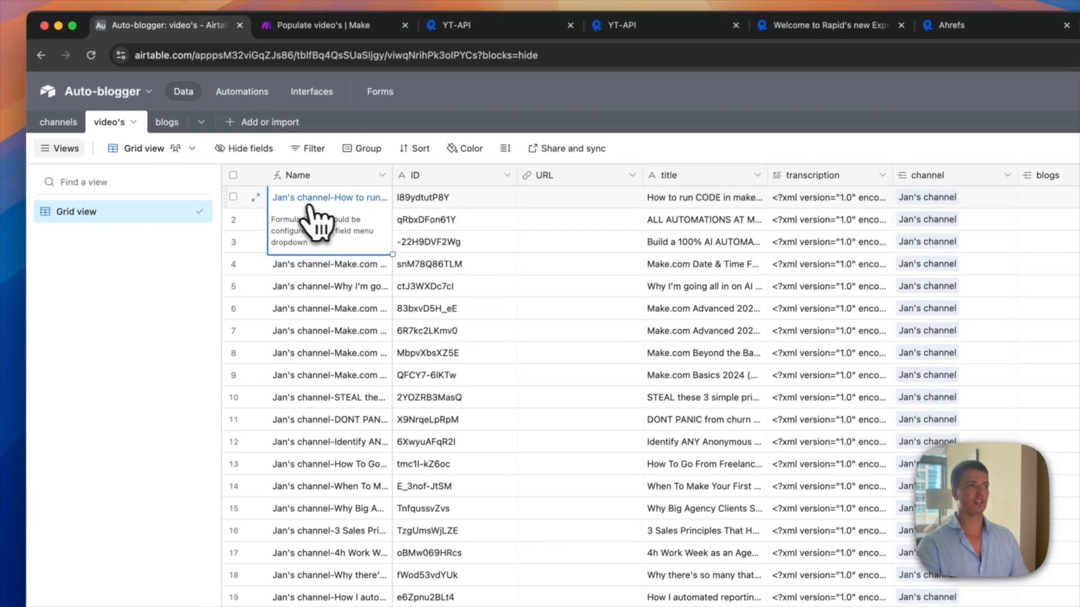
left_click(603, 326)
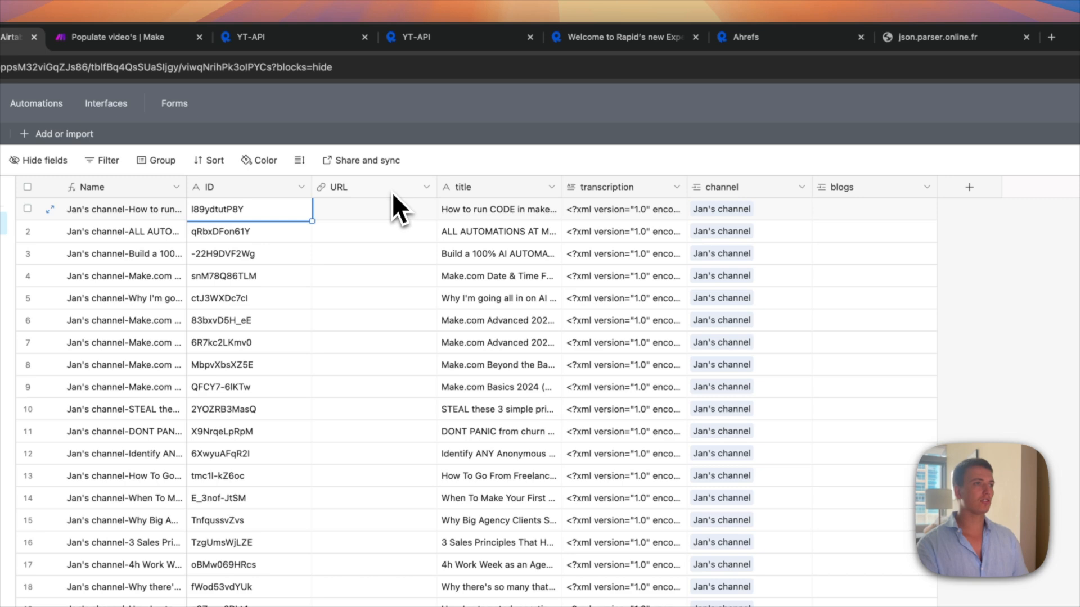
left_click(425, 188)
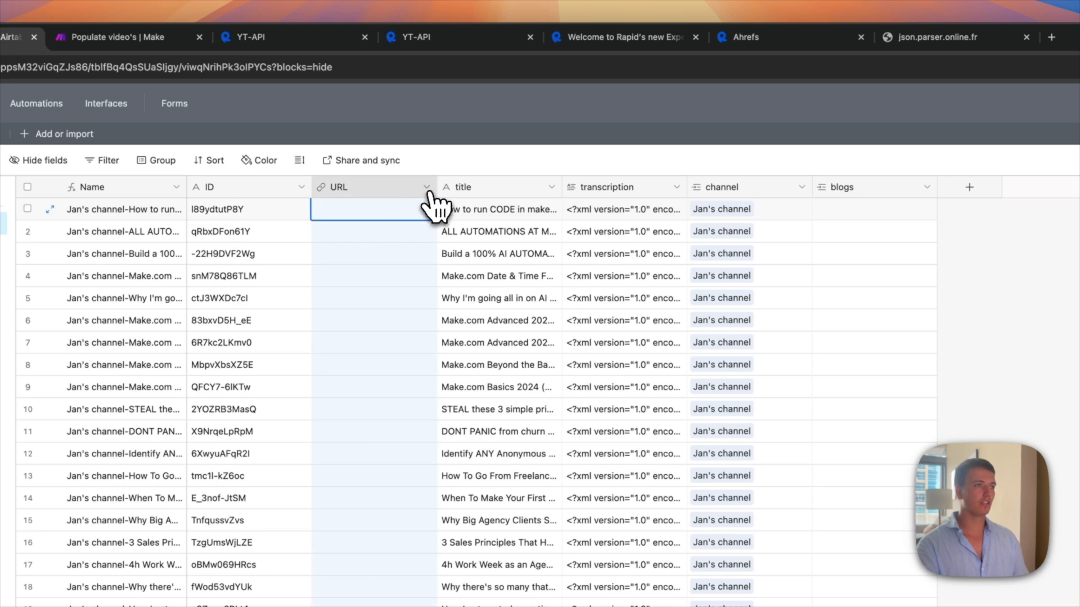
left_click(419, 225)
left_click(419, 256)
type("fprm")
key("BackSpace")
key("BackSpace")
key("BackSpace")
key("Return")
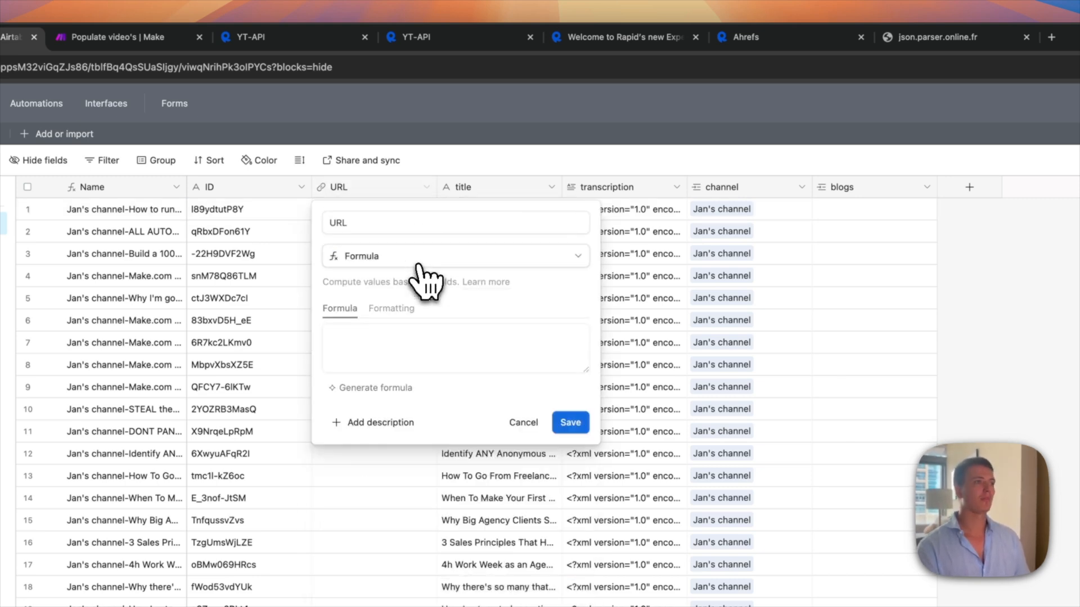
left_click(407, 353)
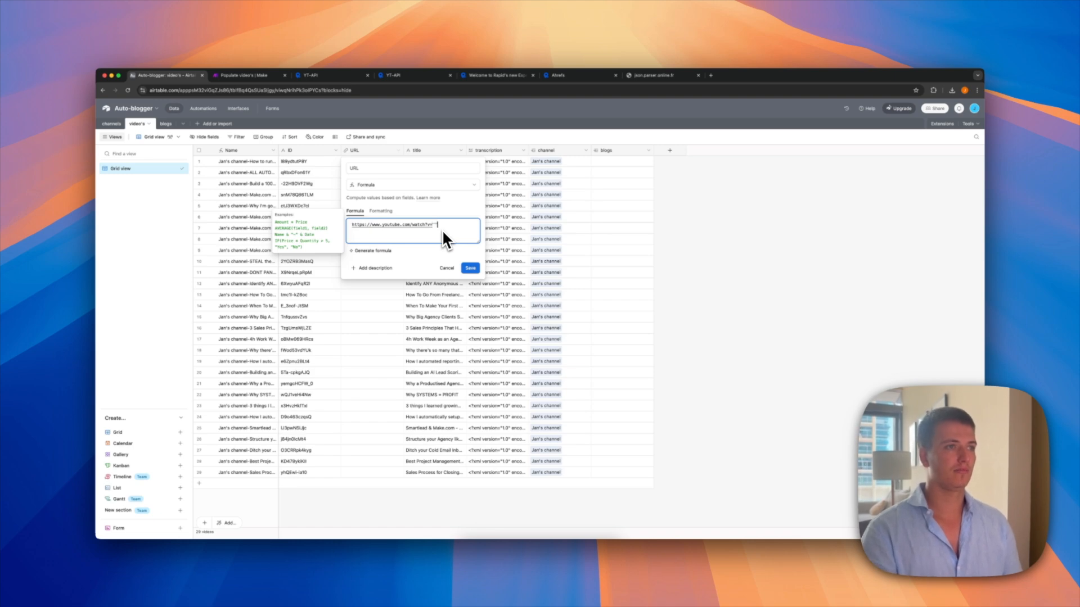
type("\"")
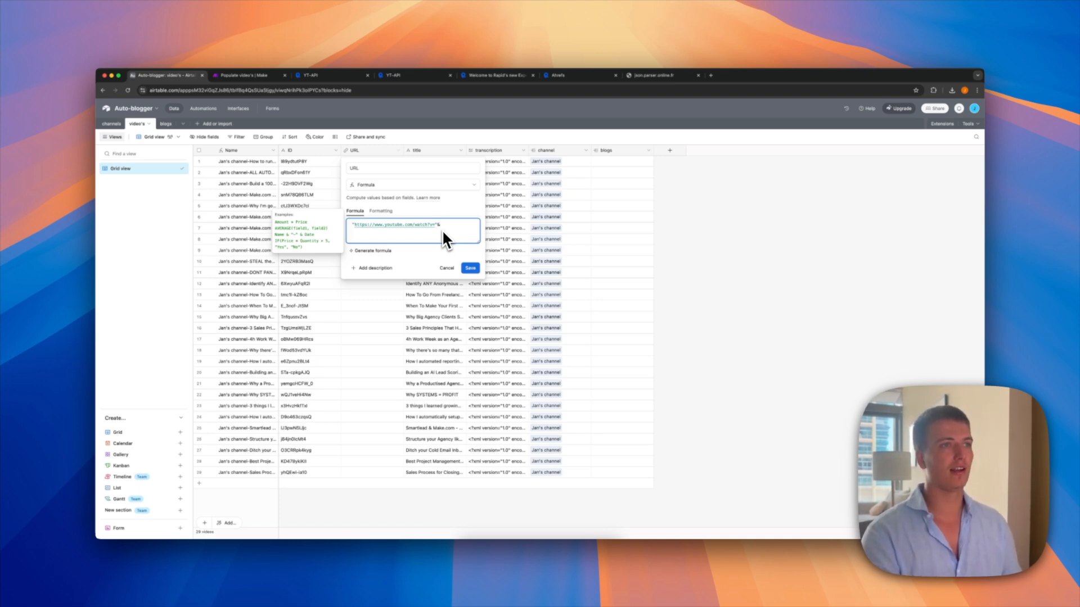
type("&ID")
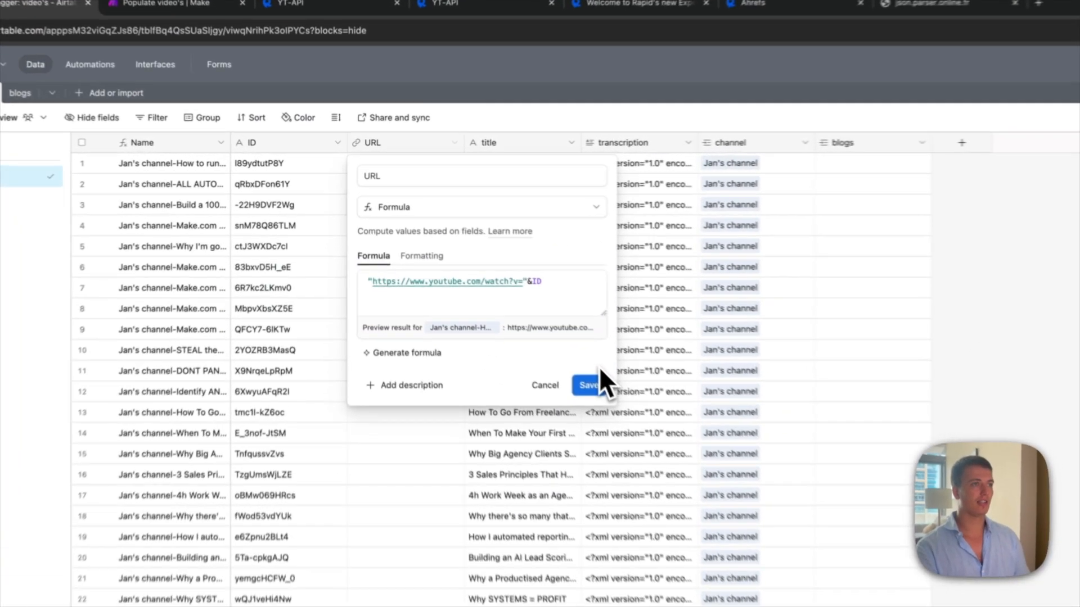
left_click(470, 268)
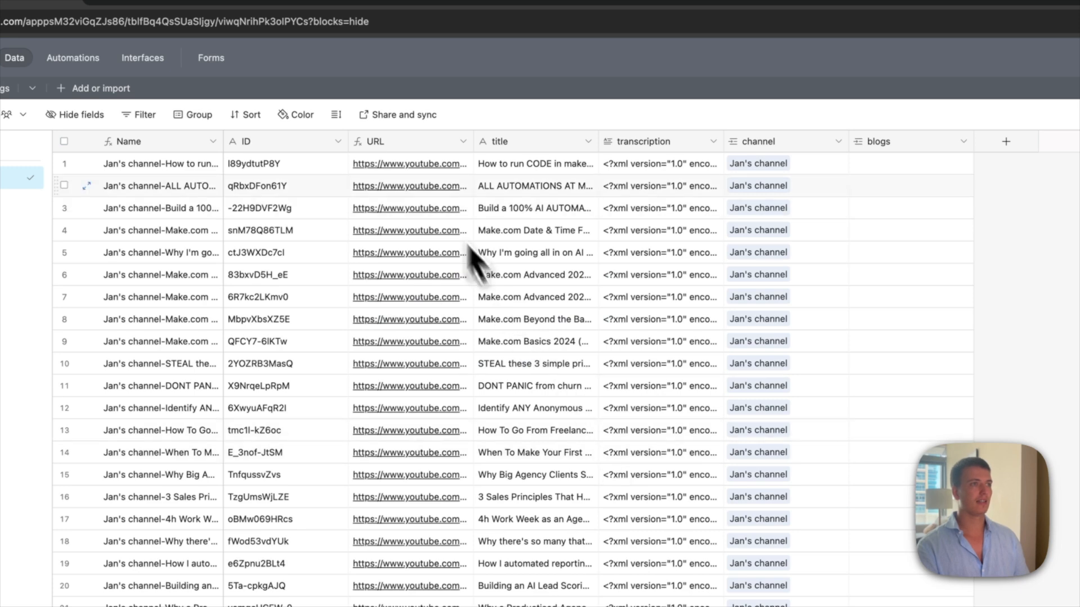
Step: Open the first video's generated YouTube link to test it, then return to Airtable
left_click(426, 167)
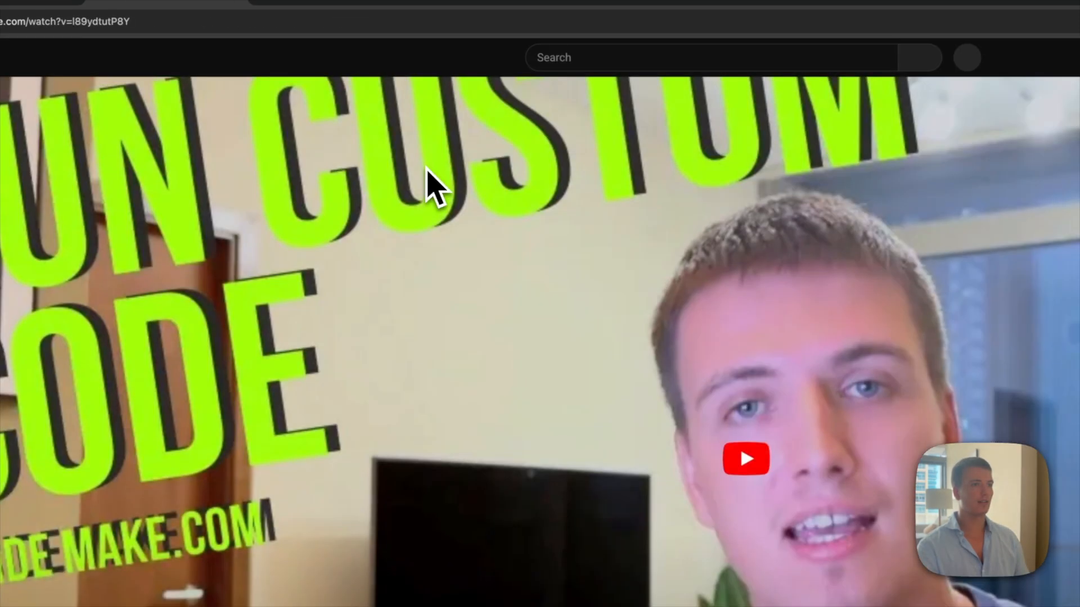
key("super+w")
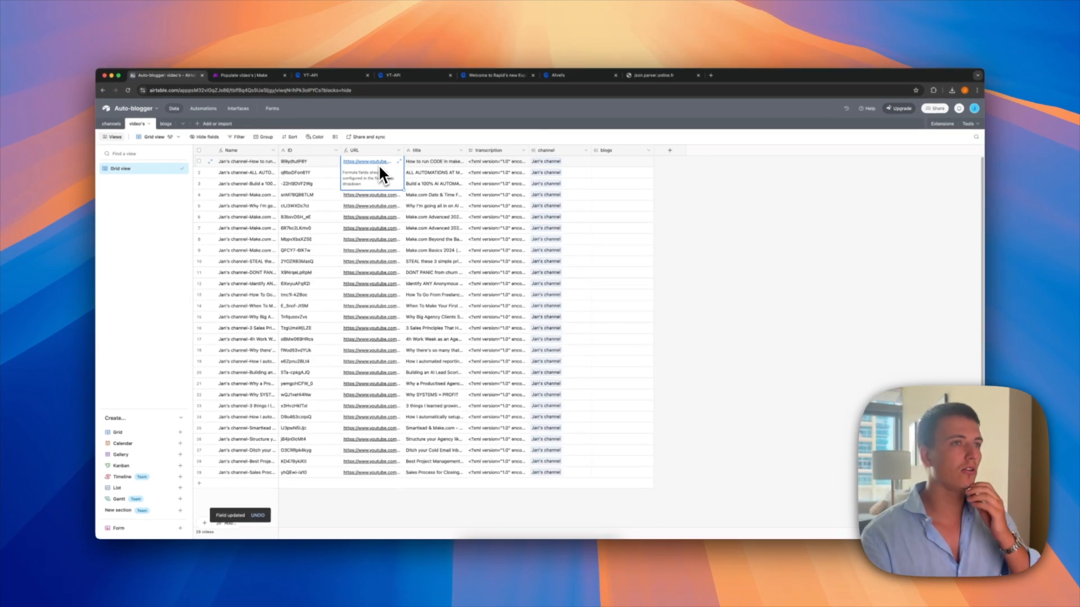
left_click(439, 163)
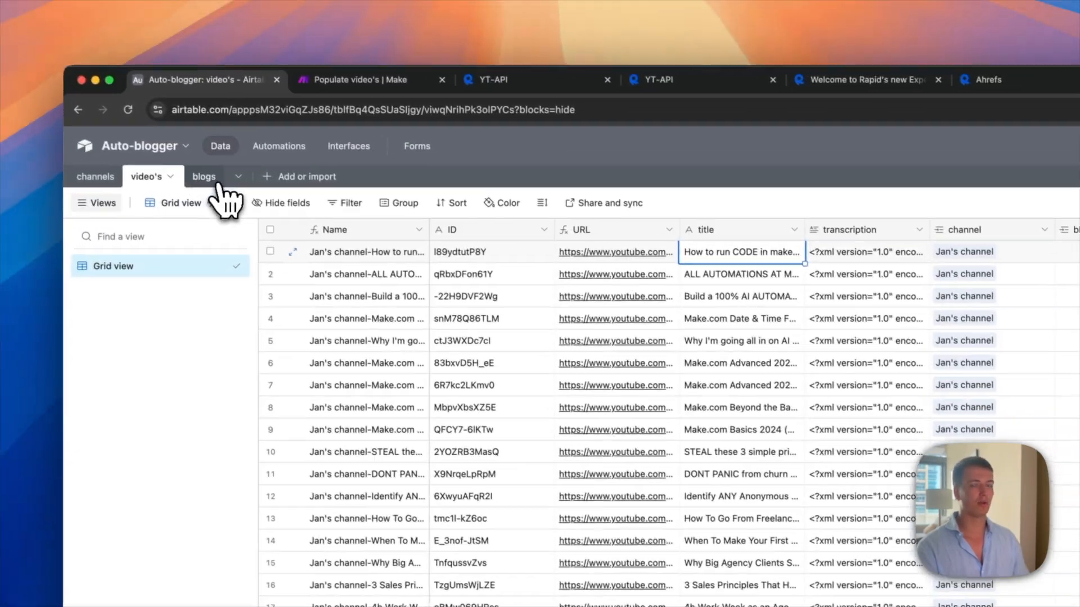
left_click(86, 106)
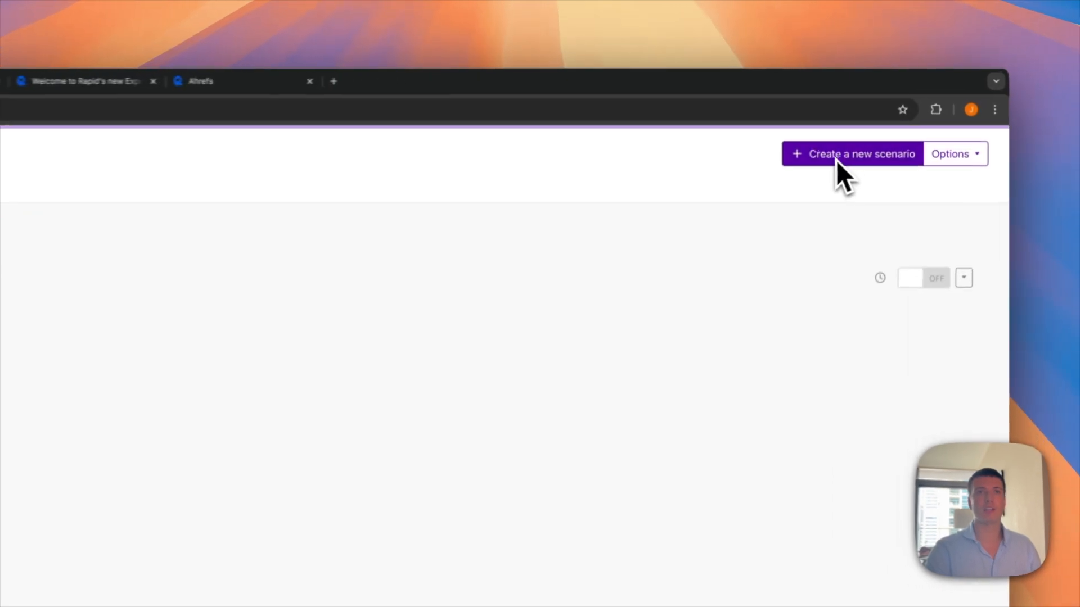
Step: Start a new scenario with Airtable Search Records on the video's table, checking its view and formula options
left_click(877, 121)
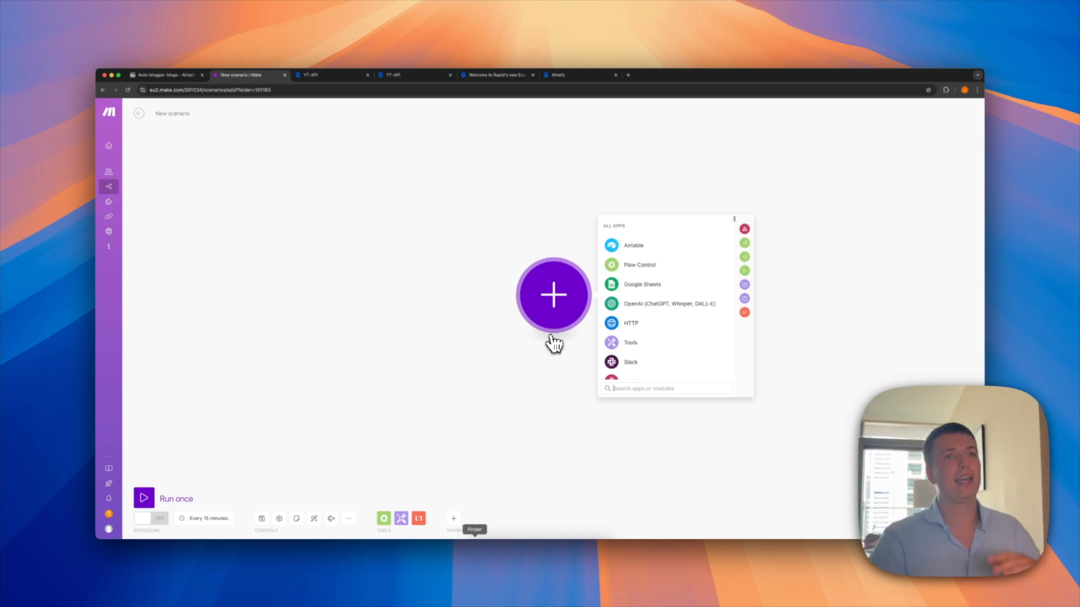
left_click(633, 245)
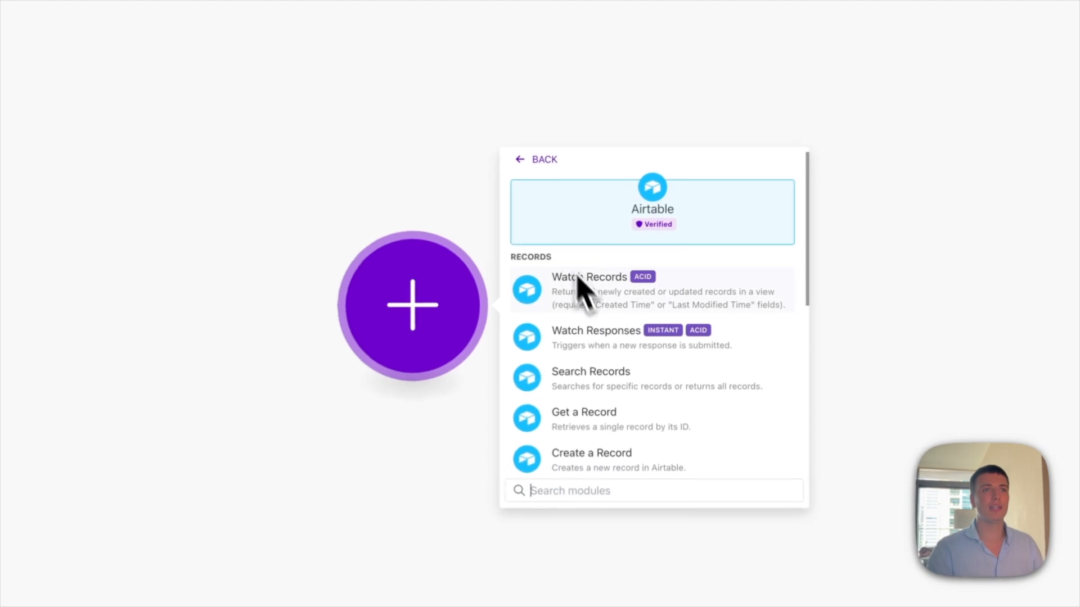
left_click(585, 395)
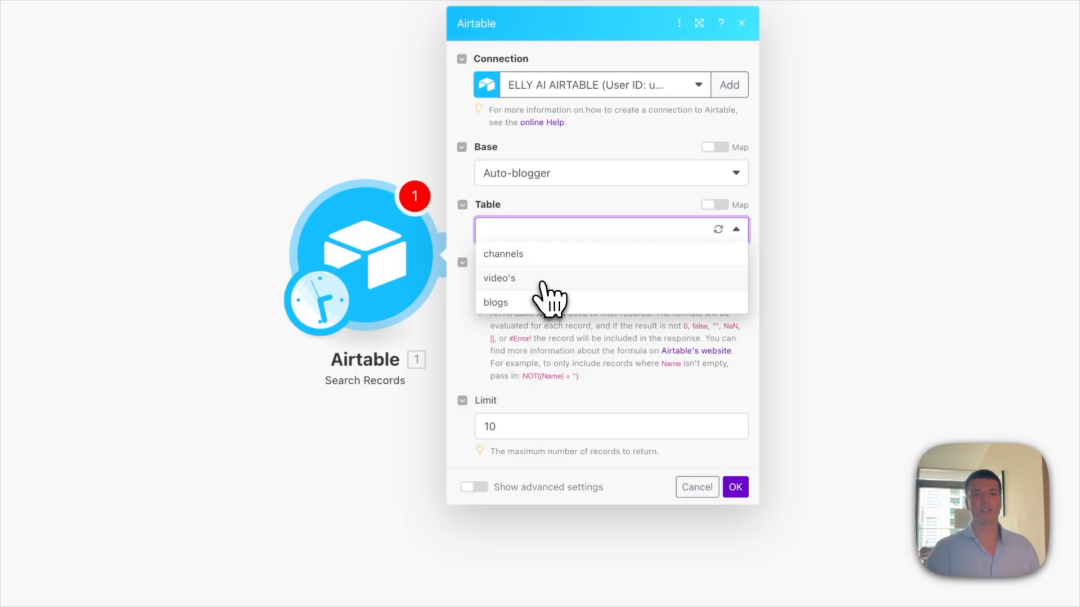
left_click(548, 297)
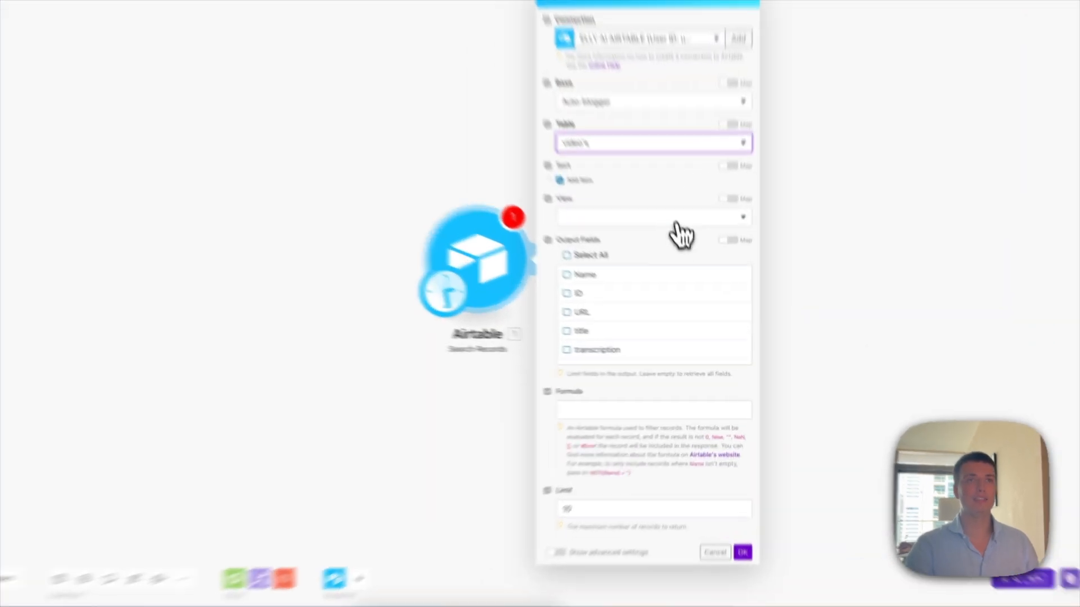
left_click(683, 268)
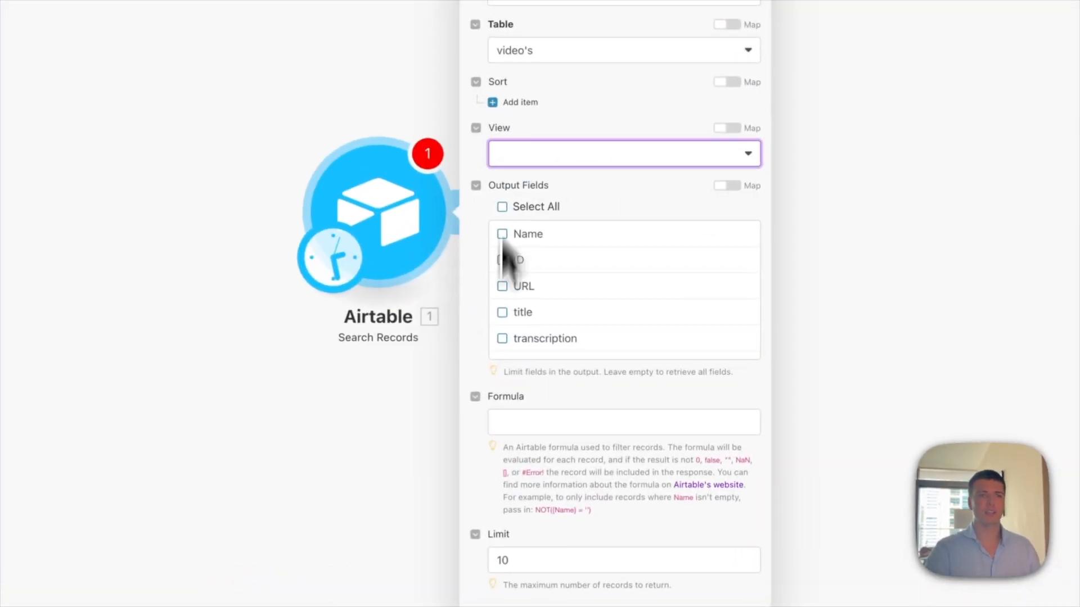
left_click(529, 412)
left_click(626, 367)
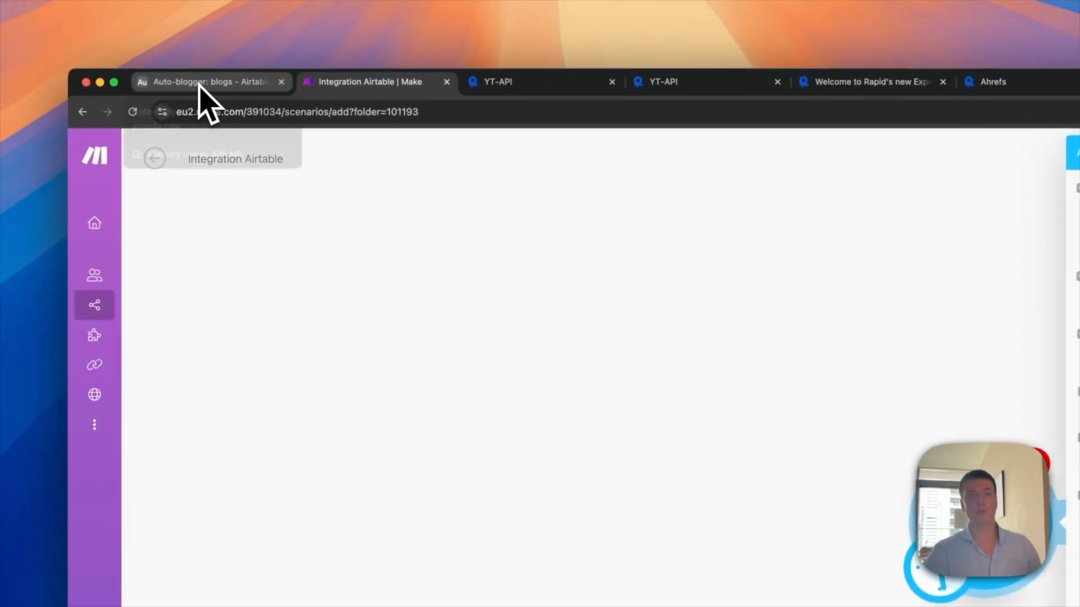
Step: Add a grid view named 'No blog' to Airtable's video's table
left_click(199, 84)
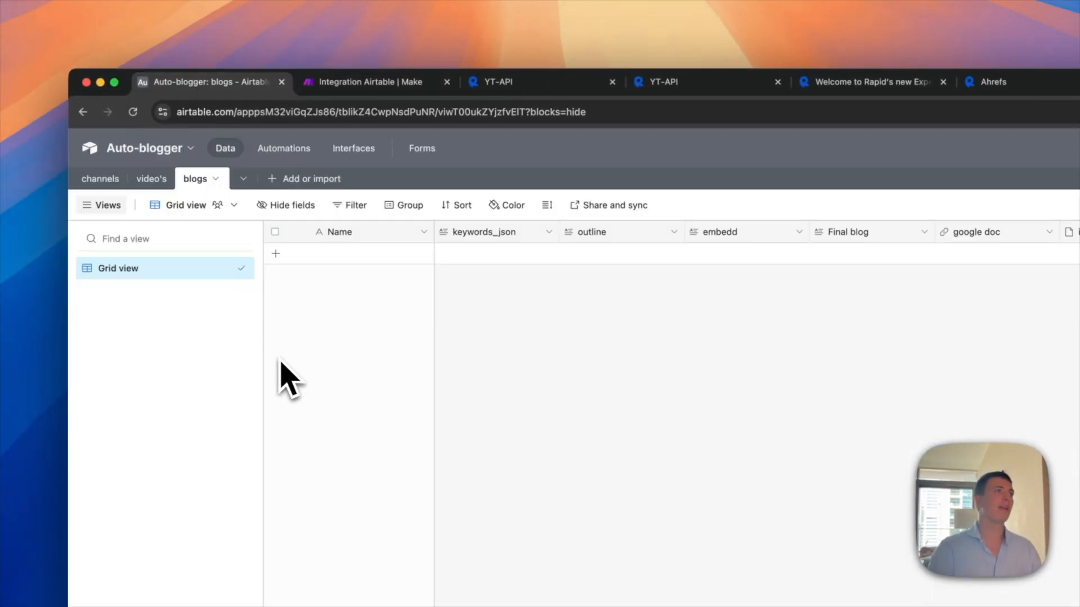
left_click(153, 183)
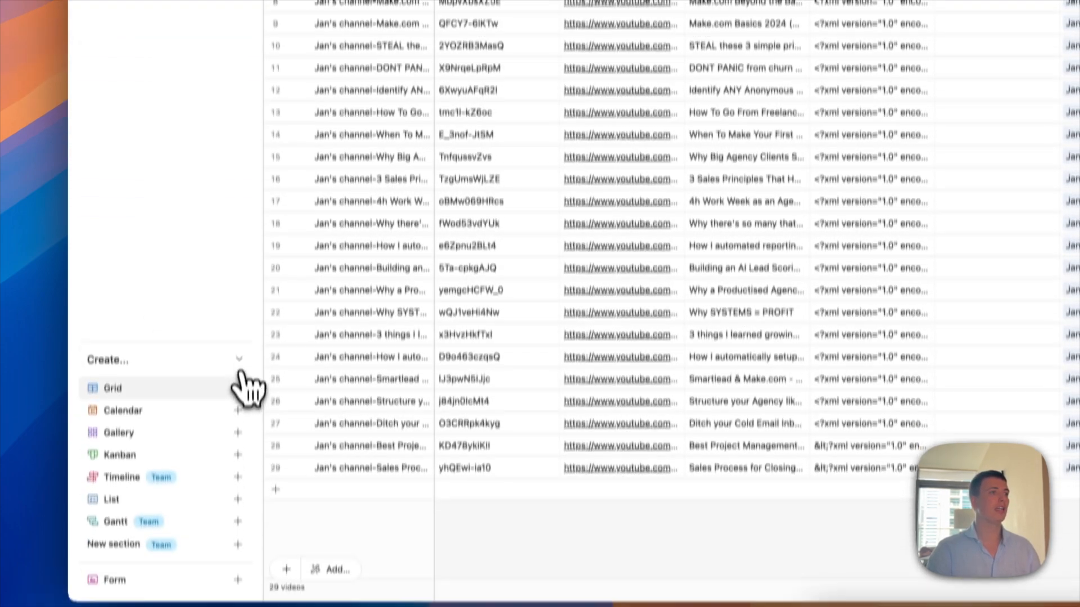
left_click(237, 380)
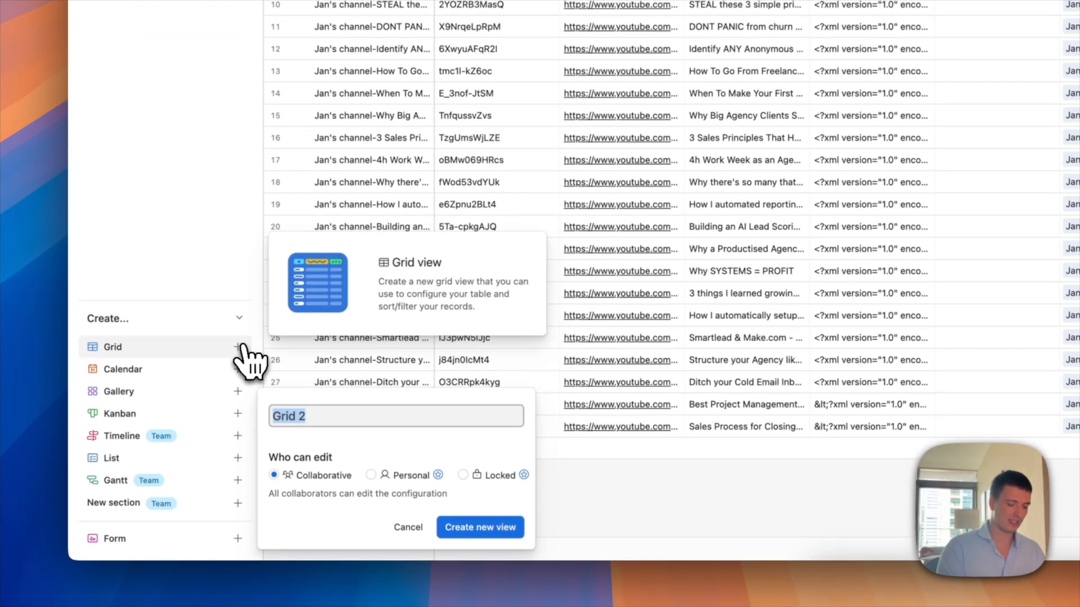
type("No blog")
key("Return")
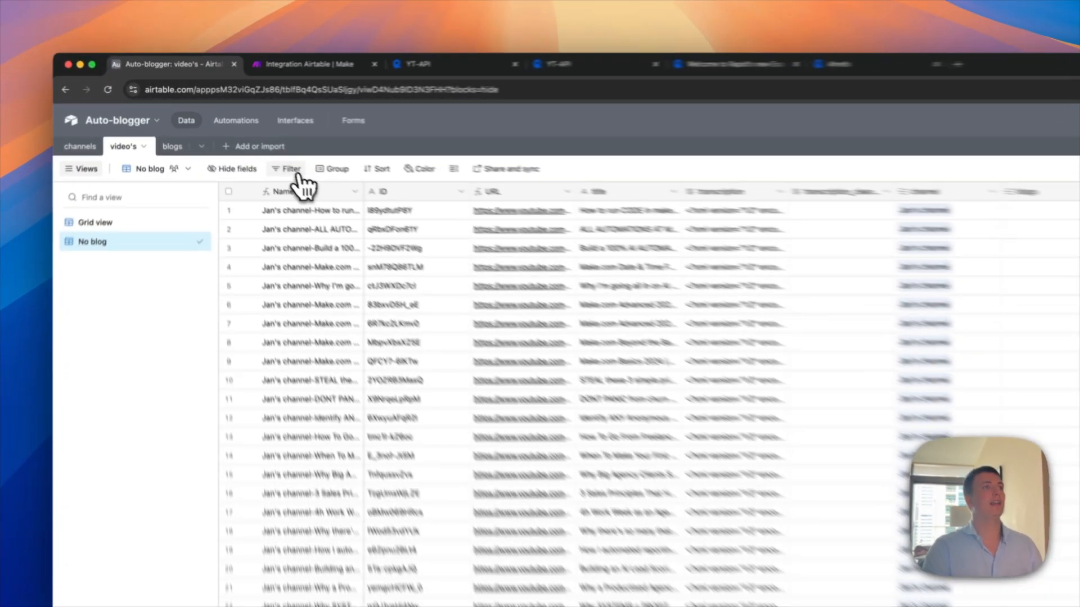
Step: Filter the No blog view to videos whose blogs field is empty
left_click(234, 137)
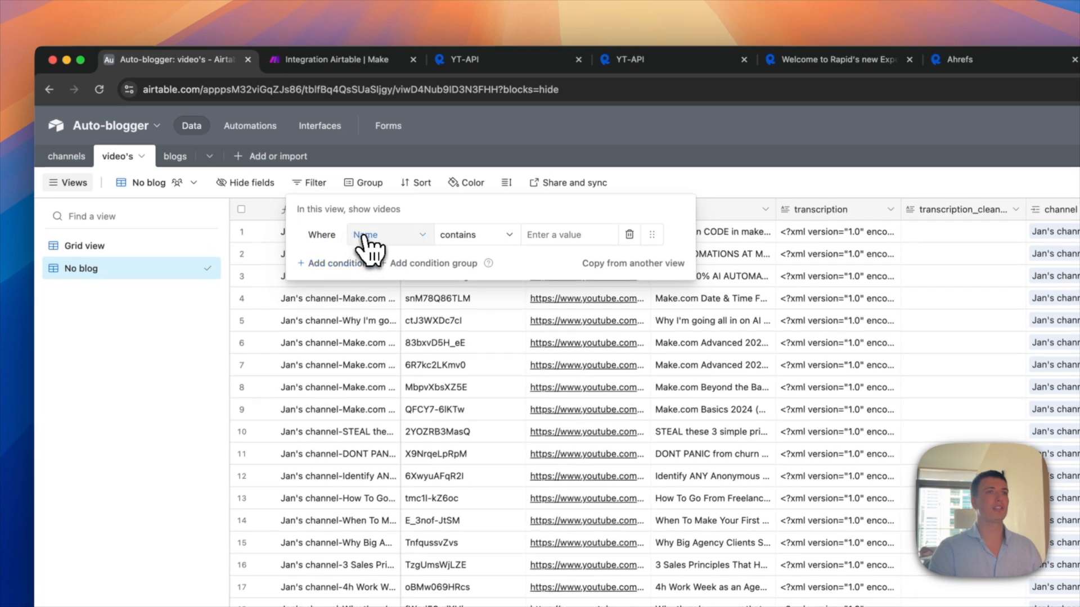
left_click(363, 235)
scroll(393, 303, "down", 3)
left_click(416, 420)
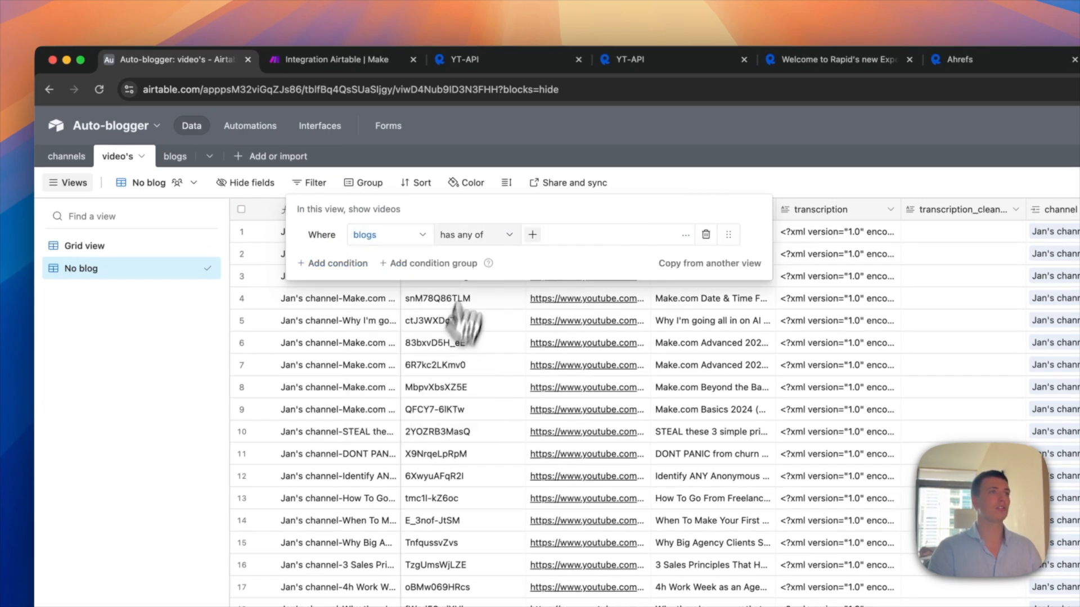
left_click(478, 236)
scroll(490, 388, "down", 2)
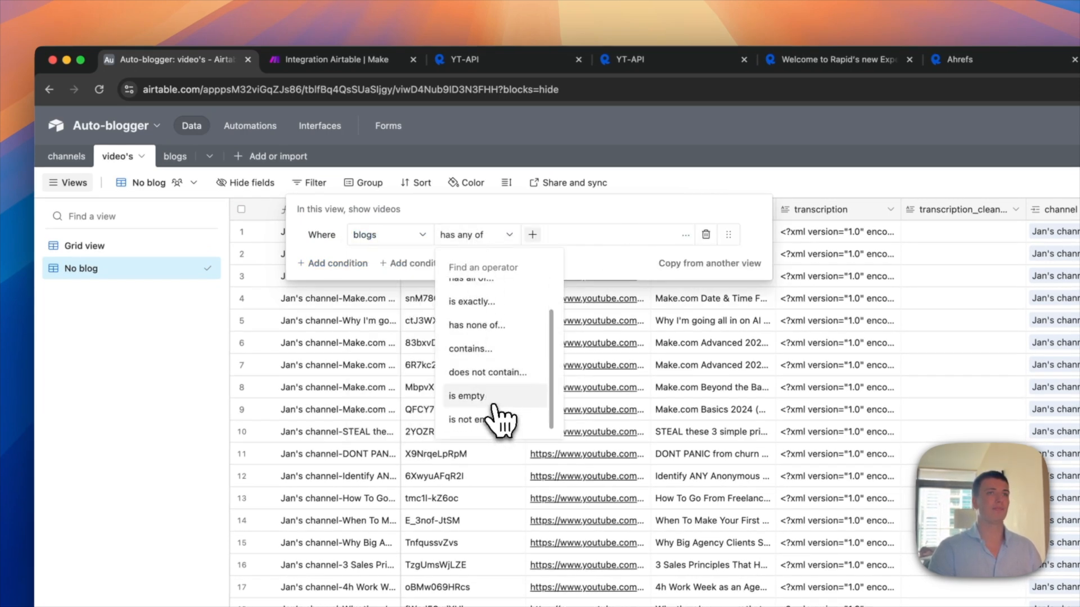
left_click(491, 397)
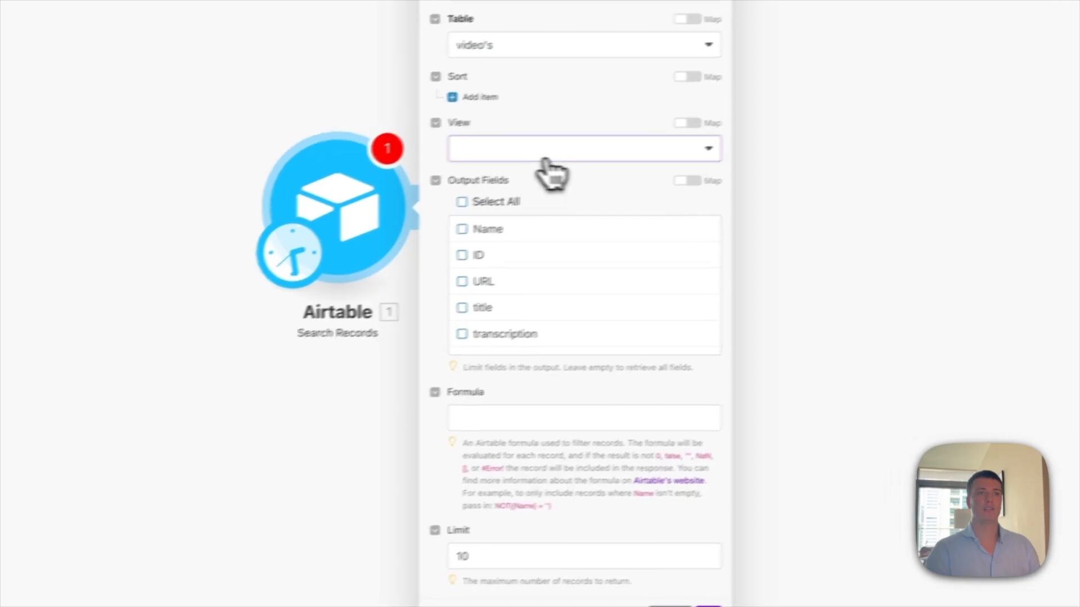
Step: Refresh the Airtable module's views and set it to search the No blog view
left_click(550, 168)
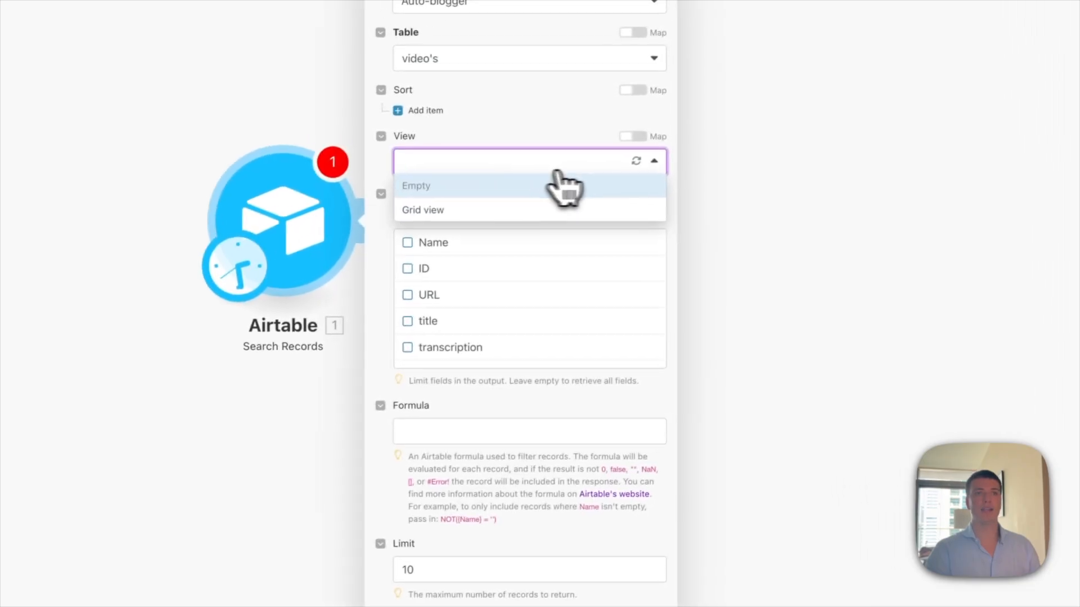
left_click(630, 163)
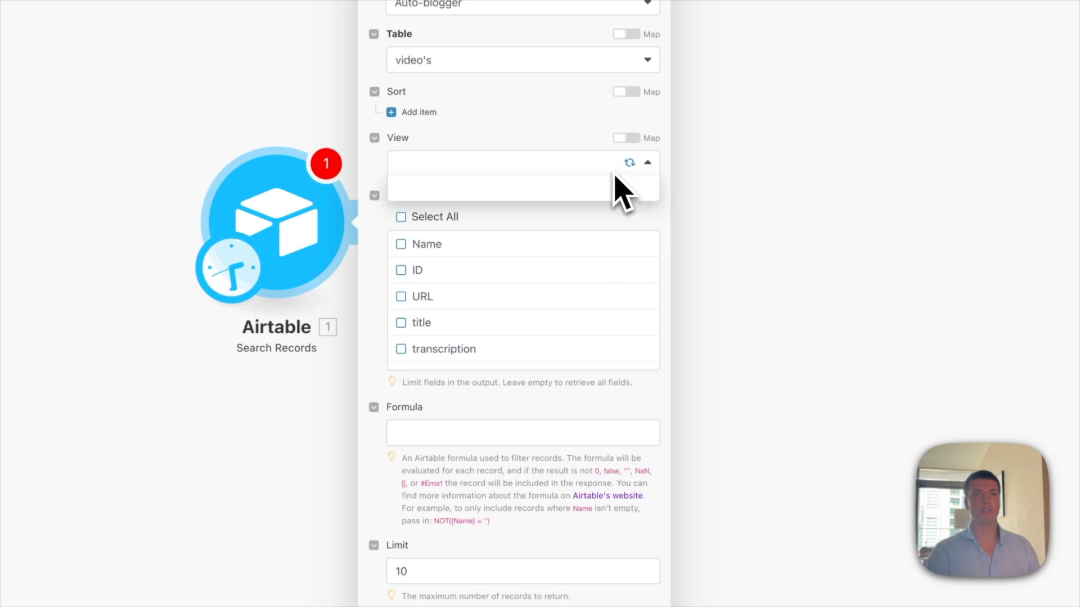
left_click(498, 233)
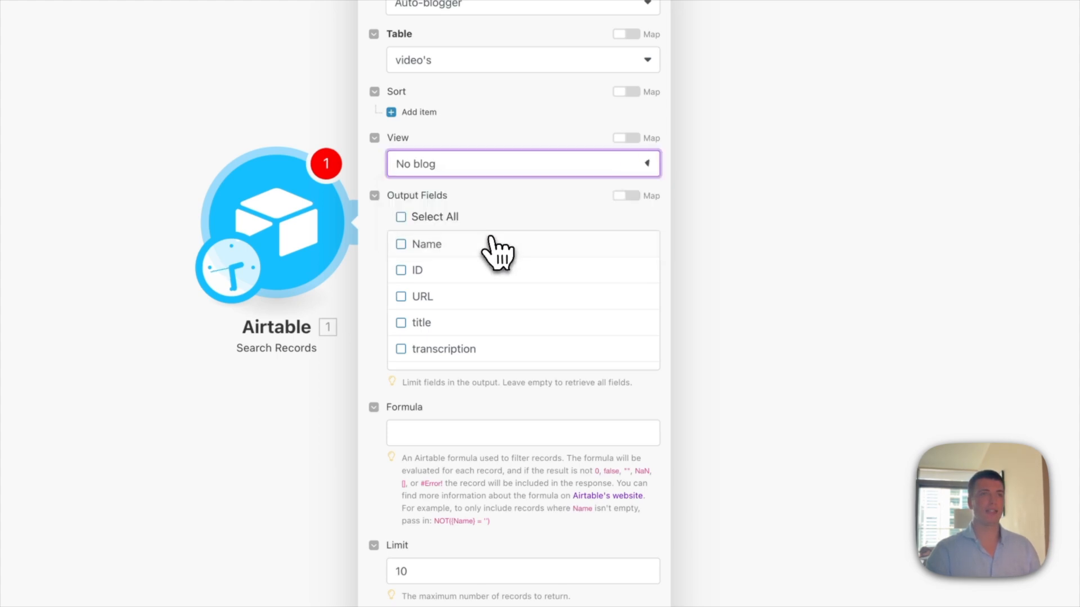
left_click(689, 564)
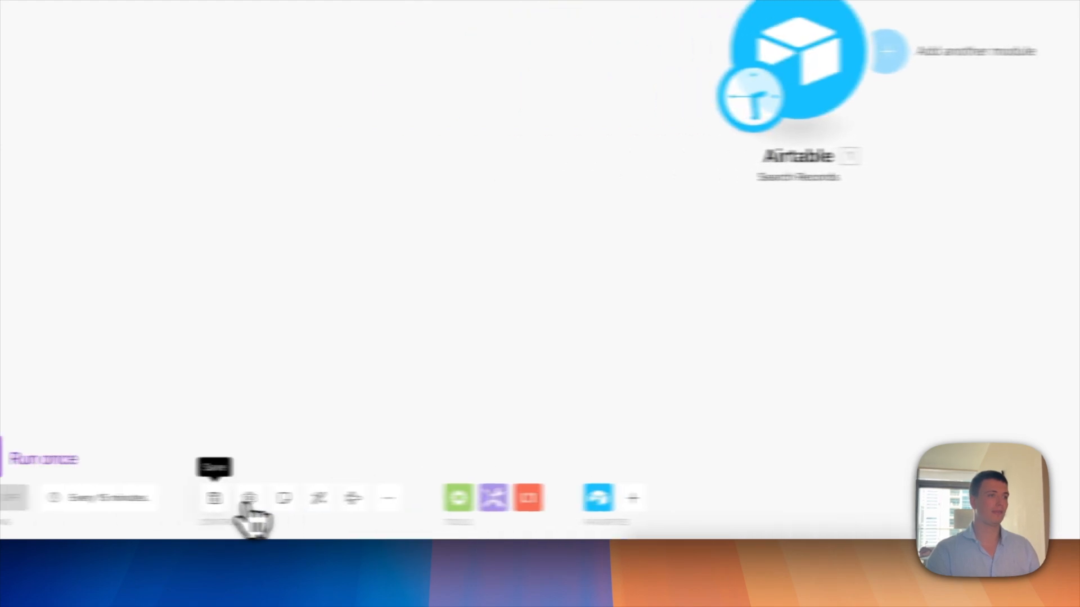
Step: Run only the Airtable module to fetch video records, then add an OpenAI module after it
right_click(483, 203)
left_click(511, 239)
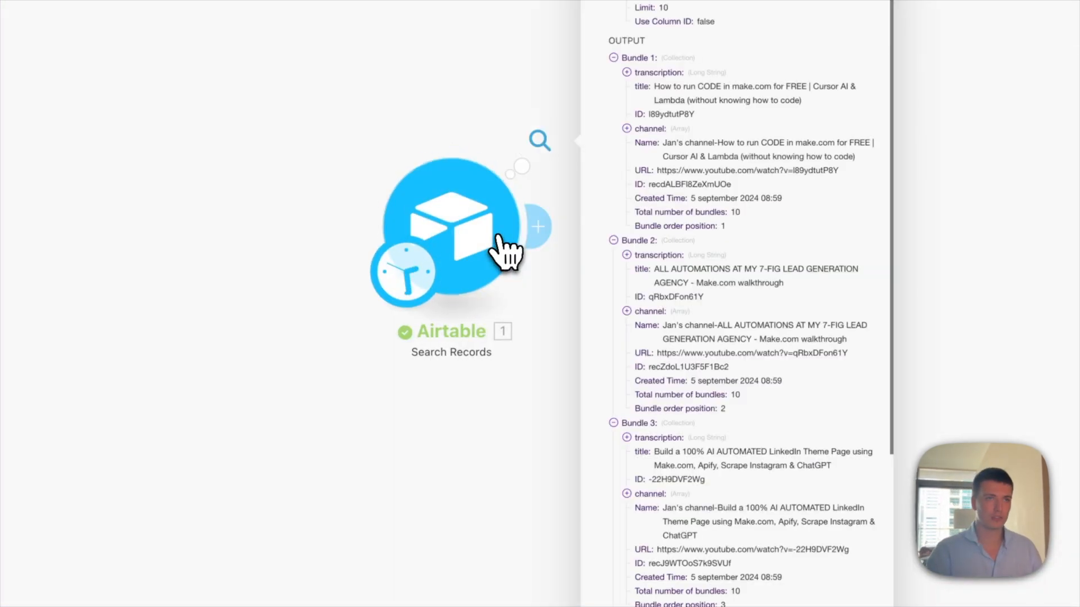
scroll(652, 262, "down", 6)
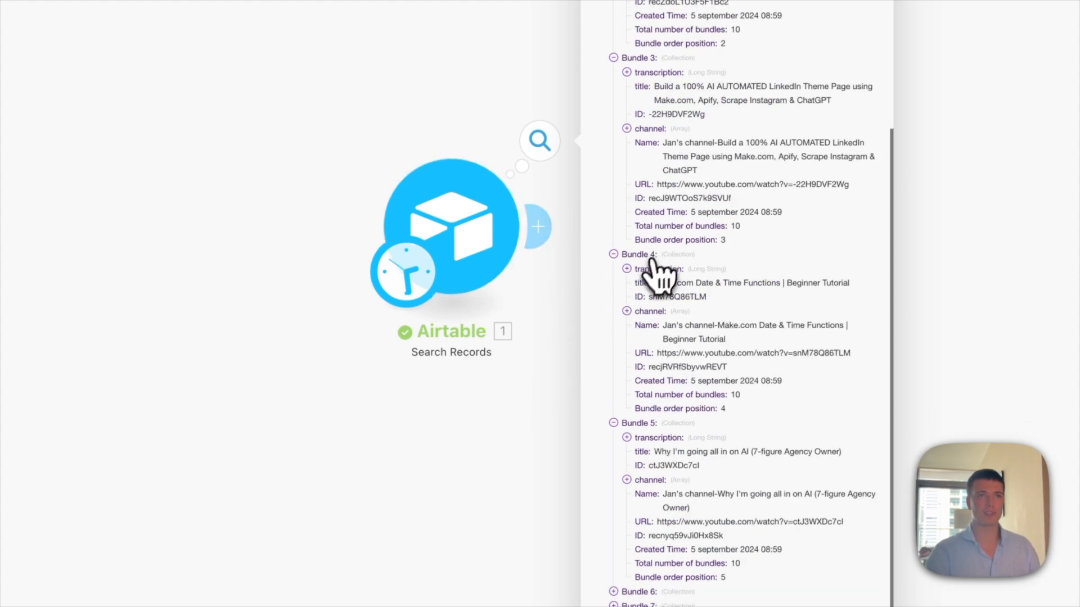
left_click(993, 312)
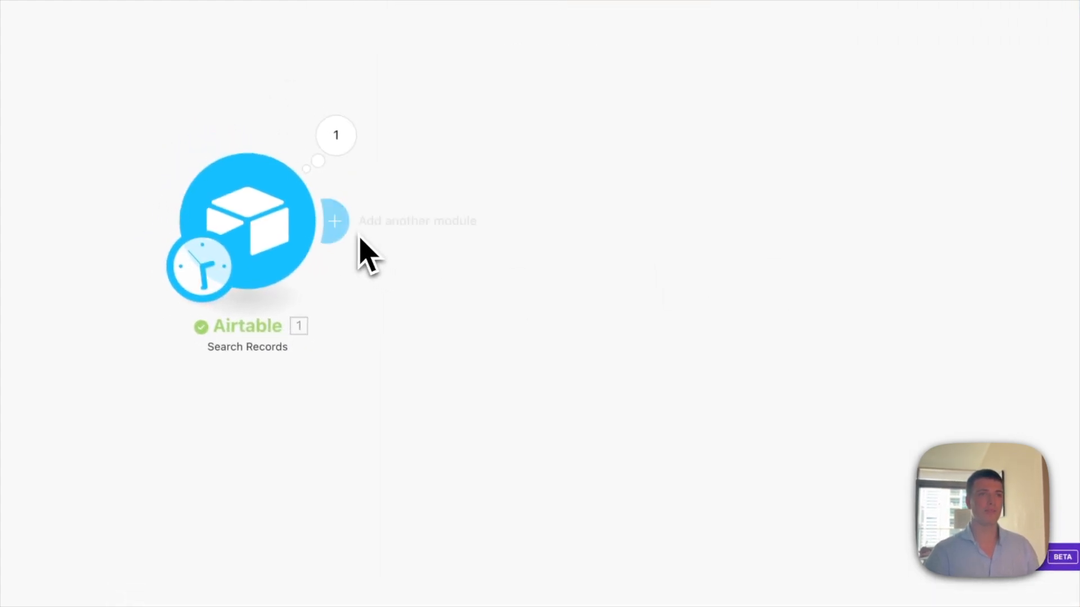
left_click(313, 204)
left_click(726, 318)
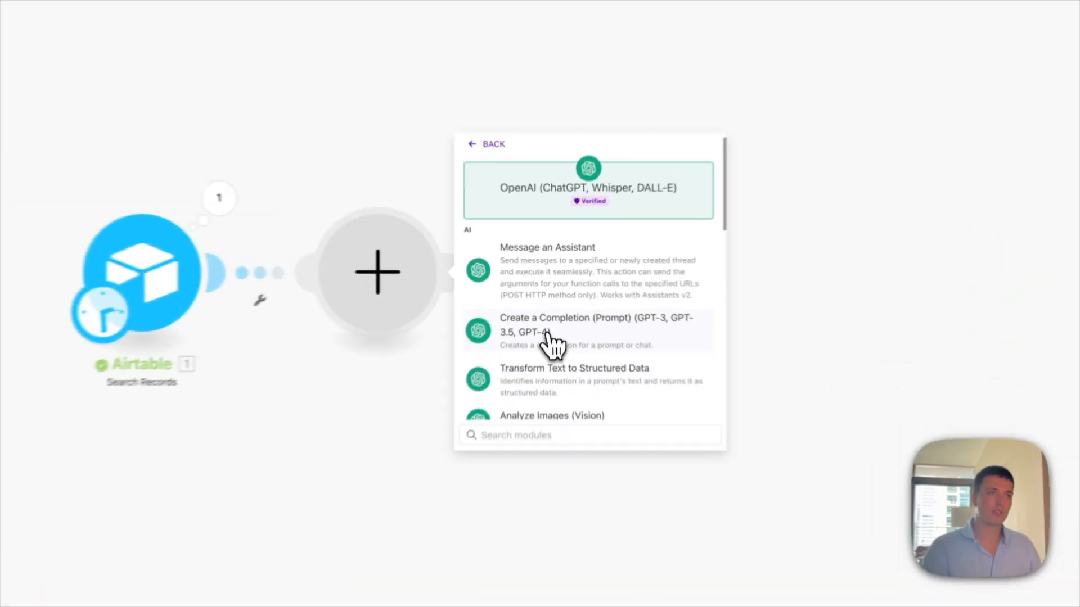
Step: Add an OpenAI Create a Chat Completion module using gpt-4o with a System message
left_click(554, 303)
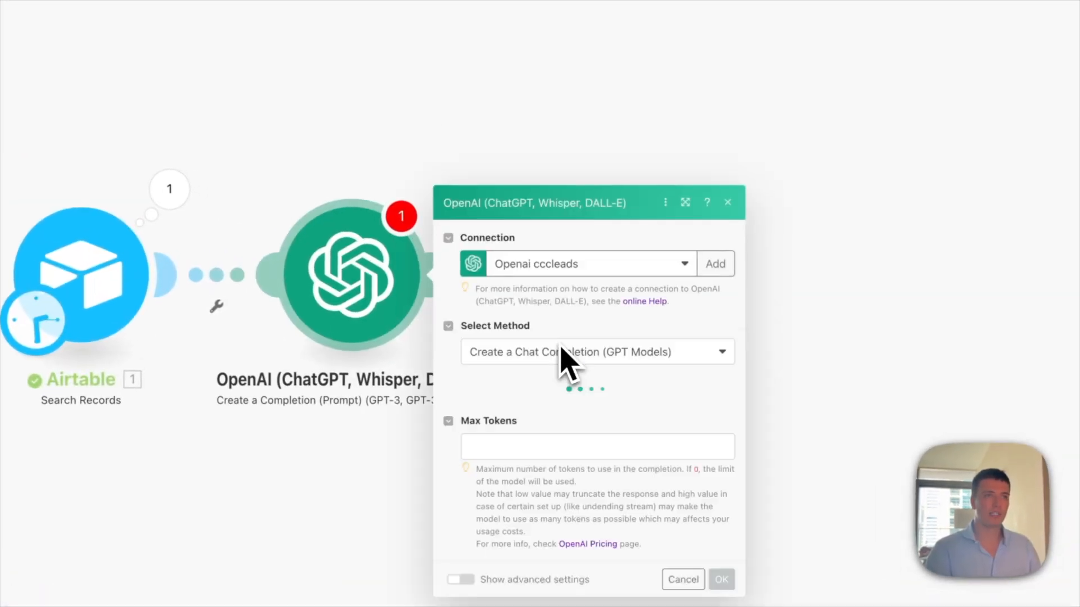
left_click(585, 251)
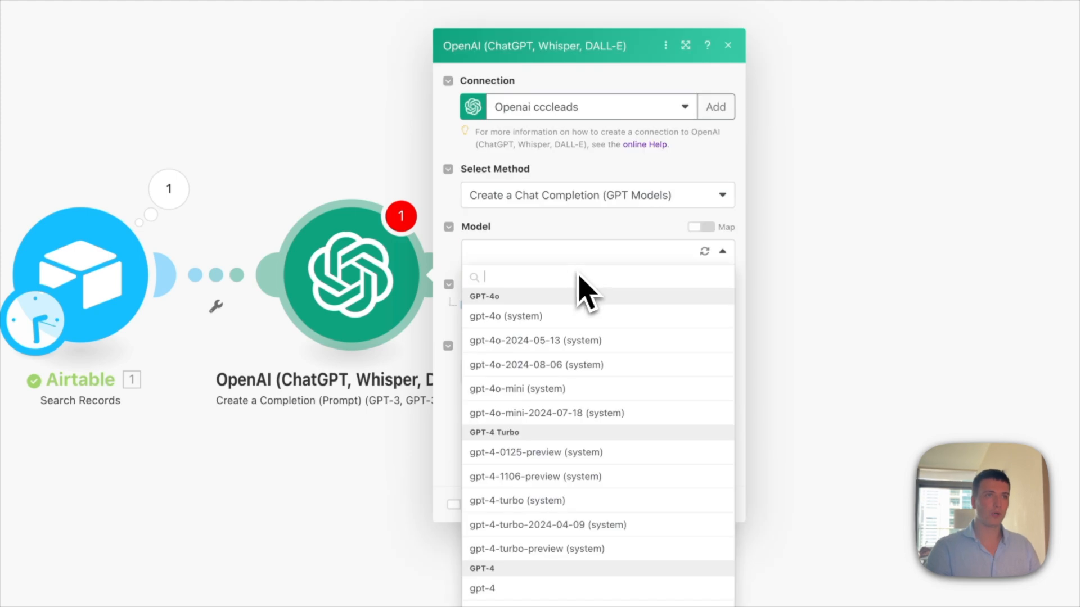
left_click(554, 318)
left_click(506, 305)
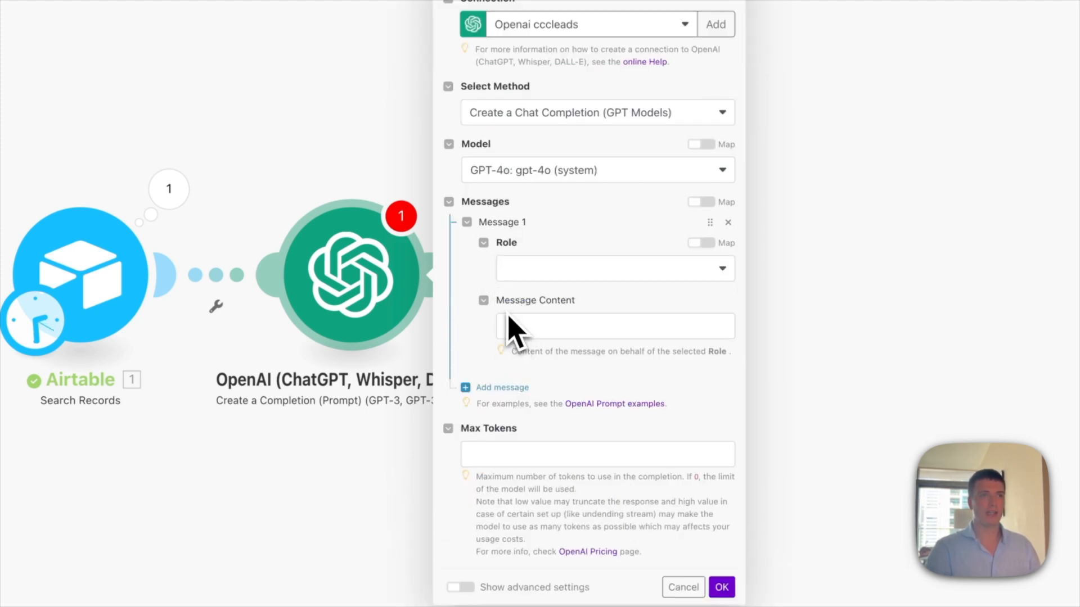
left_click(572, 269)
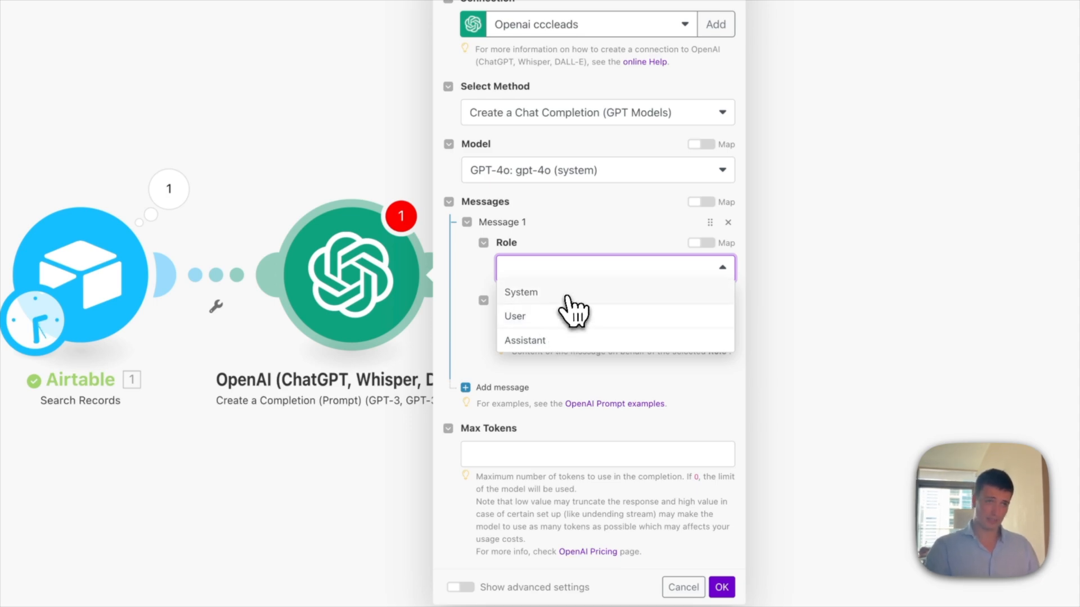
left_click(566, 296)
Step: Write the System prompt asking for ONE SEO keyword phrase from the title and transcript, nothing else
left_click(554, 325)
type("You are an SEO")
type(" specialist. From th")
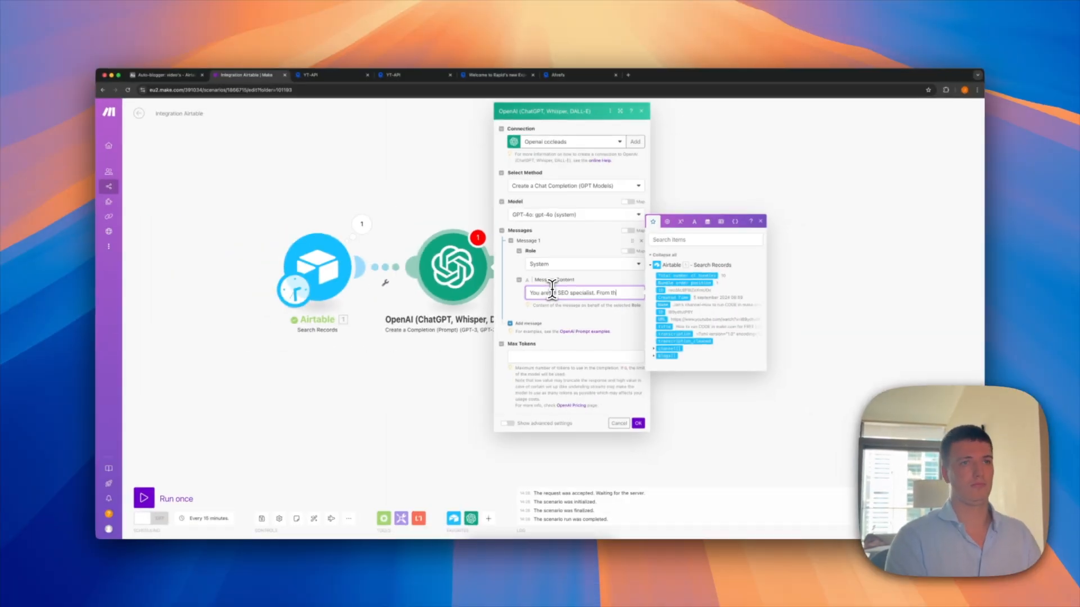
type("is youtube video title and transcript extract ONE SINGLE")
type(" KEYWORD PRAHSE as someone might google and return it to me  Noth")
key("BackSpace")
key("BackSpace")
type("ht google and return it to me")
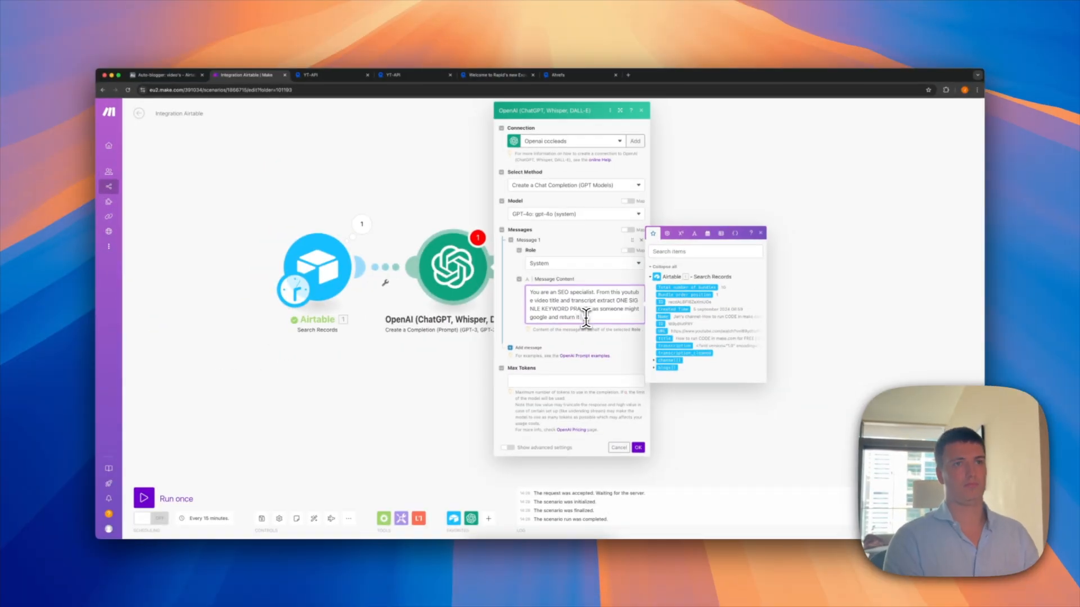
key("Return")
key("Return")
type("Nothing else or my grandma dies")
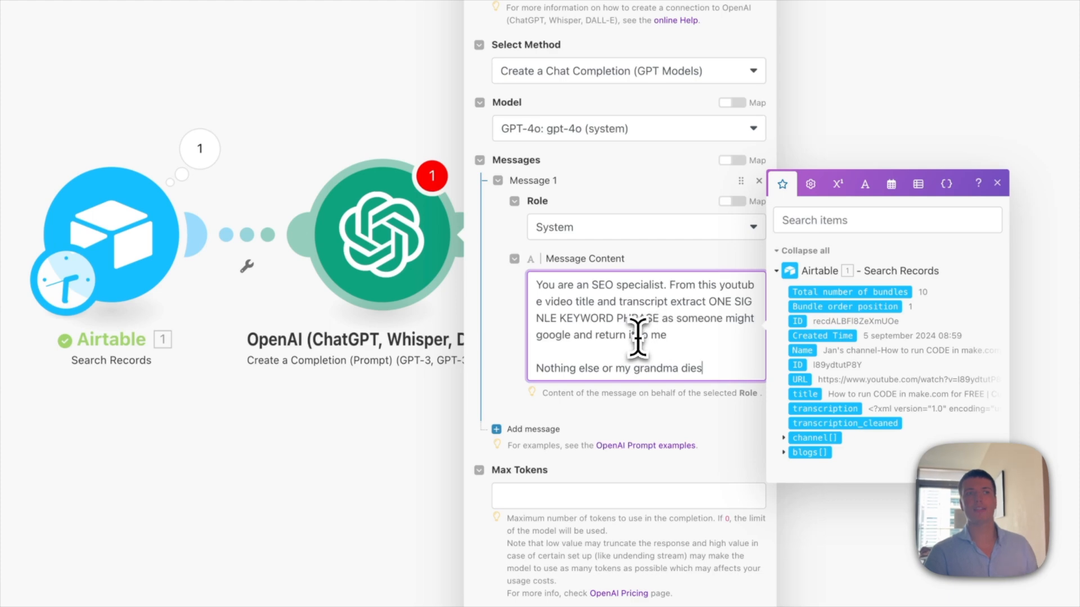
type("R")
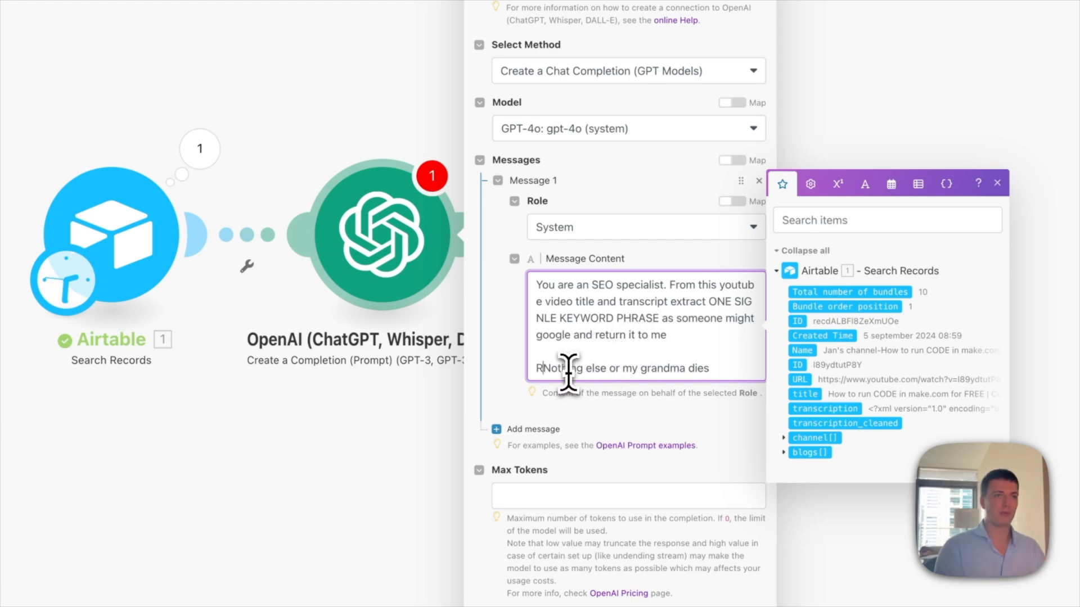
type("eturn only the PHRASE and n")
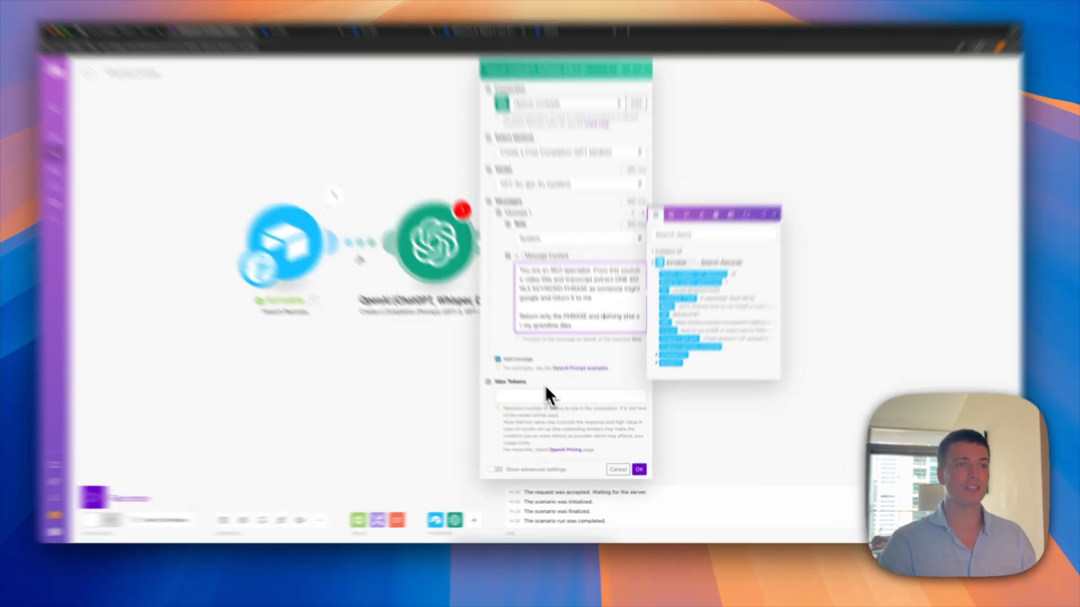
Step: Set Max Tokens to 0 and add a second message with the User role
left_click(548, 405)
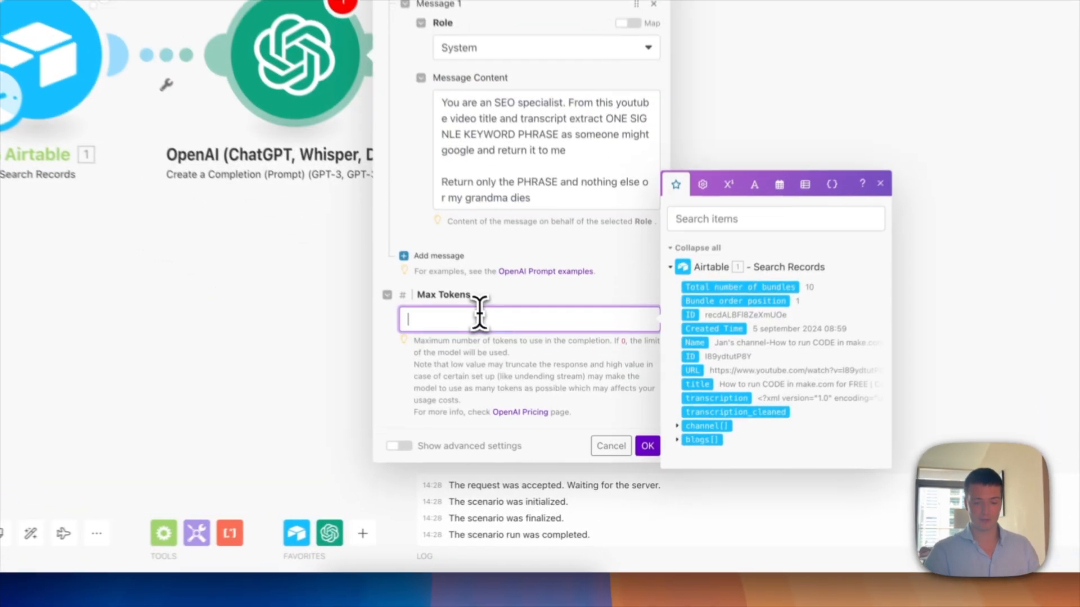
type("0")
left_click(430, 244)
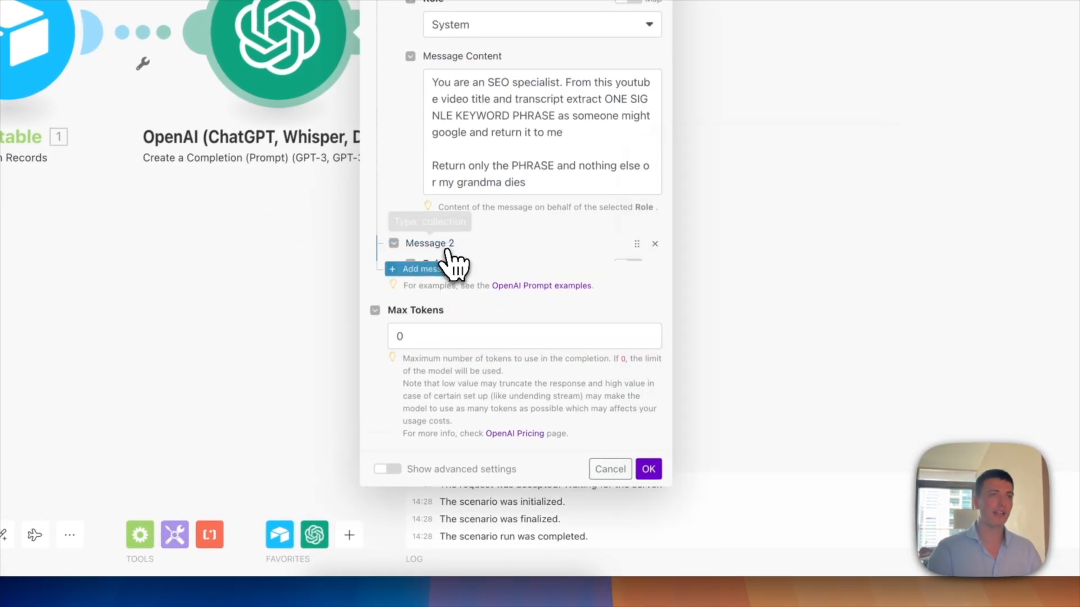
left_click(461, 290)
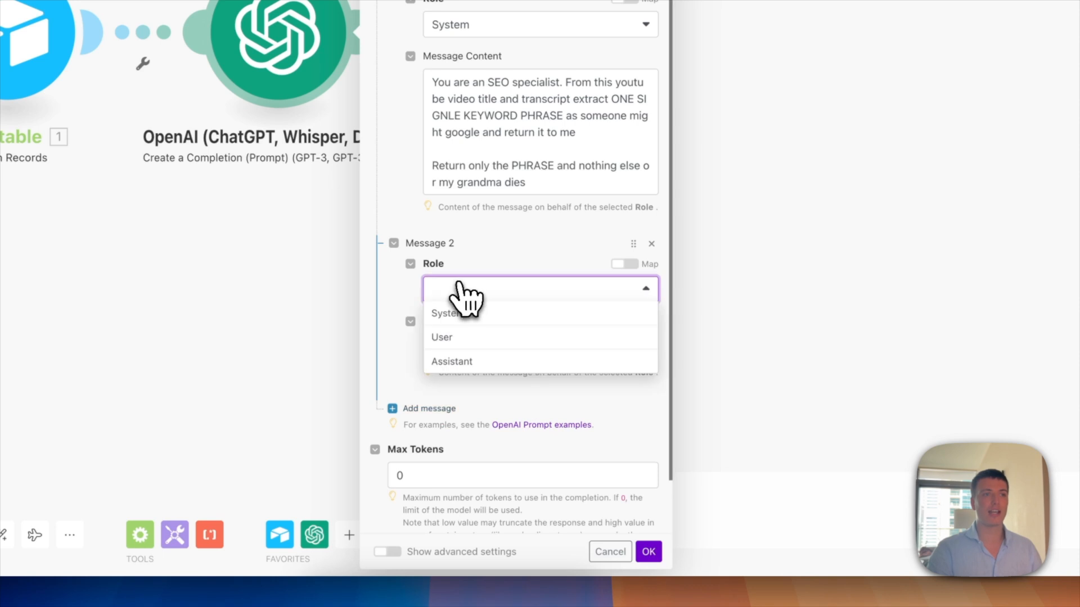
left_click(442, 338)
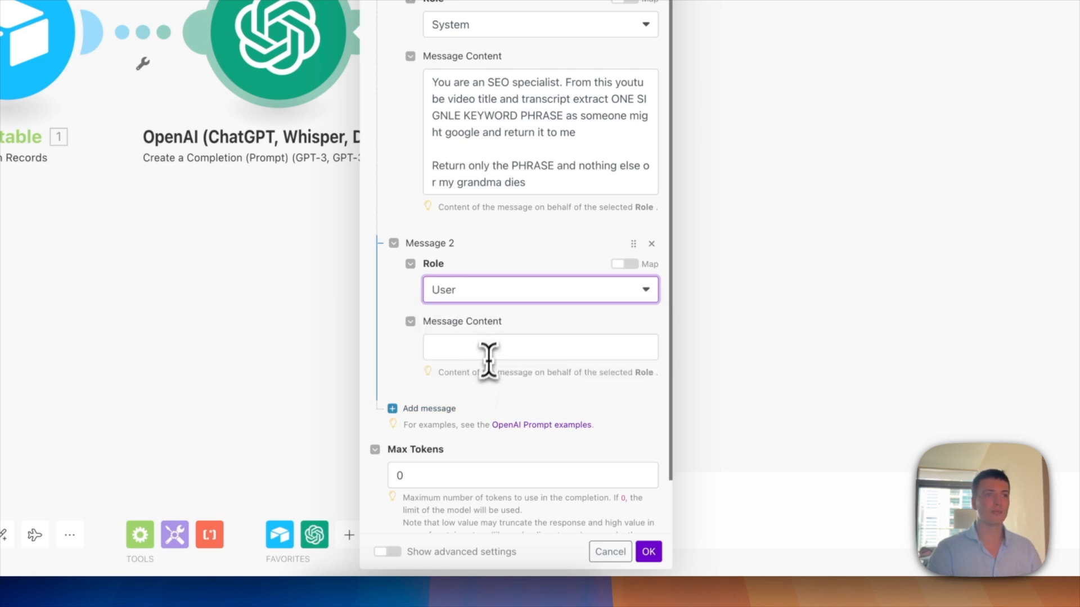
Step: Fill the User message with 'Title:' 1.title and 'Transcription:' 1.transcription, then save the module
left_click(491, 347)
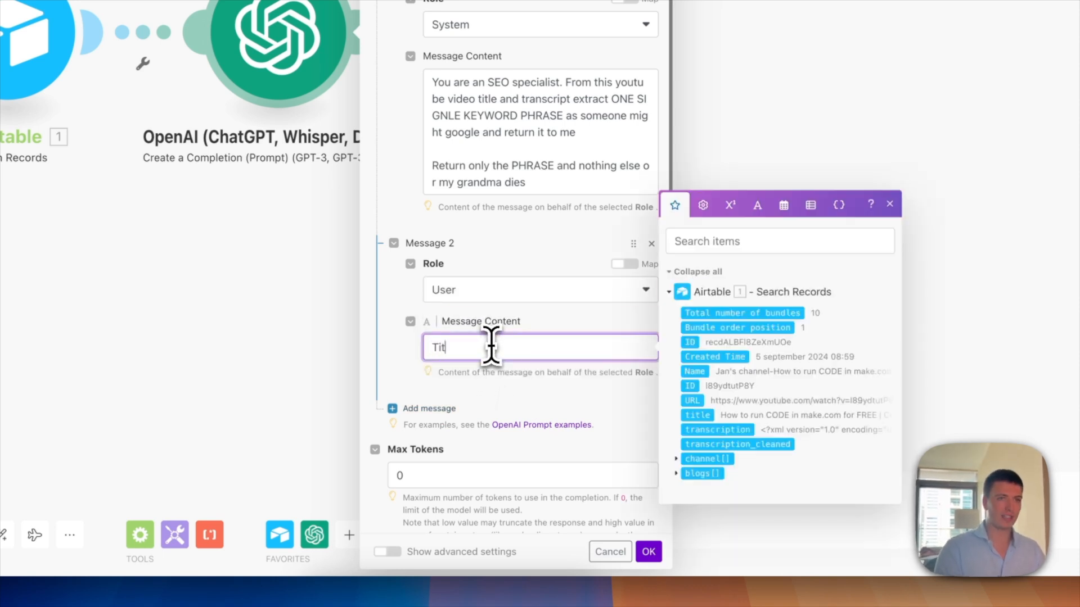
type("Title:")
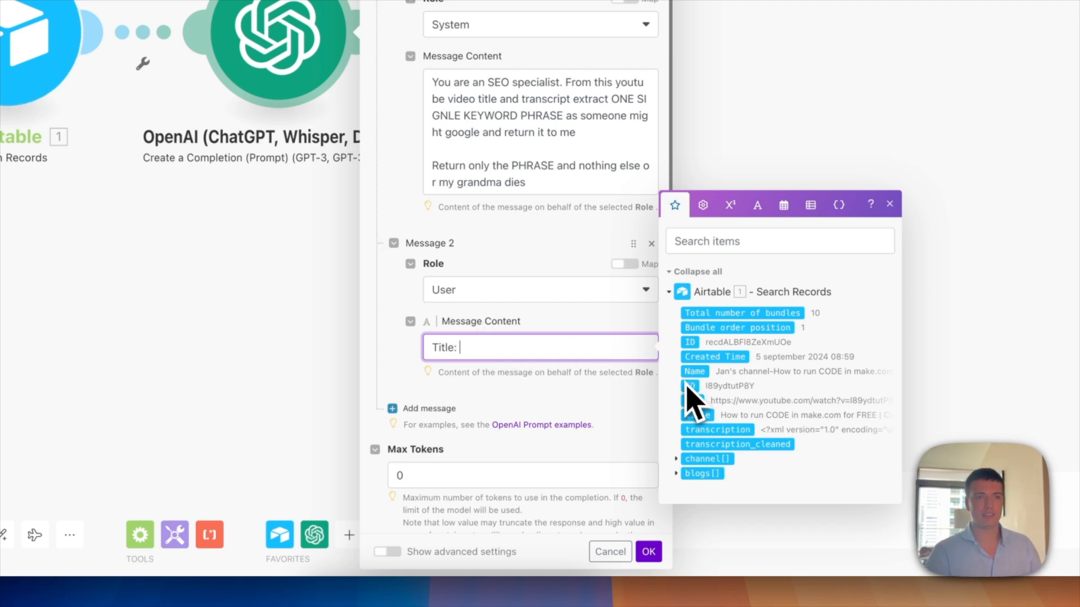
left_click(700, 415)
key("Return")
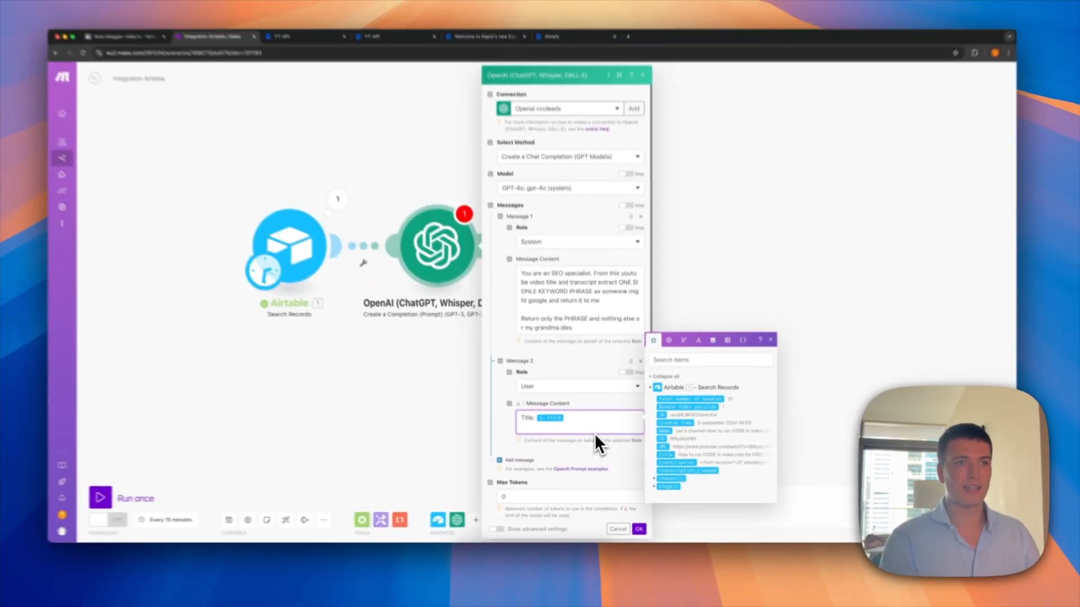
type("tran")
type("Transcription:")
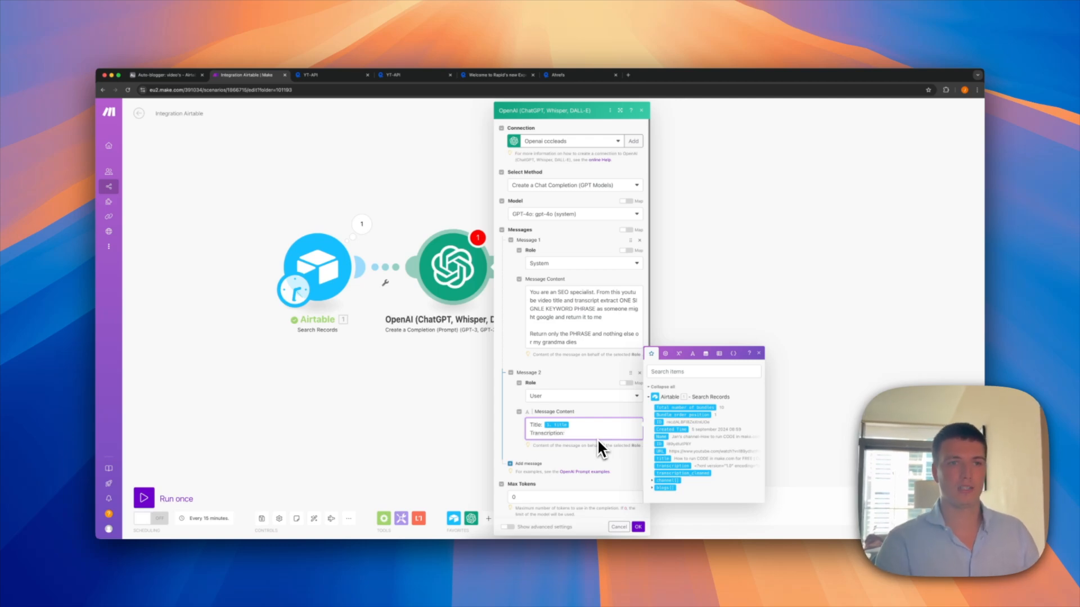
left_click(673, 466)
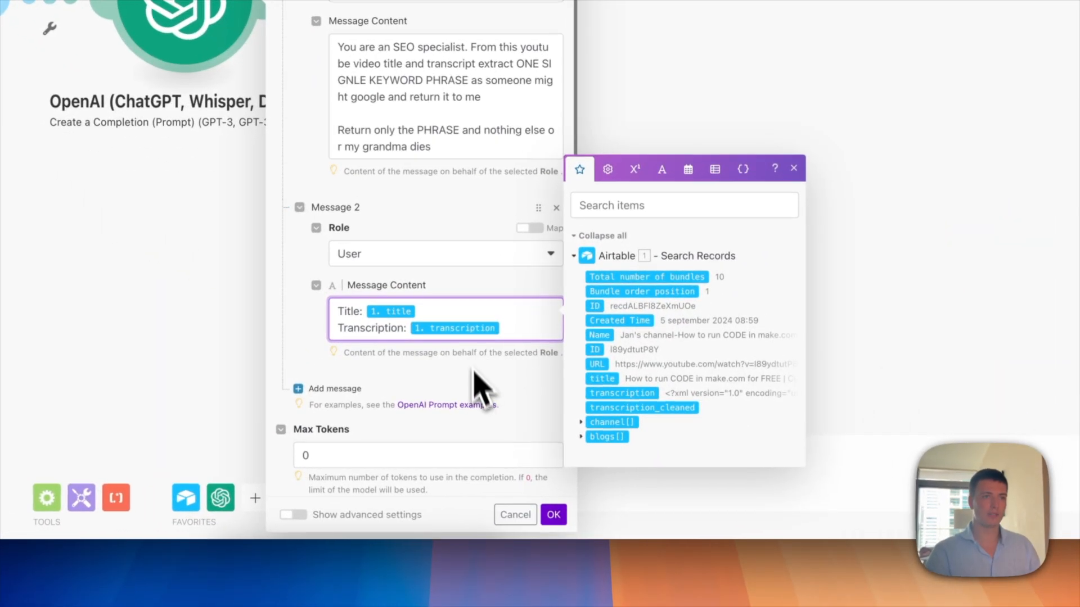
left_click(554, 514)
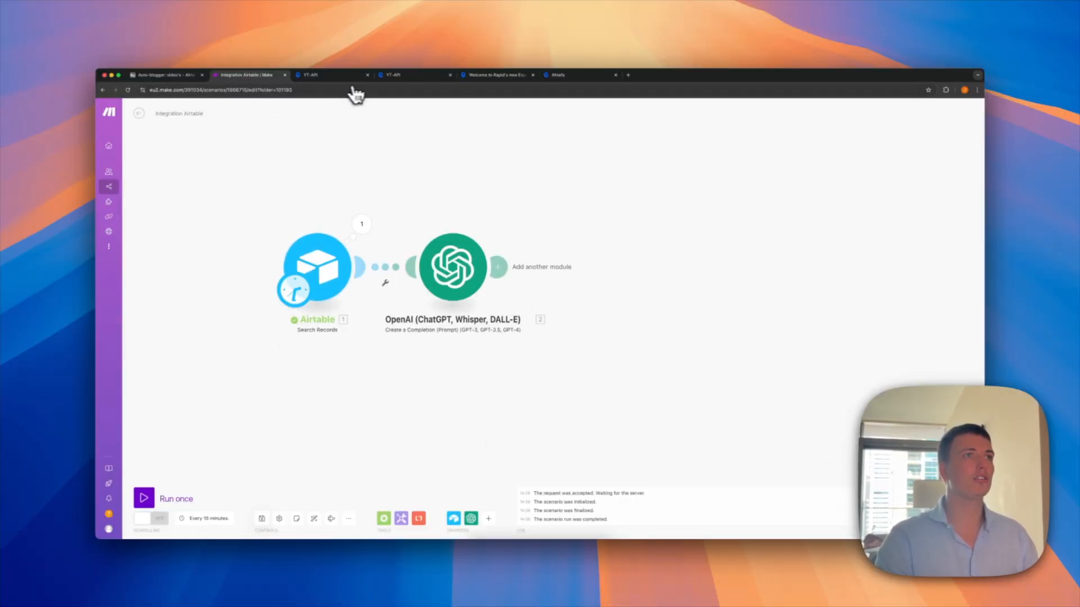
Step: Add a 'Name contains' filter with the pasted video name to the No blog view, then return to Make
left_click(165, 75)
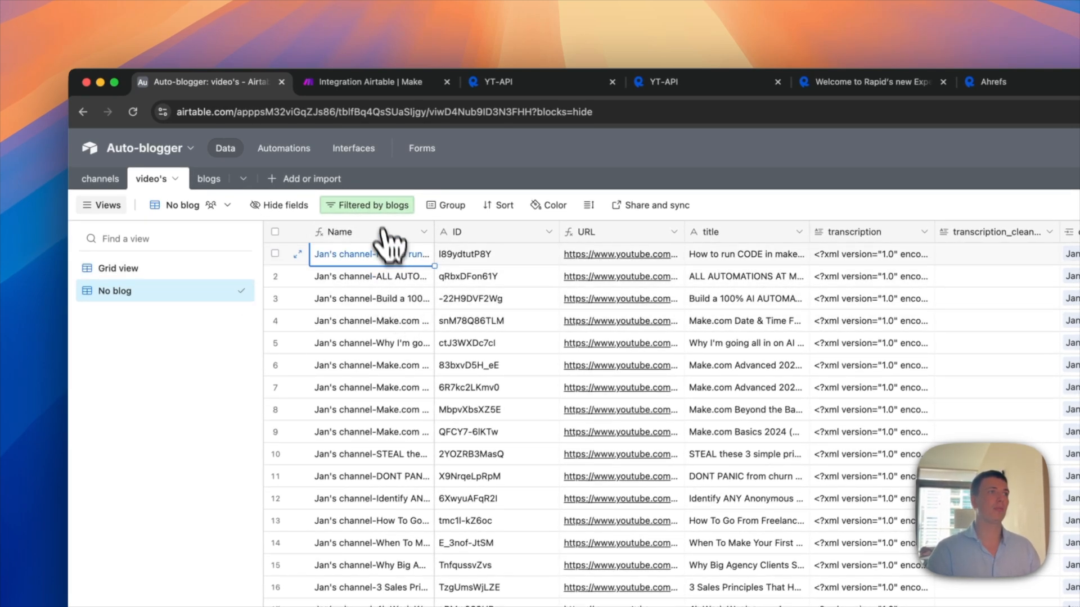
left_click(383, 206)
left_click(362, 285)
left_click(400, 290)
left_click(579, 286)
key("super+v")
left_click(447, 242)
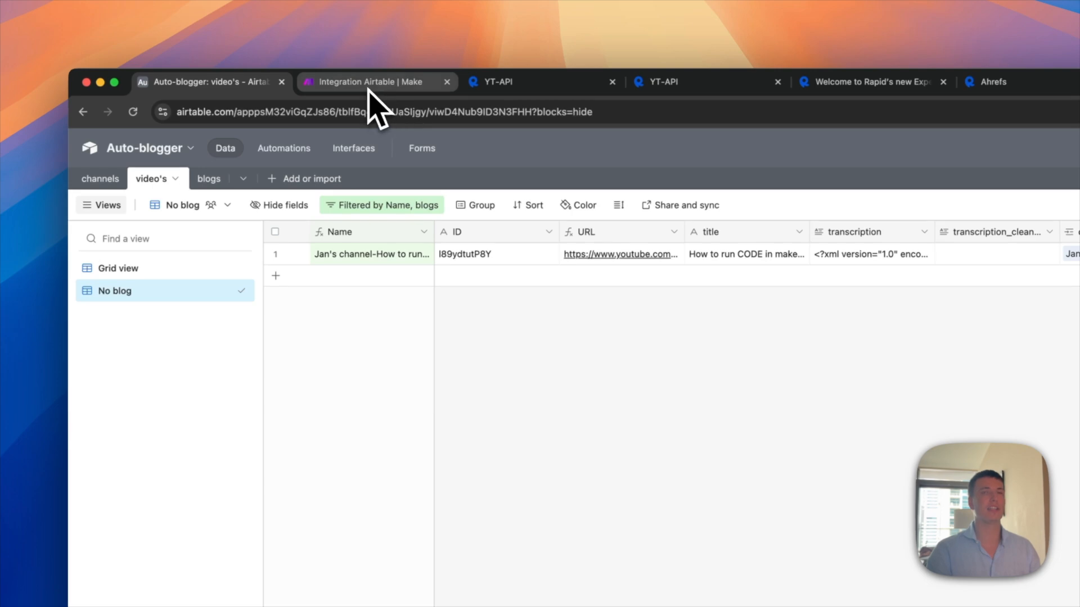
left_click(371, 85)
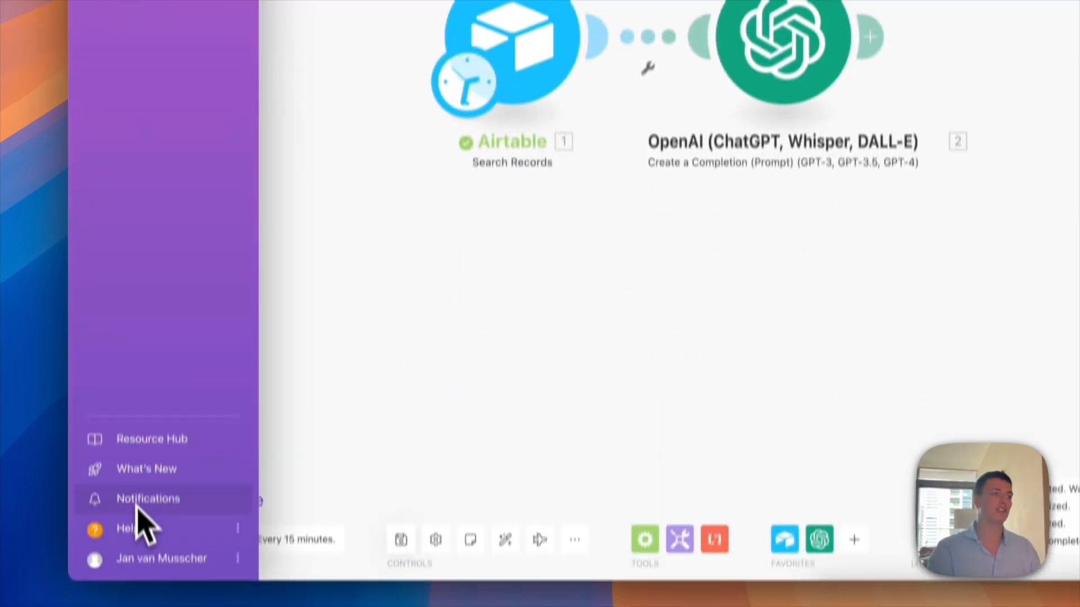
Step: Run the scenario once and copy the OpenAI result 'How to run CODE in make.com for FREE'
left_click(191, 493)
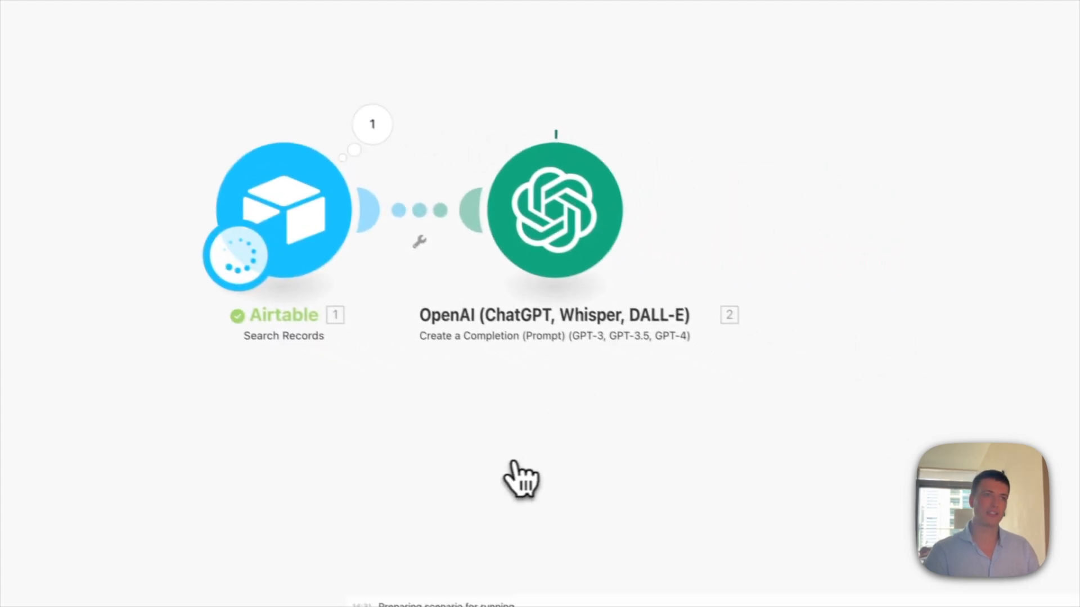
left_click(625, 115)
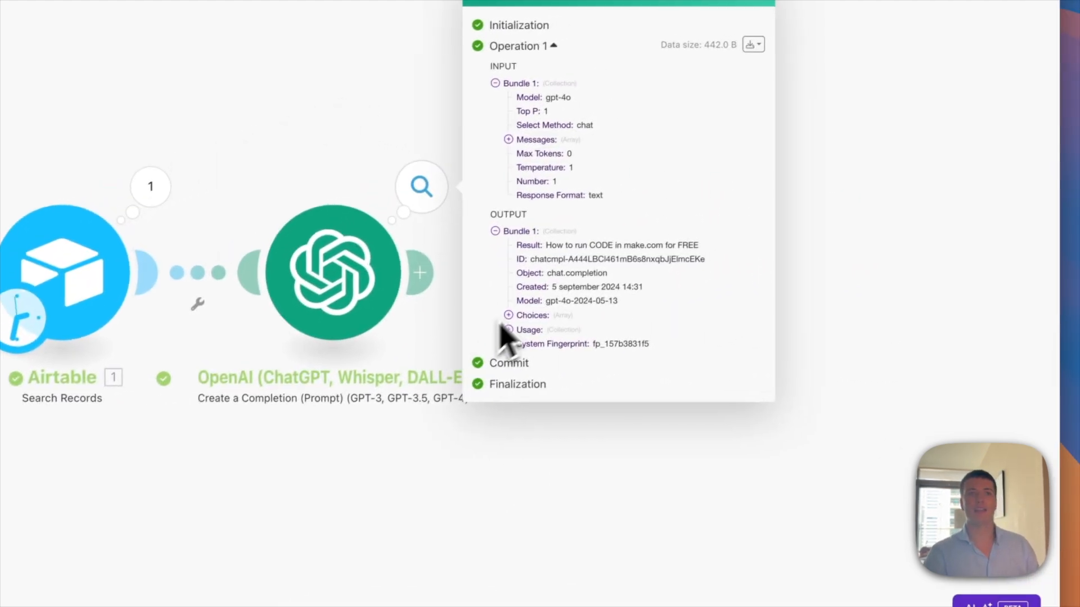
triple_click(633, 248)
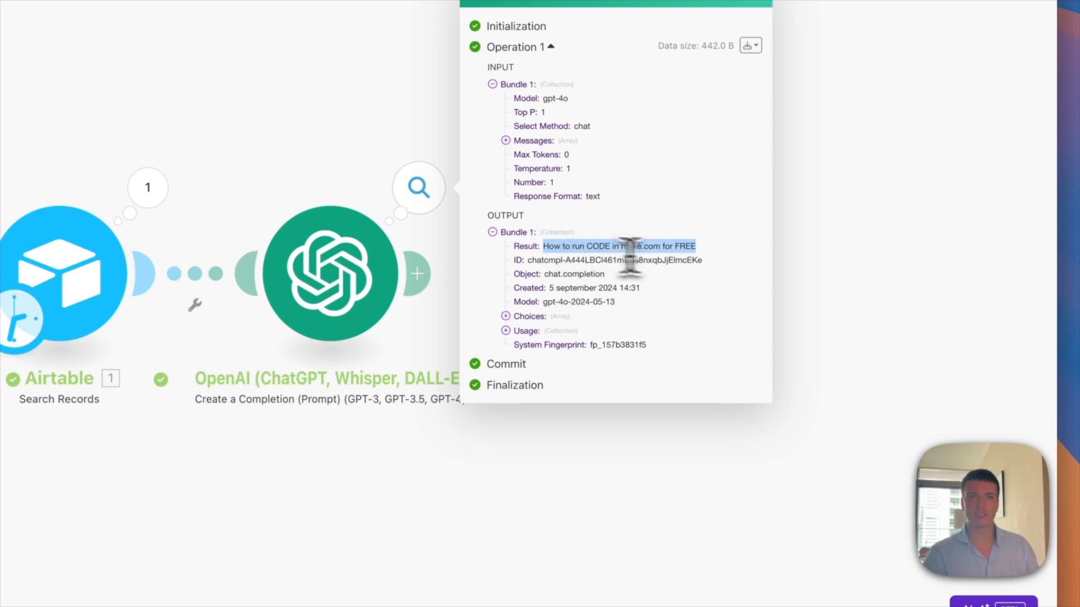
triple_click(700, 249)
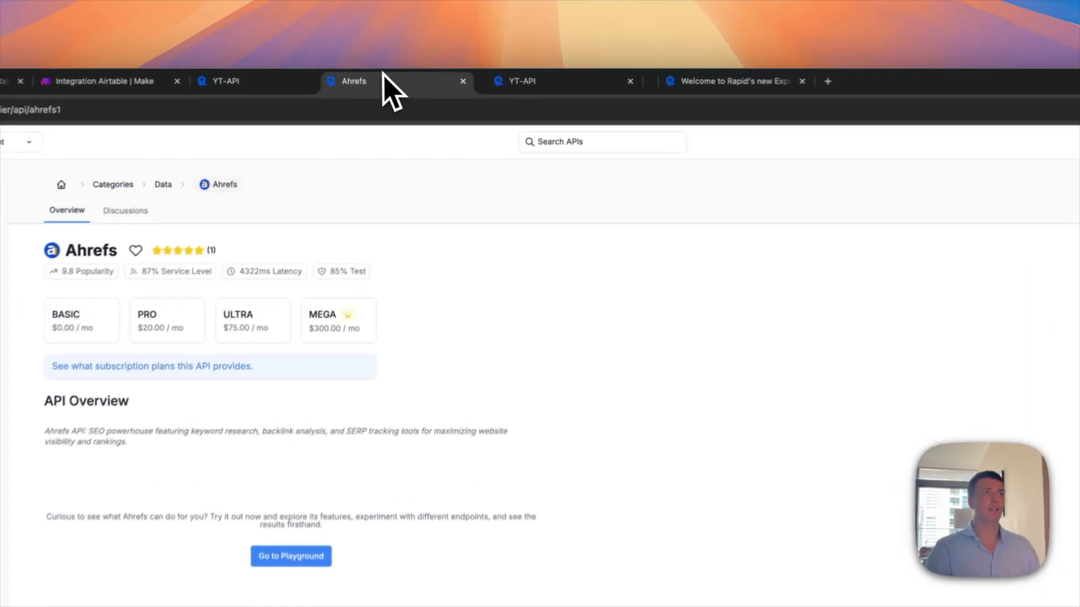
left_click_drag(382, 73, 390, 78)
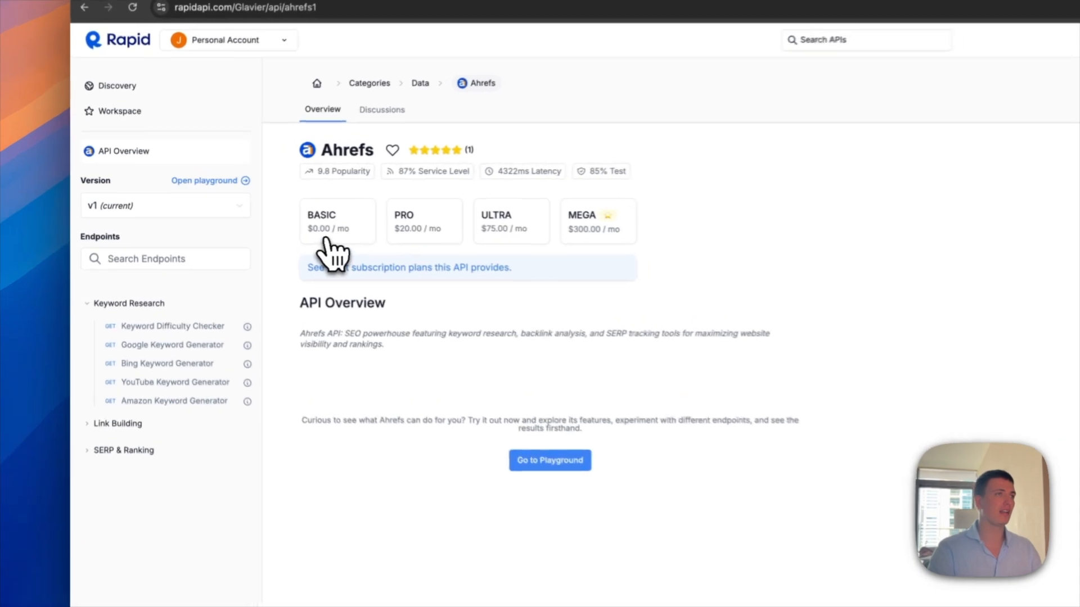
Step: Subscribe to Ahrefs on the free Basic plan, then open the Keyword Research 'Google Keyword Generator' endpoint
left_click(243, 226)
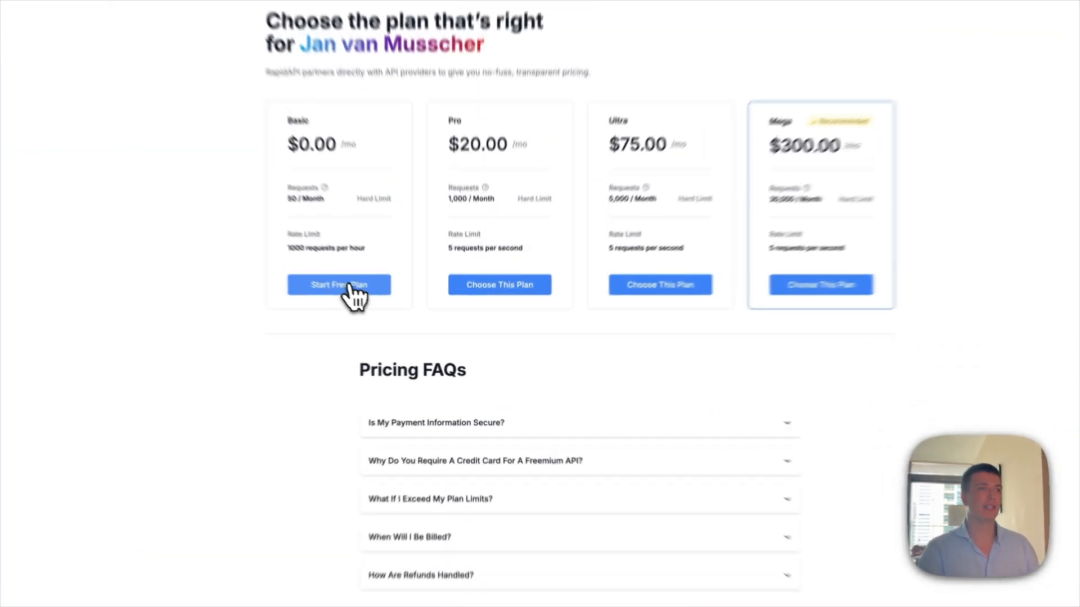
left_click(395, 319)
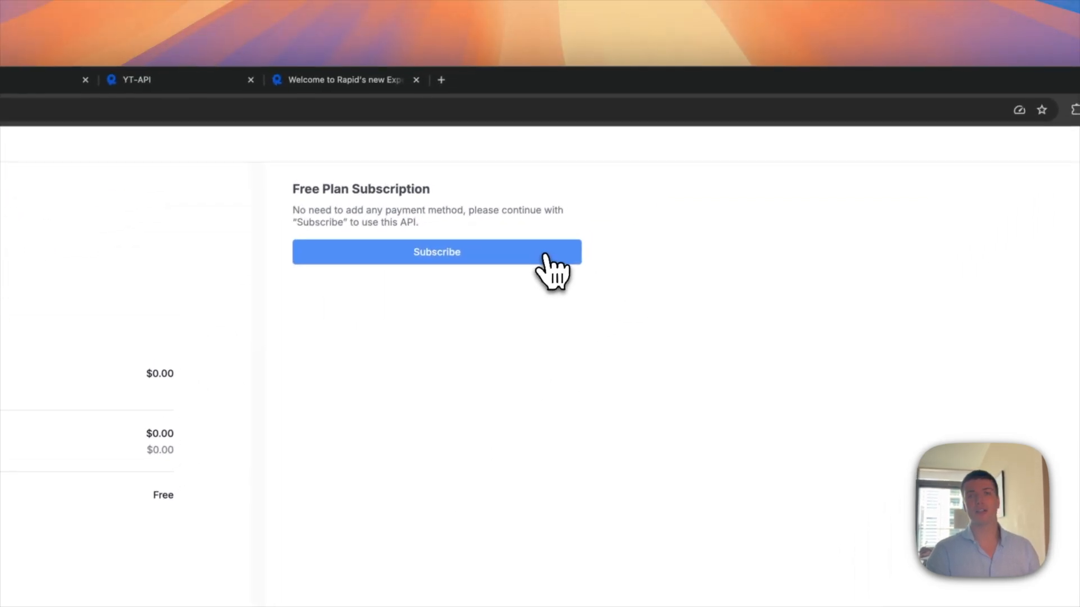
left_click(477, 256)
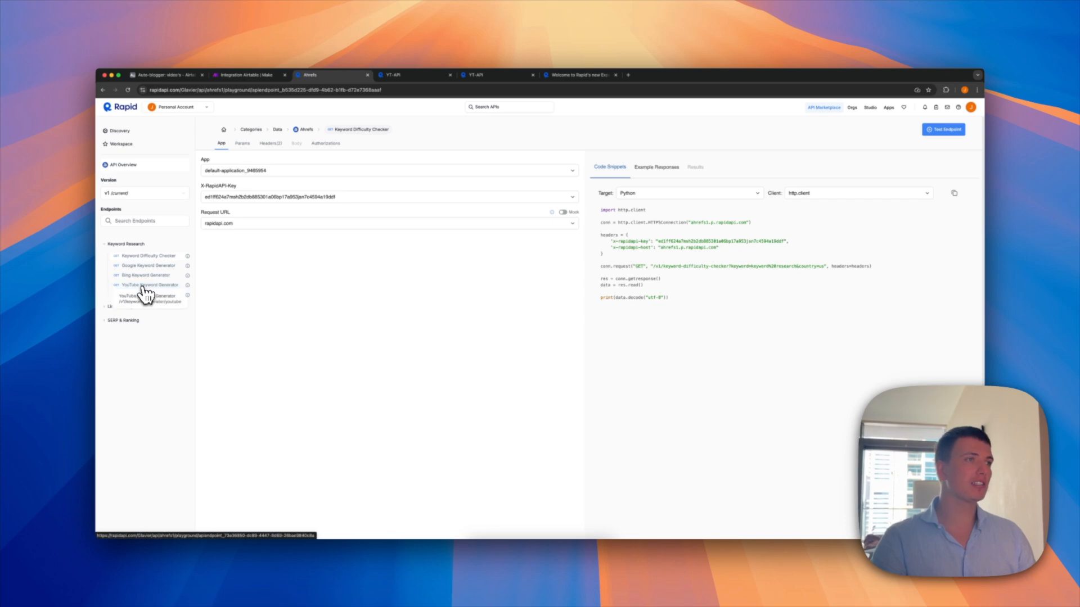
left_click(148, 267)
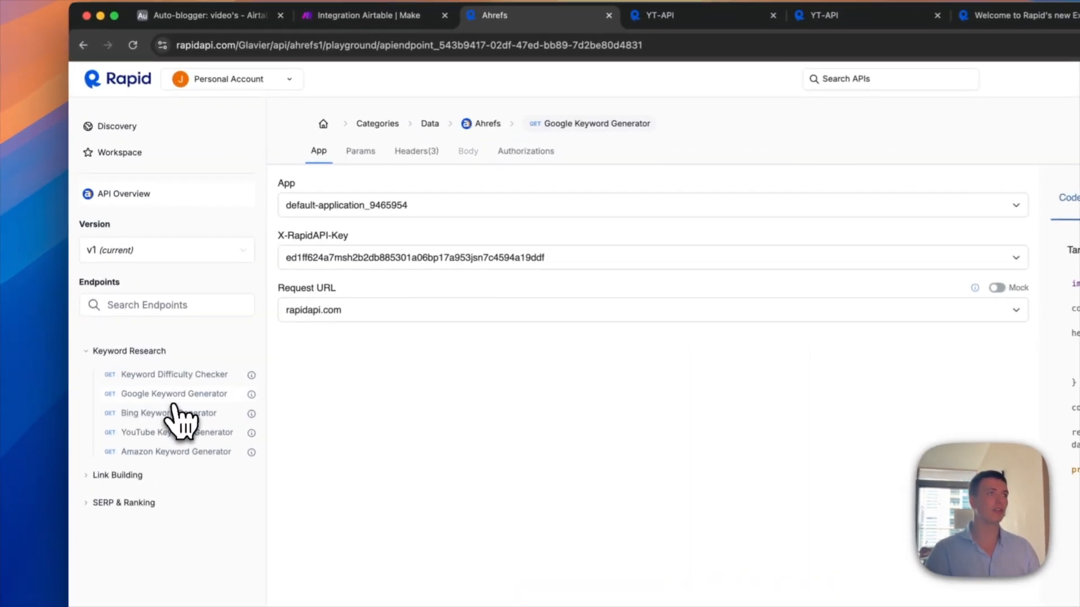
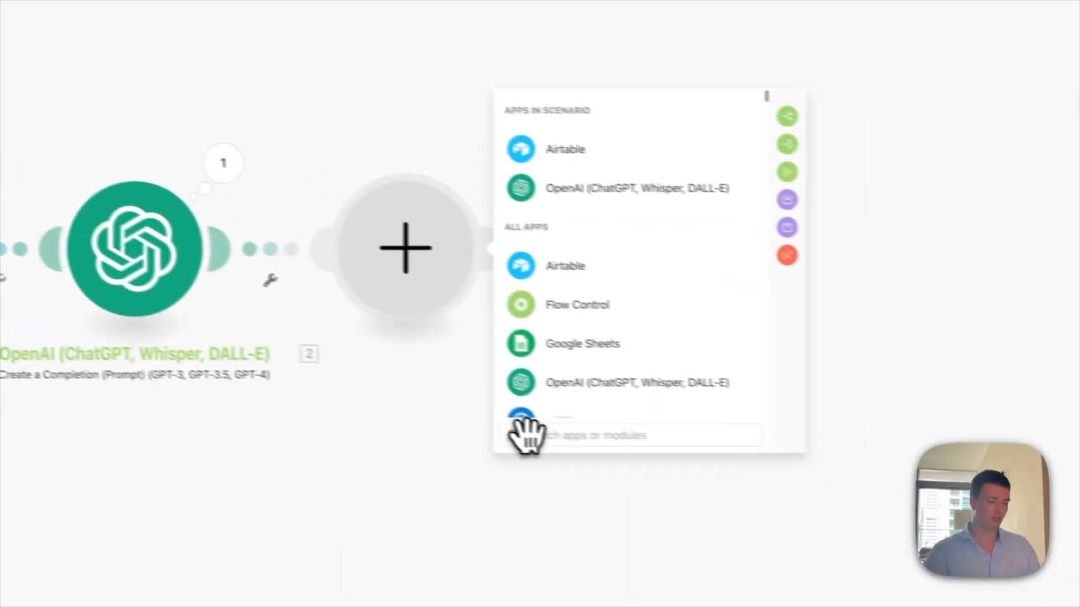
Step: Add an HTTP 'Make a request' module after the OpenAI module and bring up the Ahrefs RapidAPI page
type("http")
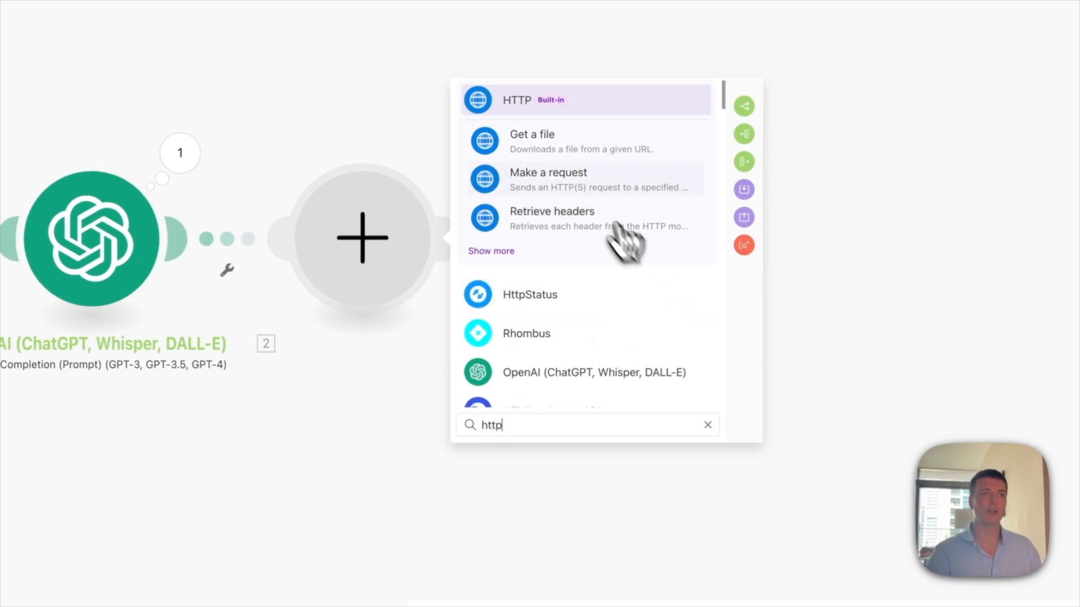
left_click(582, 189)
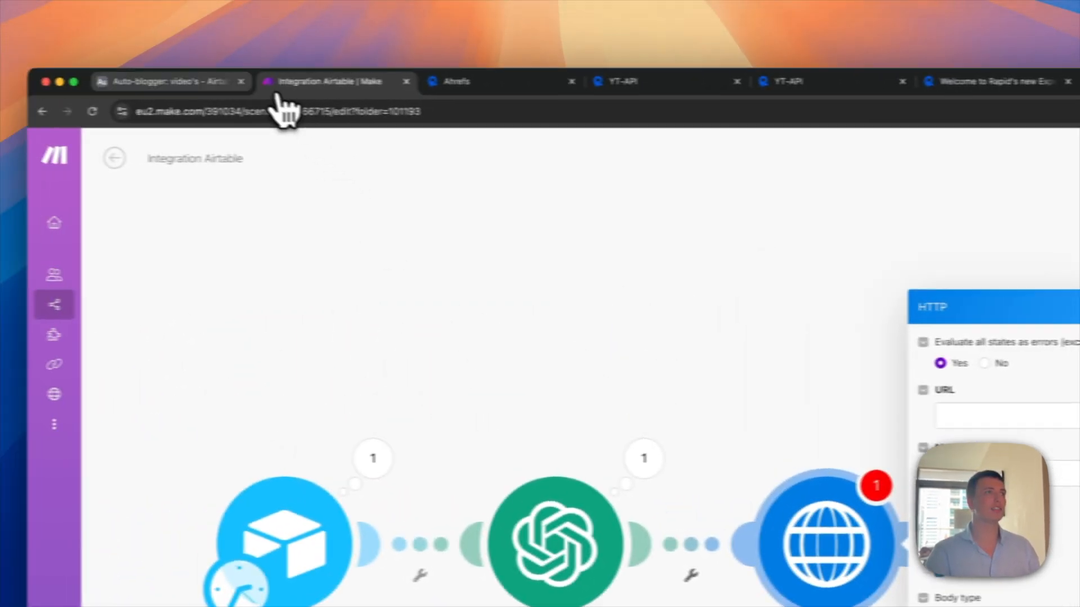
left_click(281, 31)
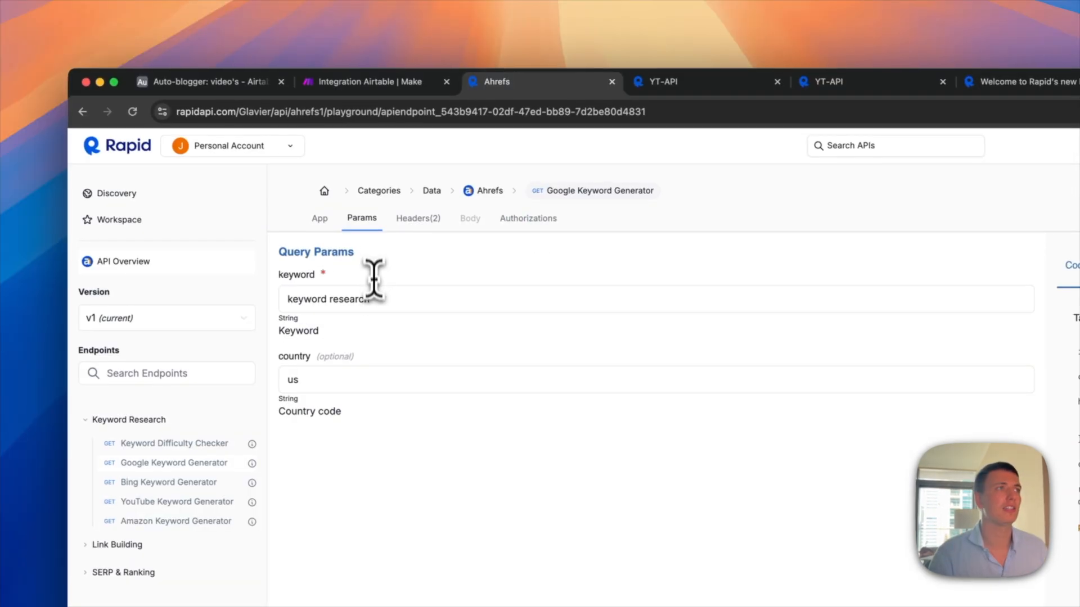
Step: Trim the RapidAPI keyword parameter from 'keyword research' to just 'keyword'
left_click(348, 381)
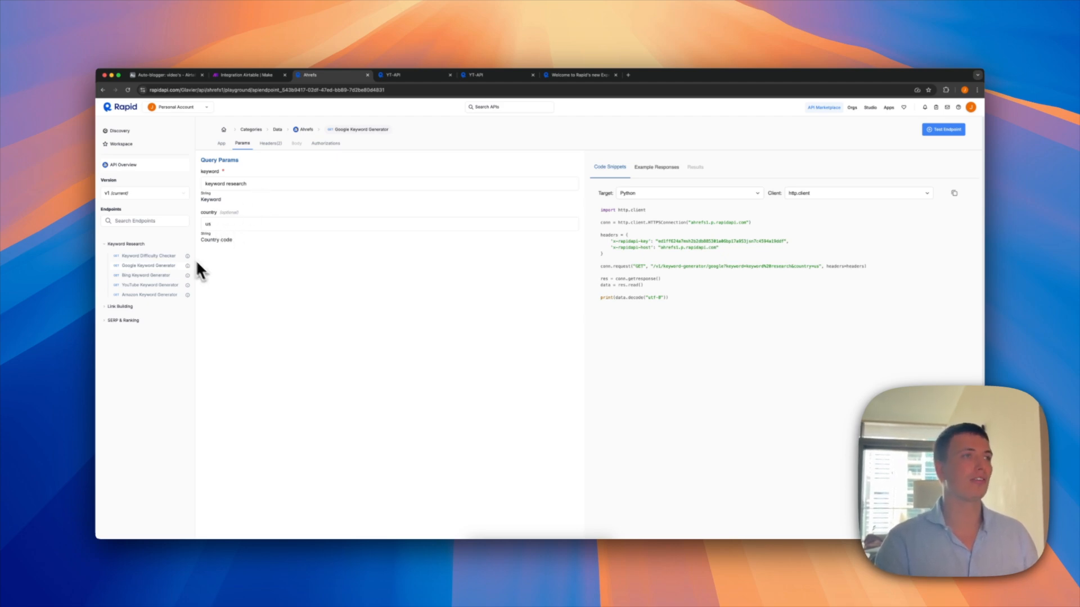
left_click(261, 184)
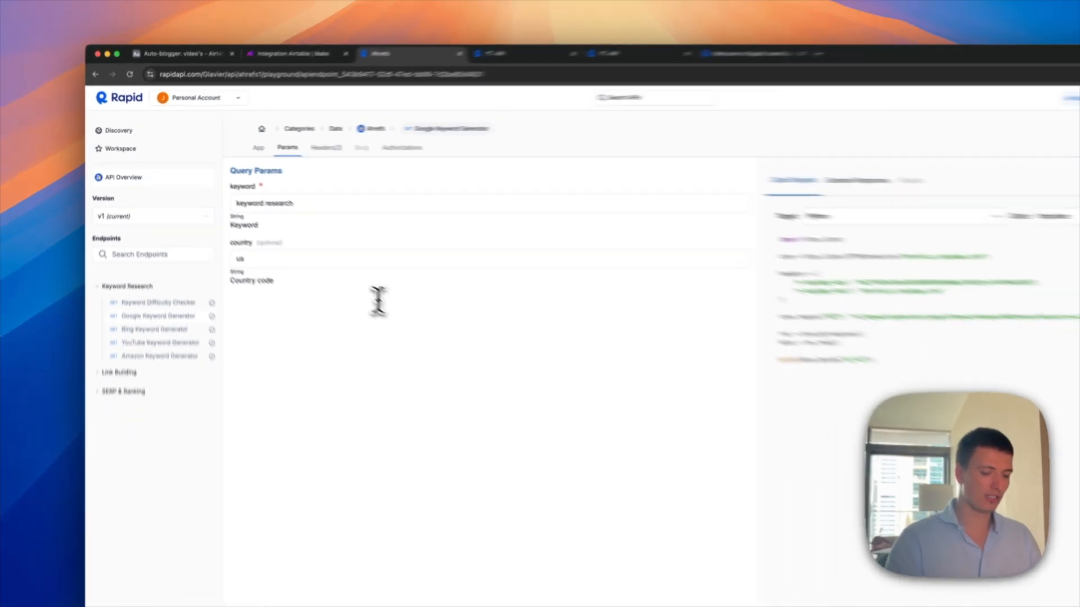
key("alt+shift+Left")
key("BackSpace")
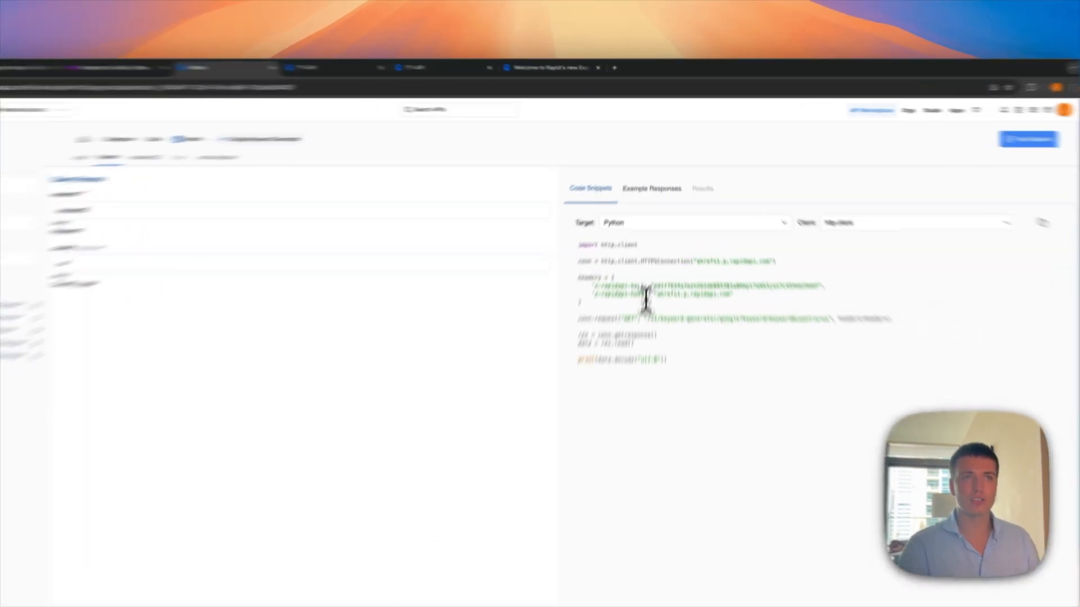
Step: Put the ahrefs1.p.rapidapi.com host in the HTTP module's URL and copy the request path
left_click_drag(662, 247, 719, 248)
key("super+c")
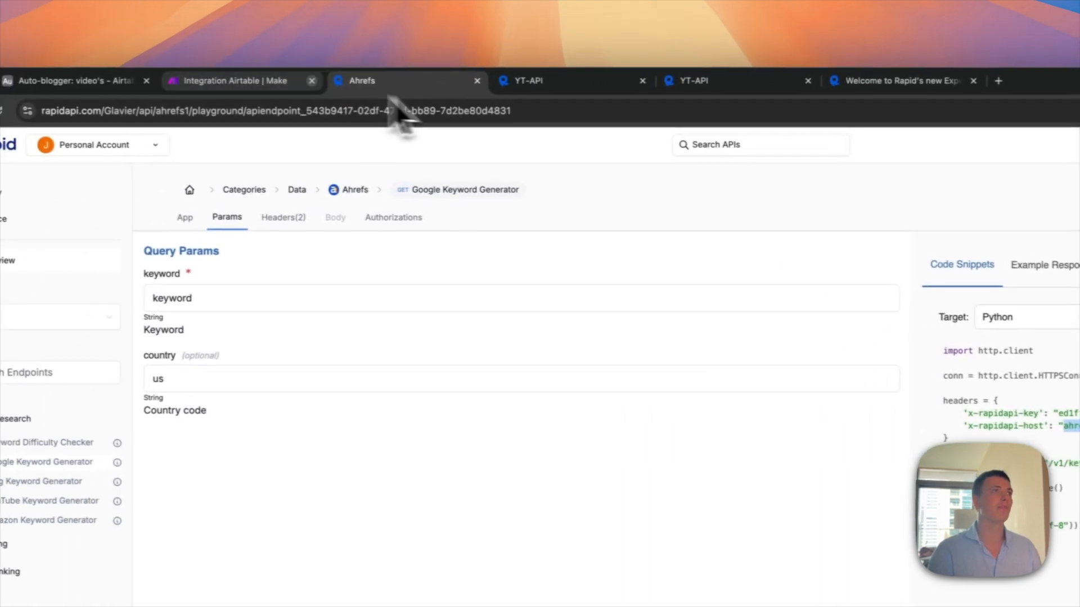
left_click(306, 82)
left_click(832, 414)
key("super+v")
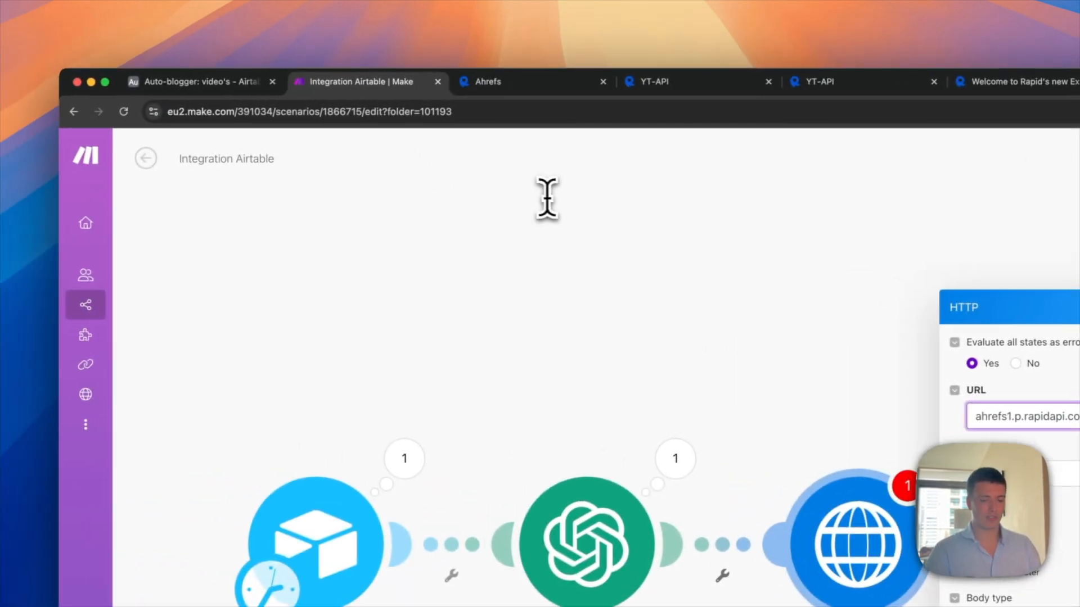
left_click(541, 84)
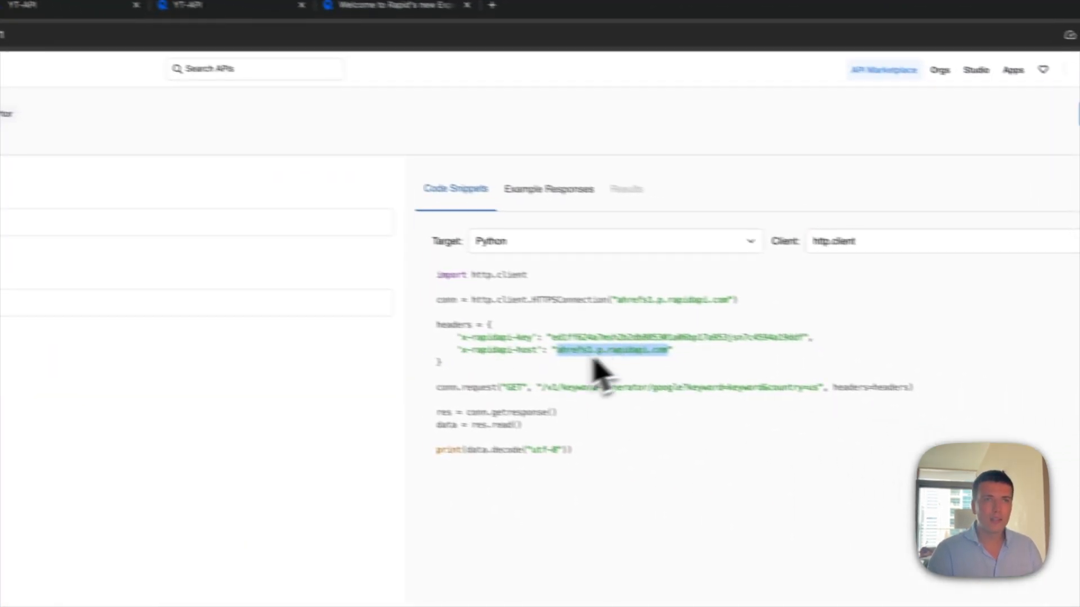
left_click_drag(501, 381, 771, 380)
key("ctrl+c")
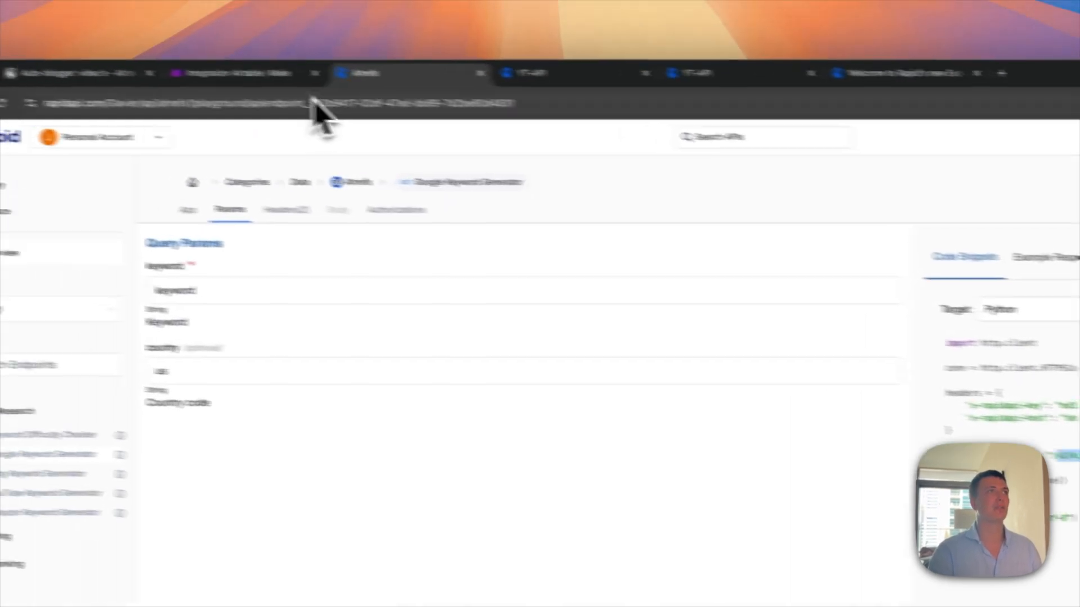
left_click(313, 85)
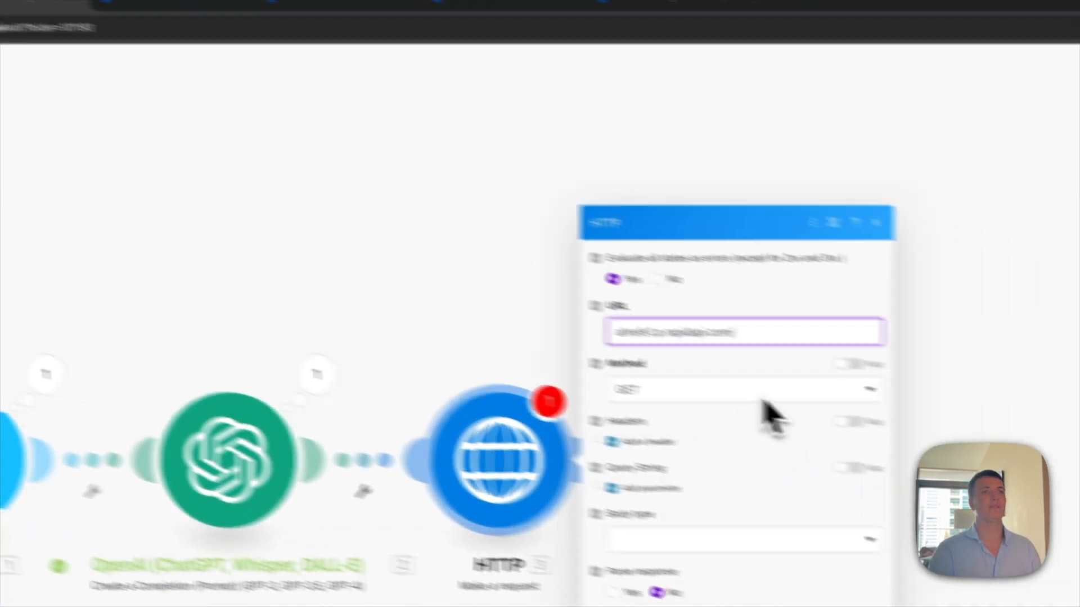
Step: Append the keyword-generator path to the URL, mapping keyword to decodeURL of the OpenAI Result
key("ctrl+v")
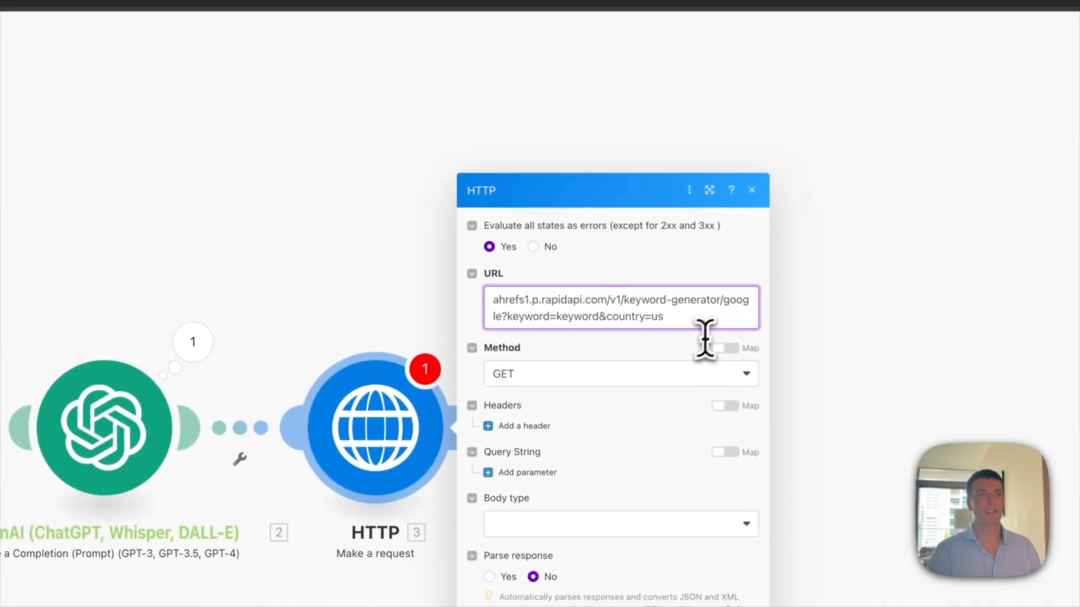
left_click(558, 318)
double_click(568, 309)
key("BackSpace")
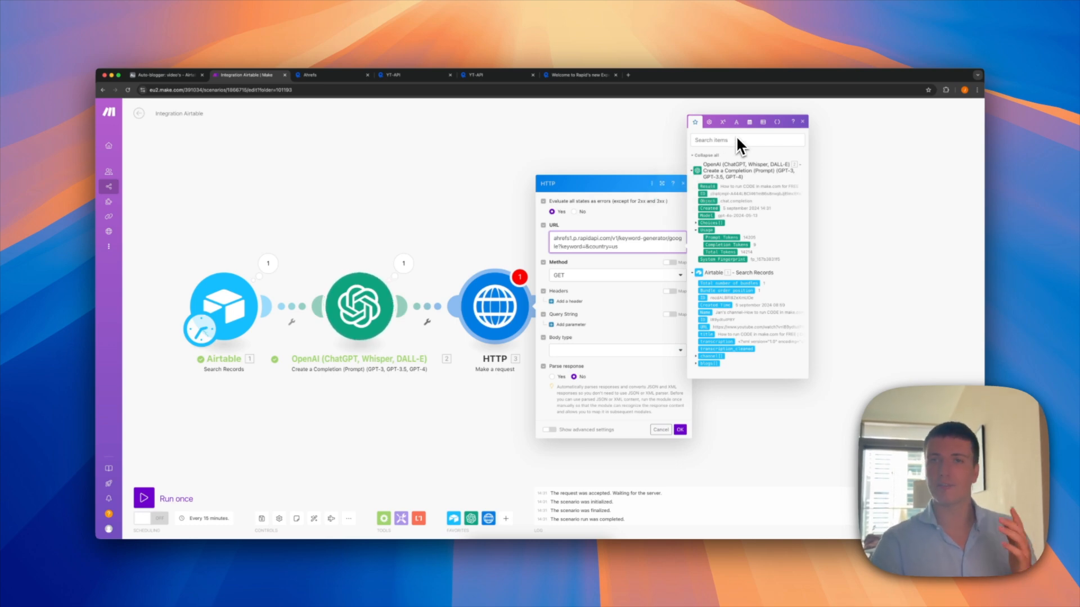
left_click(736, 122)
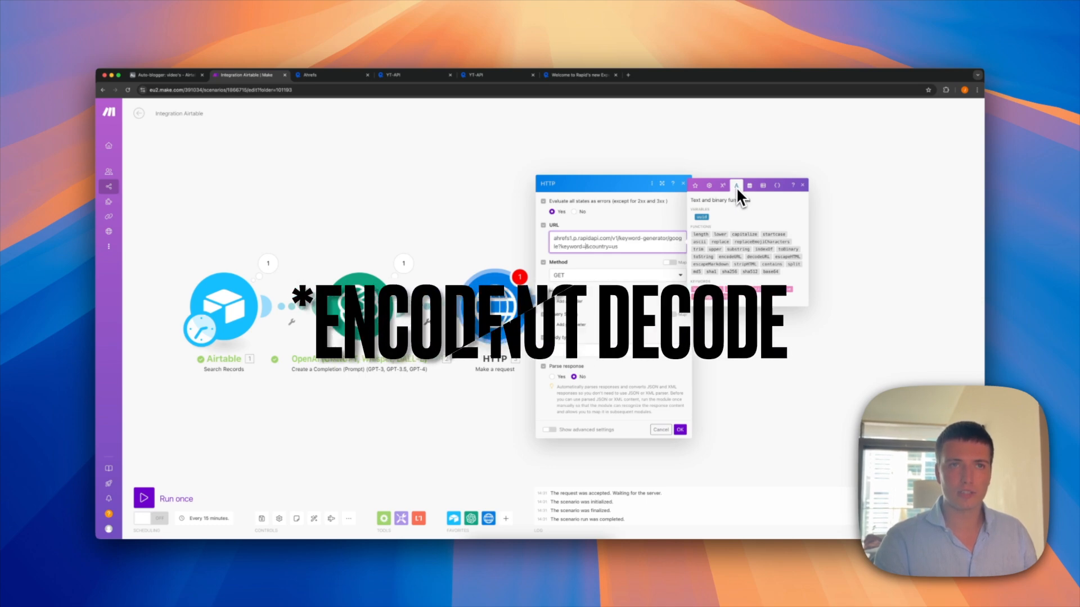
left_click(763, 258)
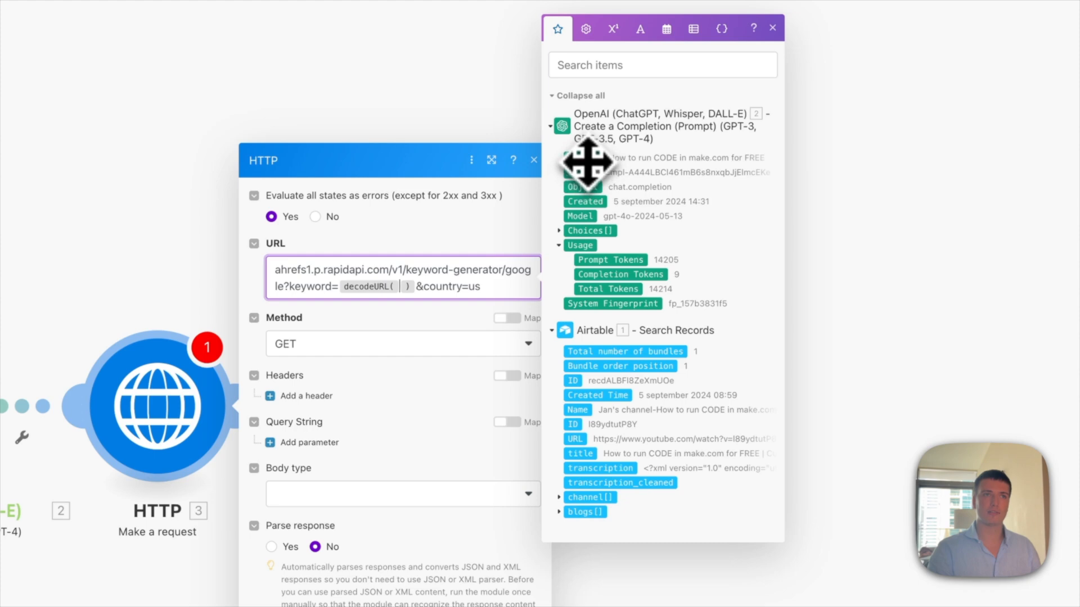
left_click(586, 159)
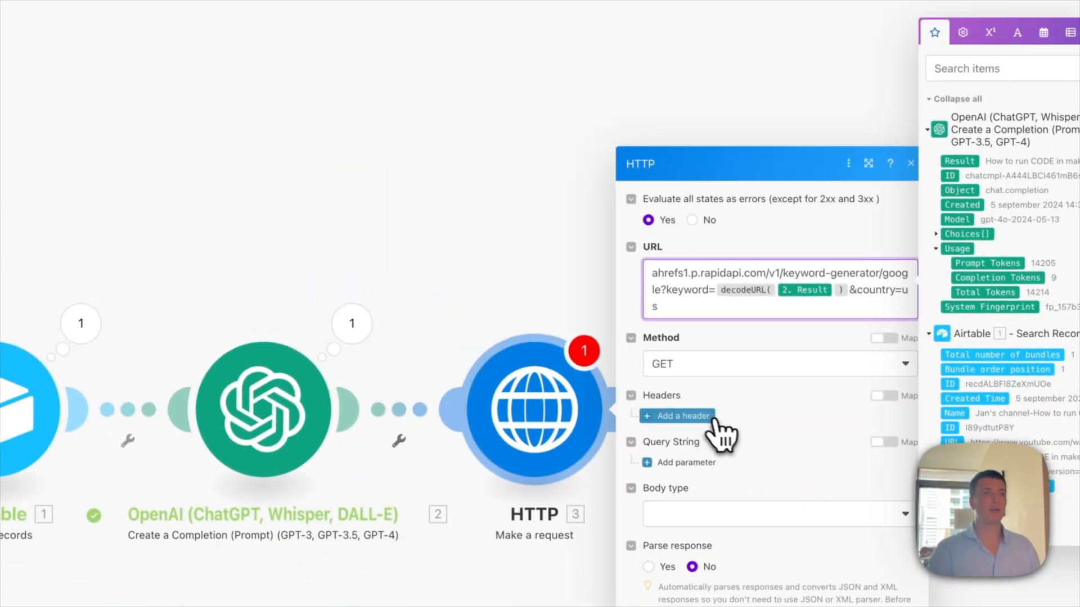
Step: Add a request header to the HTTP module and save its settings
left_click(711, 418)
left_click(737, 525)
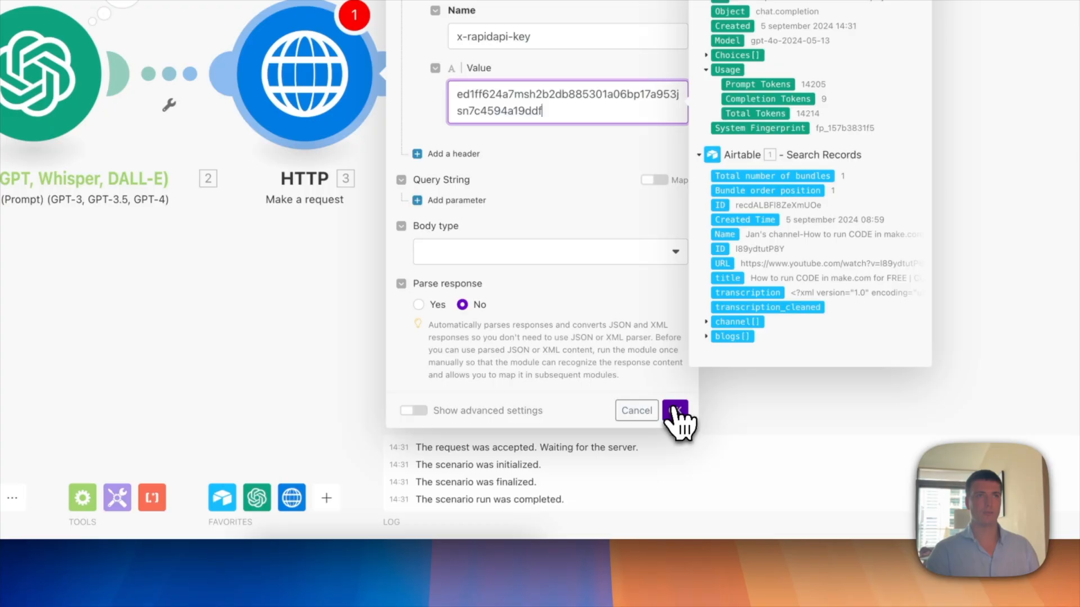
left_click(680, 421)
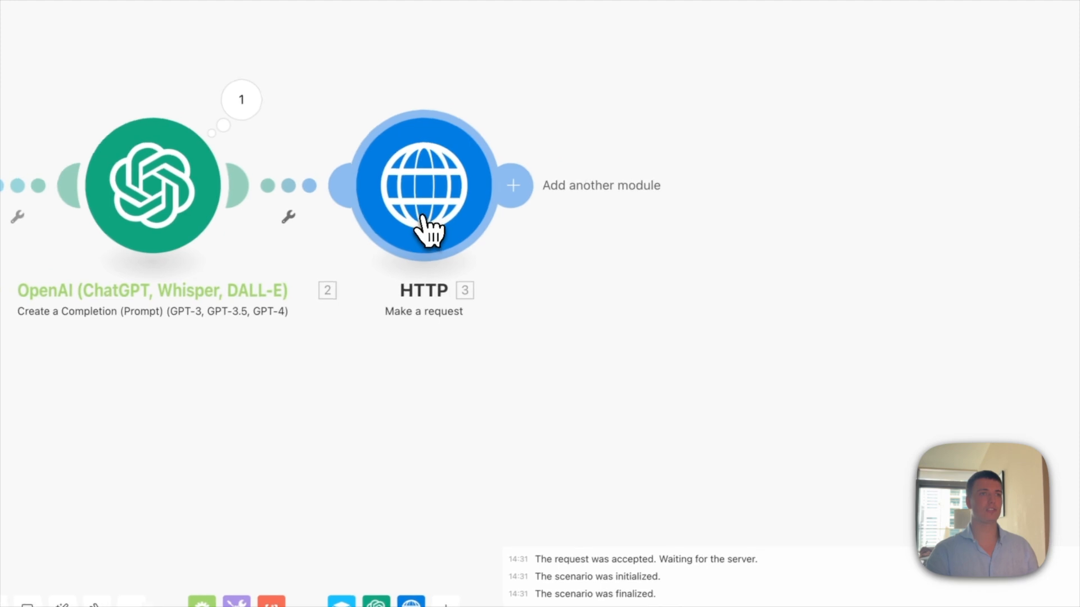
Step: Test-run the HTTP module alone with a sample 'random keyword' Result, then prefix the URL with https
right_click(427, 230)
left_click(466, 249)
left_click(612, 383)
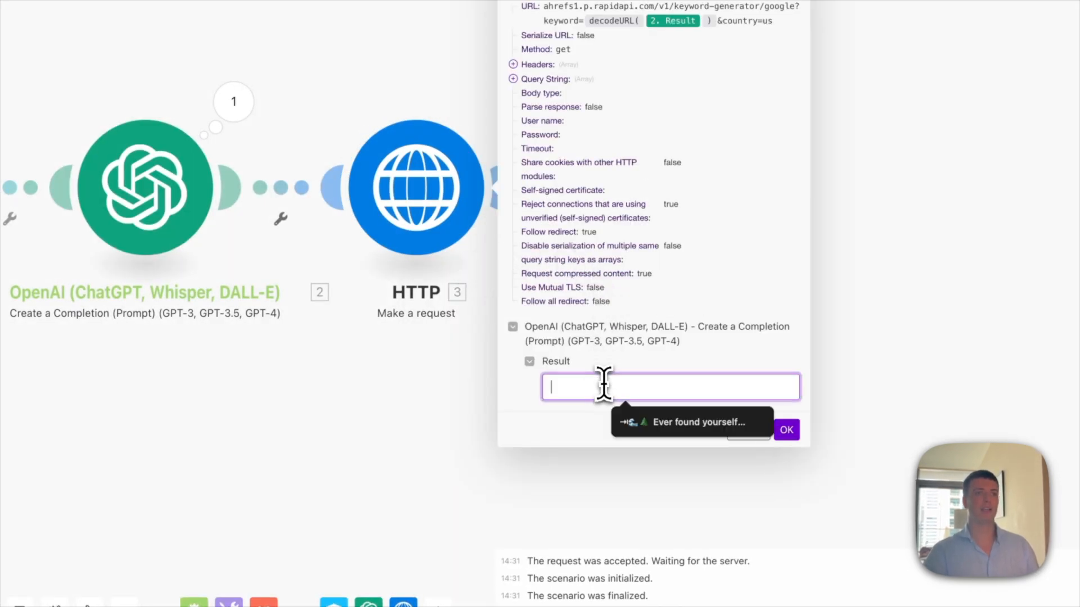
type("random keyword")
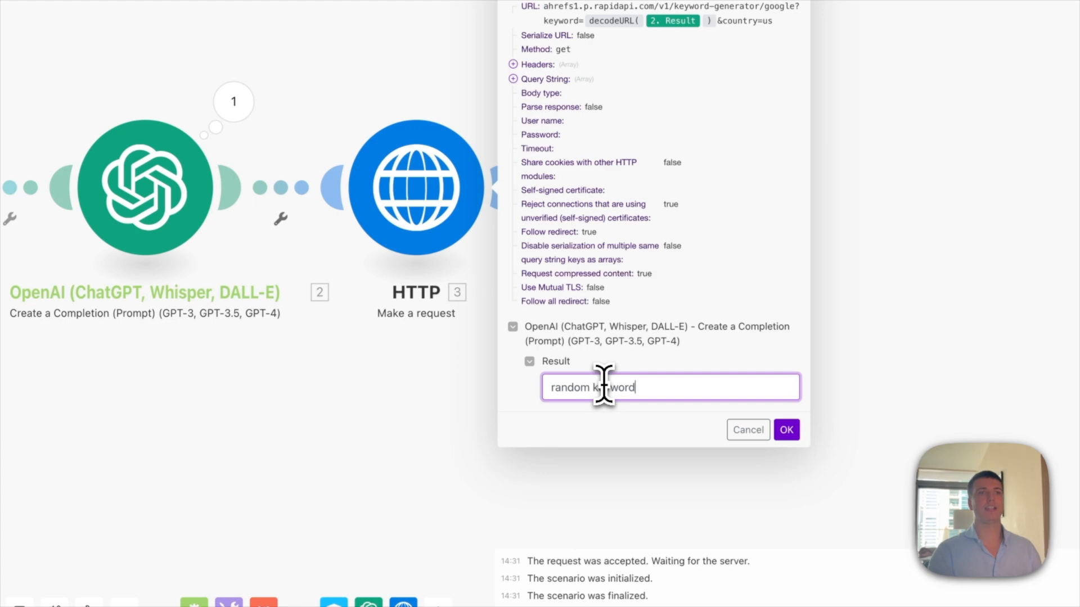
left_click(786, 430)
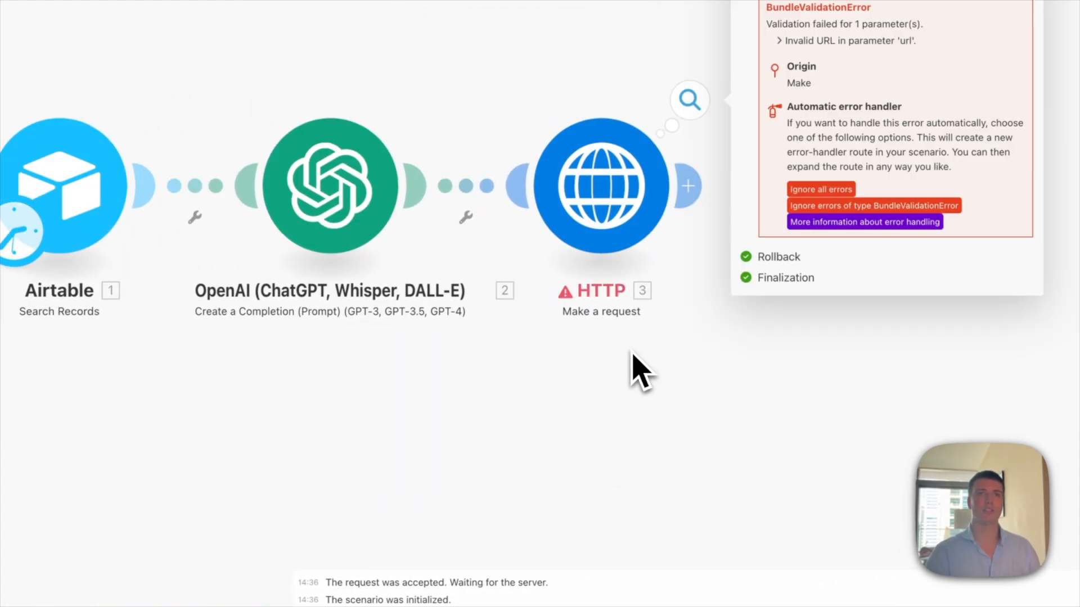
left_click_drag(669, 405, 453, 377)
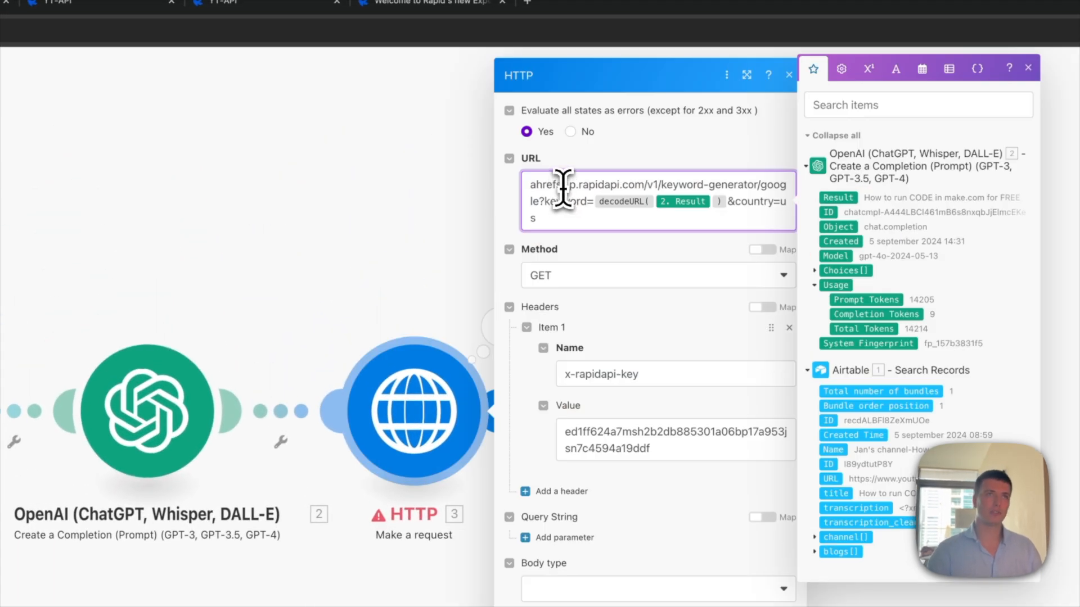
type("htt")
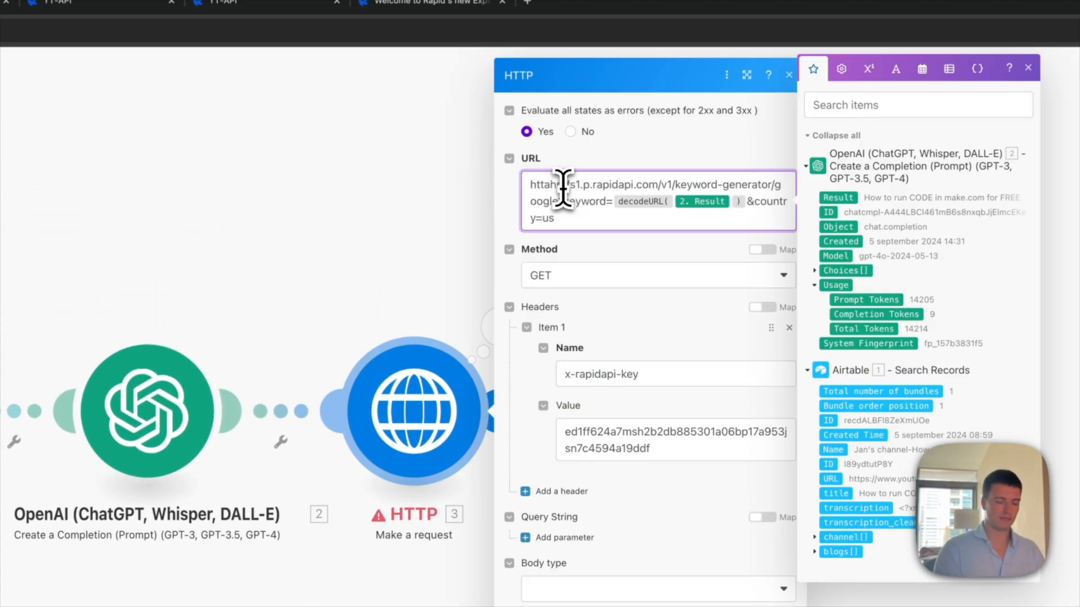
type("ps")
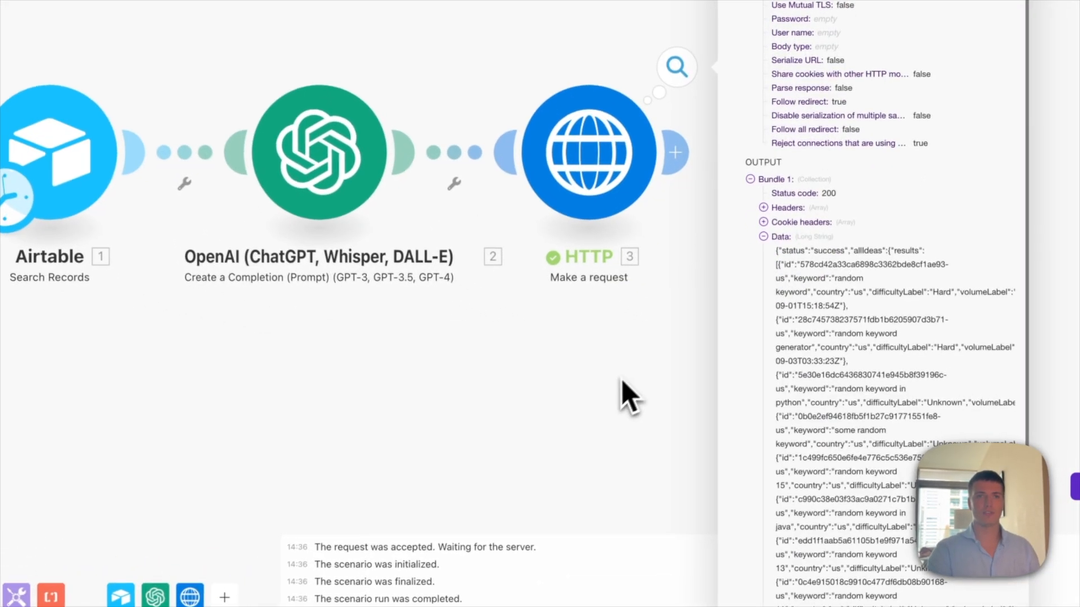
Step: Inspect the status-200 output bundle listing Ahrefs keyword ideas around 'random keyword'
left_click_drag(621, 379, 290, 170)
scroll(550, 398, "down", 3)
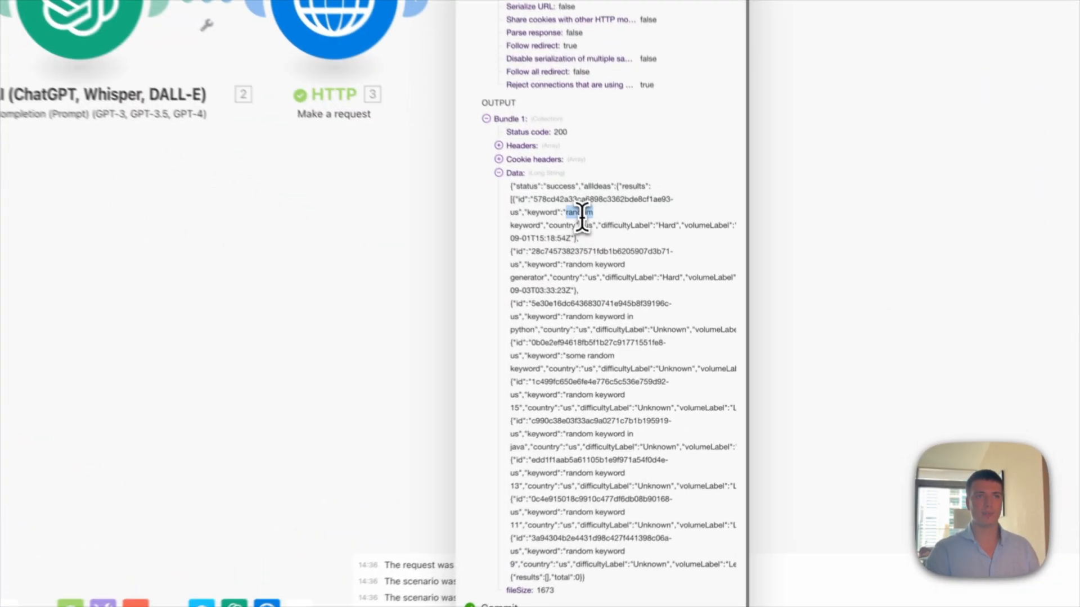
double_click(653, 333)
left_click(590, 260)
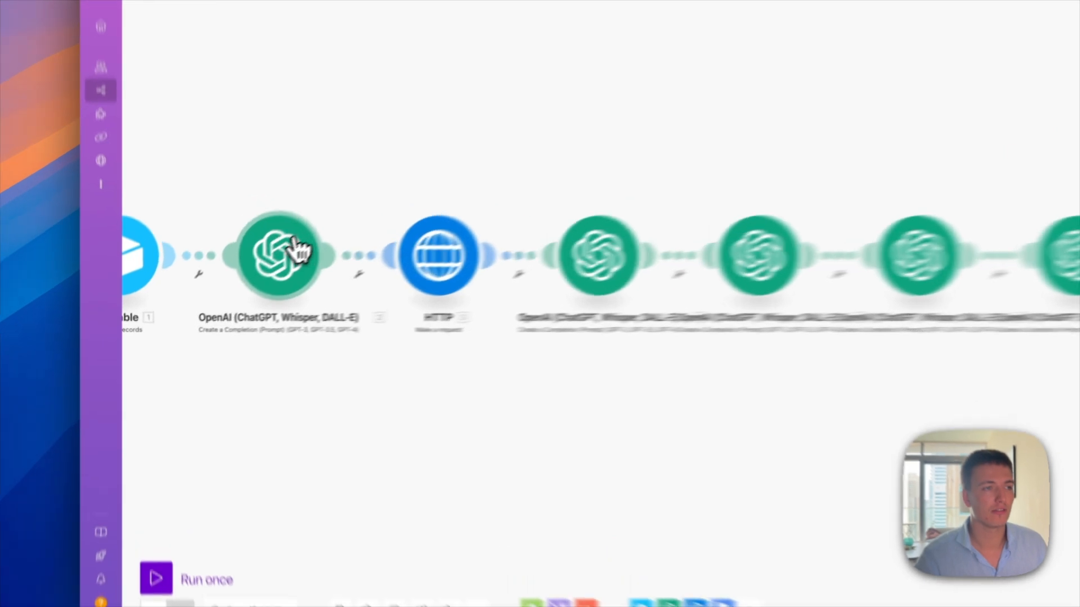
Step: Review the keyword-extraction OpenAI module's gpt-4o prompt for one main keyword, then close it
left_click(234, 289)
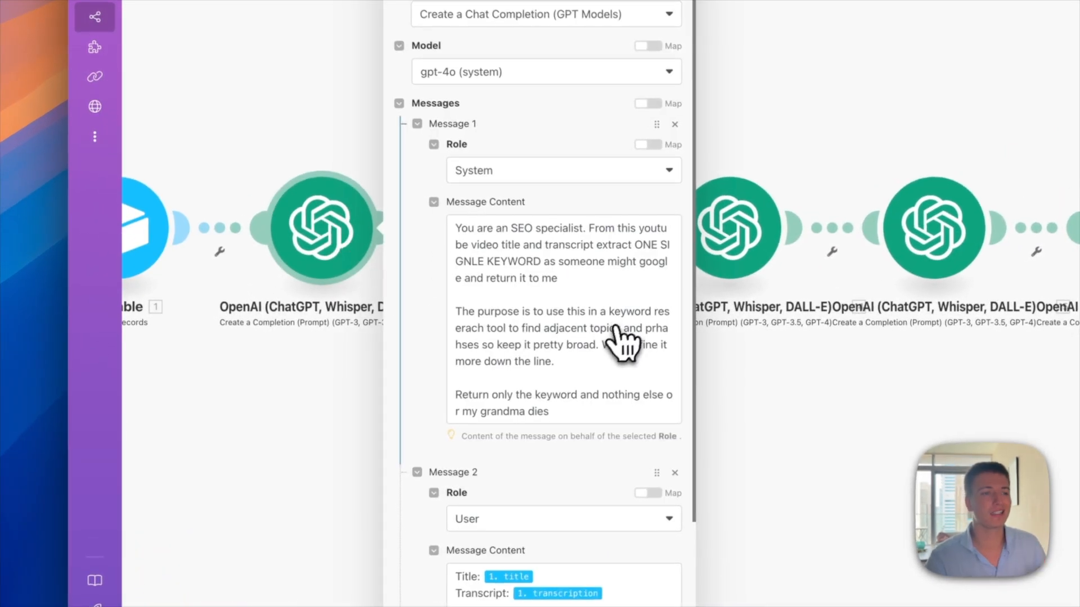
scroll(568, 417, "down", 1)
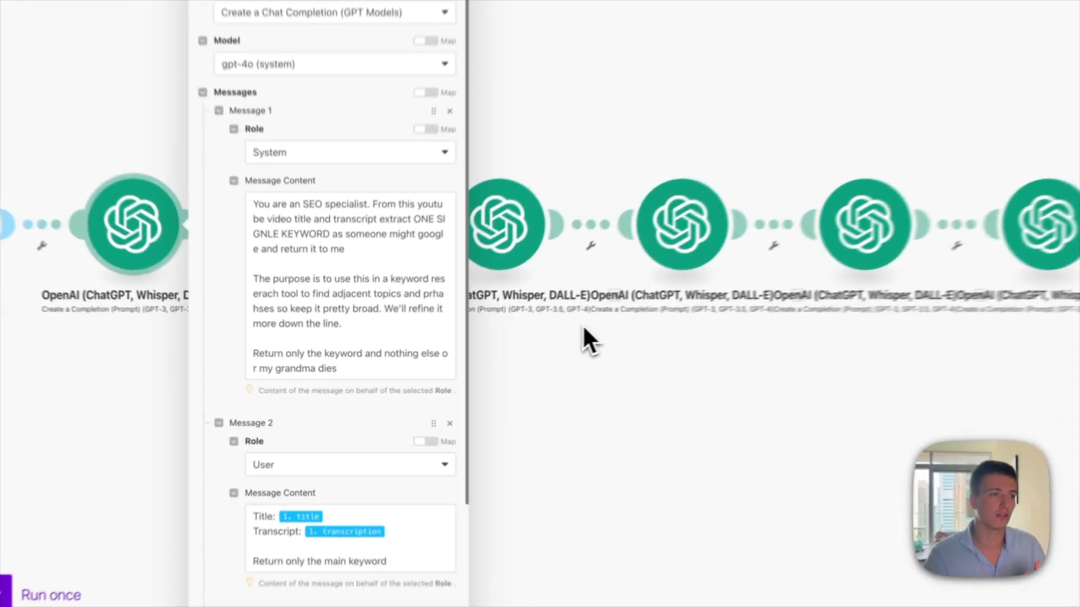
left_click(468, 352)
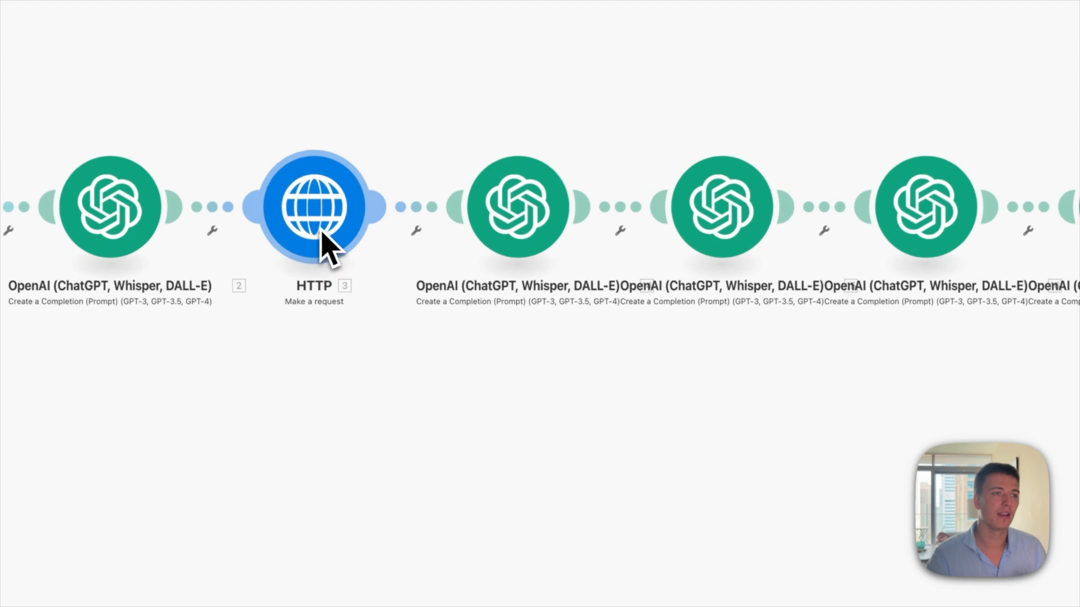
Step: Open the outline OpenAI module and read its gpt-4o-mini prompt for 5–7 h2 headings
left_click(518, 222)
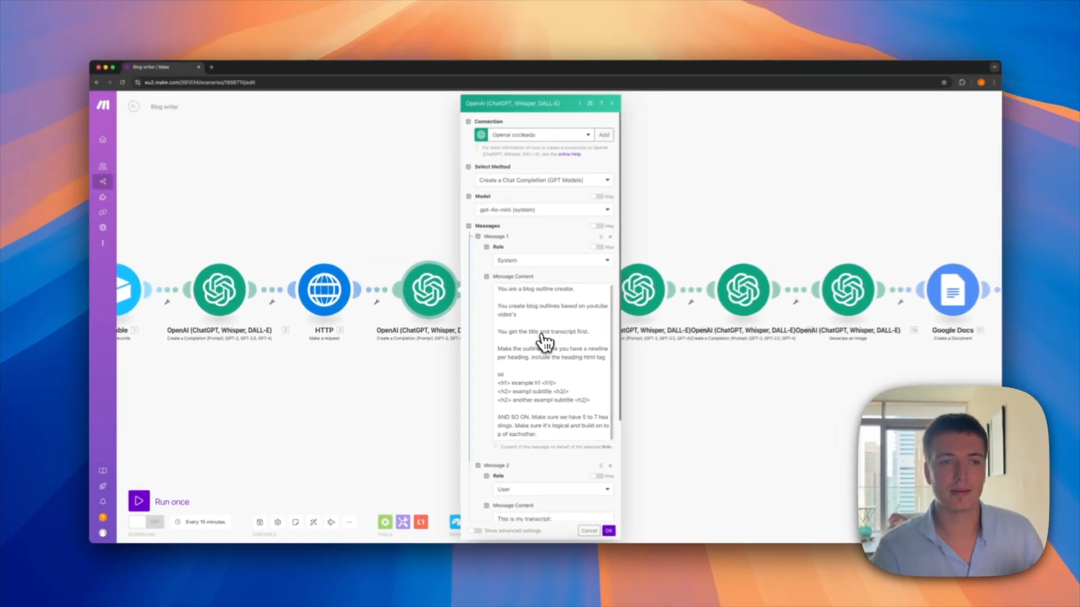
scroll(539, 333, "down", 1)
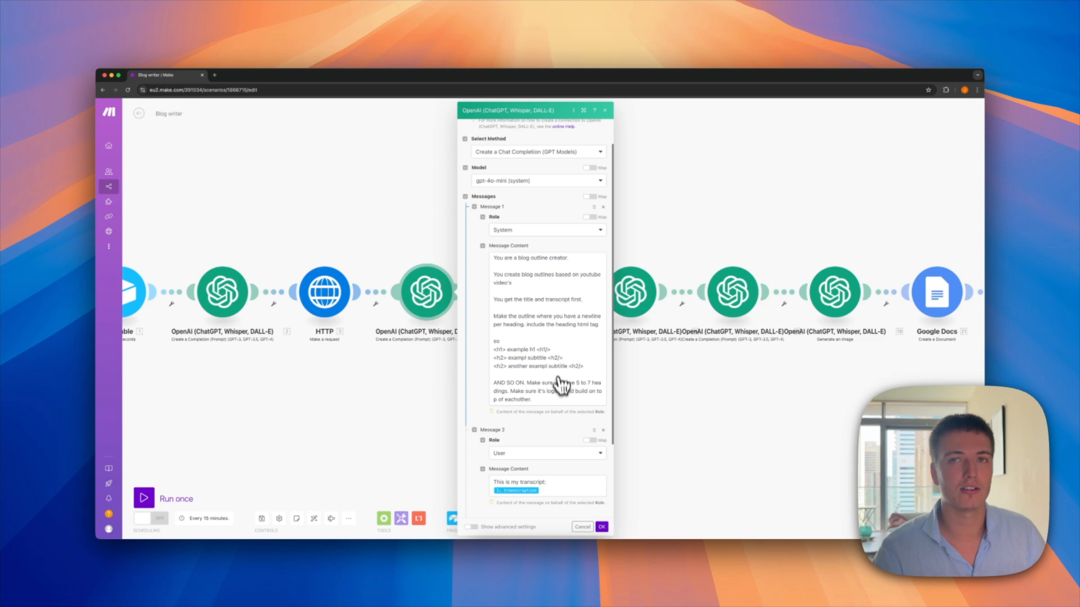
scroll(548, 405, "down", 1)
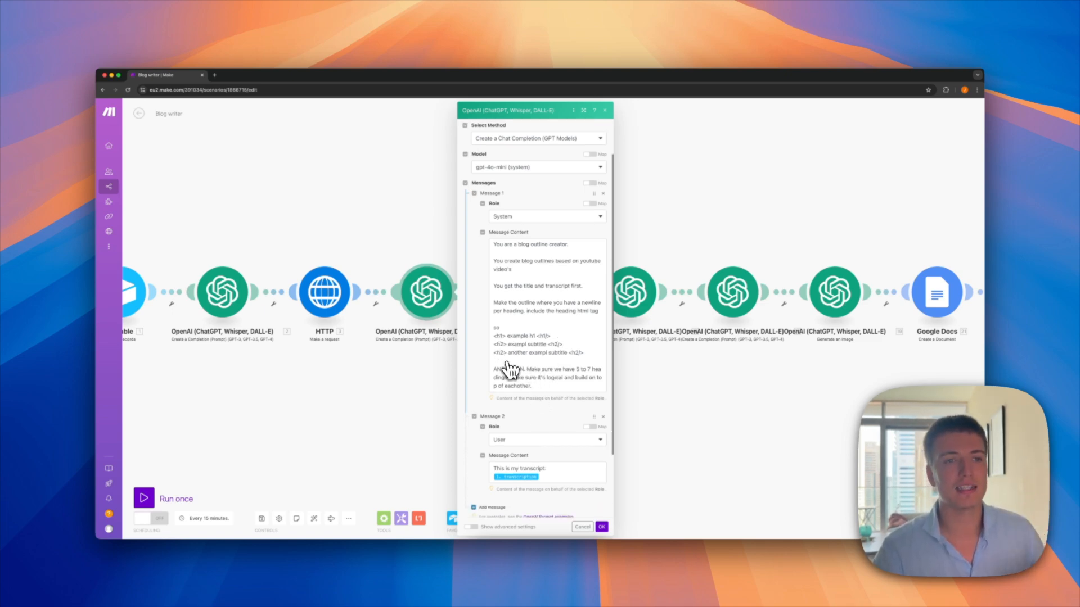
scroll(509, 365, "down", 1)
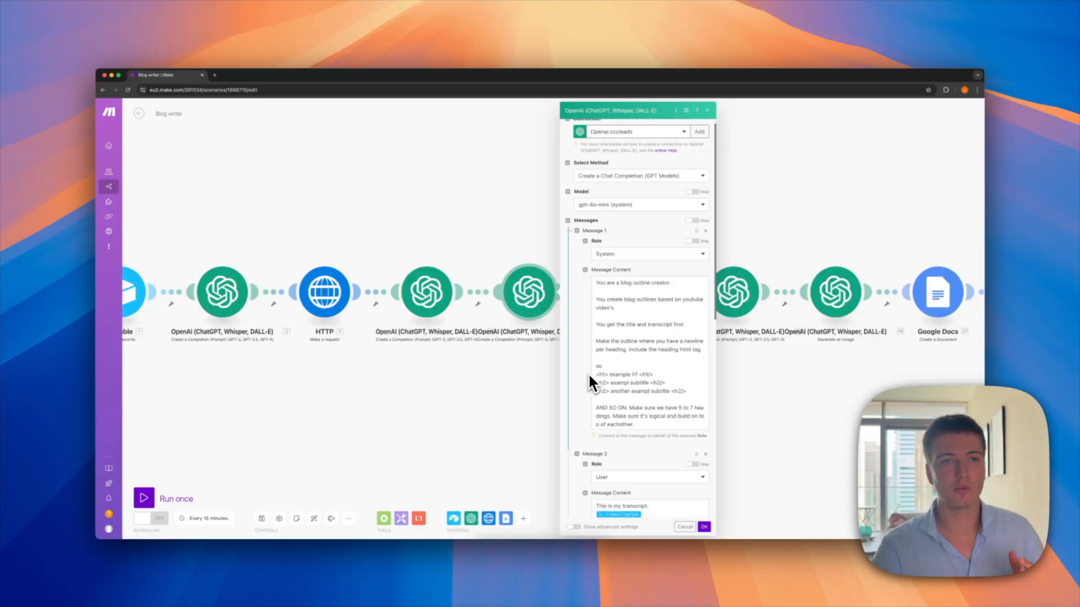
Step: Scroll through the outline-editing prompt combining transcript, prior outline and Ahrefs keyword research
scroll(587, 372, "down", 8)
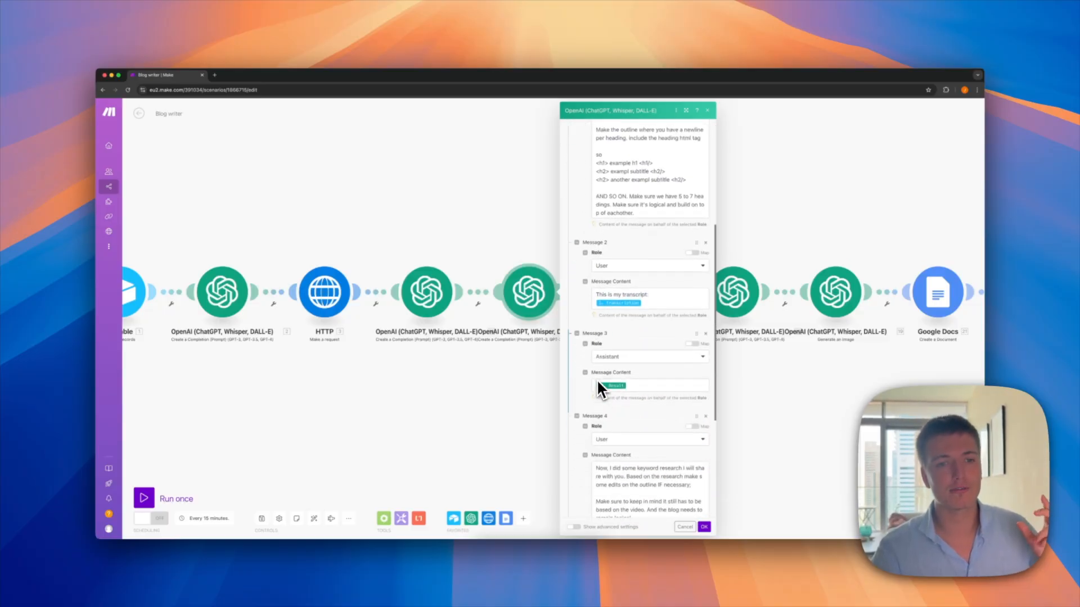
scroll(596, 379, "down", 1)
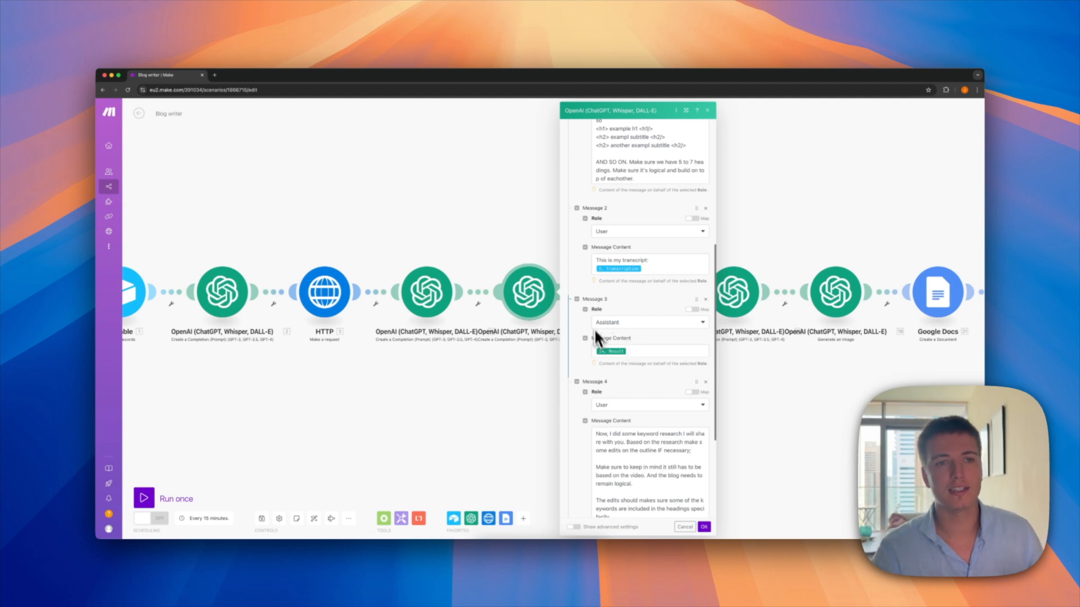
mouse_move(610, 352)
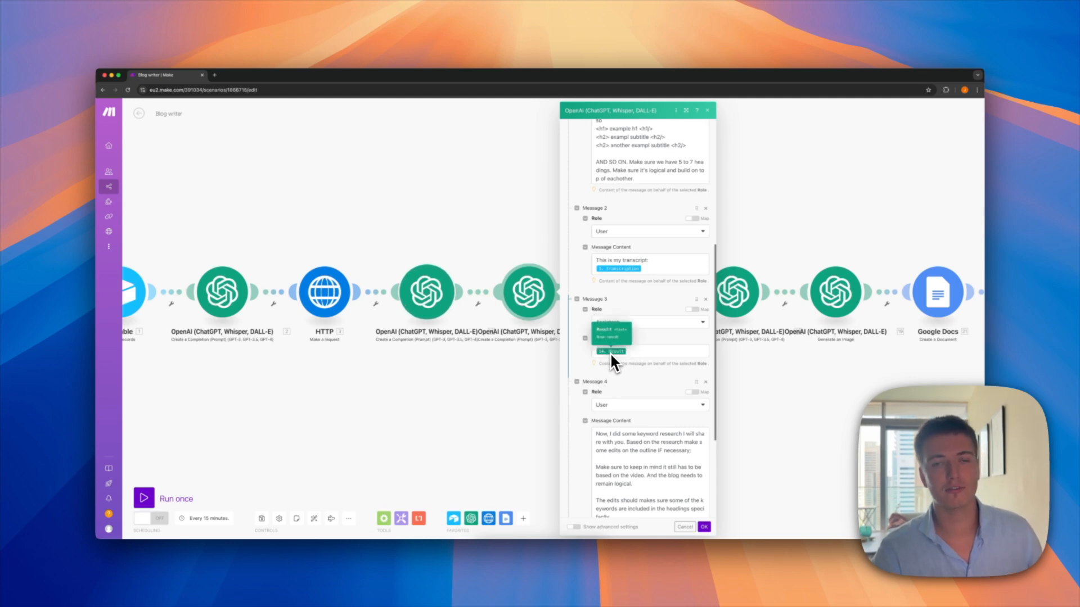
scroll(610, 352, "down", 3)
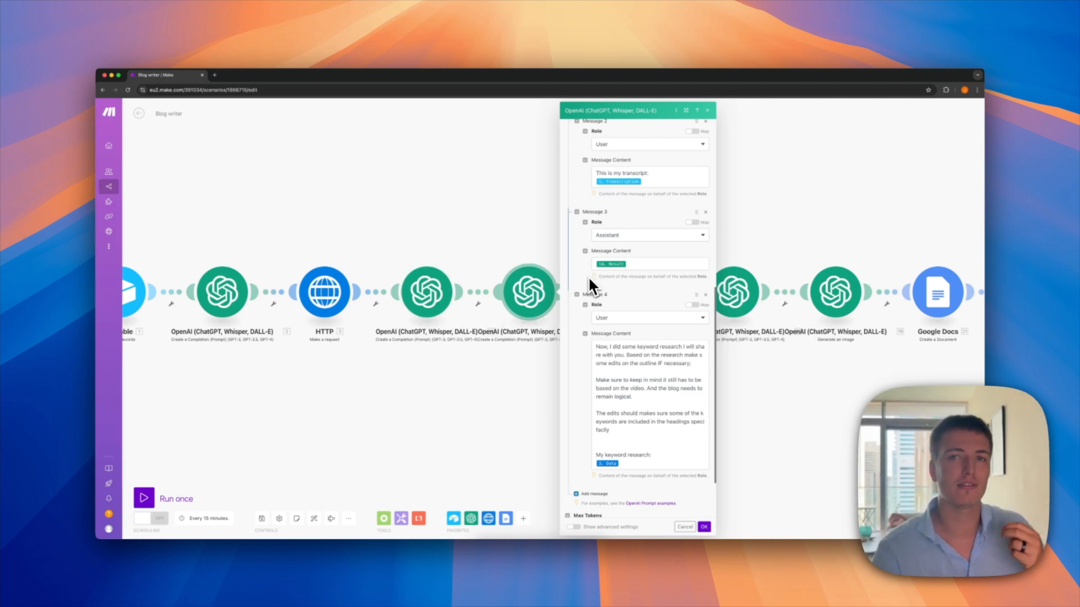
scroll(616, 353, "down", 1)
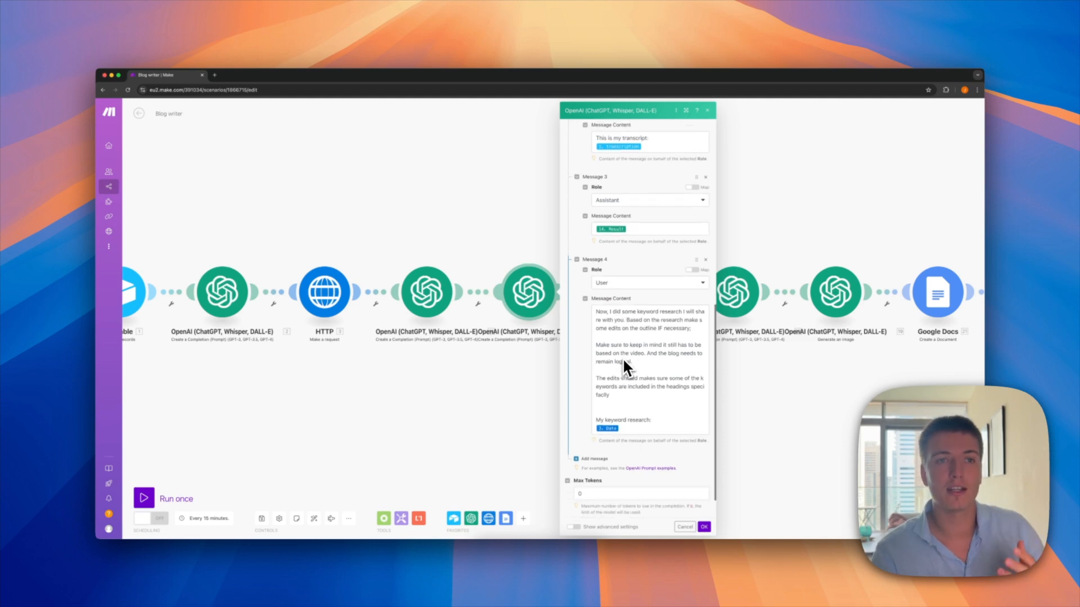
scroll(622, 356, "up", 1)
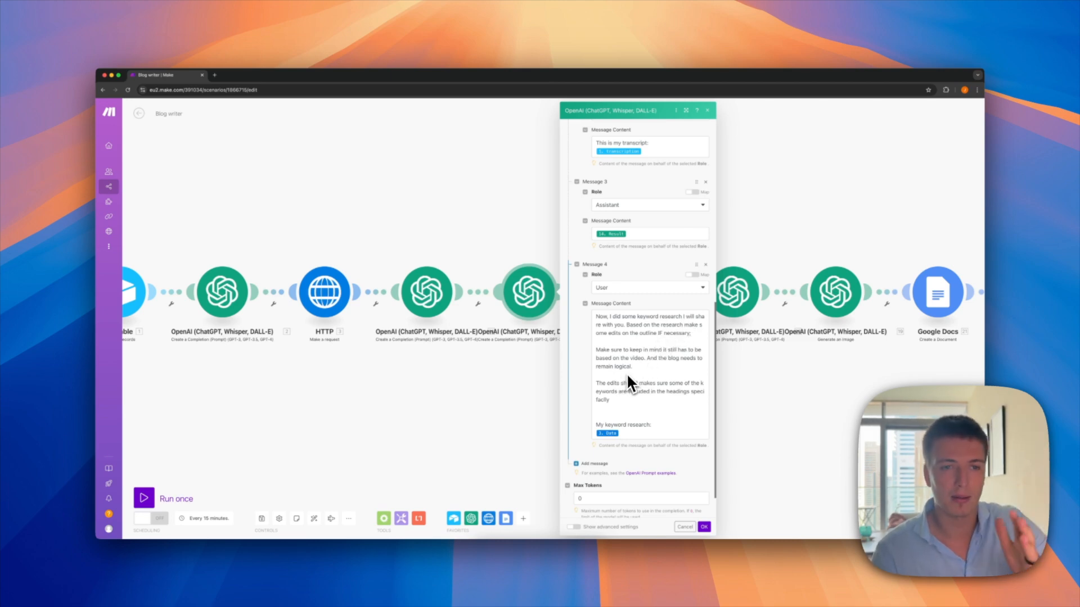
mouse_move(615, 437)
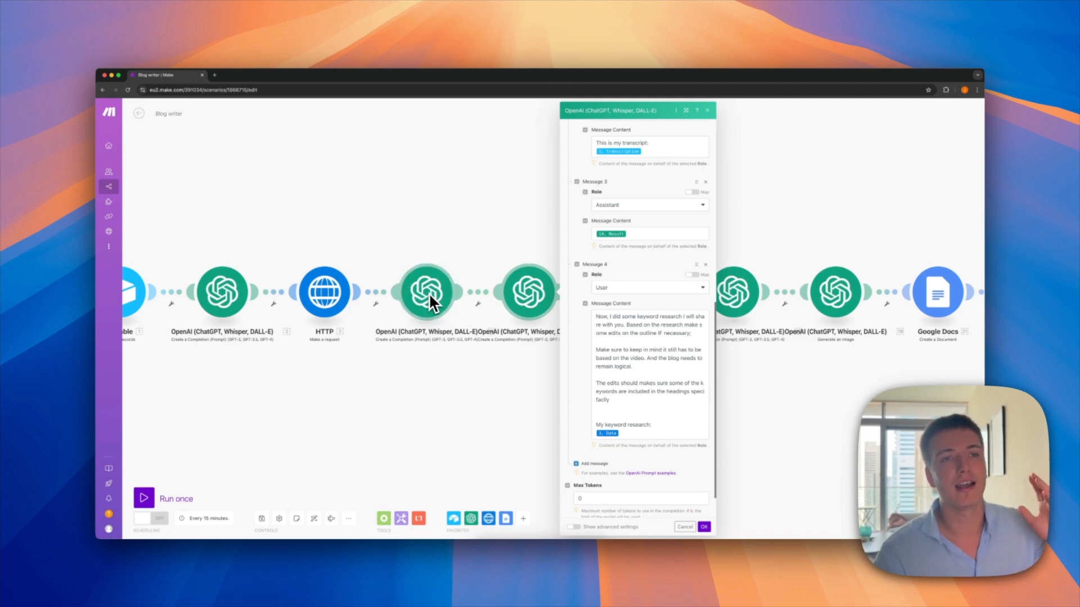
scroll(563, 385, "down", 1)
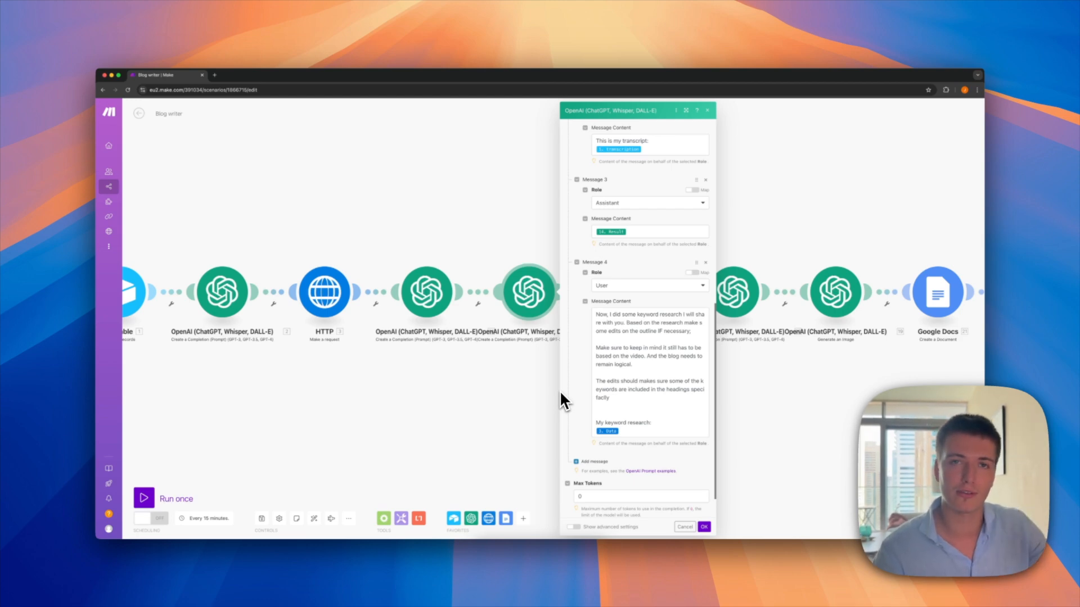
scroll(494, 374, "left", 2)
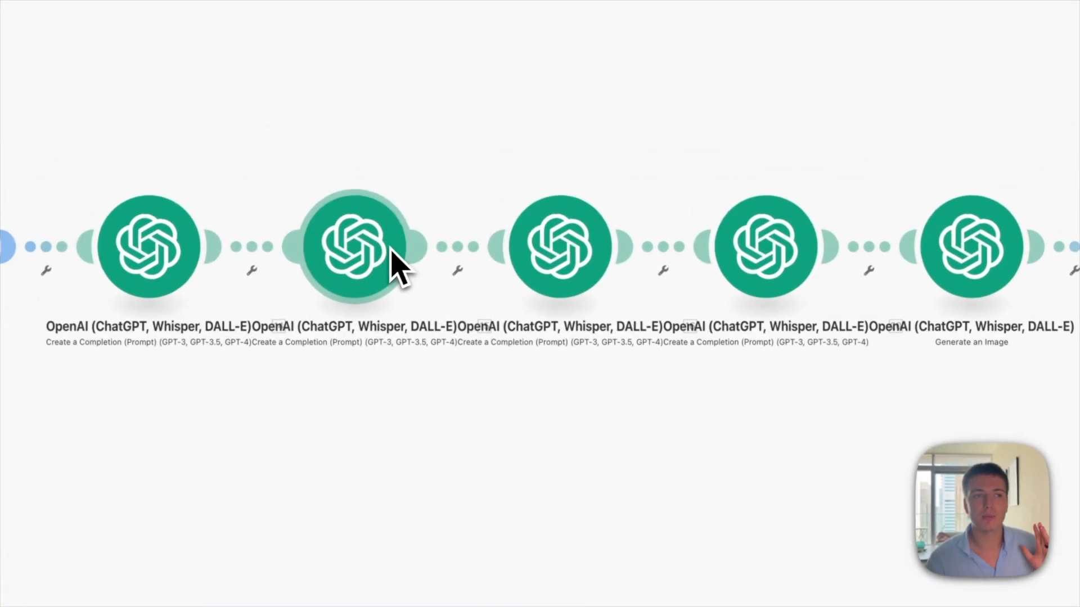
Step: Review the blog-writing module's prompt, highlighting 'Just output HTML', then open the blog-editor module
left_click(549, 258)
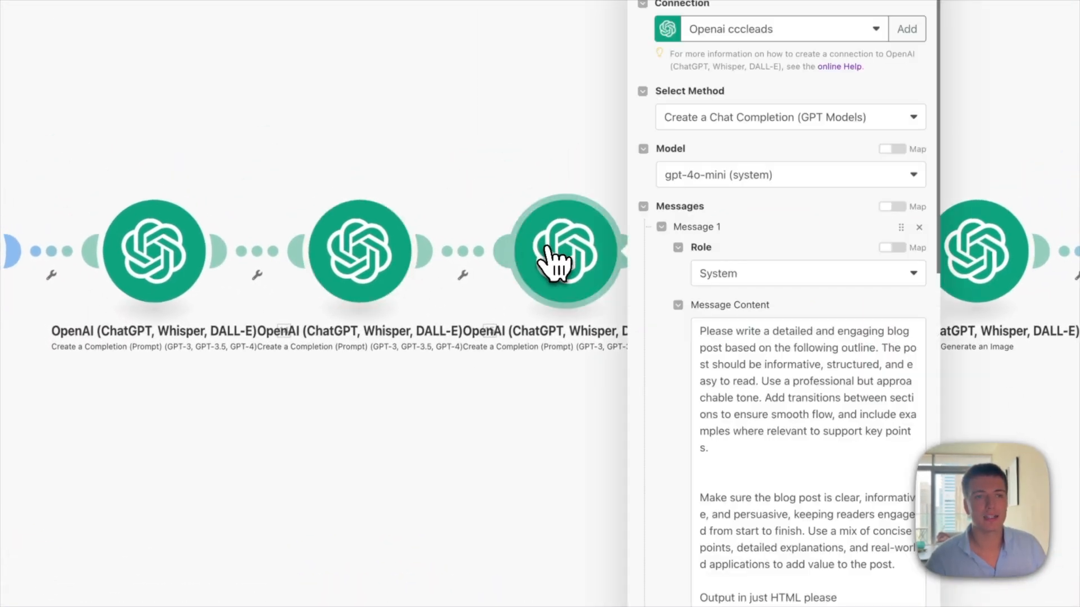
scroll(682, 398, "down", 3)
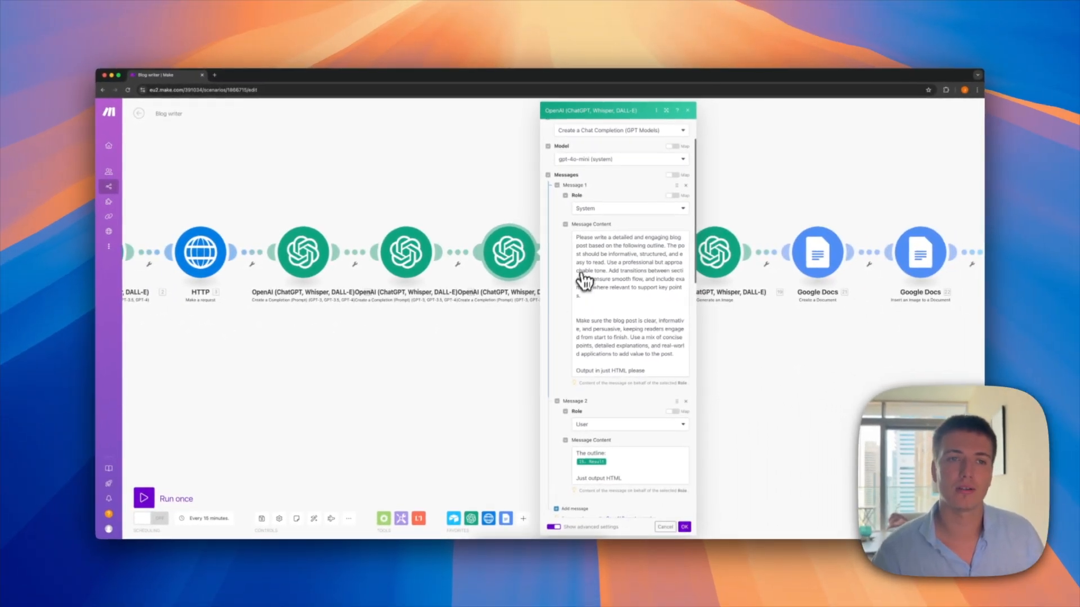
scroll(615, 292, "down", 2)
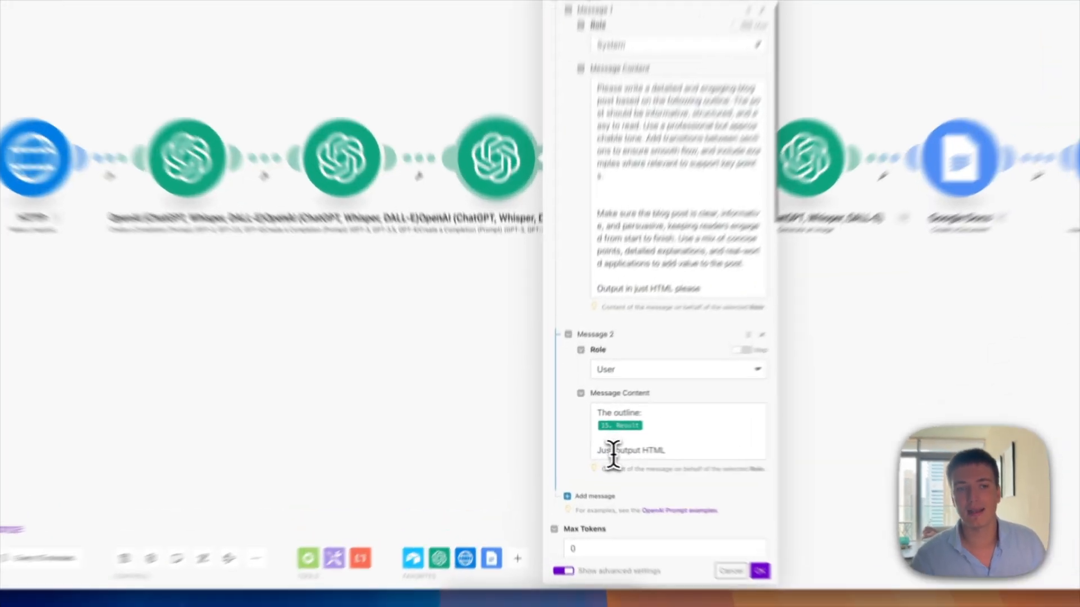
left_click_drag(576, 447, 621, 447)
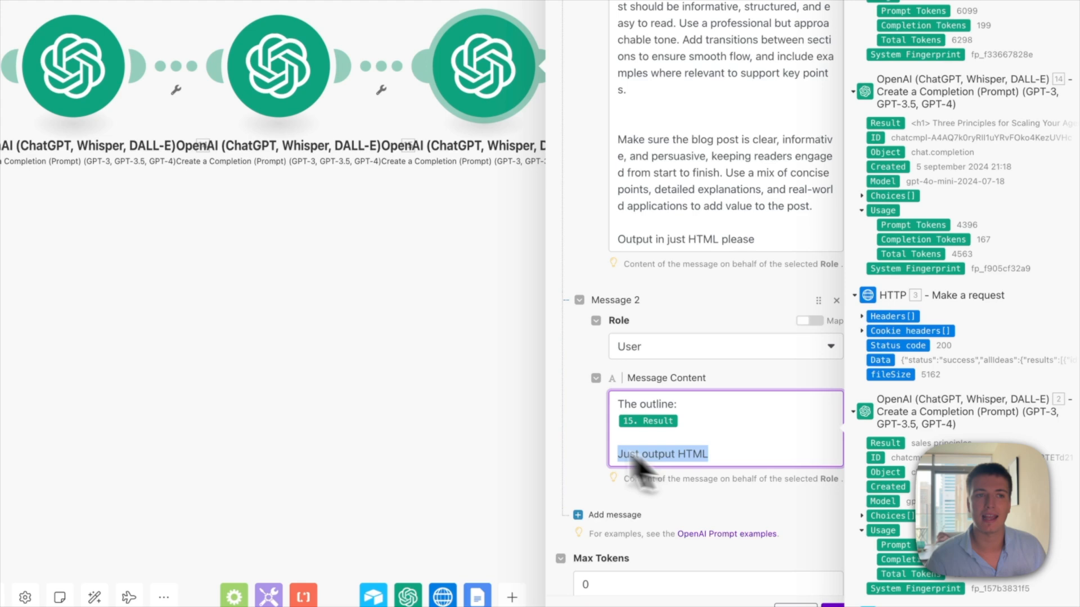
left_click(394, 380)
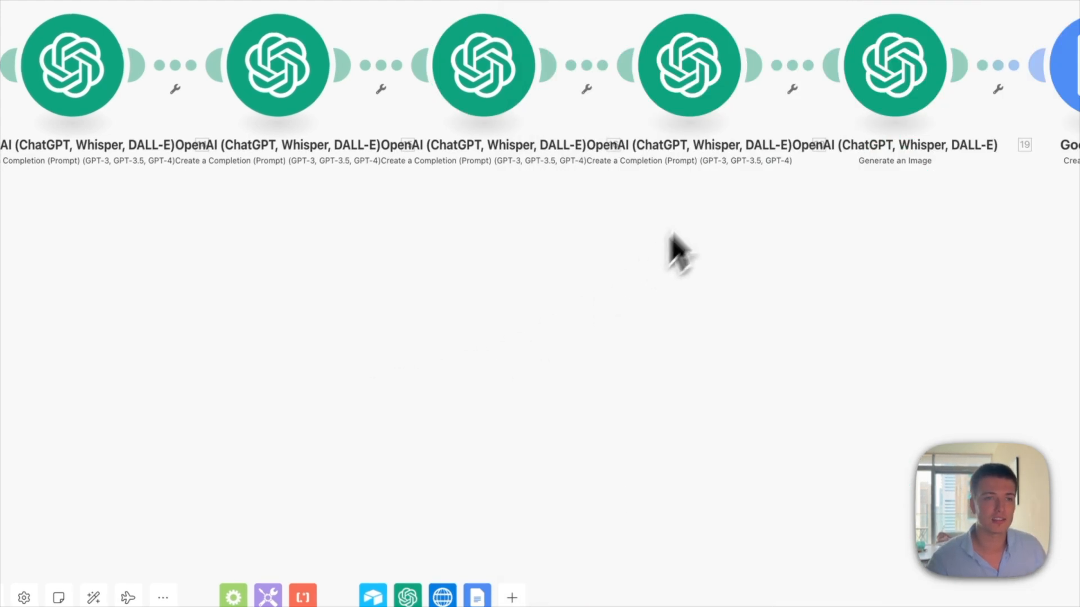
left_click(661, 169)
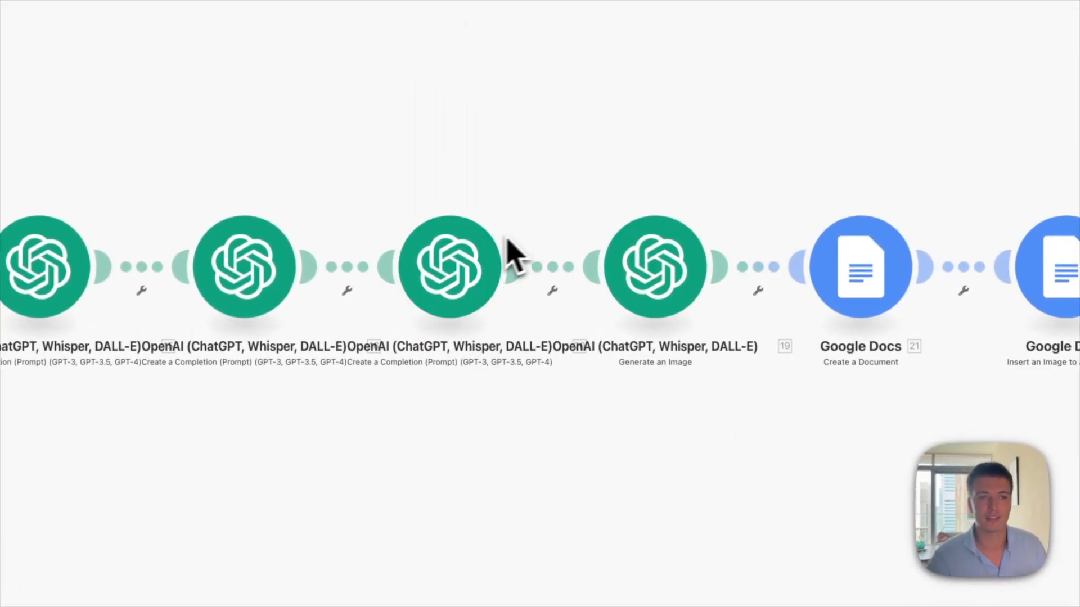
Step: Open the 'Generate an Image' module to view its DALL-E 3 image prompt
left_click(667, 271)
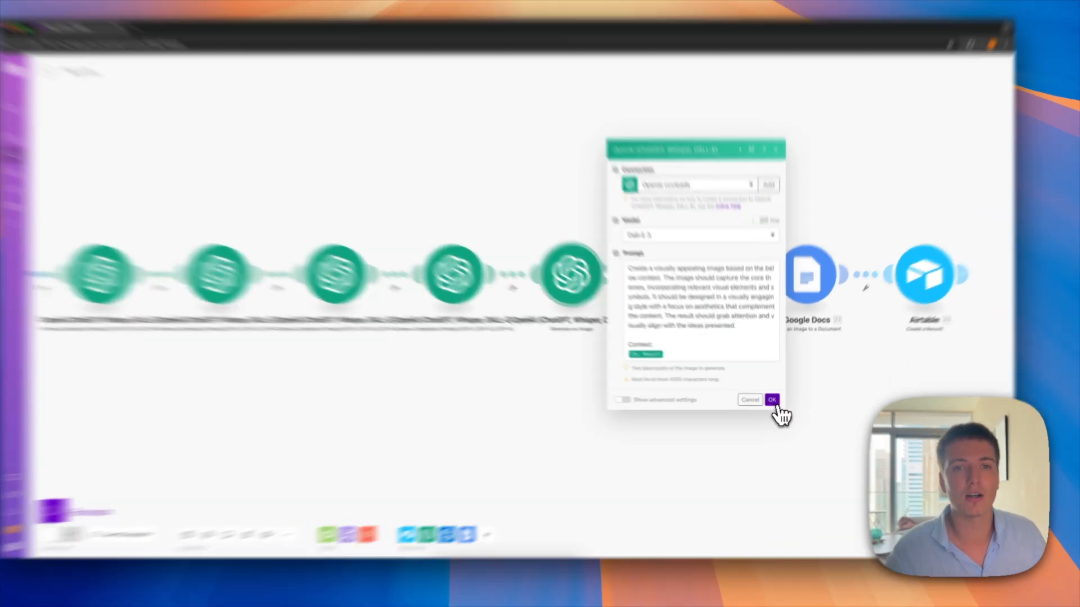
Step: Close the image module and review the Google Docs document name (Name + ' - blog') against the Airtable record
left_click(771, 400)
left_click(717, 322)
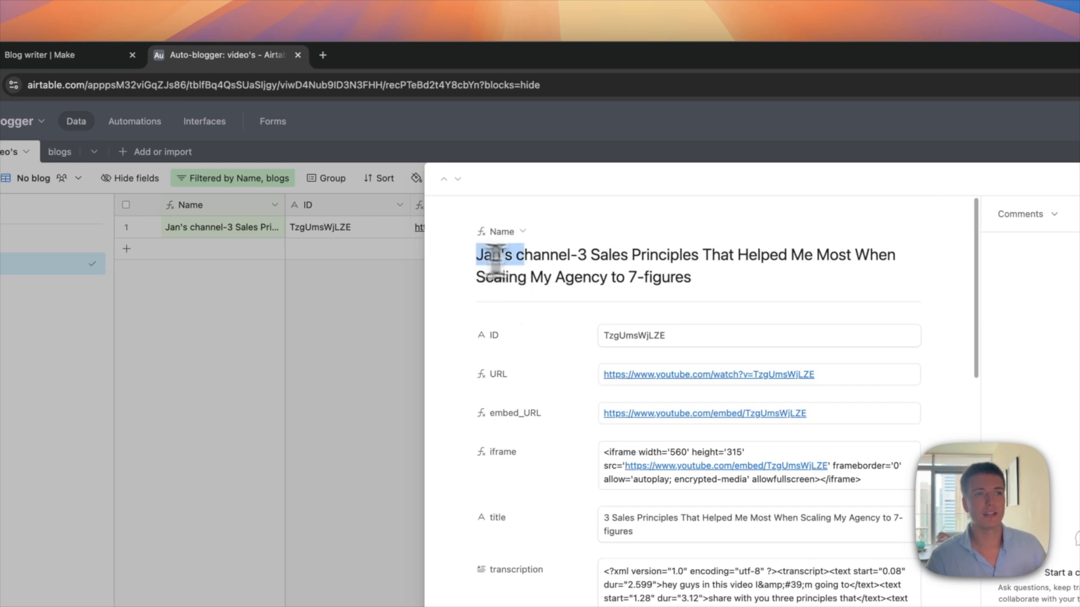
left_click_drag(478, 256, 595, 273)
left_click_drag(723, 290, 577, 265)
left_click(80, 59)
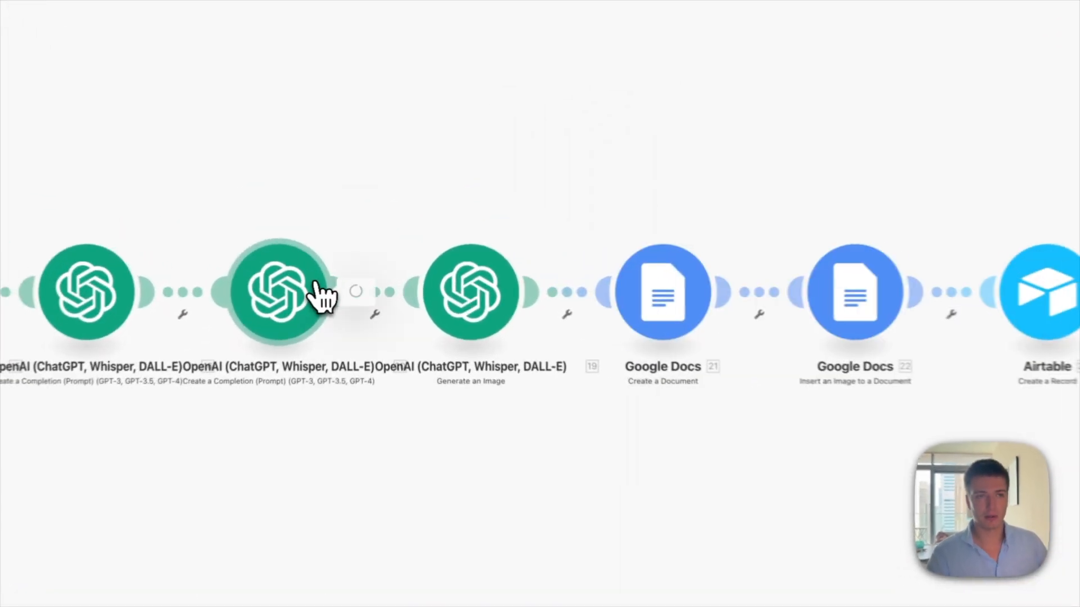
Step: Review the Google Docs create-document and insert-image settings, which append module 19's image URL into module 21's document
left_click(321, 296)
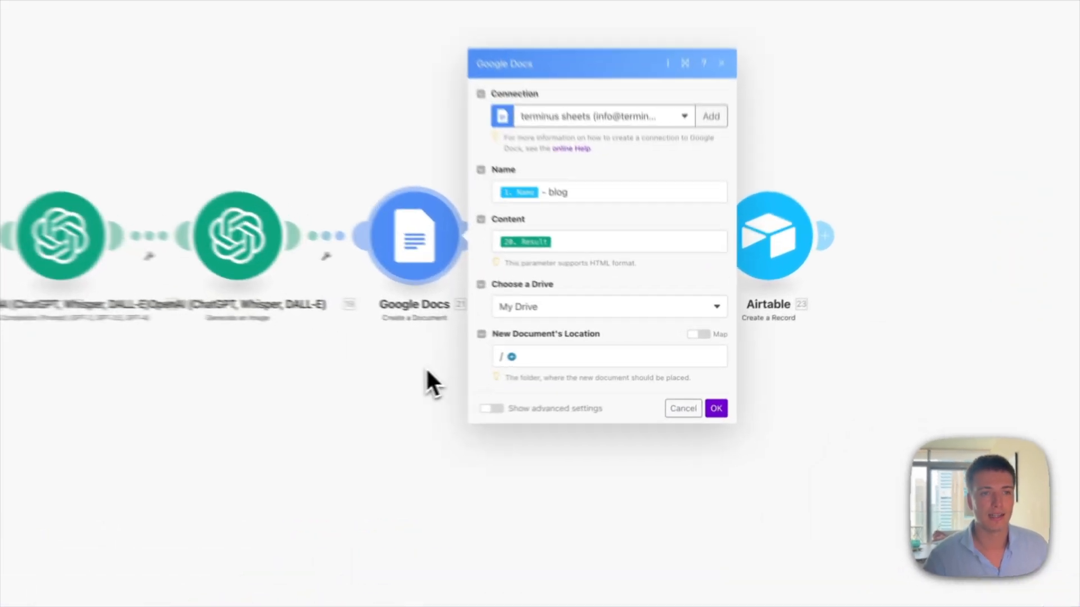
left_click(541, 364)
left_click(573, 242)
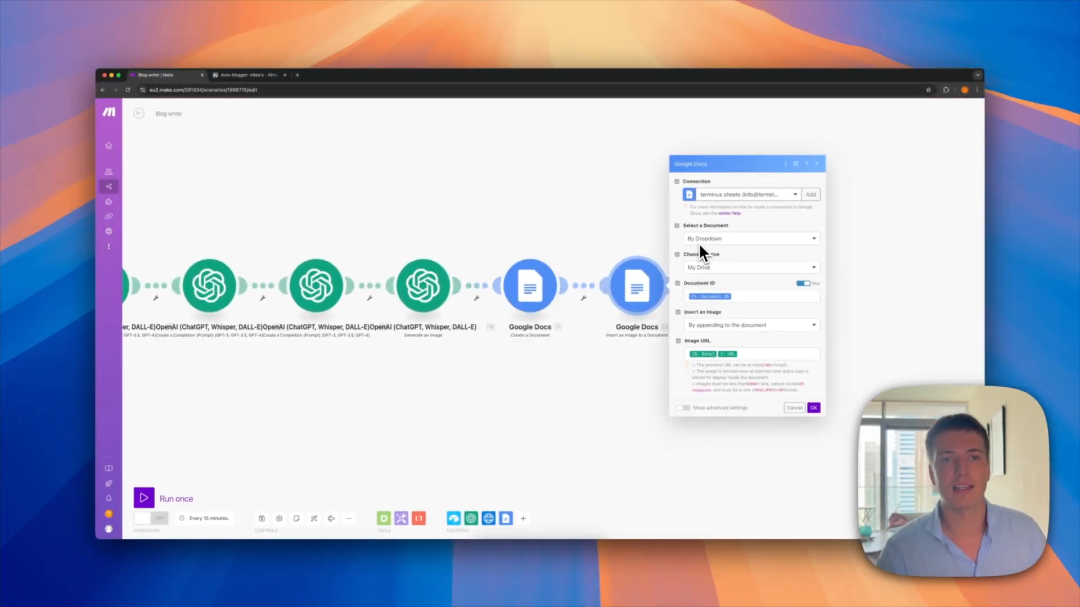
mouse_move(711, 298)
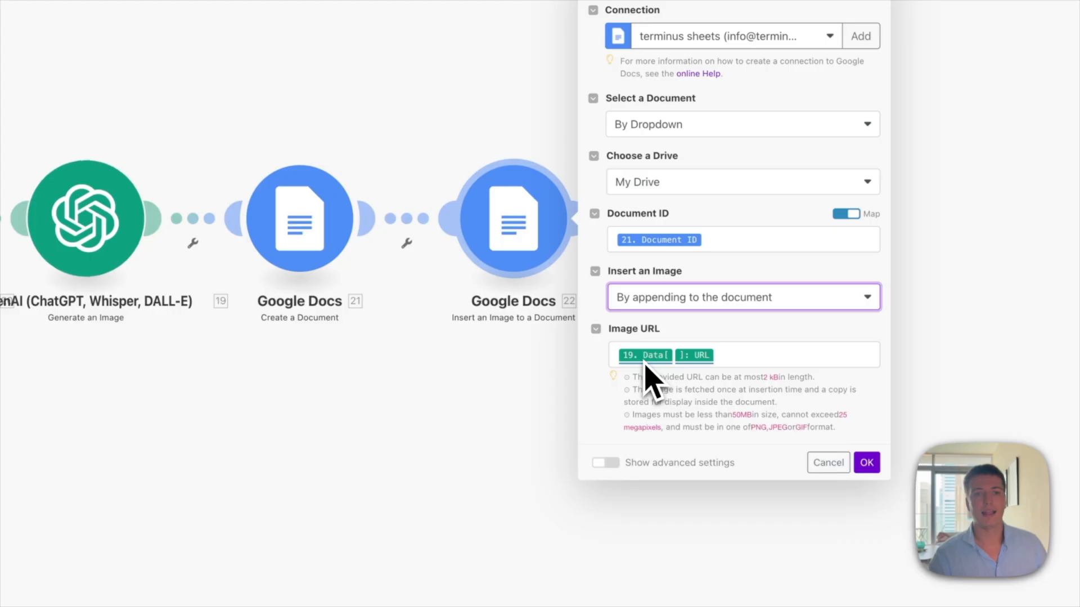
mouse_move(704, 356)
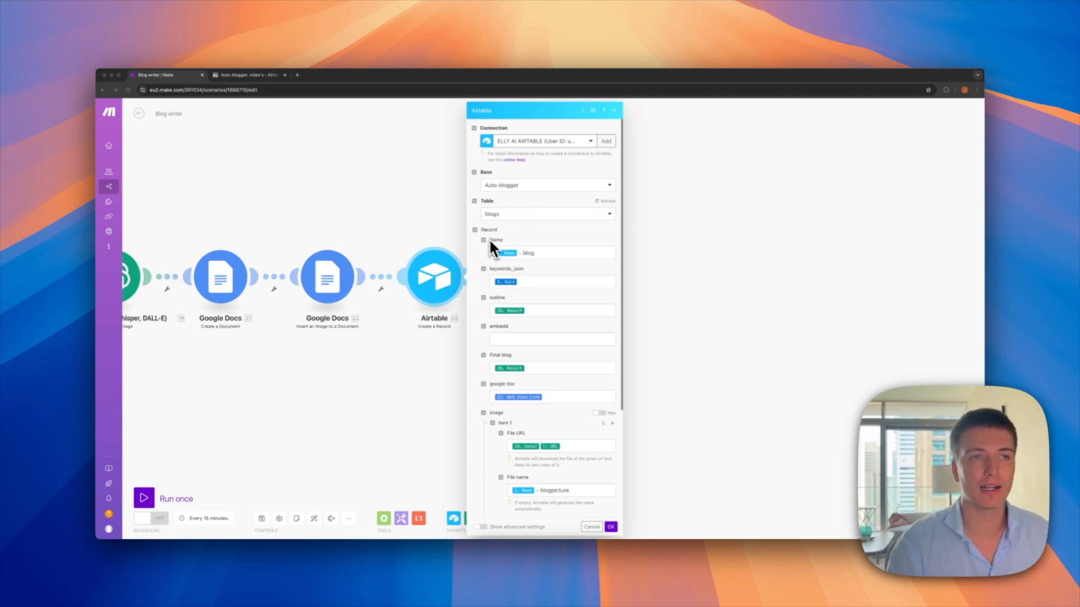
Step: Check the Airtable record mappings, including the 'Name - blogpicture' image and the video record ID, and confirm them
scroll(498, 240, "down", 1)
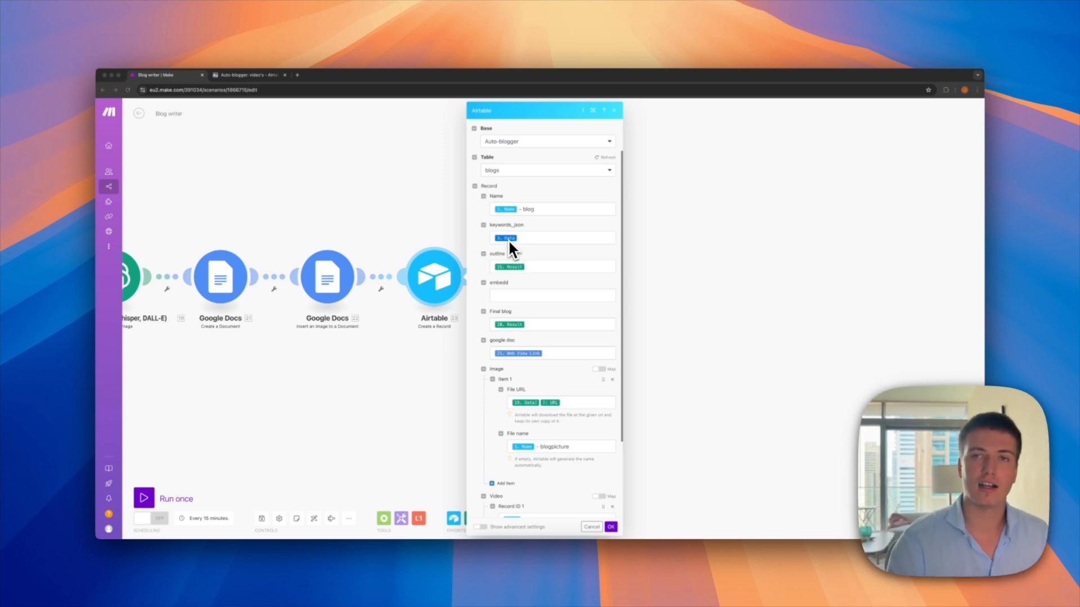
scroll(508, 241, "down", 1)
scroll(508, 250, "down", 1)
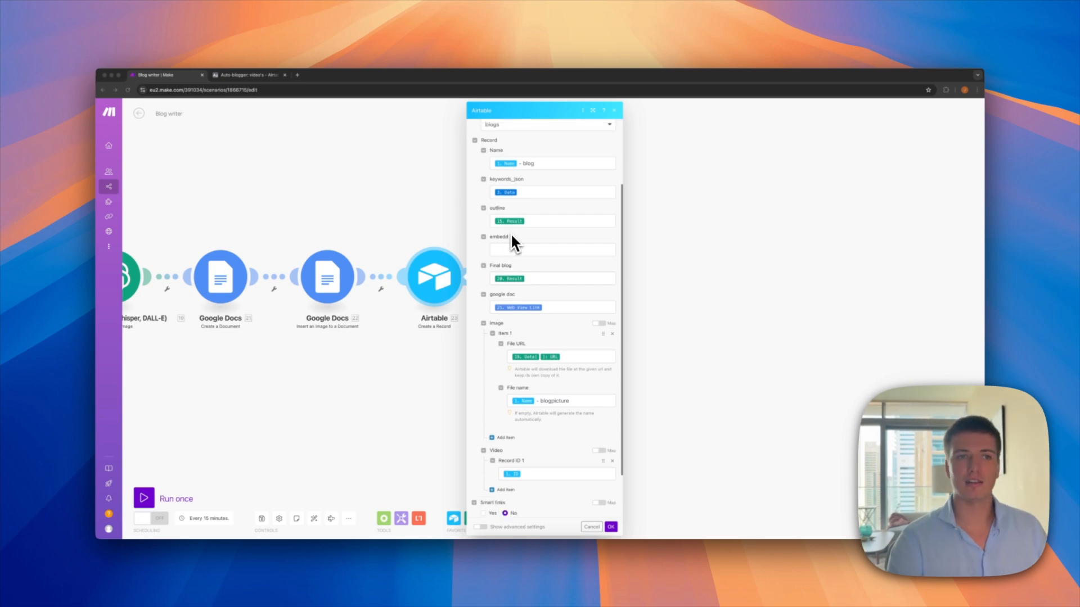
scroll(509, 264, "down", 1)
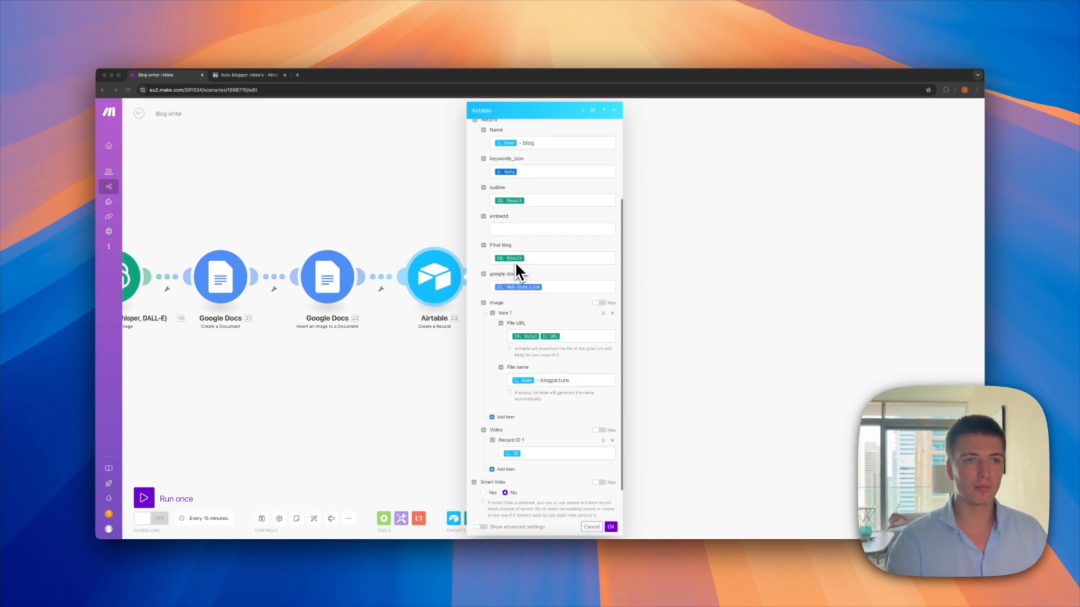
scroll(515, 262, "down", 1)
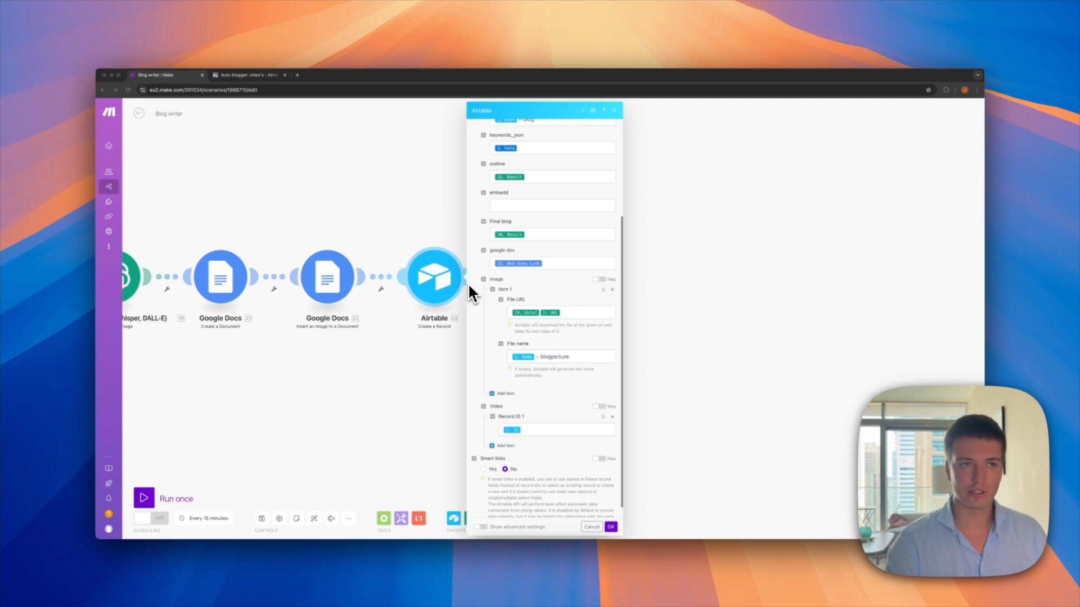
scroll(526, 276, "down", 1)
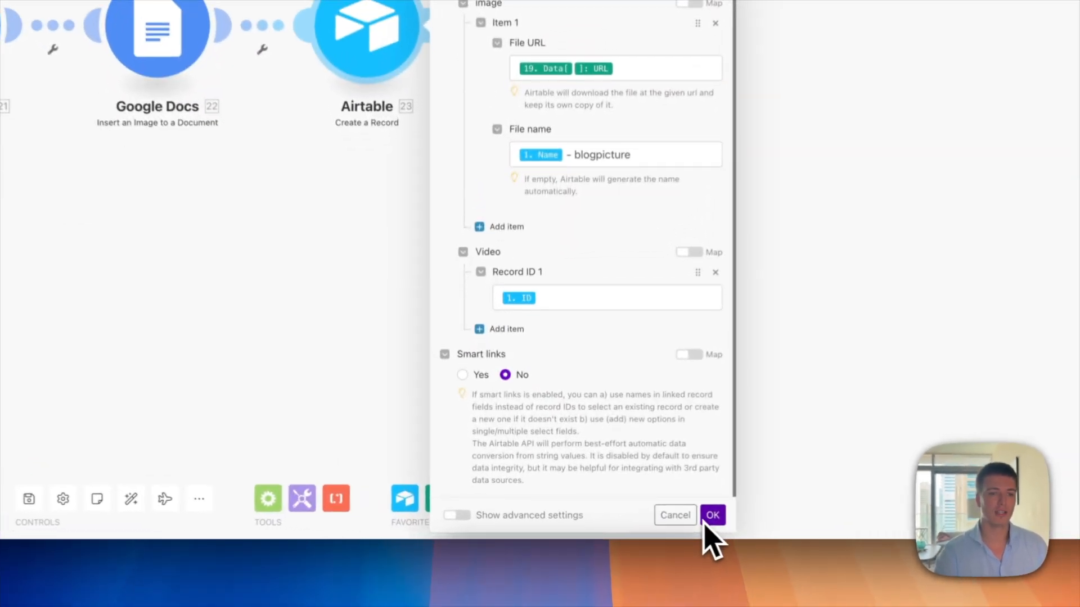
left_click(712, 515)
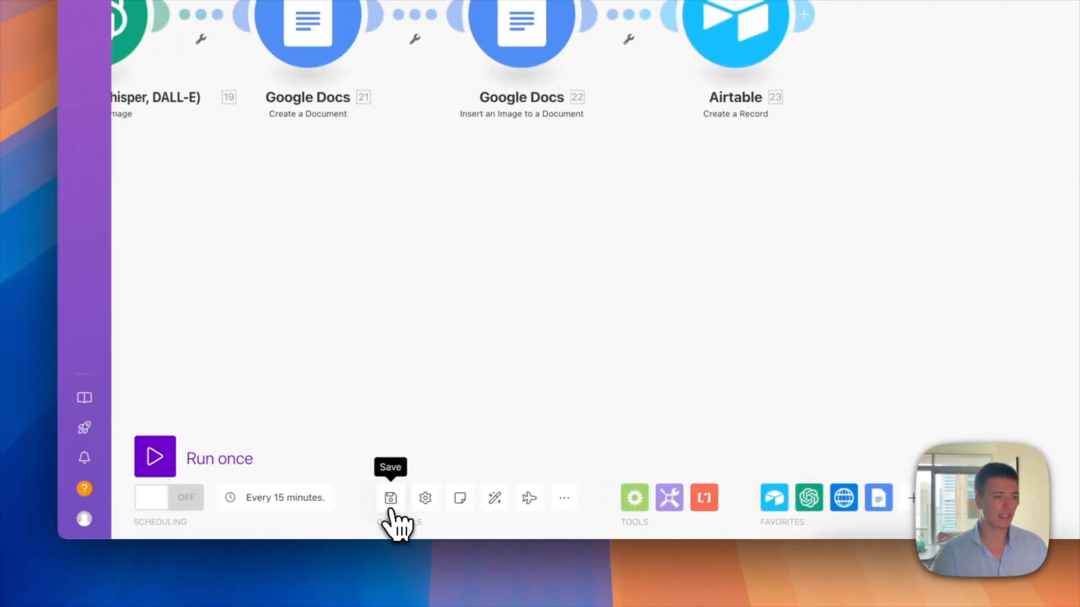
Step: Save the 'Blog writer' scenario and run it once end to end
left_click(398, 498)
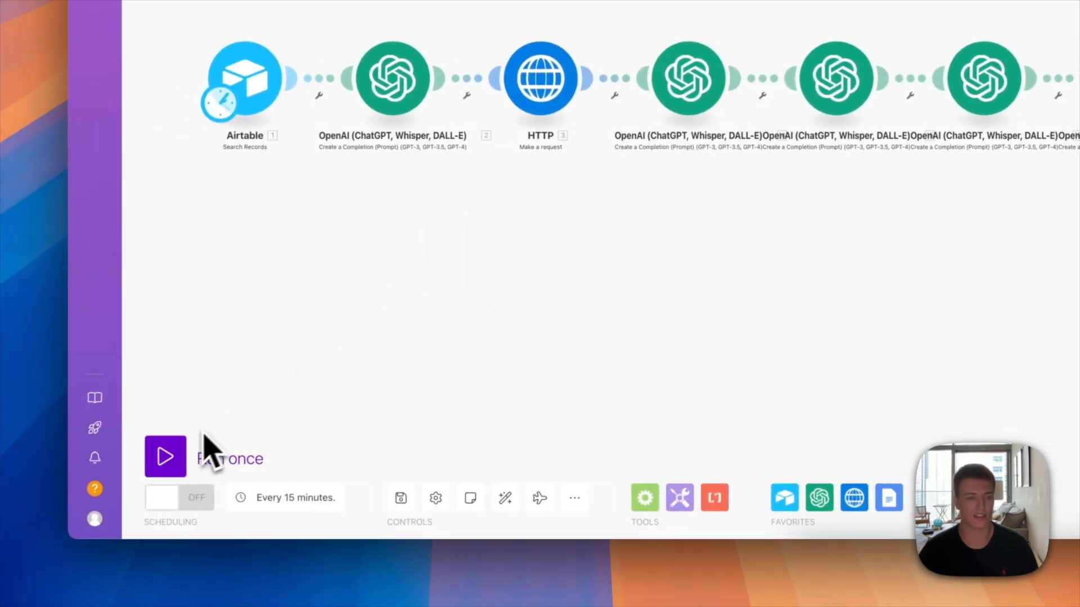
left_click(183, 450)
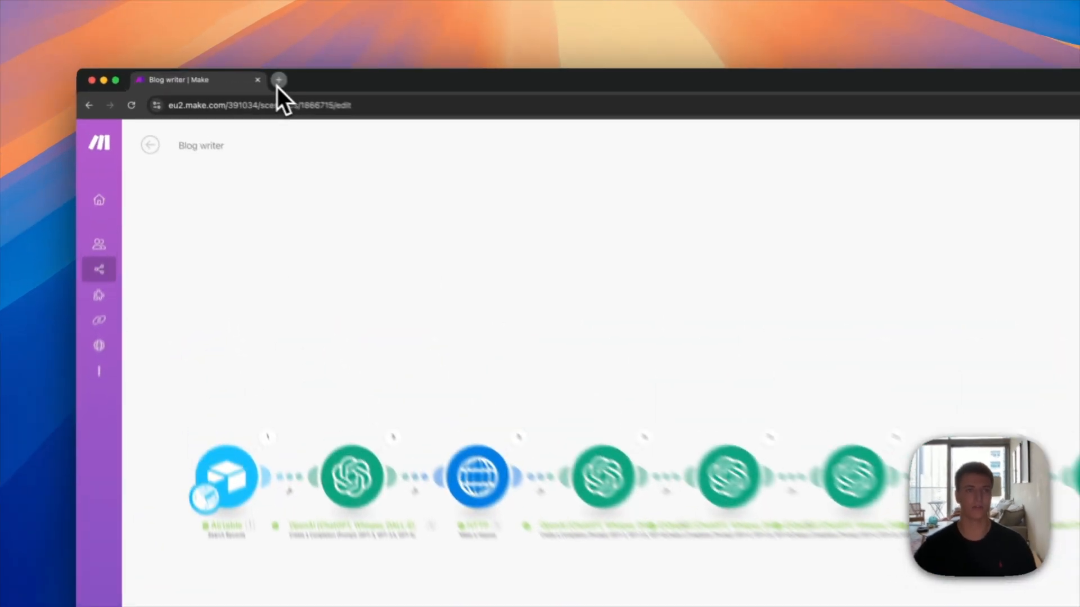
Step: Load the Airtable Auto-blogger base in a new browser tab
left_click(278, 84)
type("air")
key("Return")
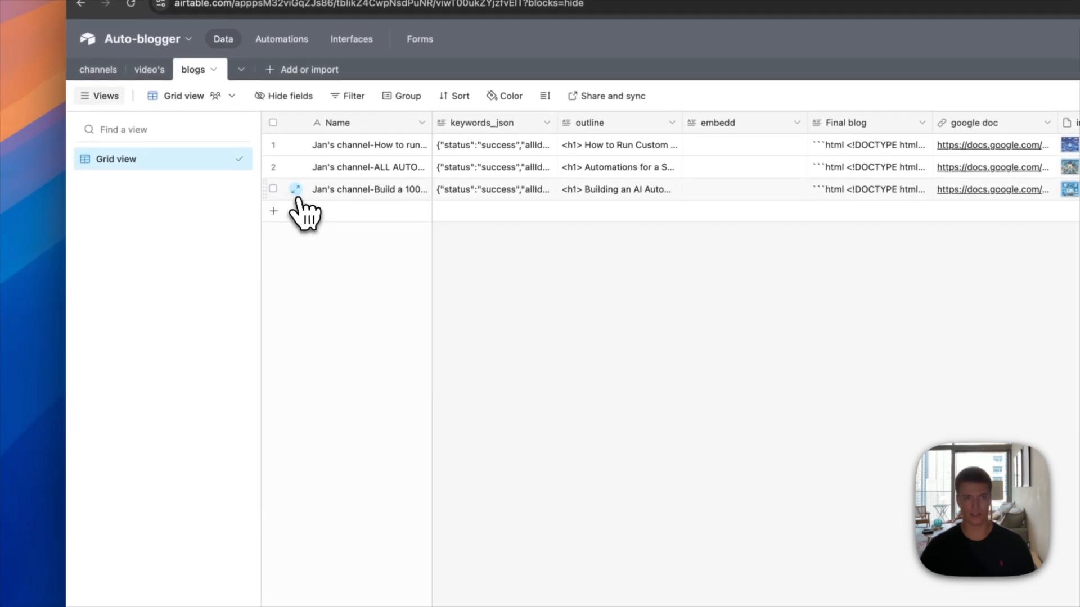
Step: Expand the new third blogs record and review its keyword JSON, HTML blog and Google Doc link
left_click(276, 196)
scroll(646, 383, "down", 5)
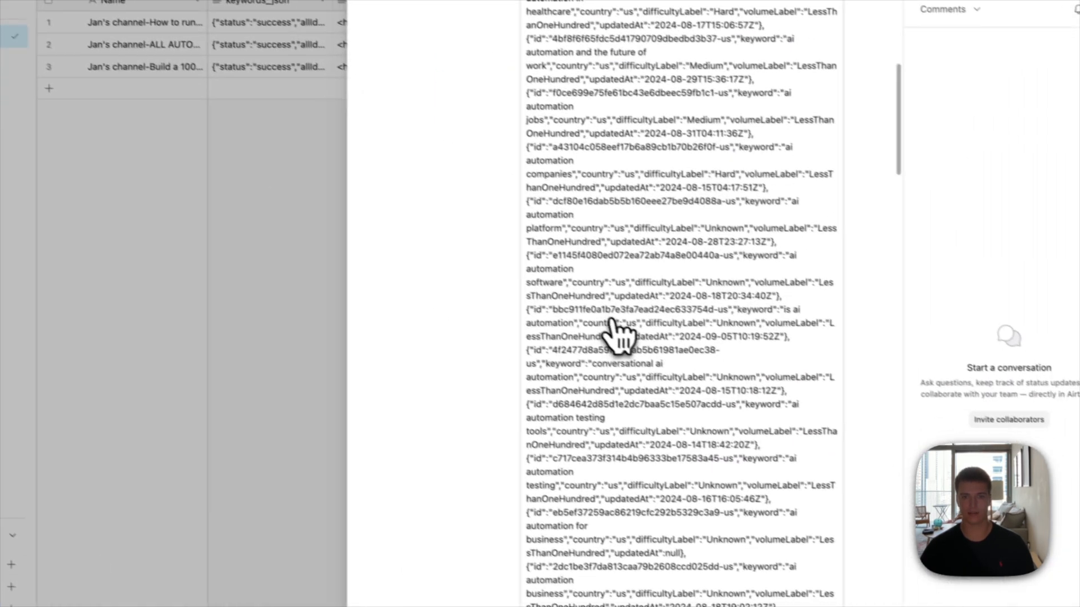
scroll(616, 326, "down", 15)
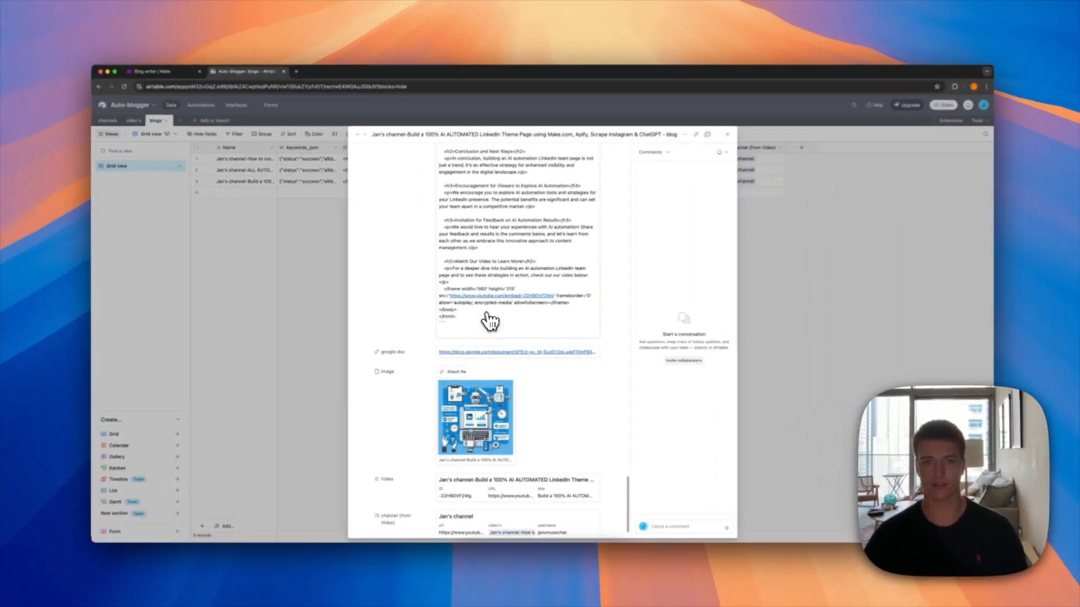
scroll(490, 321, "up", 8)
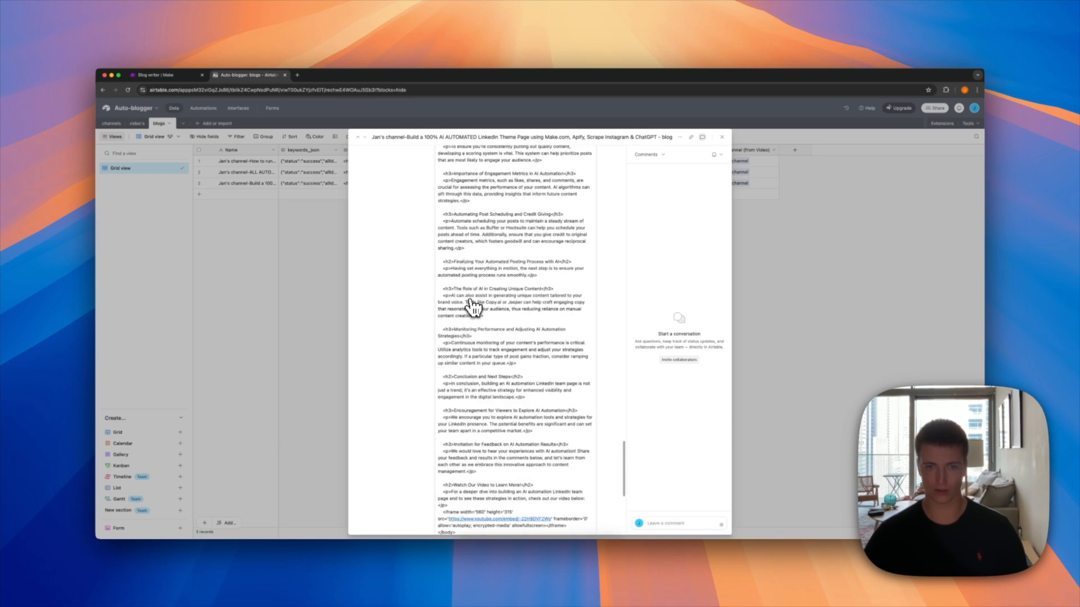
scroll(473, 306, "down", 5)
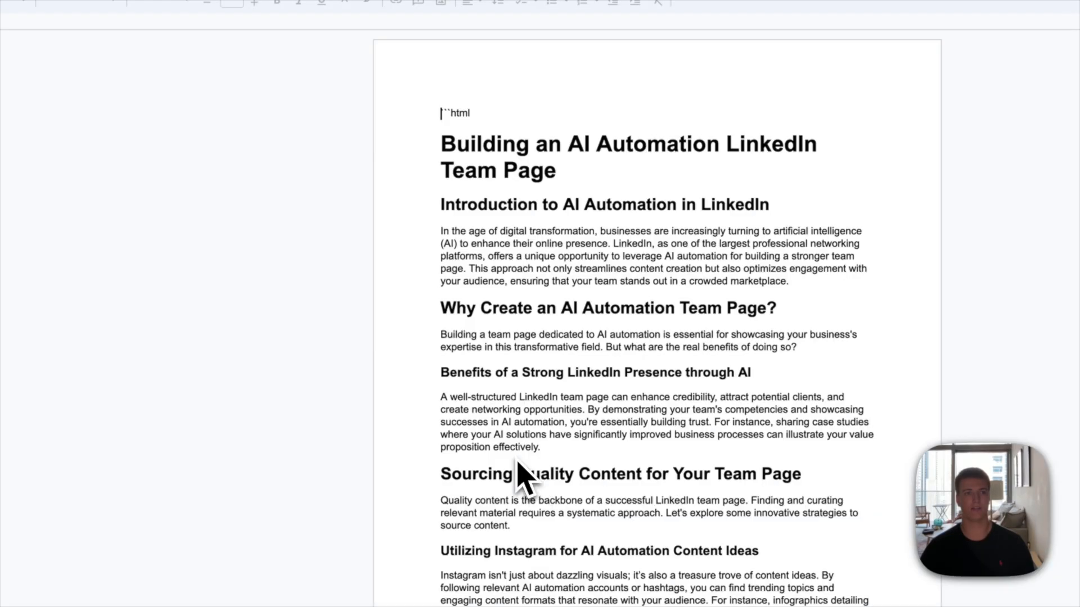
triple_click(517, 217)
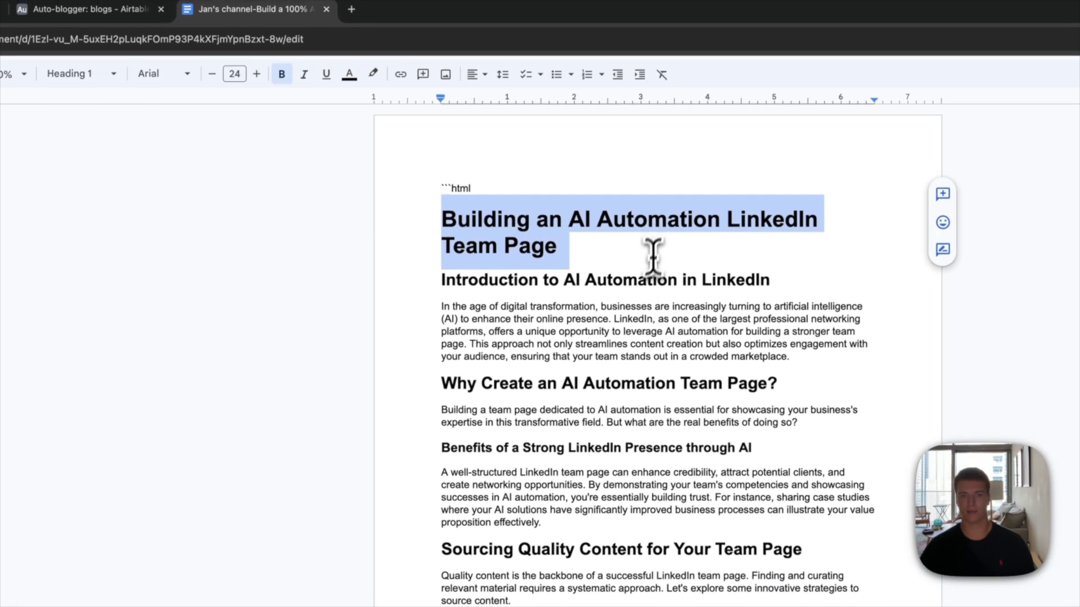
left_click(648, 274)
scroll(581, 408, "down", 2)
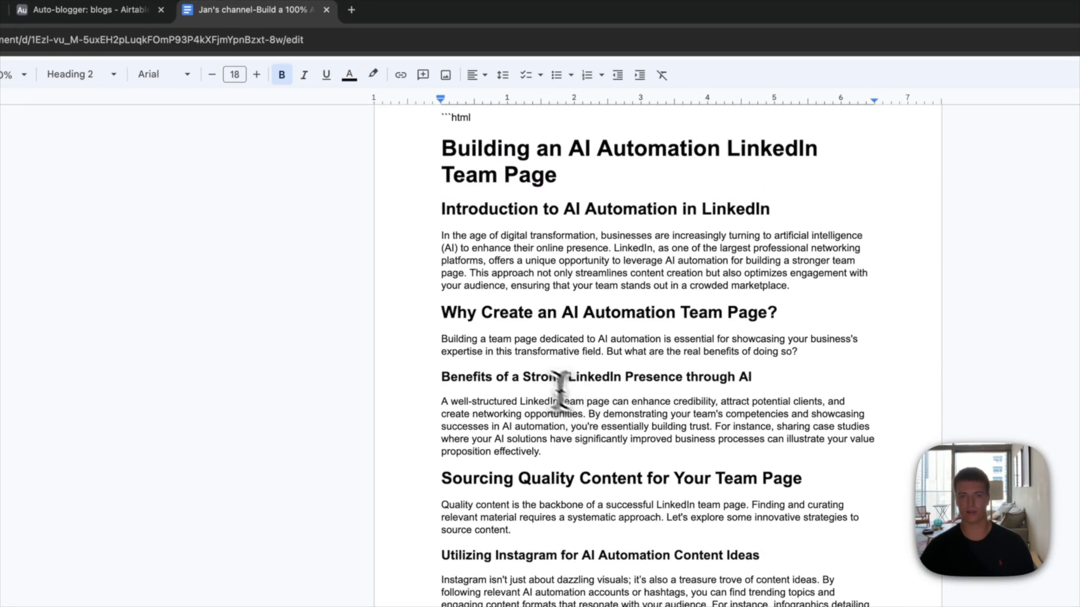
scroll(527, 379, "down", 3)
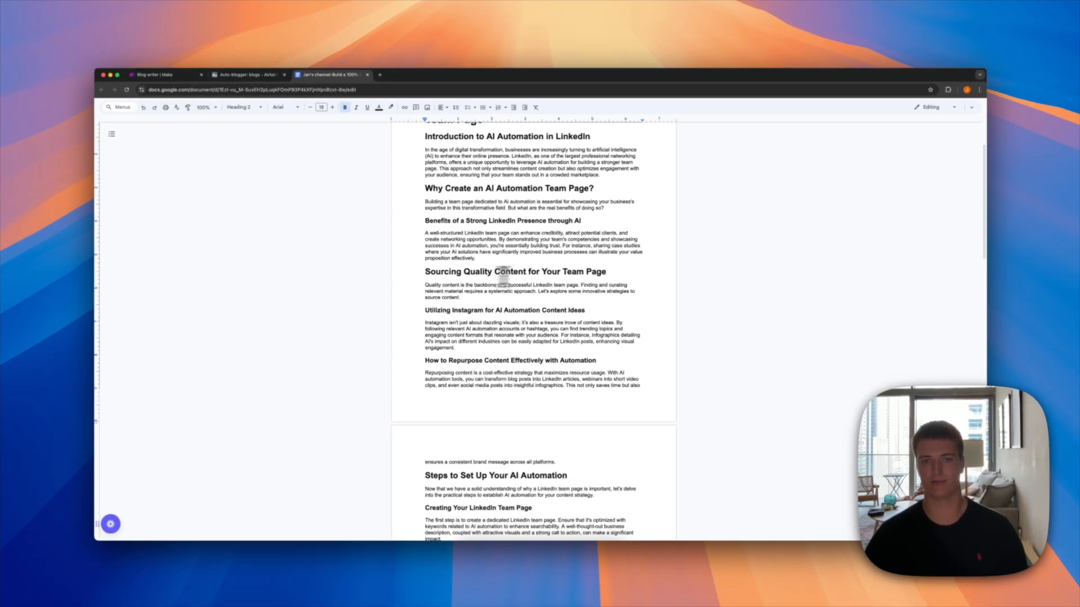
scroll(566, 288, "down", 2)
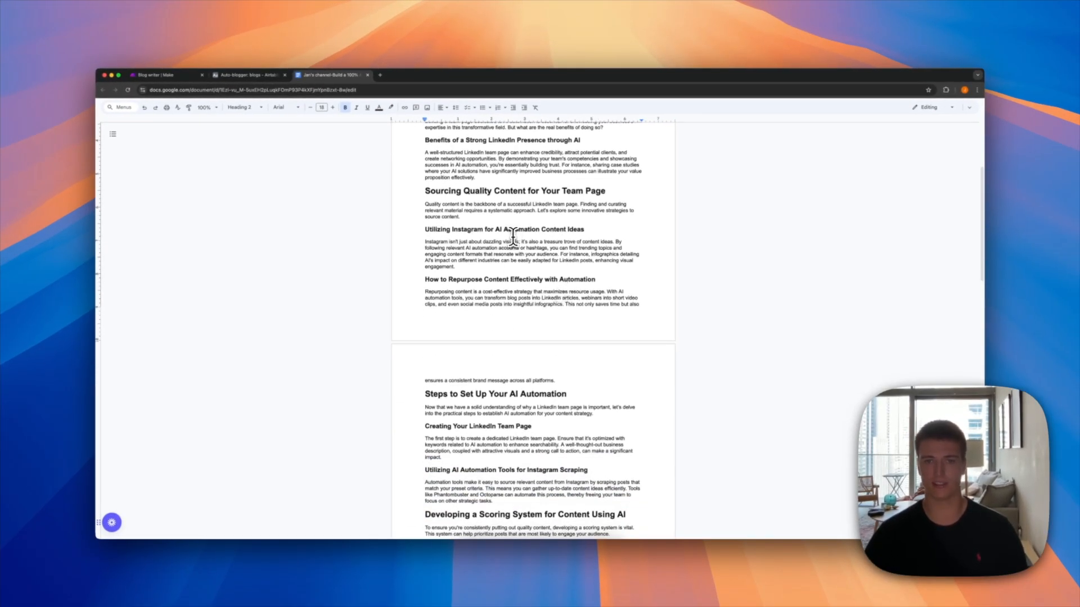
scroll(517, 309, "down", 7)
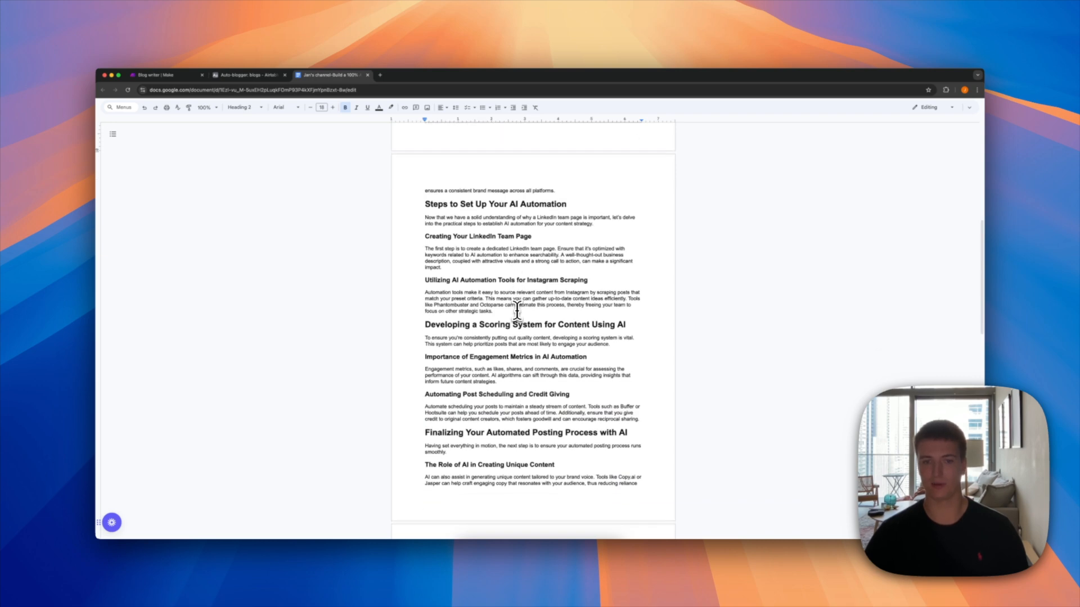
scroll(514, 310, "down", 5)
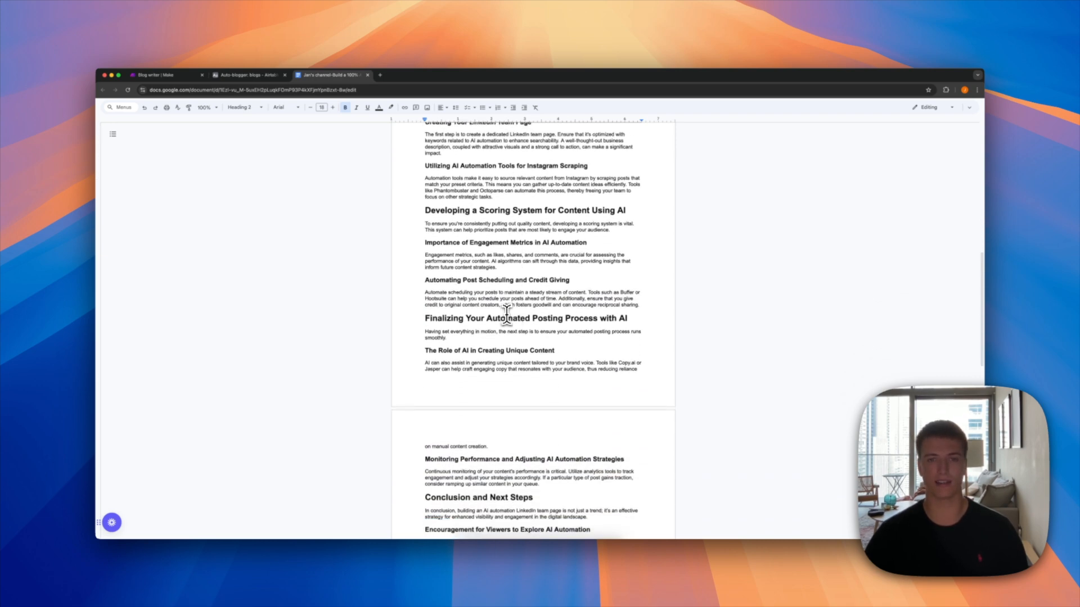
scroll(500, 316, "down", 2)
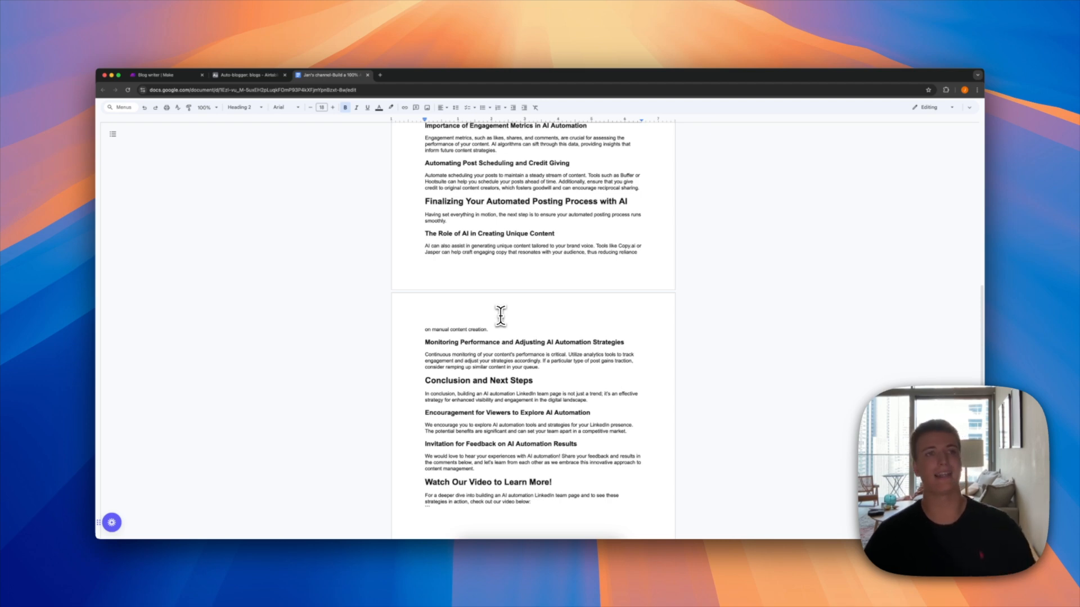
scroll(500, 316, "down", 2)
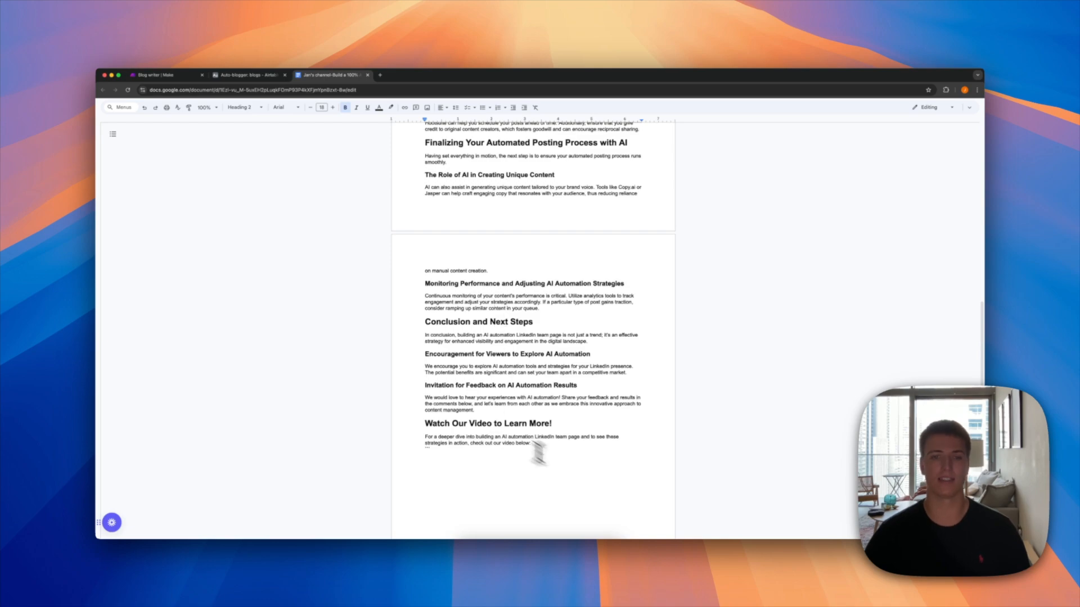
scroll(494, 397, "up", 7)
scroll(494, 396, "up", 15)
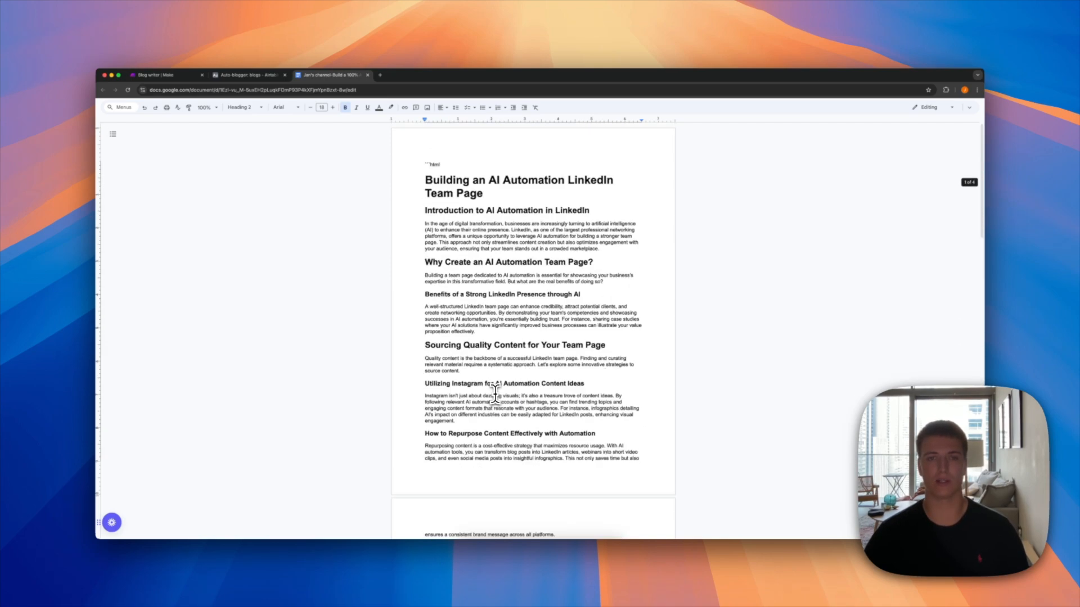
scroll(495, 393, "down", 18)
scroll(487, 484, "down", 1)
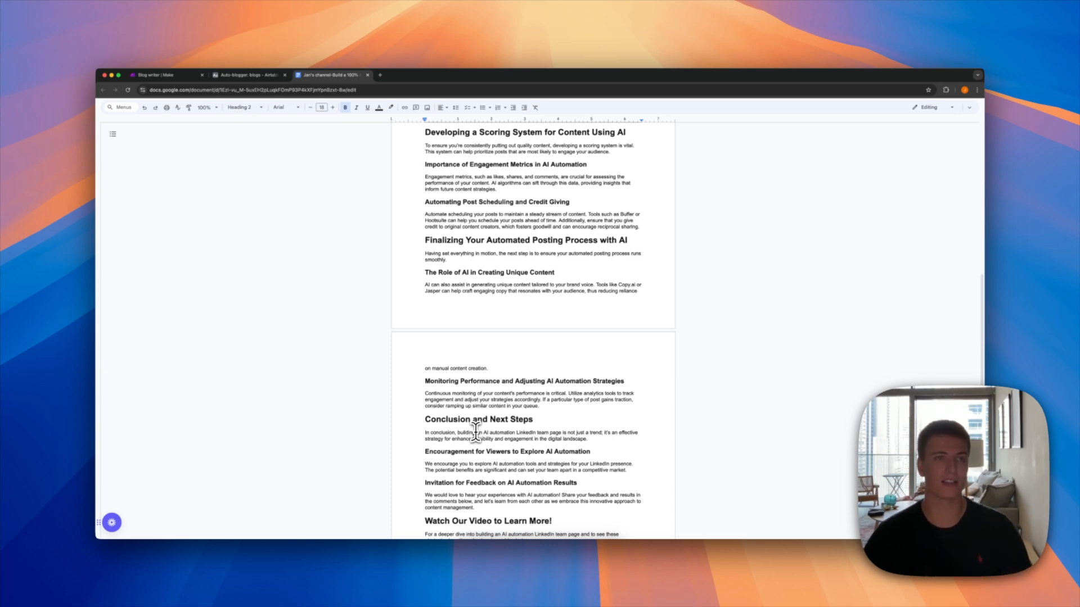
scroll(475, 432, "down", 7)
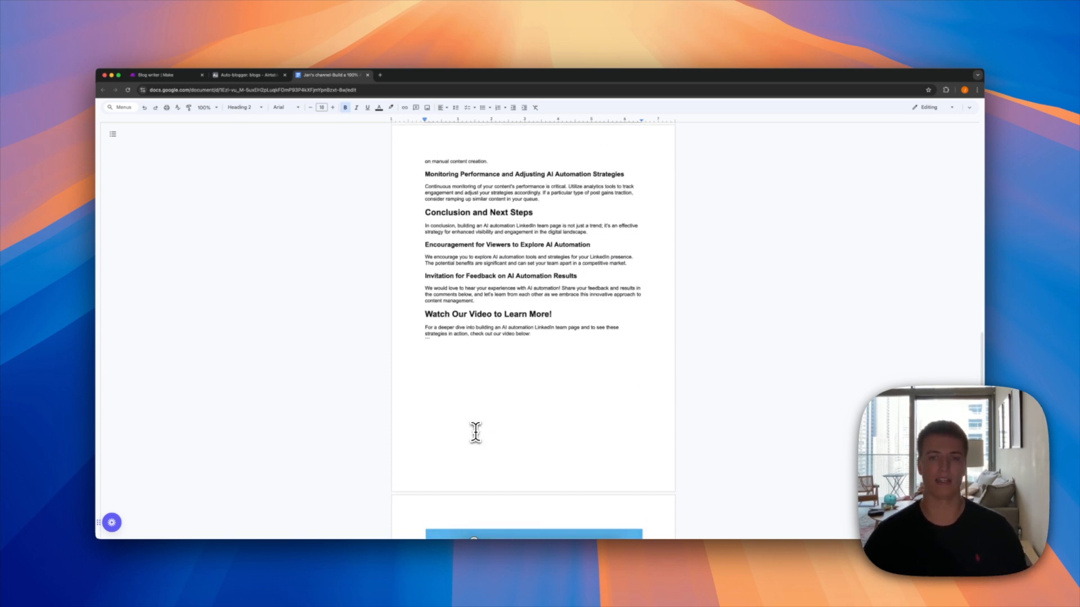
scroll(476, 433, "down", 9)
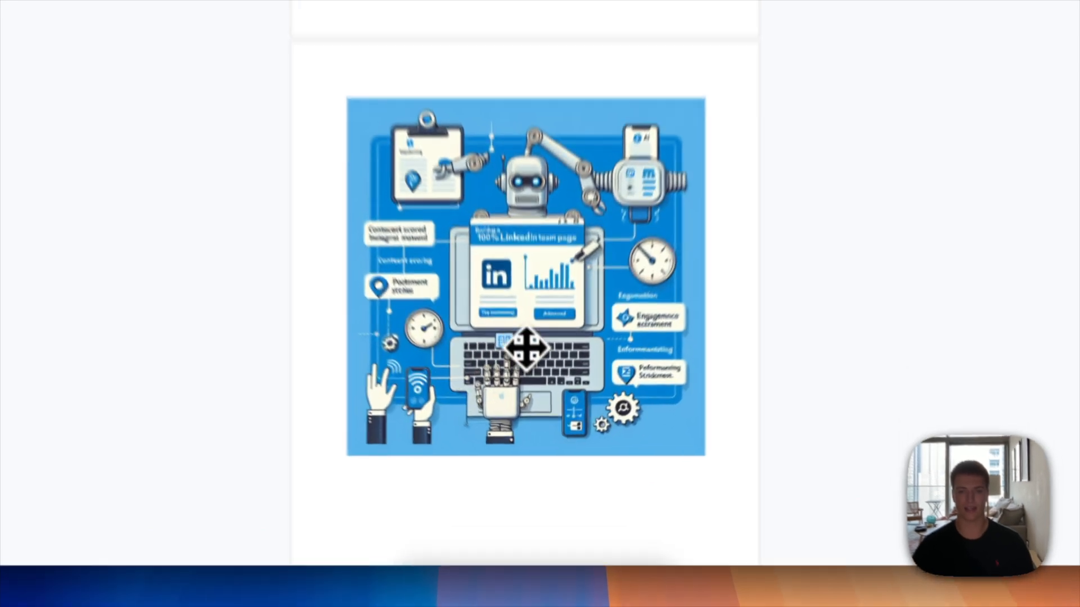
left_click(566, 394)
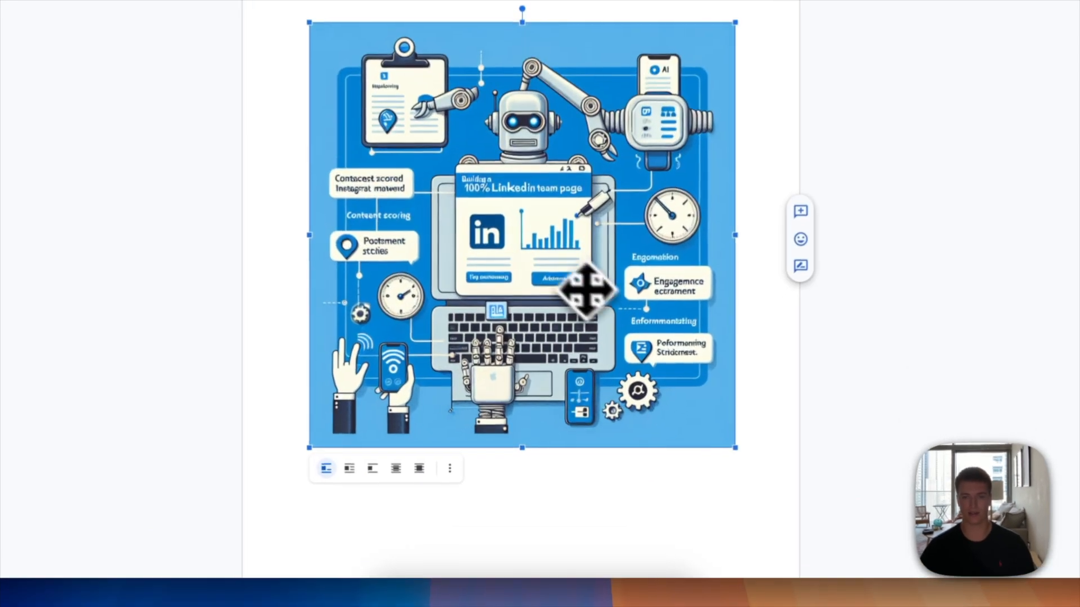